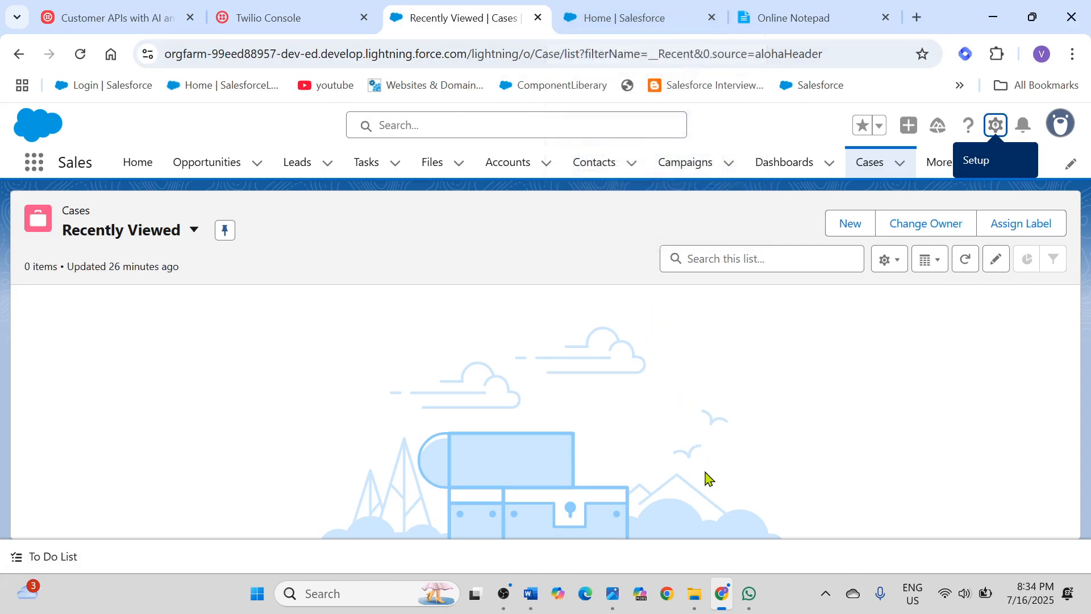
# Step: Look at the Twilio chat in WhatsApp and review the Salesforce --> Twilio --> Whatsapp flow line in Online Notepad
pyautogui.click(750, 594)
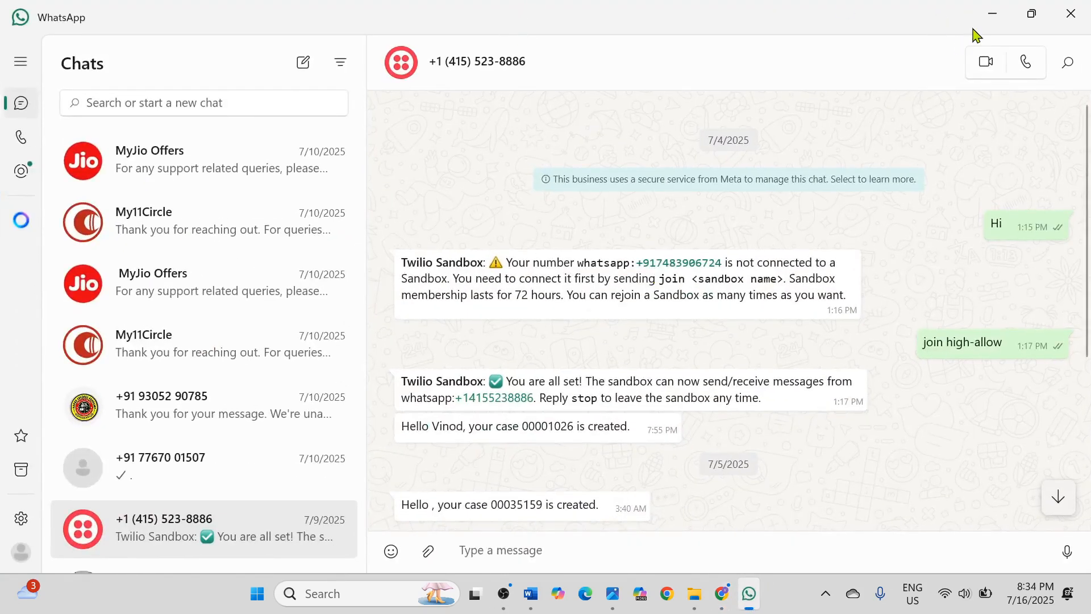
pyautogui.click(989, 17)
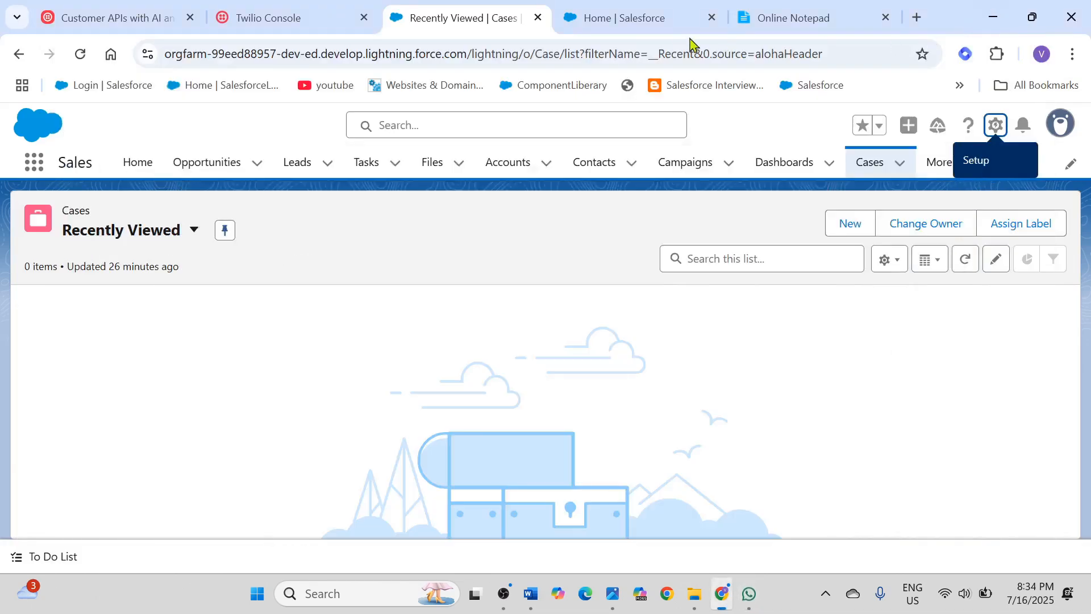
pyautogui.click(804, 29)
pyautogui.click(143, 376)
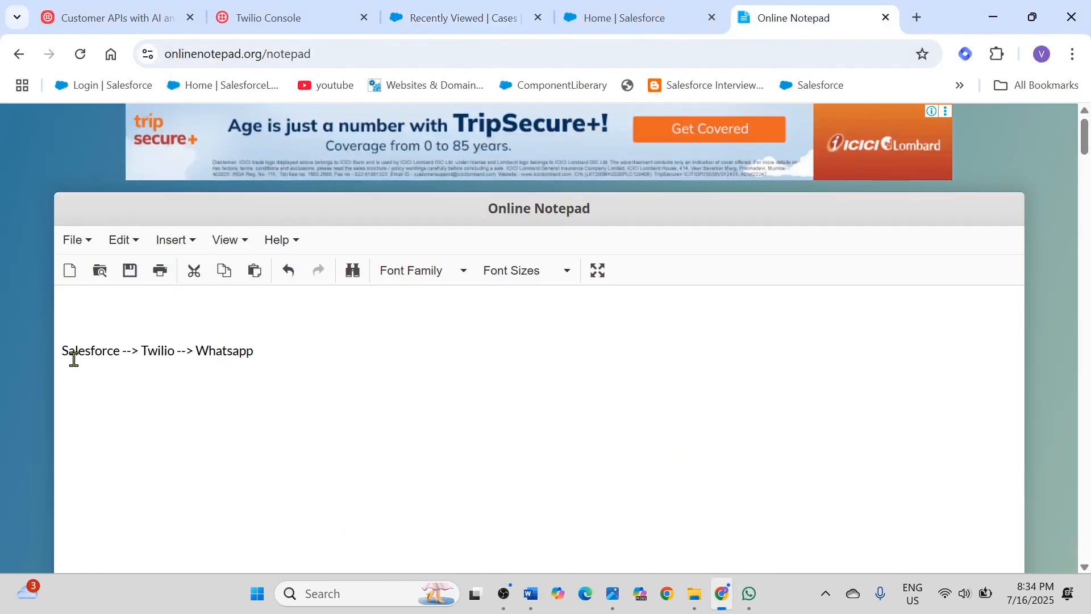
pyautogui.moveTo(62, 350); pyautogui.dragTo(117, 351)
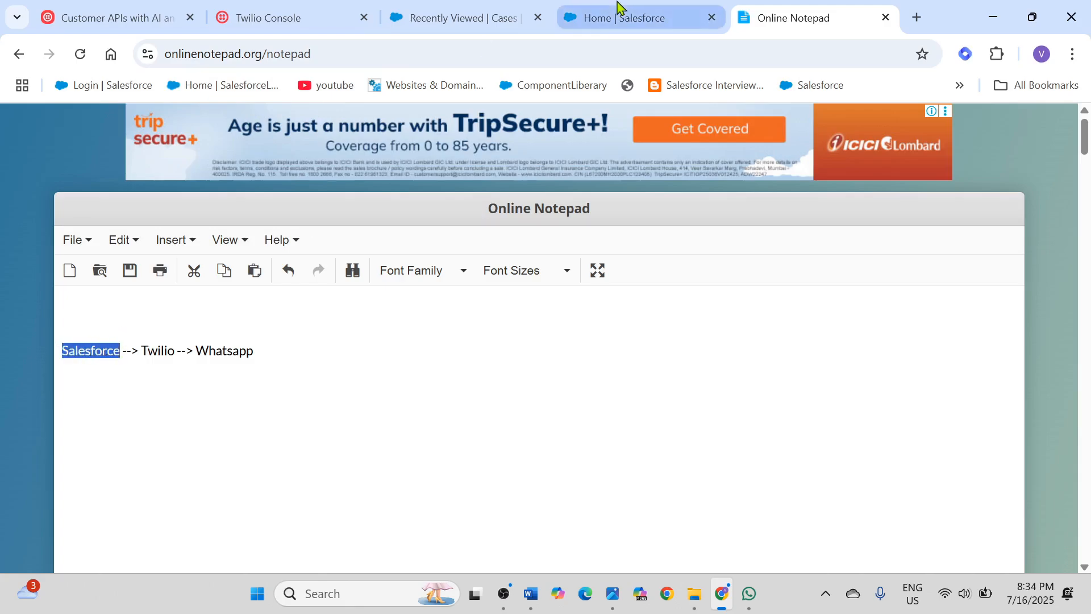
pyautogui.click(627, 17)
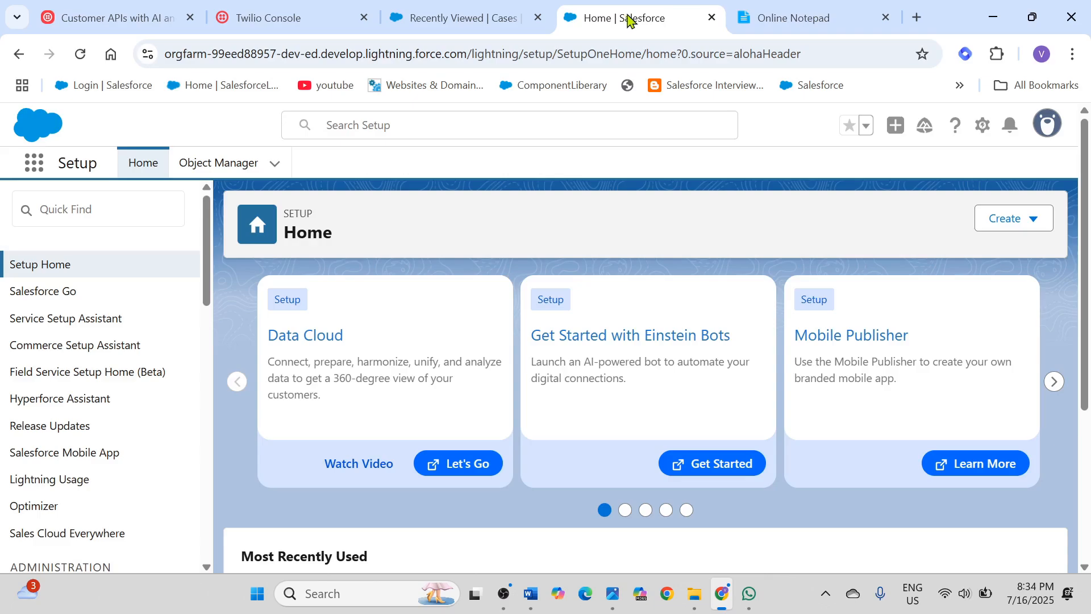
pyautogui.click(813, 20)
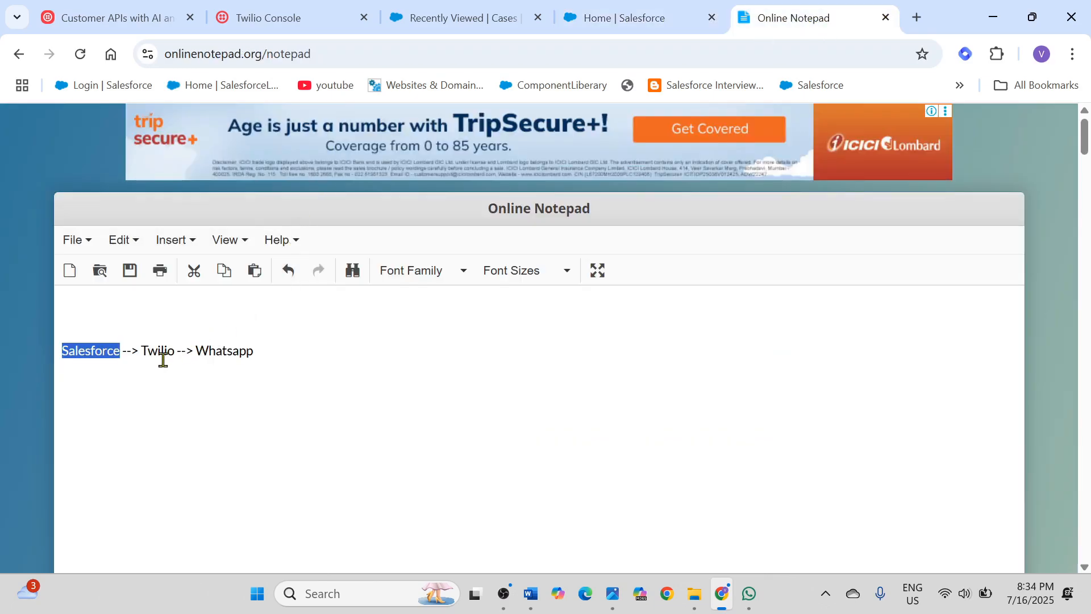
pyautogui.moveTo(142, 351); pyautogui.dragTo(162, 351)
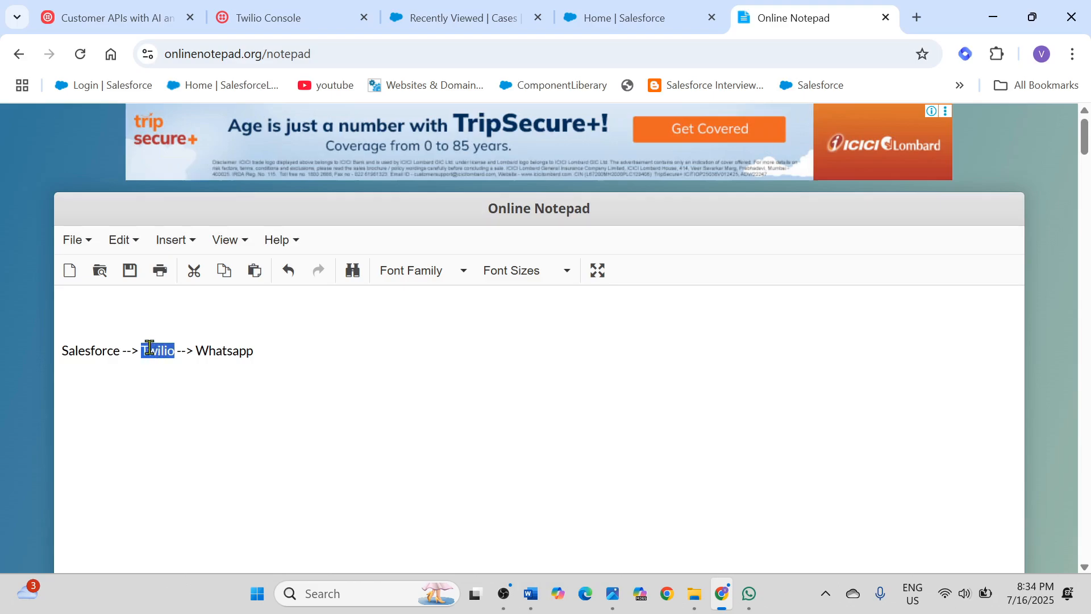
pyautogui.click(229, 348)
pyautogui.doubleClick(226, 348)
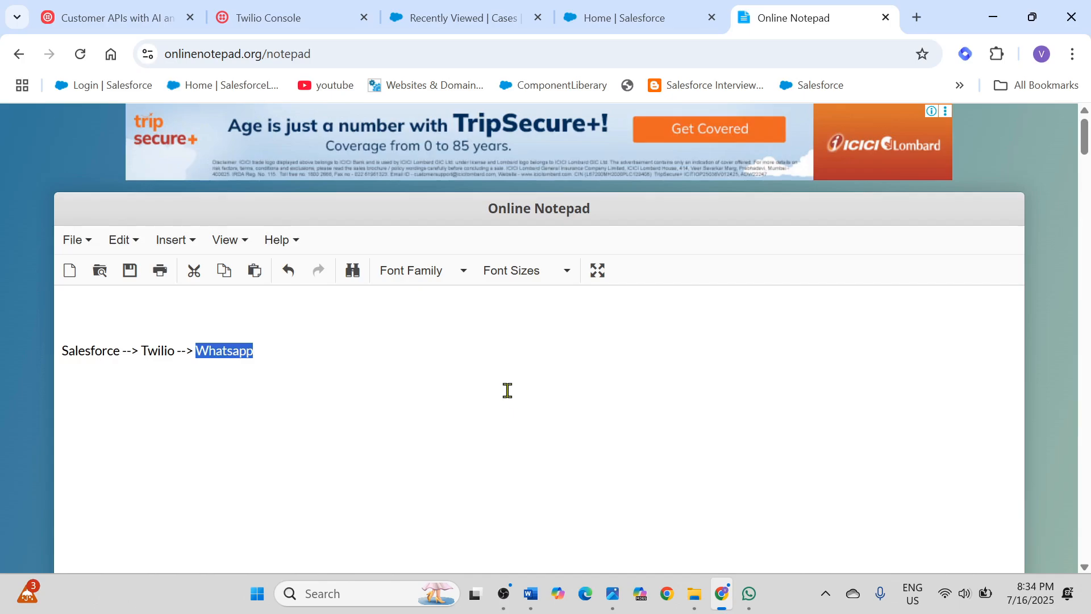
# Step: Read the Step 1 notes on getting the Twilio Account SID and Auth Token
pyautogui.scroll(-8, 508, 390)
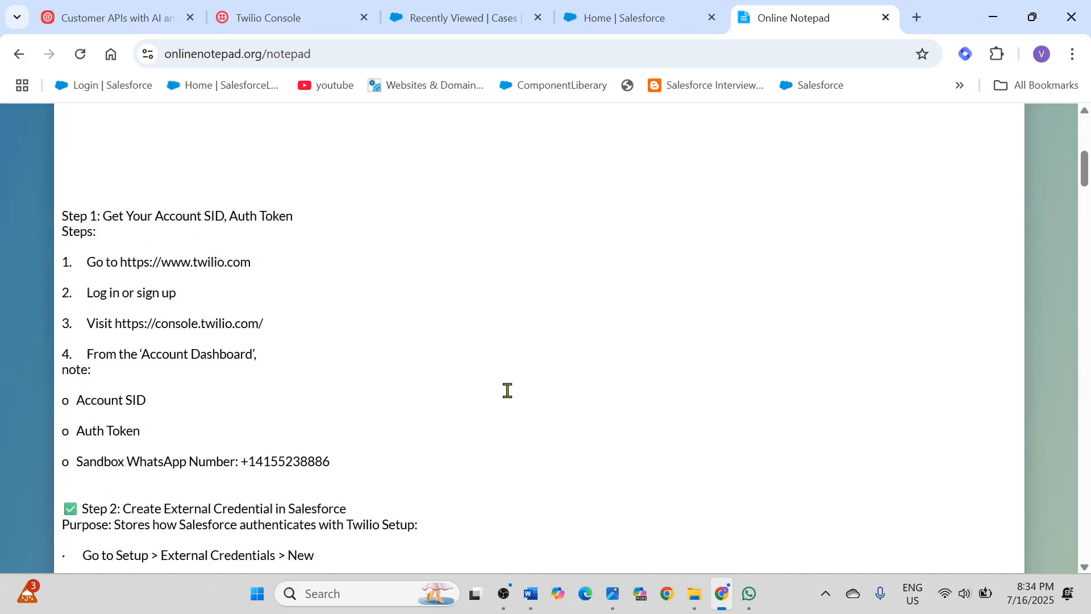
pyautogui.scroll(-1, 507, 391)
pyautogui.scroll(1, 508, 390)
pyautogui.moveTo(64, 216); pyautogui.dragTo(277, 256)
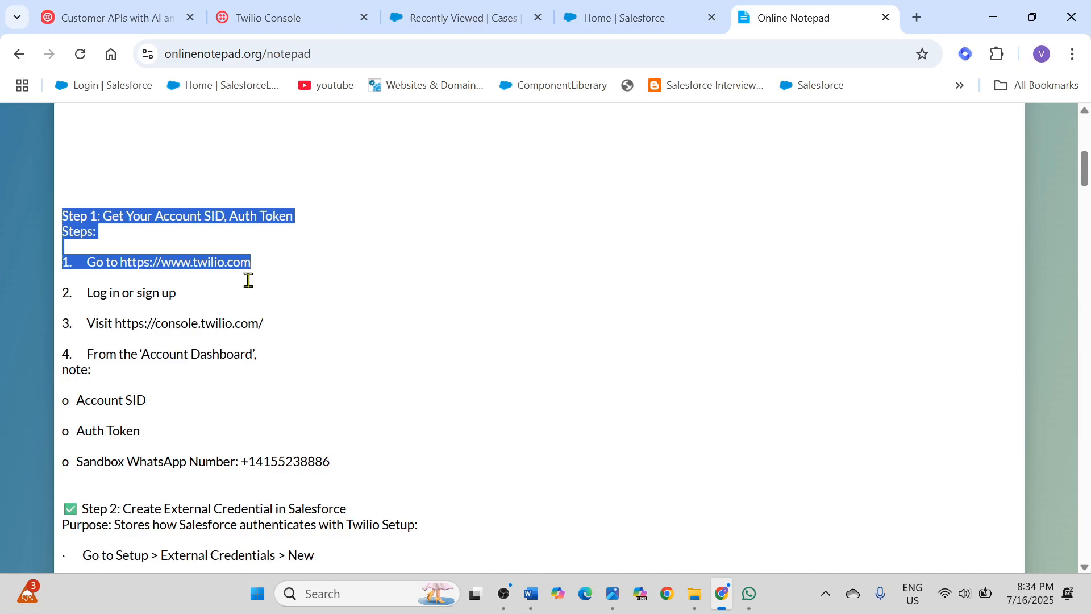
pyautogui.click(209, 277)
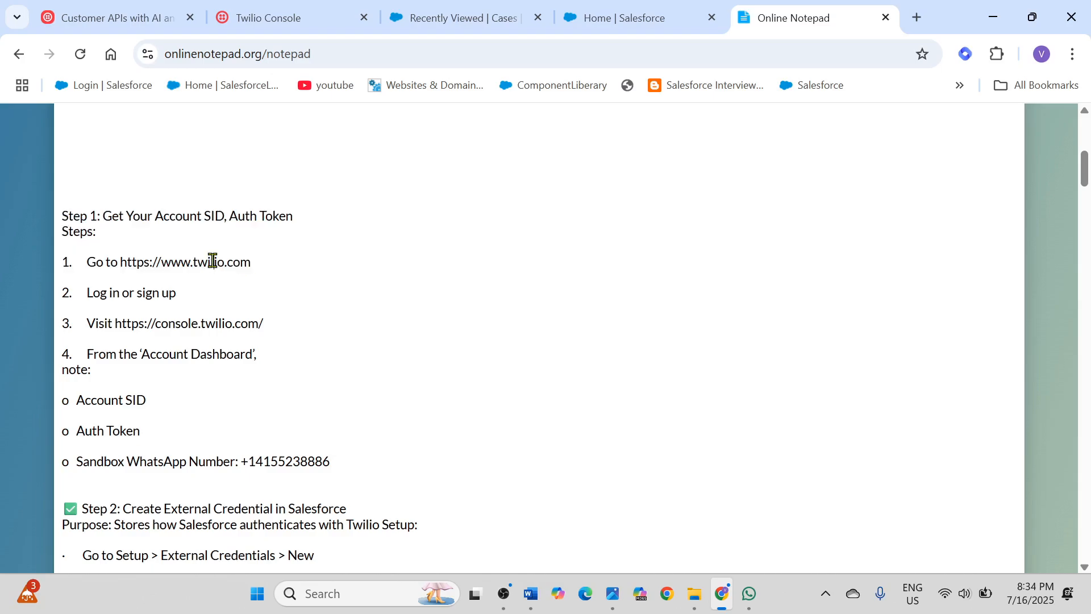
pyautogui.moveTo(121, 262); pyautogui.dragTo(162, 309)
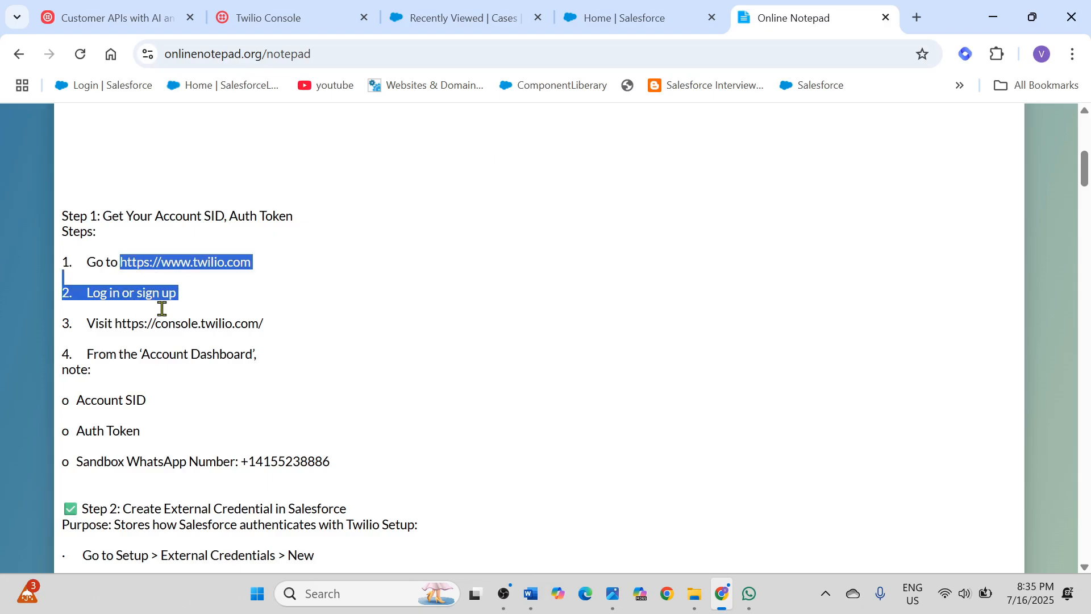
pyautogui.click(217, 262)
pyautogui.moveTo(120, 263); pyautogui.dragTo(253, 262)
pyautogui.hotkey('ctrl', 'c')
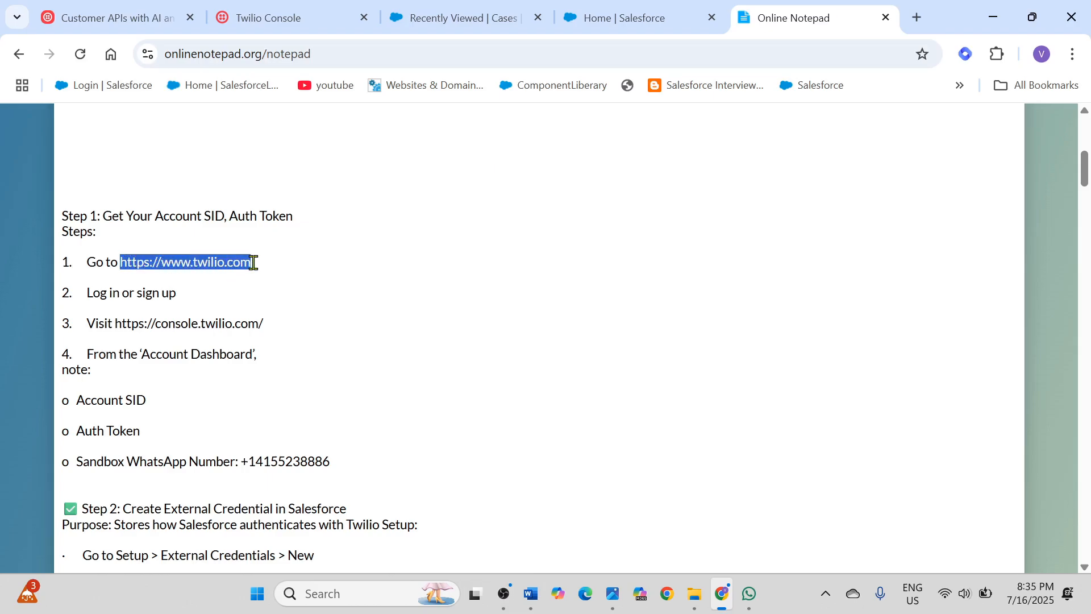
pyautogui.click(916, 19)
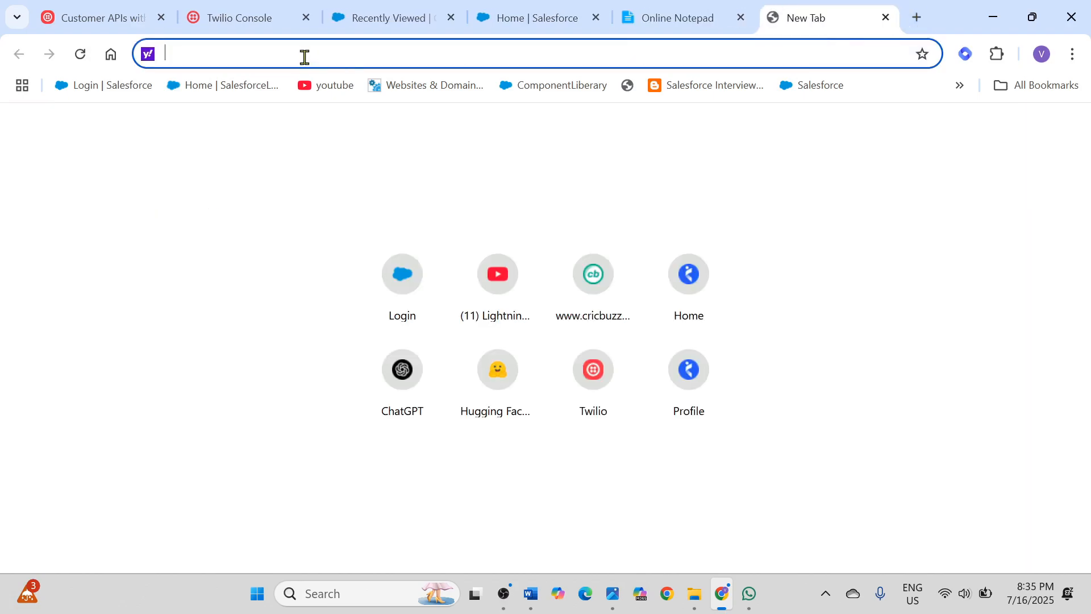
pyautogui.hotkey('ctrl', 'v')
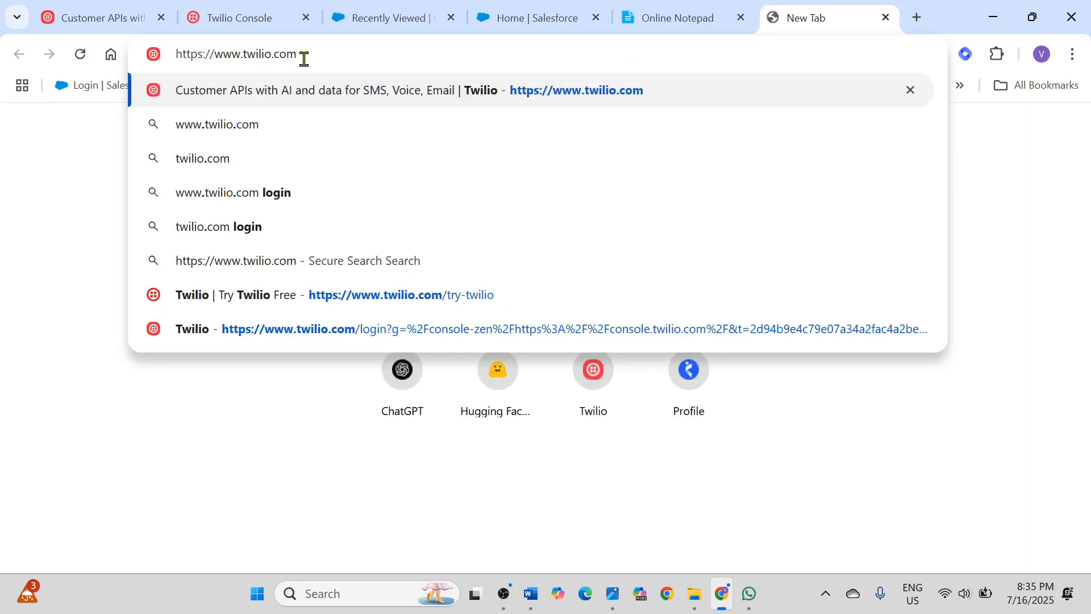
pyautogui.press('Return')
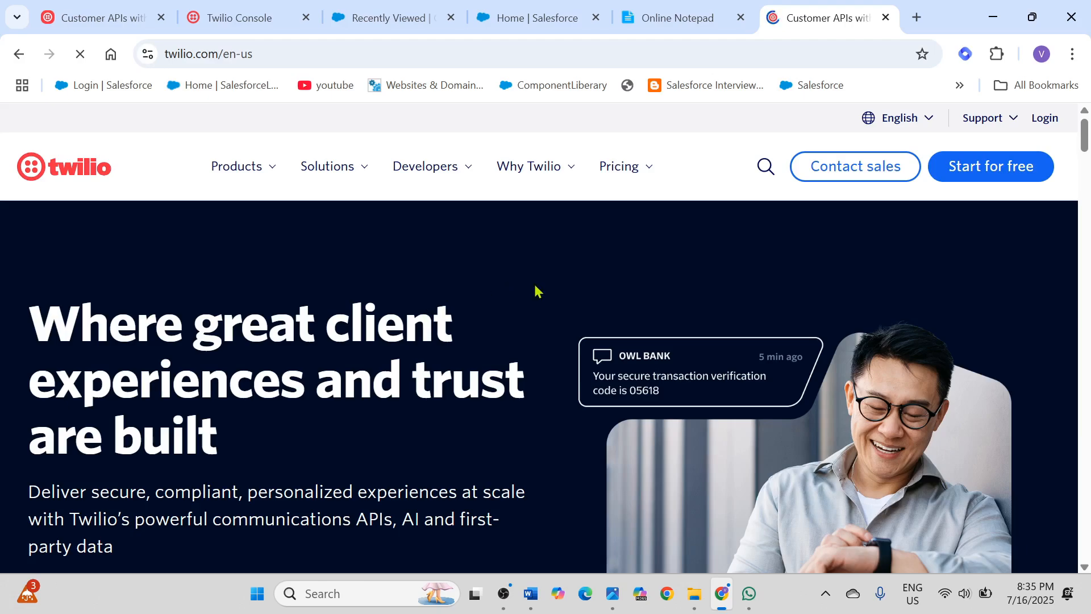
# Step: Open the free-trial sign-up form from the Twilio home page
pyautogui.scroll(-2, 613, 319)
pyautogui.scroll(-2, 390, 375)
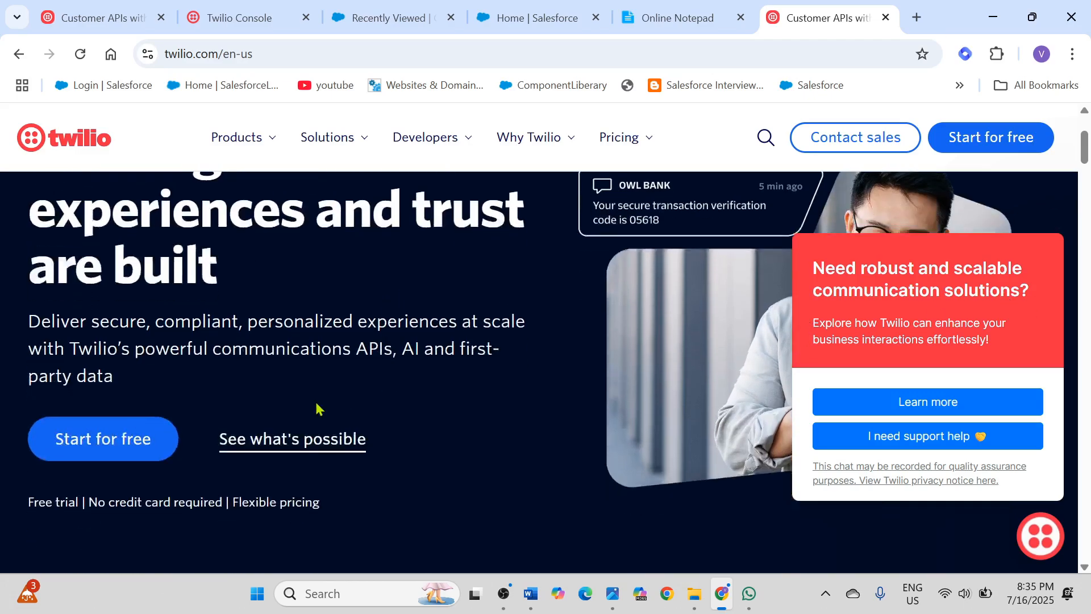
pyautogui.click(72, 450)
# Step: Examine the Twilio sign-up form, including its required fields, terms checkbox, log-in link and Google sign-up option
pyautogui.scroll(-5, 364, 422)
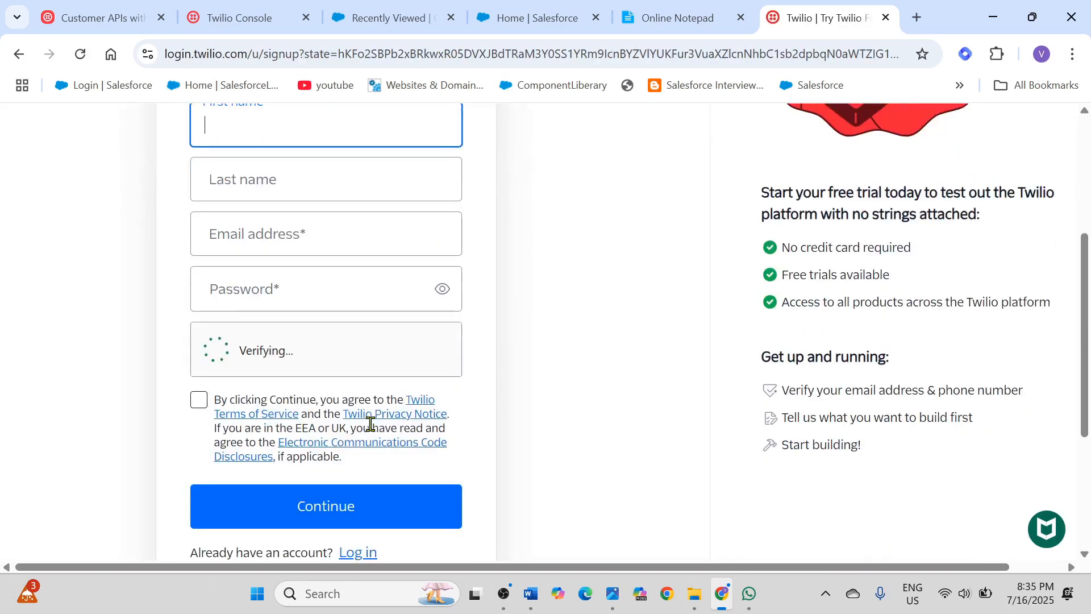
pyautogui.scroll(-2, 365, 455)
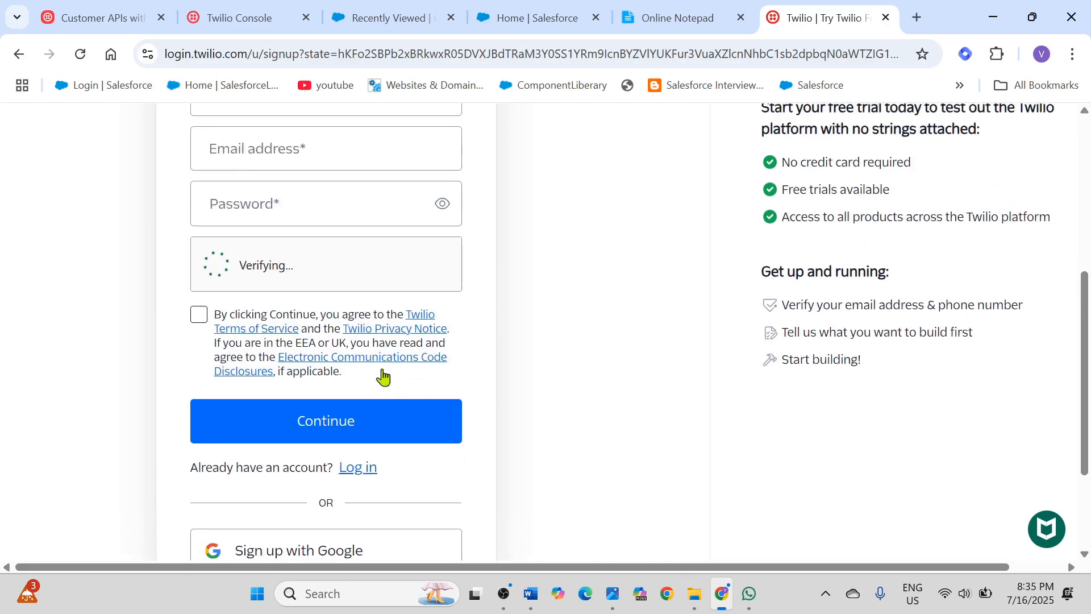
pyautogui.scroll(5, 334, 441)
pyautogui.scroll(-2, 371, 383)
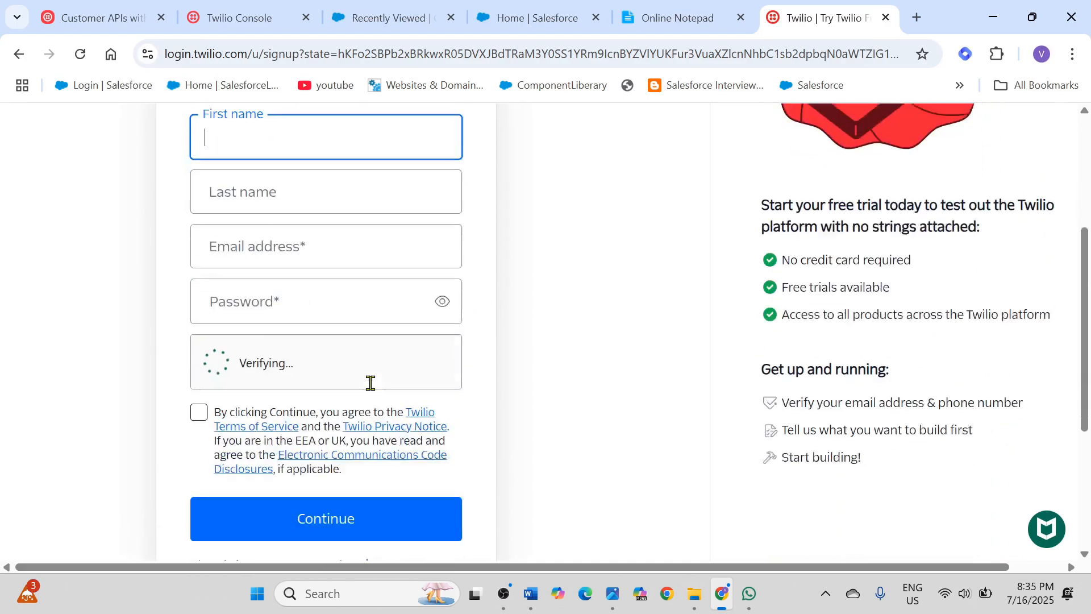
pyautogui.scroll(-2, 372, 386)
pyautogui.scroll(4, 369, 384)
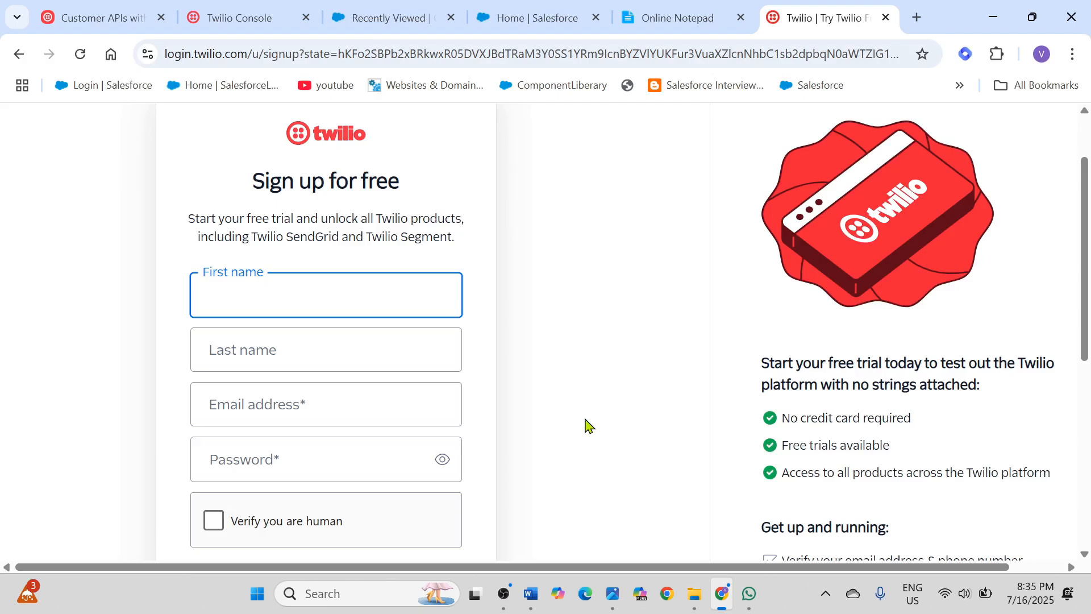
pyautogui.scroll(-1, 585, 426)
pyautogui.scroll(1, 585, 426)
# Step: Go to the already signed-in Twilio Console, briefly revisiting the sign-up form
pyautogui.click(234, 20)
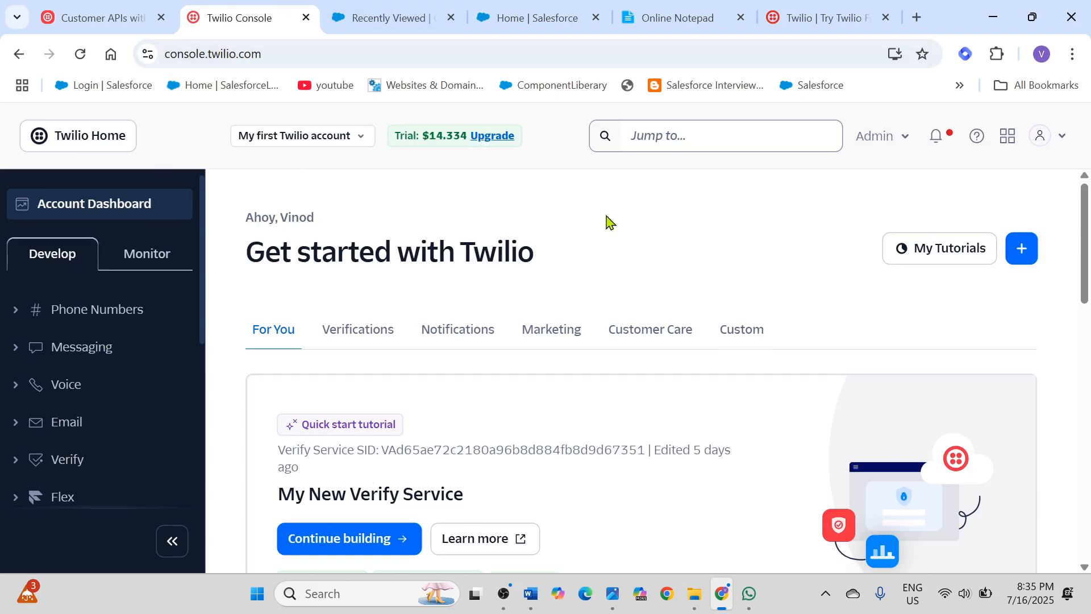
pyautogui.click(827, 19)
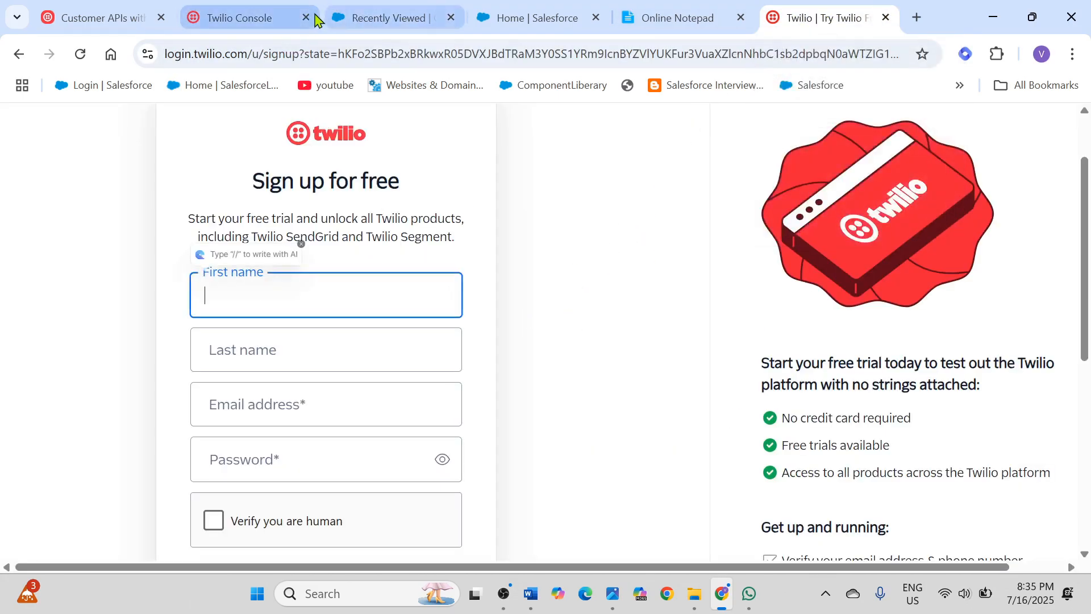
pyautogui.click(247, 20)
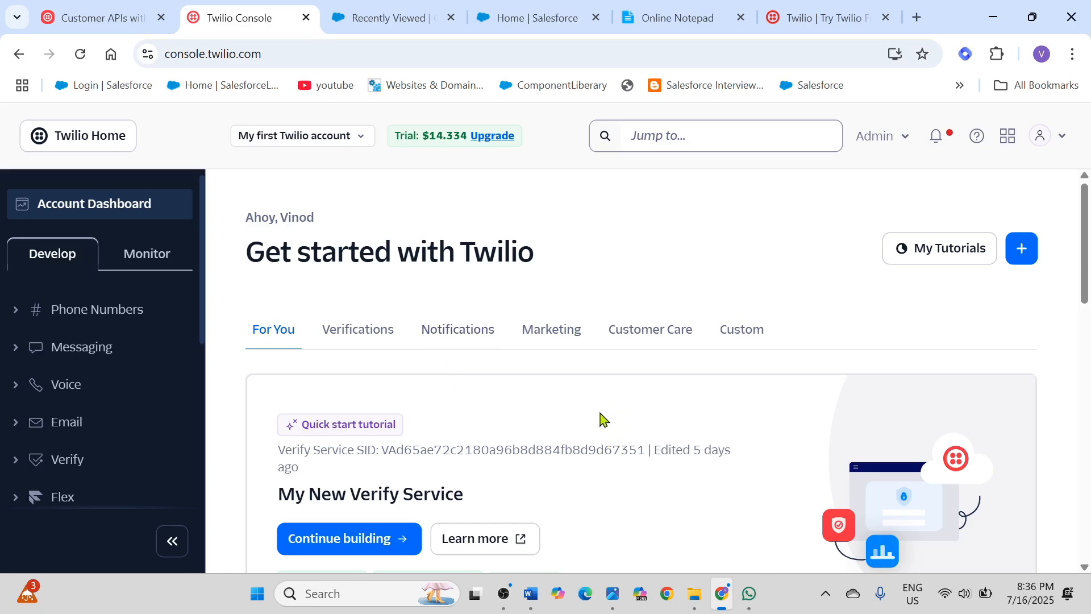
# Step: Check the Twilio contact's details and the "join high-allow" sandbox message in WhatsApp, and return to the Twilio Console
pyautogui.click(751, 595)
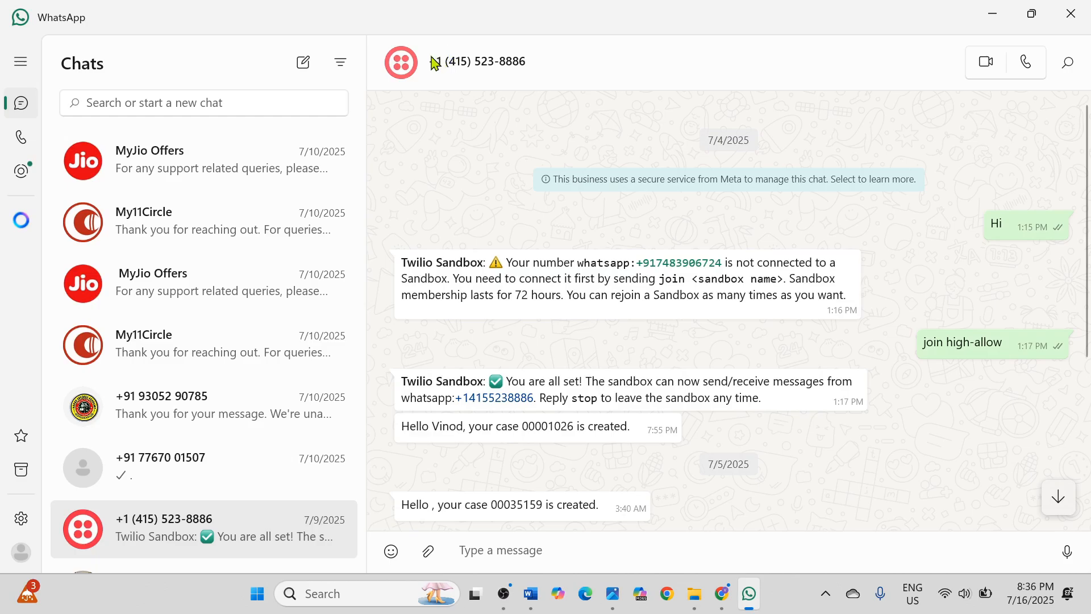
pyautogui.click(528, 60)
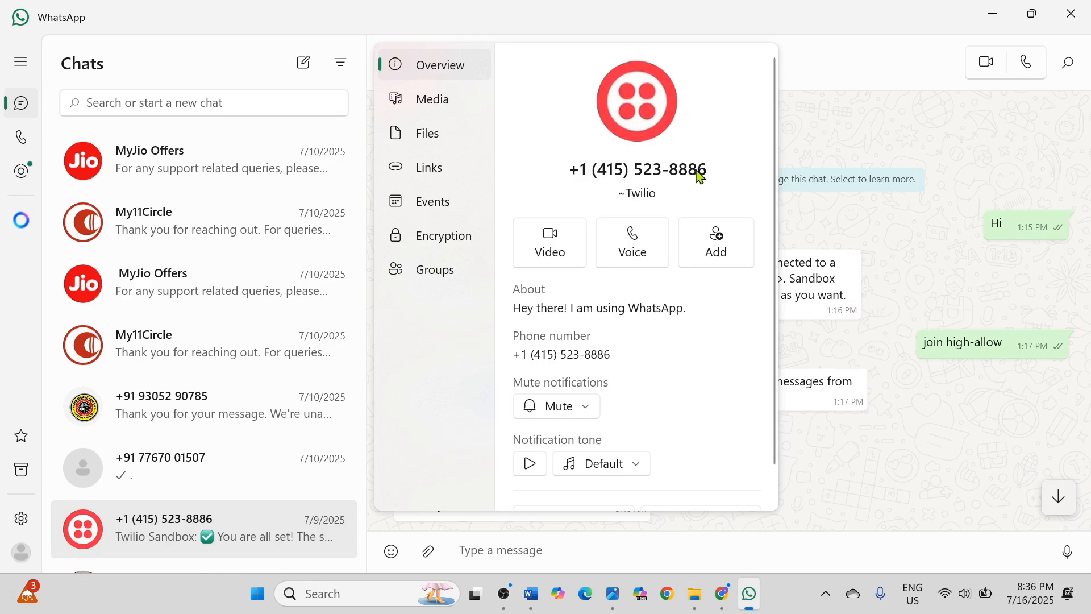
pyautogui.click(964, 455)
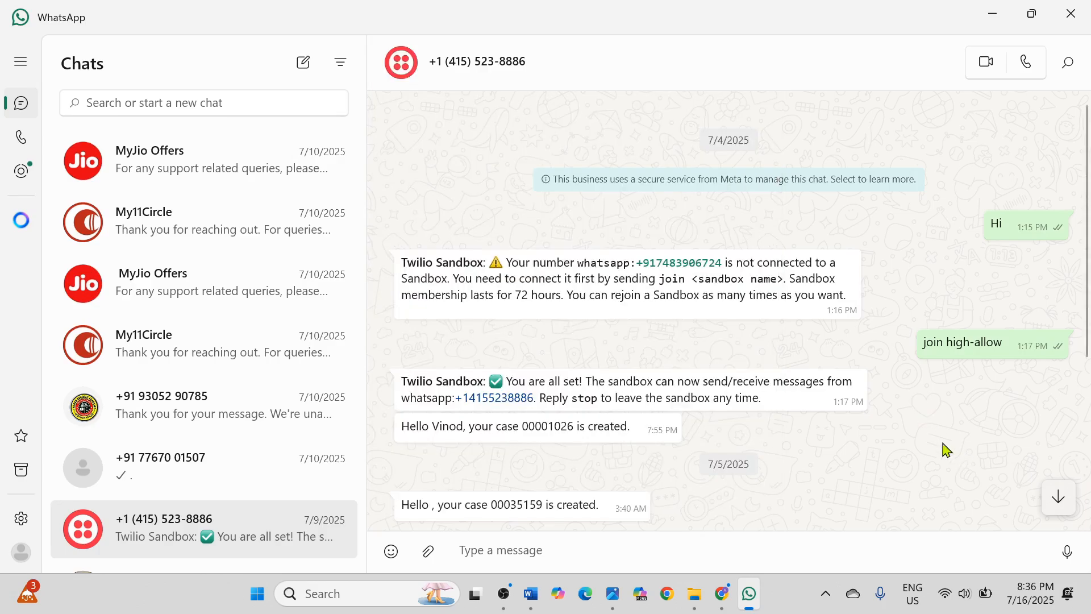
pyautogui.moveTo(912, 352)
pyautogui.moveTo(950, 341); pyautogui.dragTo(1003, 347)
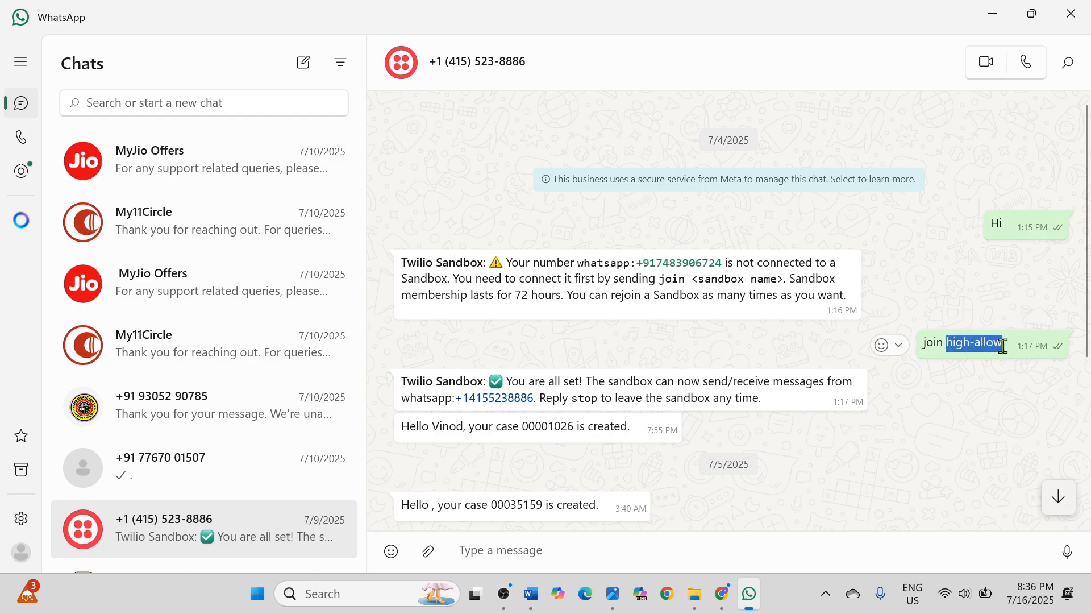
pyautogui.click(924, 348)
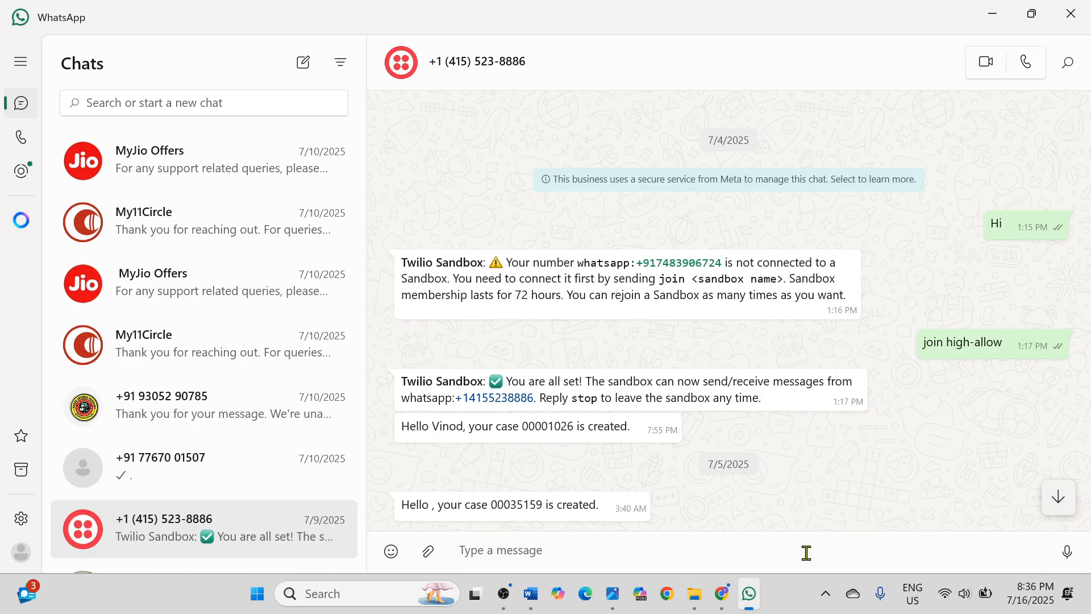
pyautogui.click(993, 13)
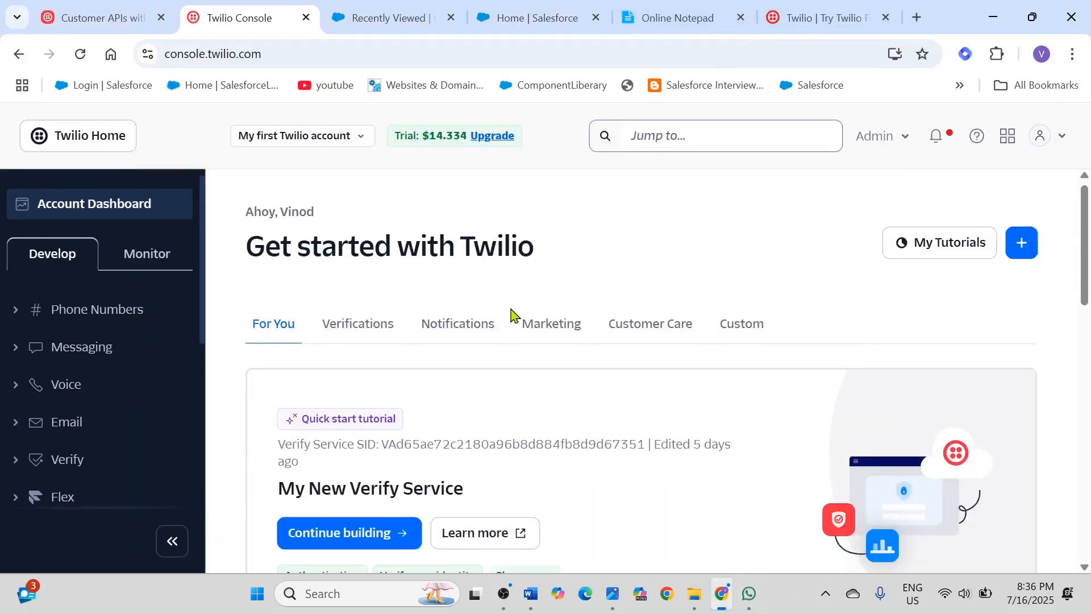
# Step: Look over the Twilio Console account dashboard with the Develop section selected
pyautogui.scroll(-3, 512, 315)
pyautogui.scroll(-2, 512, 316)
pyautogui.scroll(5, 511, 312)
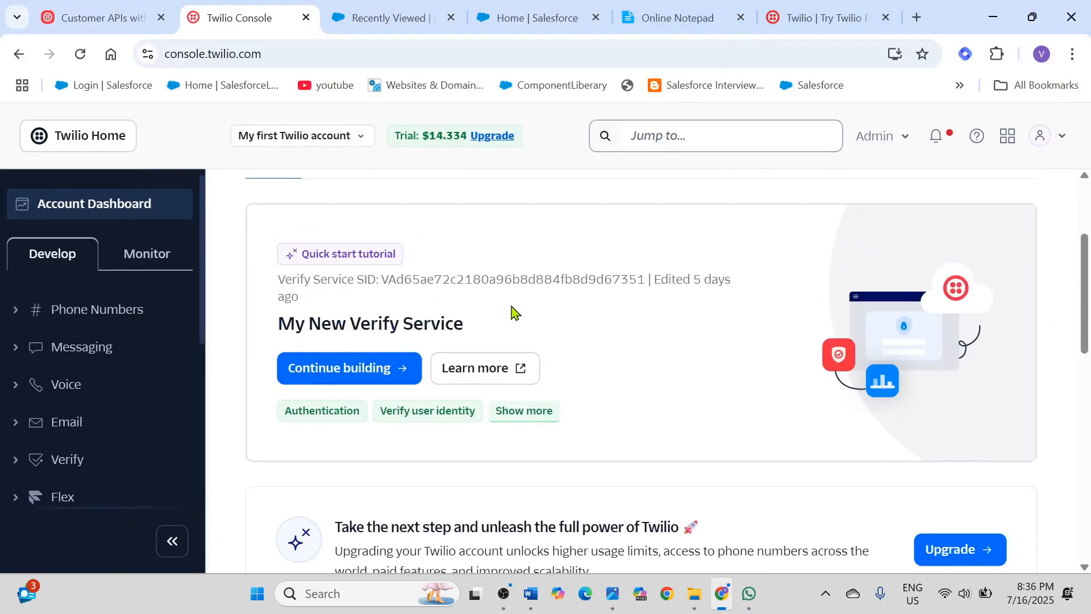
pyautogui.scroll(-4, 514, 309)
pyautogui.scroll(4, 514, 306)
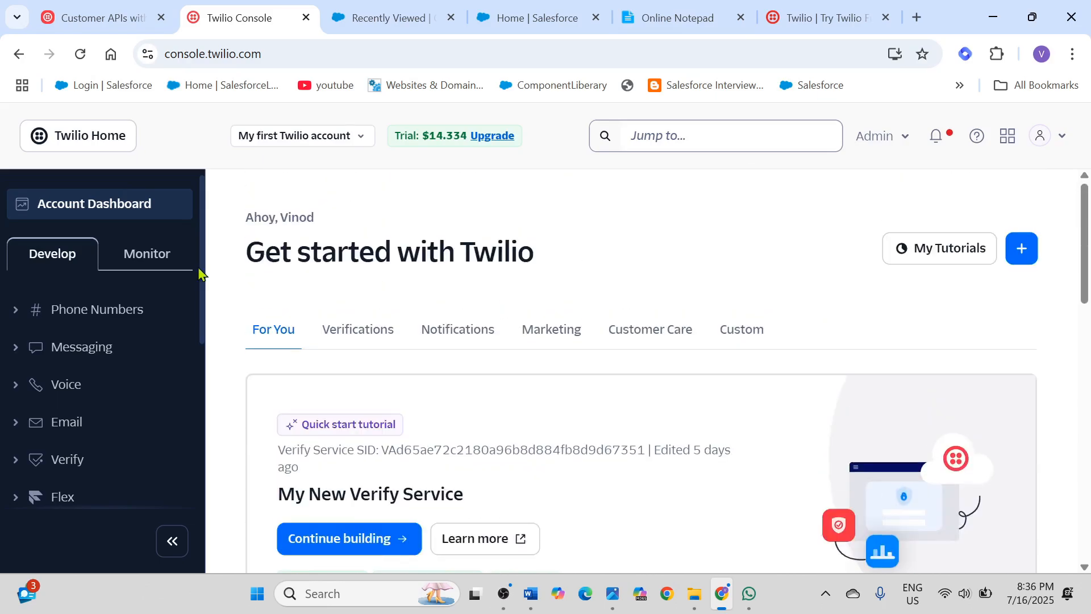
pyautogui.click(51, 254)
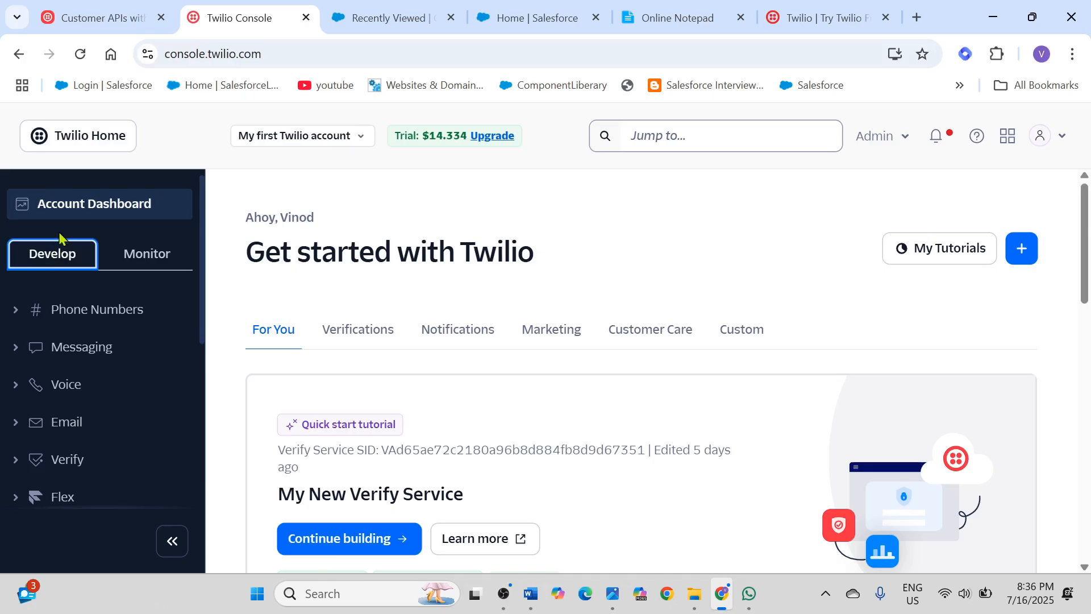
# Step: Find the Account Info section on the Twilio account dashboard
pyautogui.click(95, 206)
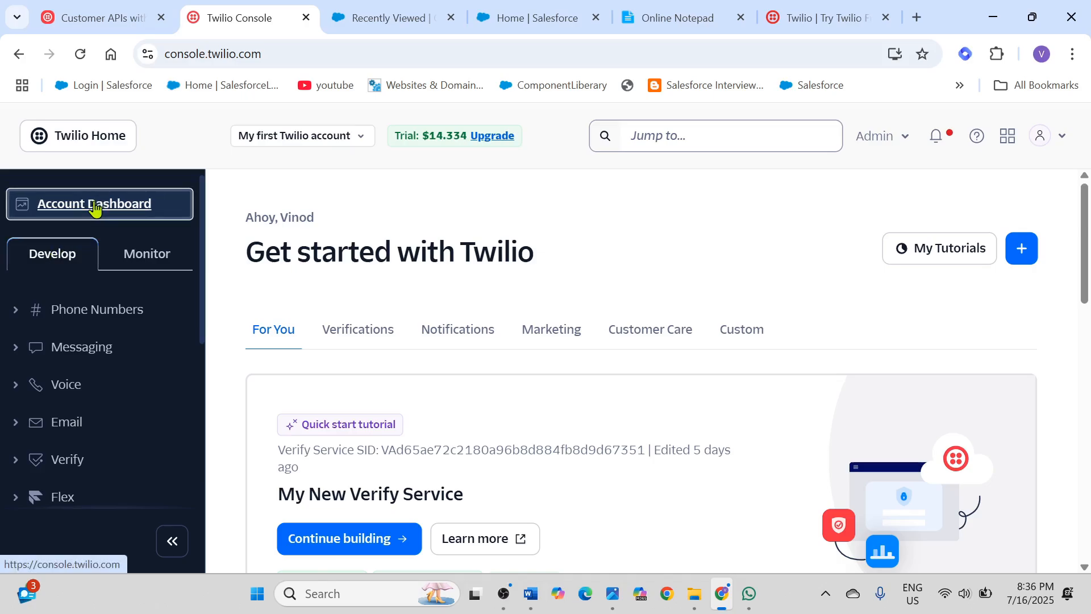
pyautogui.scroll(-3, 394, 234)
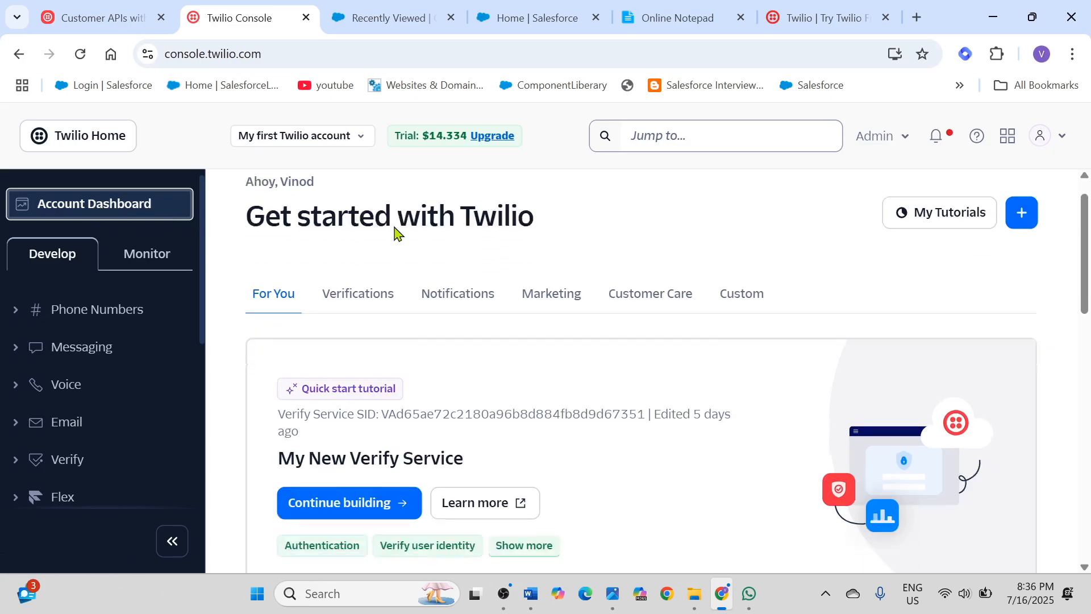
pyautogui.scroll(-3, 396, 233)
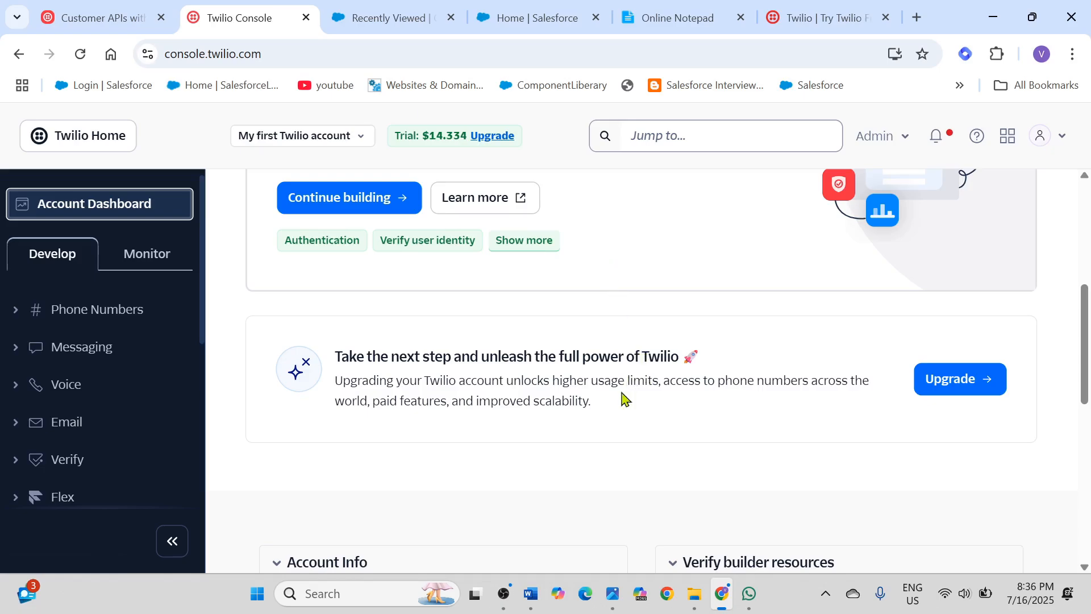
pyautogui.scroll(-2, 617, 398)
pyautogui.scroll(-2, 609, 417)
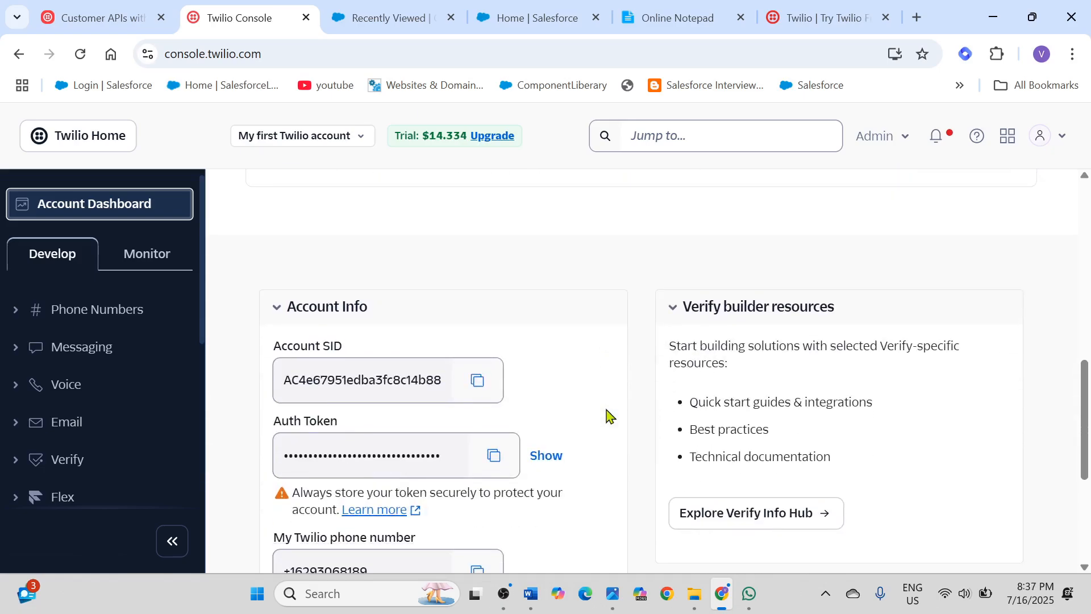
pyautogui.scroll(-1, 608, 415)
# Step: Examine the Account SID and Auth Token fields in the Account Info section
pyautogui.moveTo(274, 263); pyautogui.dragTo(353, 267)
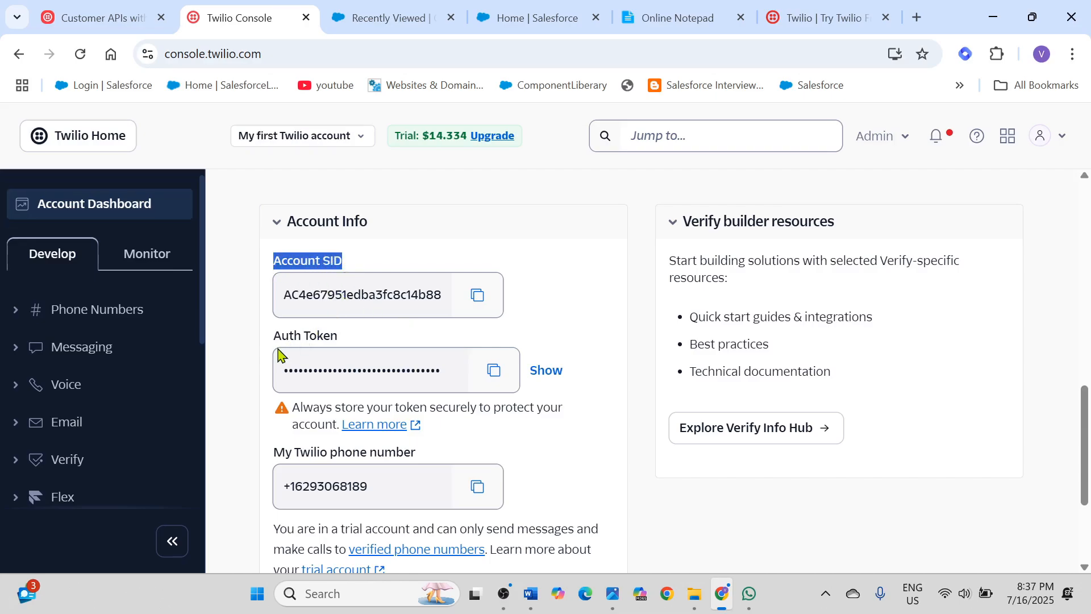
pyautogui.moveTo(271, 340); pyautogui.dragTo(351, 336)
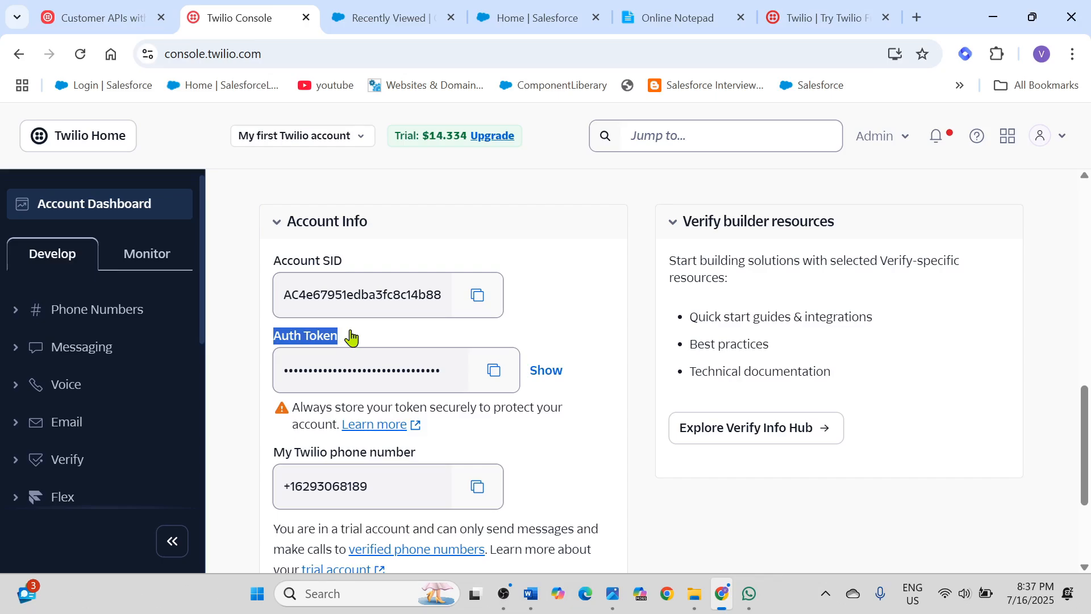
pyautogui.click(351, 263)
pyautogui.moveTo(350, 262); pyautogui.dragTo(267, 261)
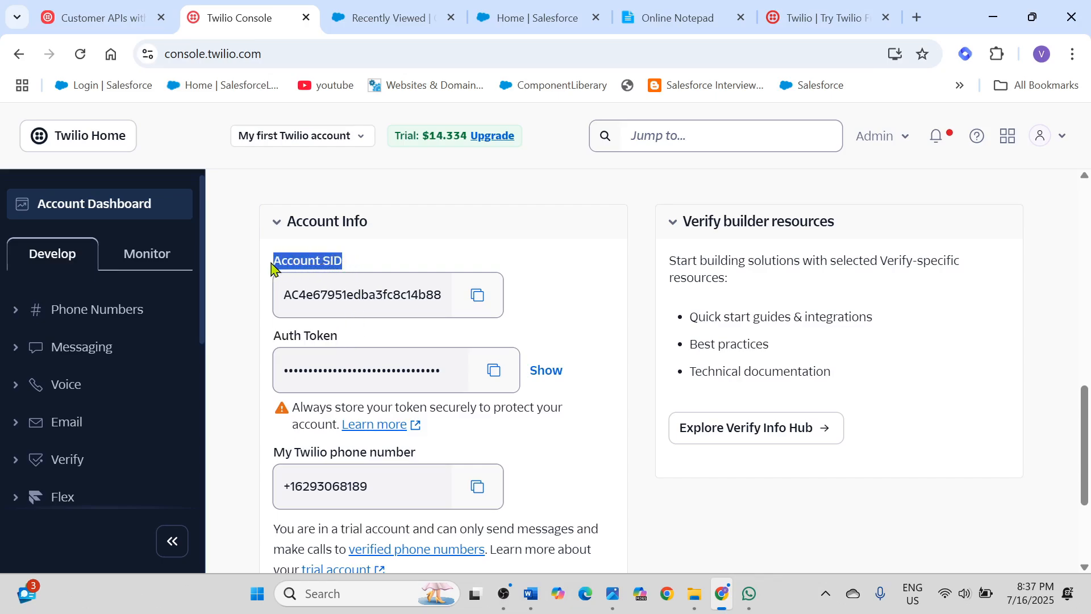
pyautogui.moveTo(269, 341); pyautogui.dragTo(348, 340)
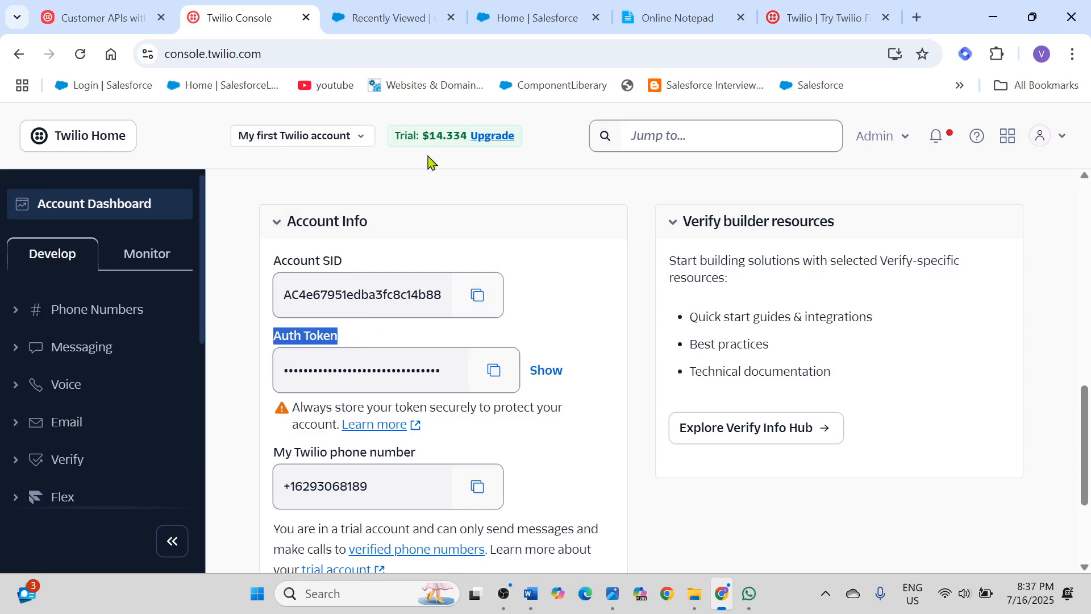
pyautogui.click(356, 342)
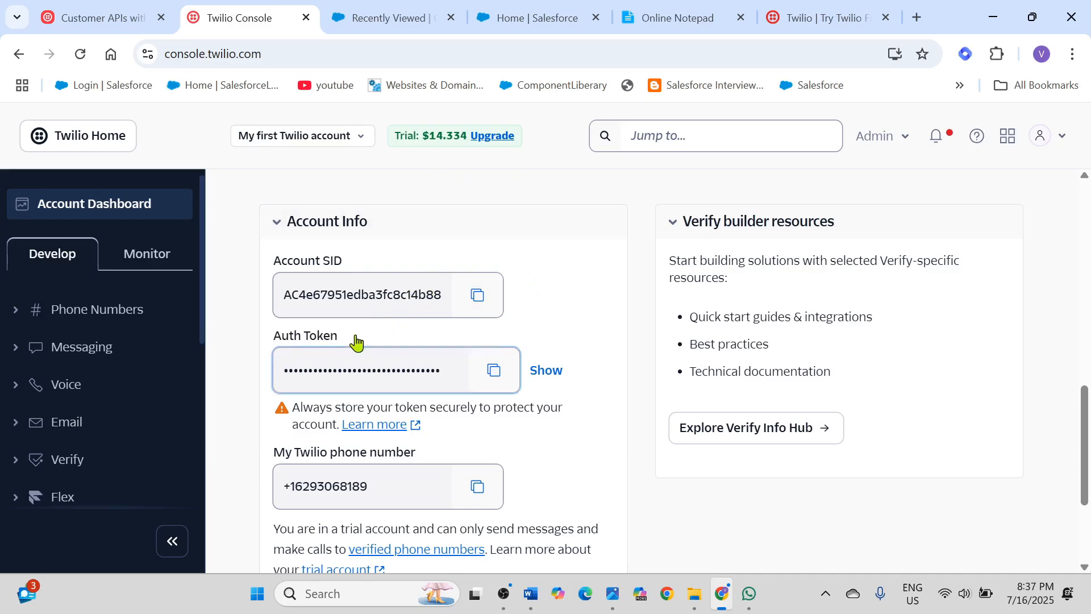
pyautogui.moveTo(275, 261); pyautogui.dragTo(360, 268)
pyautogui.moveTo(276, 338); pyautogui.dragTo(341, 340)
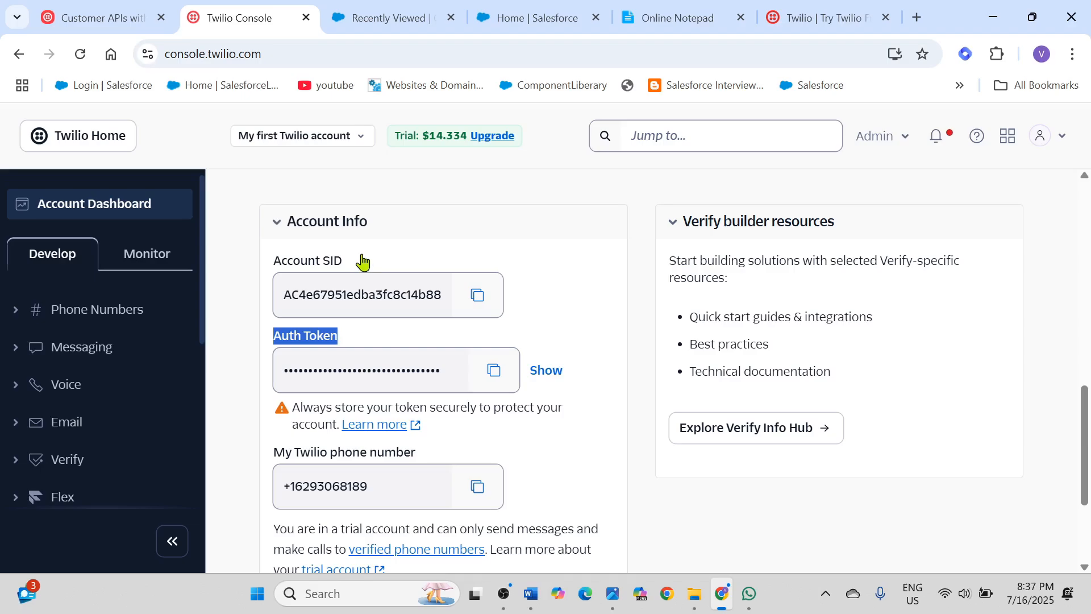
pyautogui.moveTo(267, 264); pyautogui.dragTo(360, 268)
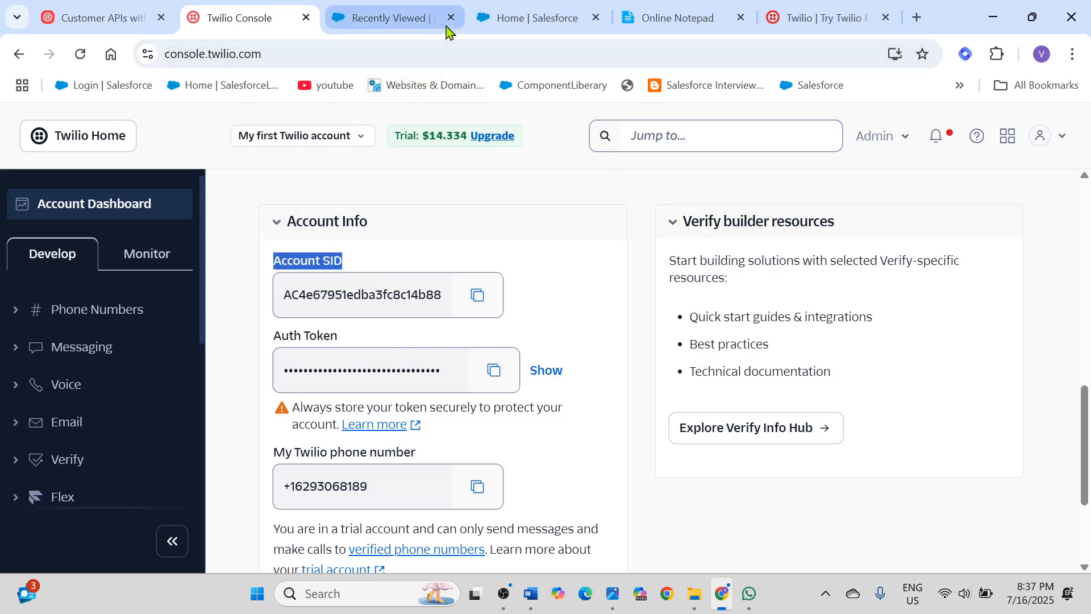
# Step: Switch to Online Notepad and review Step 1 of the notes, including the Account SID, Auth Token and sandbox WhatsApp number items
pyautogui.click(538, 19)
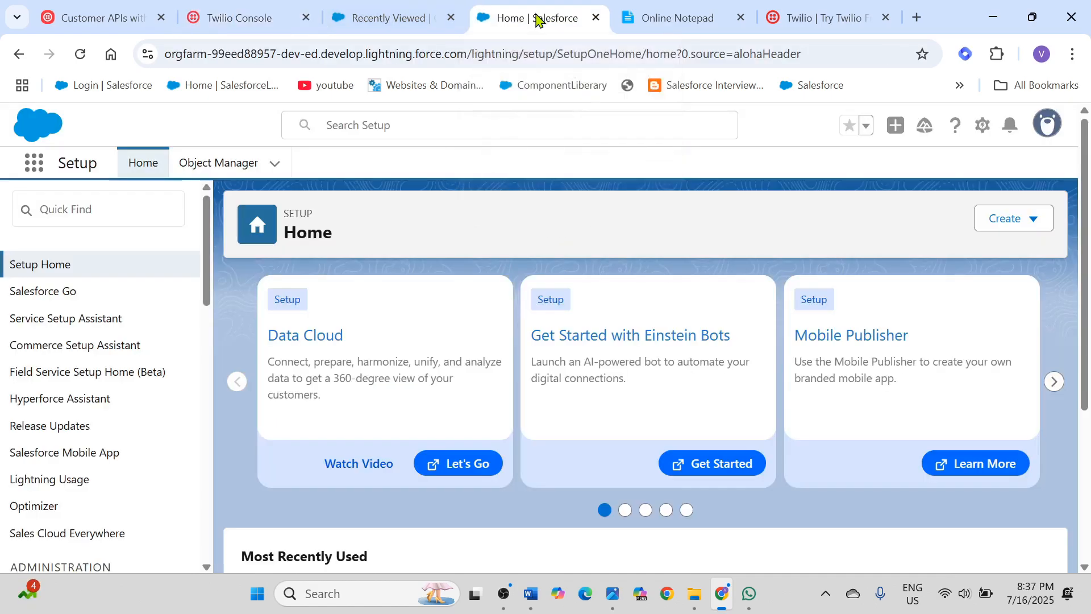
pyautogui.click(679, 21)
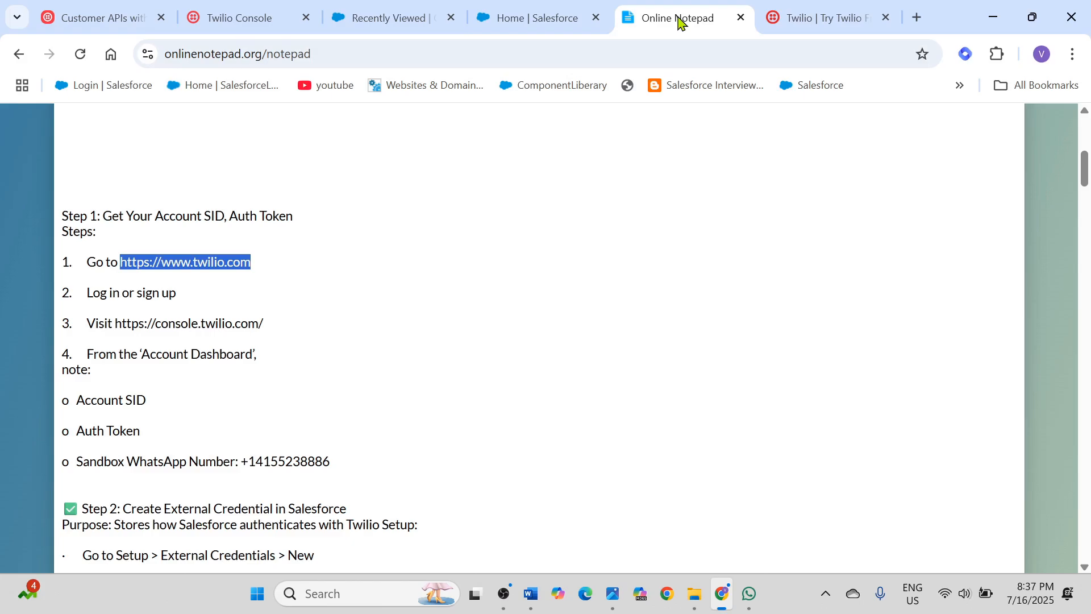
pyautogui.scroll(-1, 464, 307)
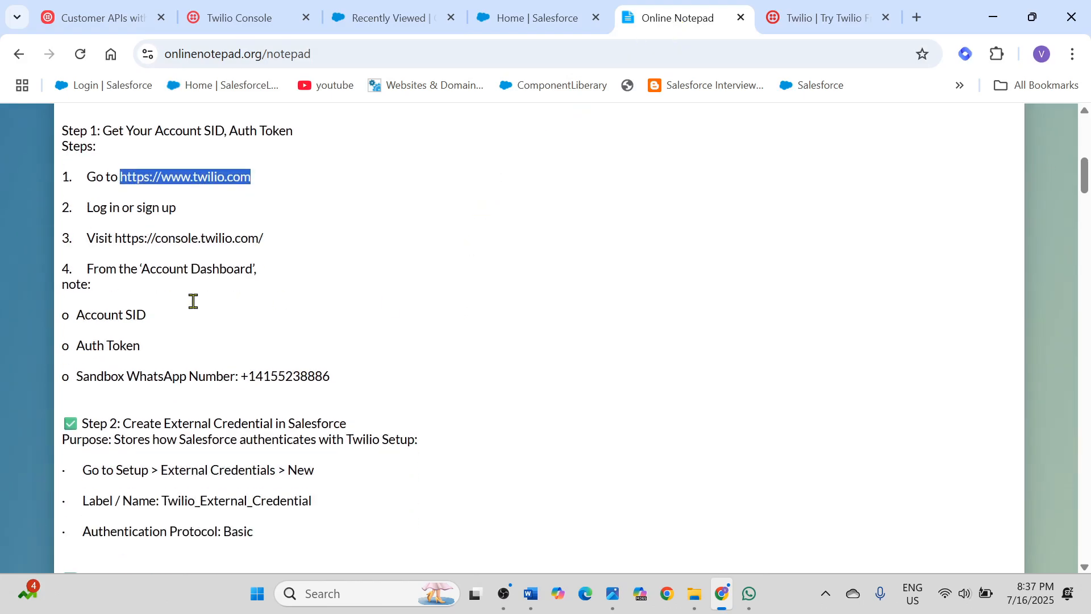
pyautogui.moveTo(65, 130); pyautogui.dragTo(346, 379)
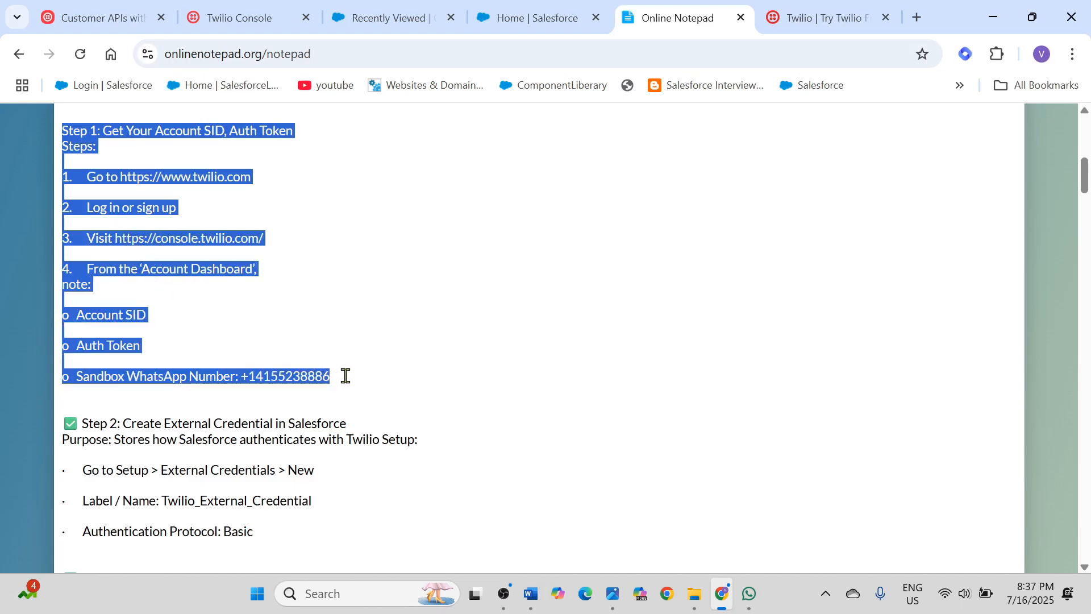
pyautogui.click(93, 330)
pyautogui.moveTo(79, 316); pyautogui.dragTo(344, 378)
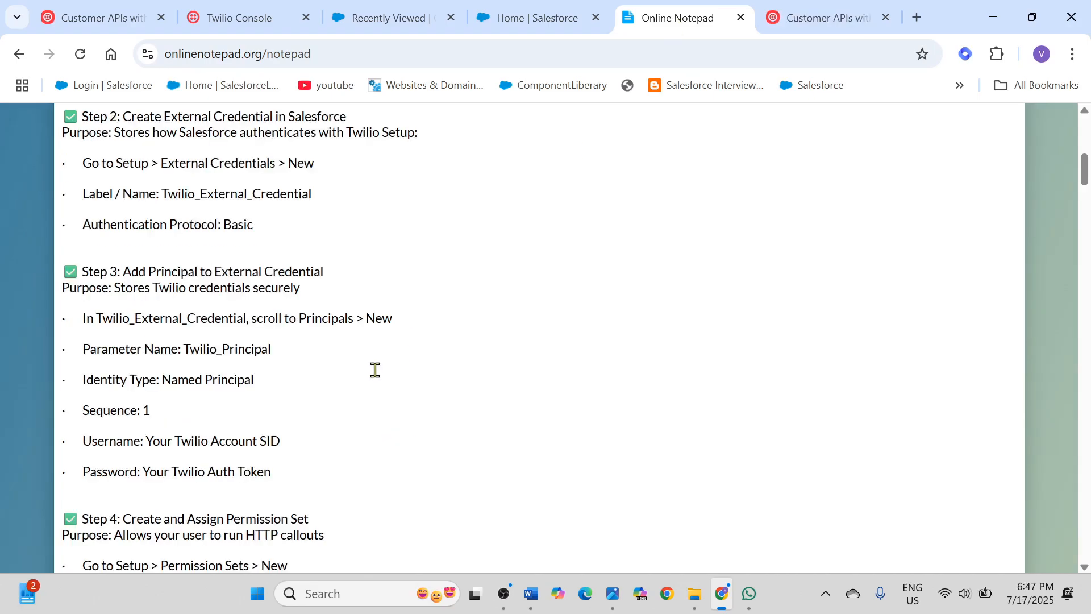
# Step: Read Step 2 of the notes about creating an external credential in Salesforce
pyautogui.scroll(9, 373, 370)
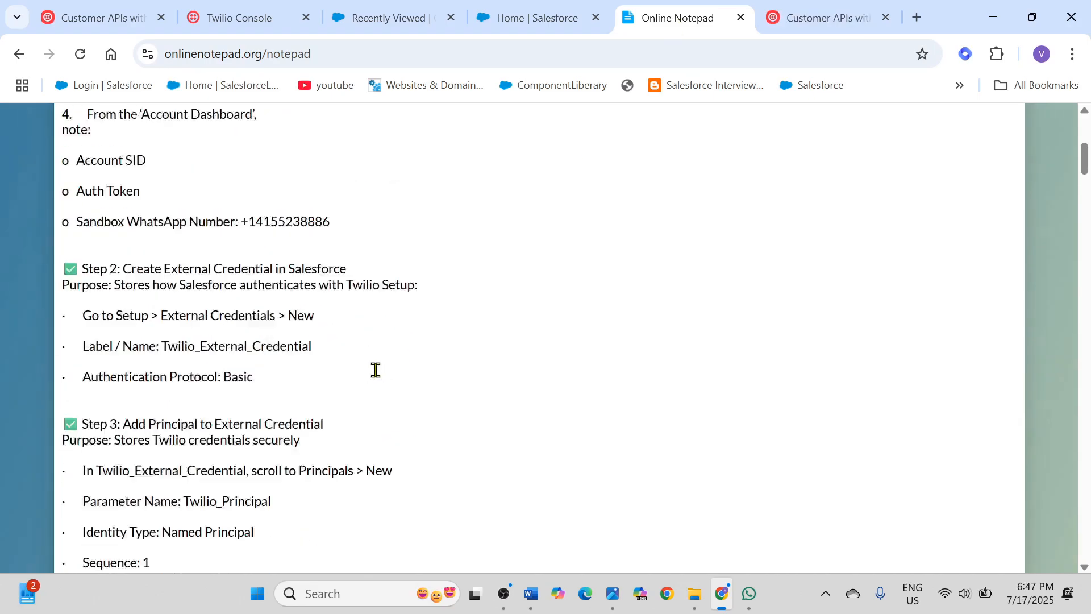
pyautogui.scroll(-3, 376, 371)
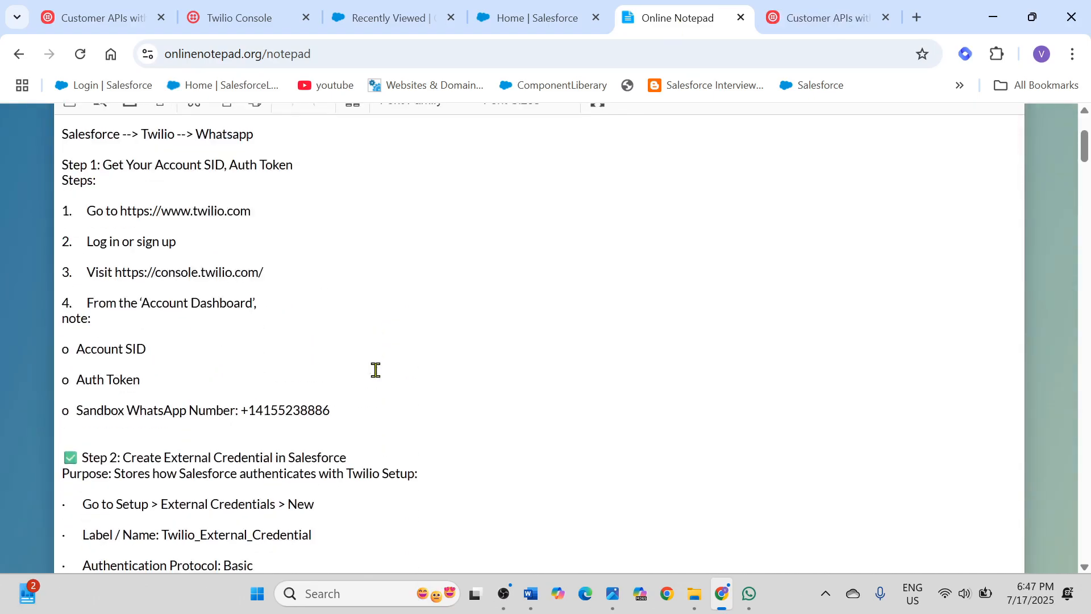
pyautogui.scroll(-5, 376, 370)
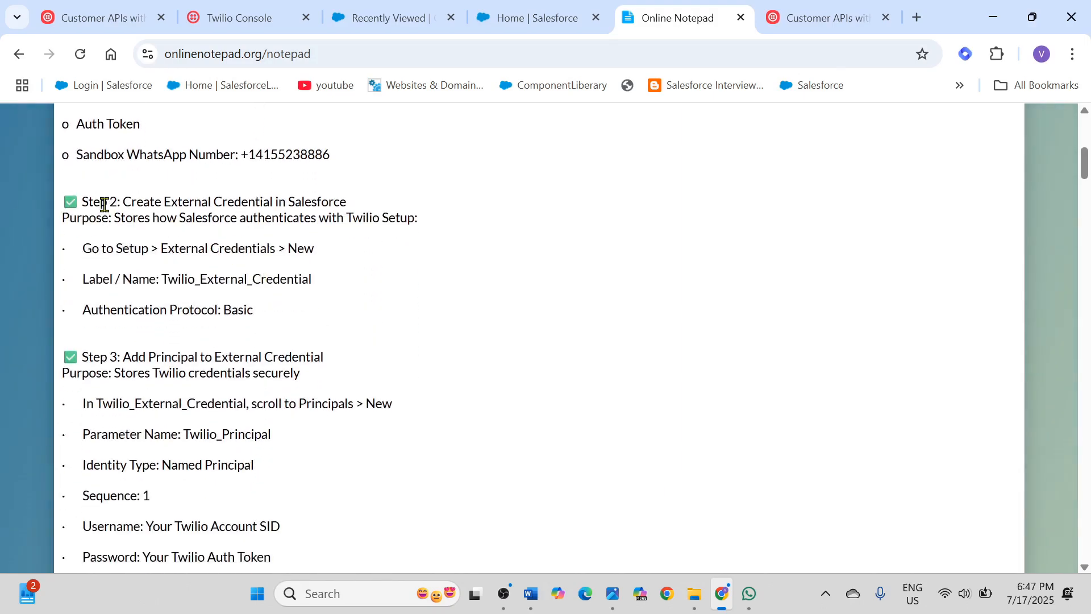
pyautogui.moveTo(123, 204); pyautogui.dragTo(345, 206)
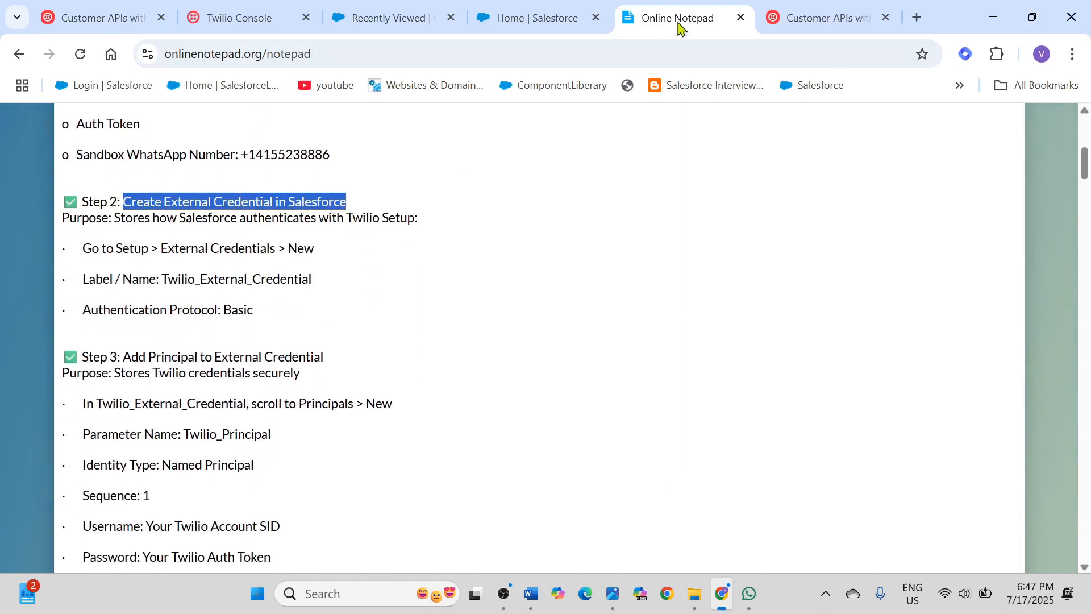
# Step: Switch to Salesforce Setup, search for "named", and show the external credentials on the Named Credentials page
pyautogui.click(546, 18)
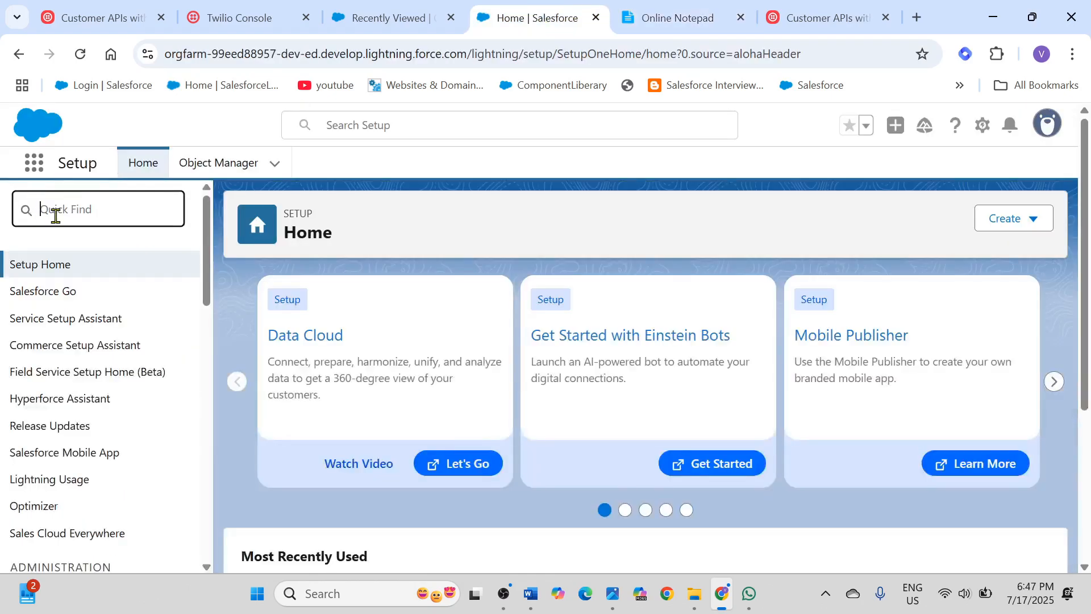
pyautogui.write('named')
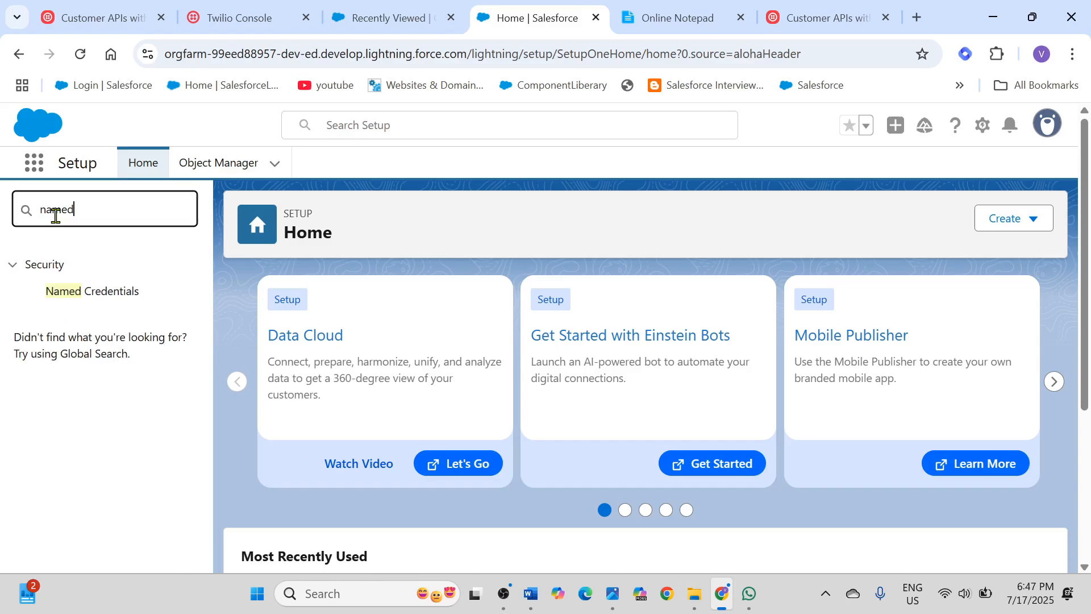
pyautogui.click(97, 296)
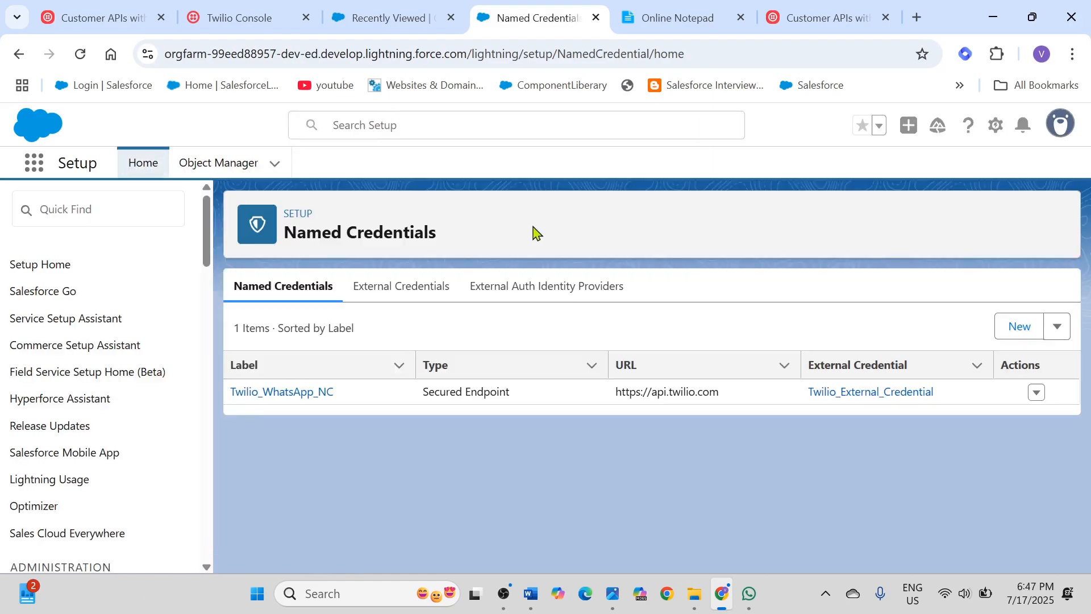
pyautogui.click(399, 292)
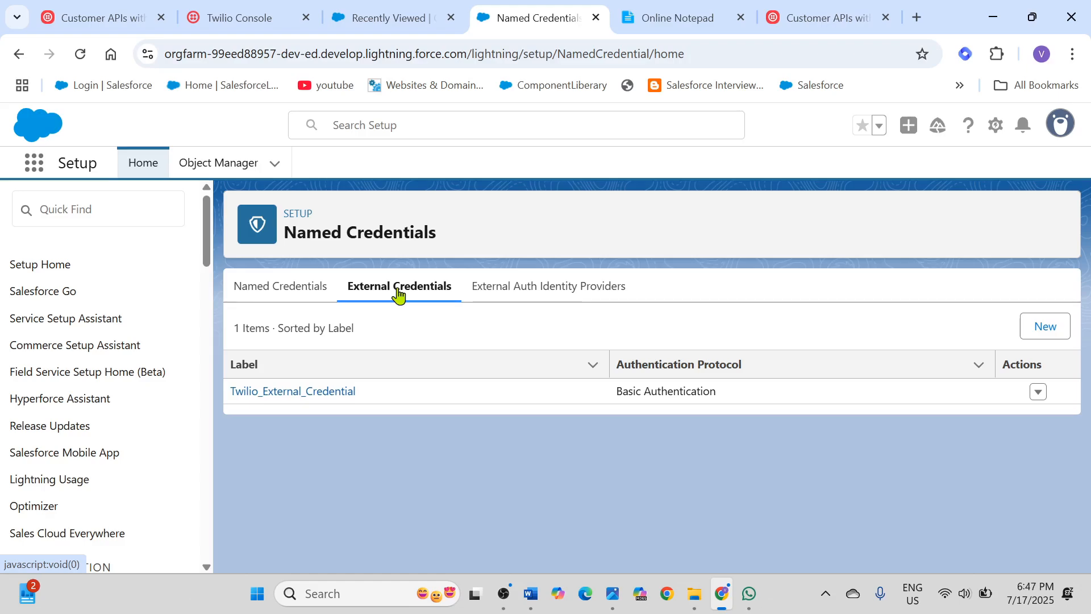
# Step: Check the External Credential options in a new named credential form and close it without saving
pyautogui.click(261, 291)
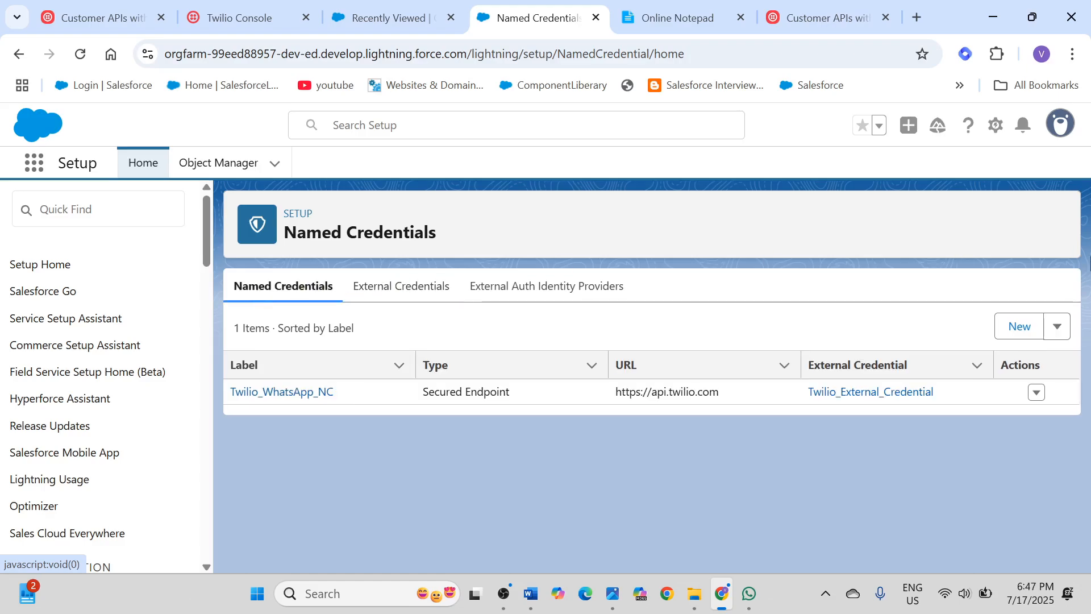
pyautogui.click(1019, 333)
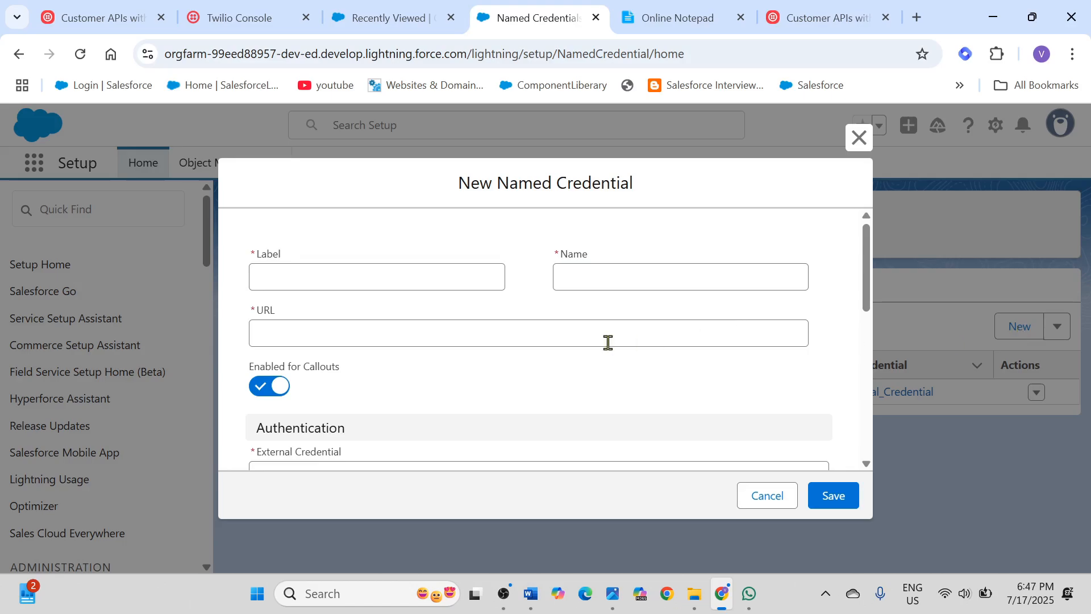
pyautogui.scroll(-3, 430, 337)
pyautogui.click(357, 308)
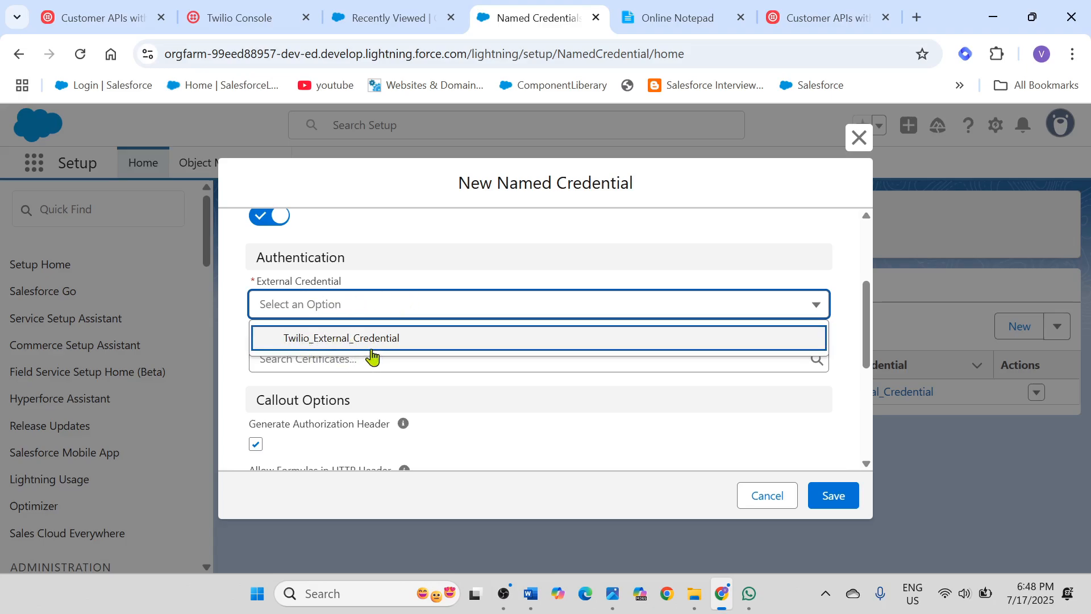
pyautogui.click(471, 307)
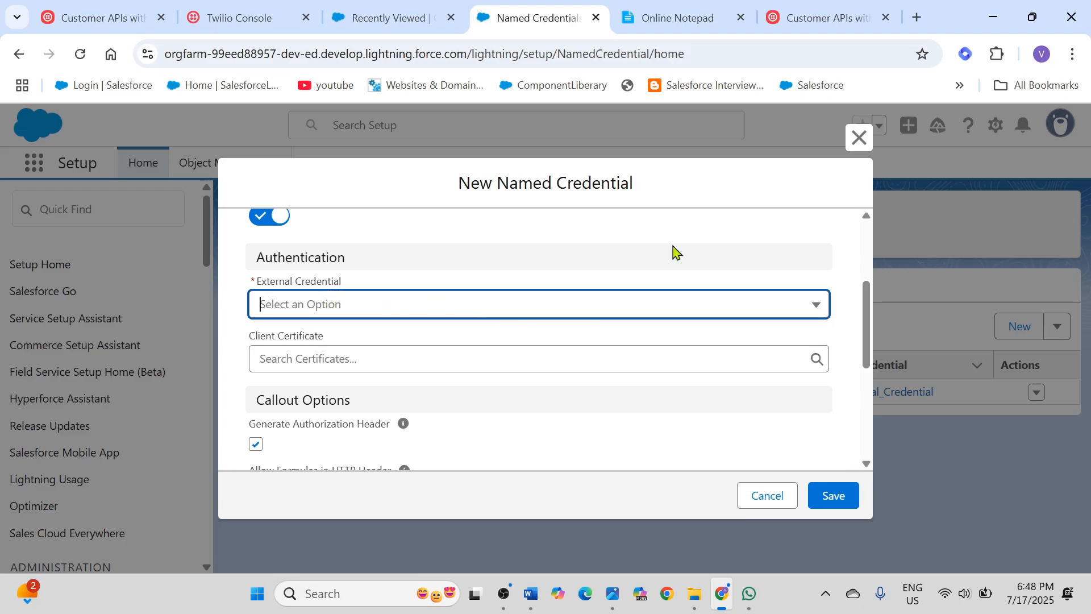
pyautogui.click(858, 138)
# Step: Start a new external credential and copy the name Twilio_External_Credential from Step 2 of the notes
pyautogui.click(390, 288)
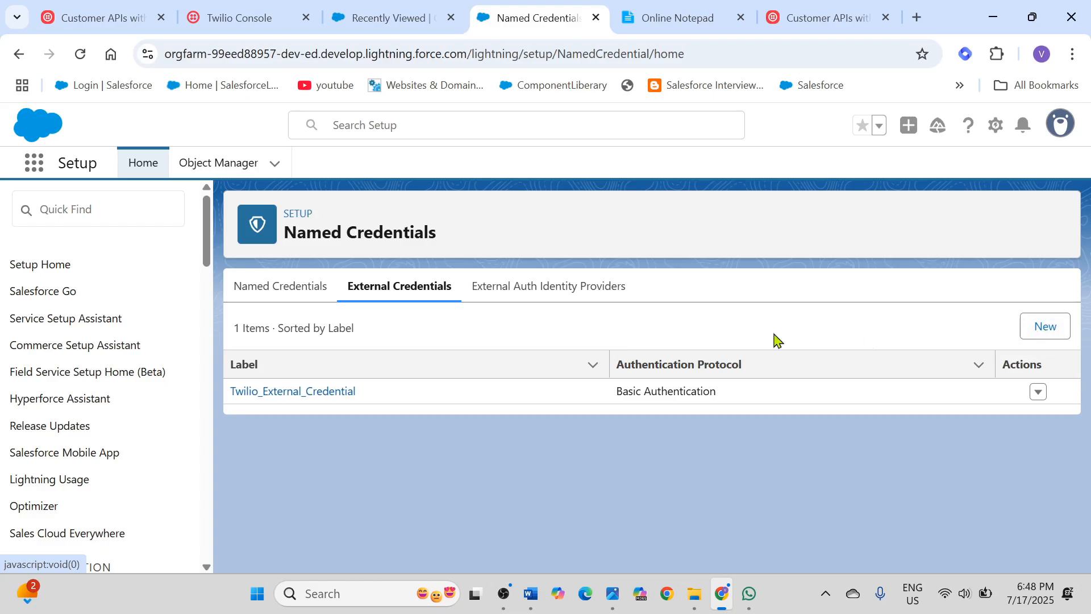
pyautogui.click(1047, 335)
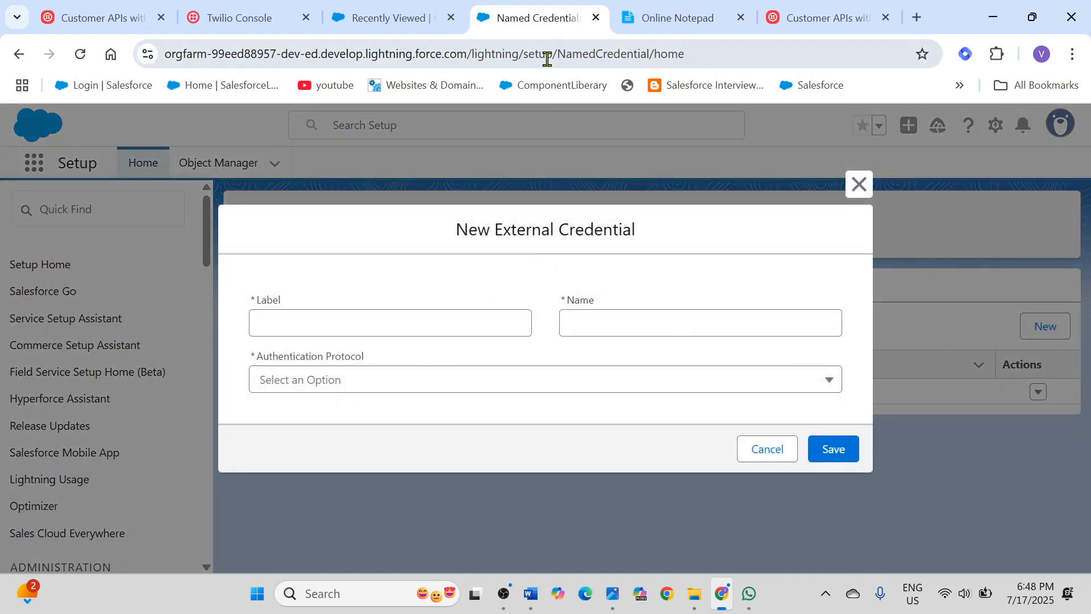
pyautogui.click(690, 22)
pyautogui.click(206, 224)
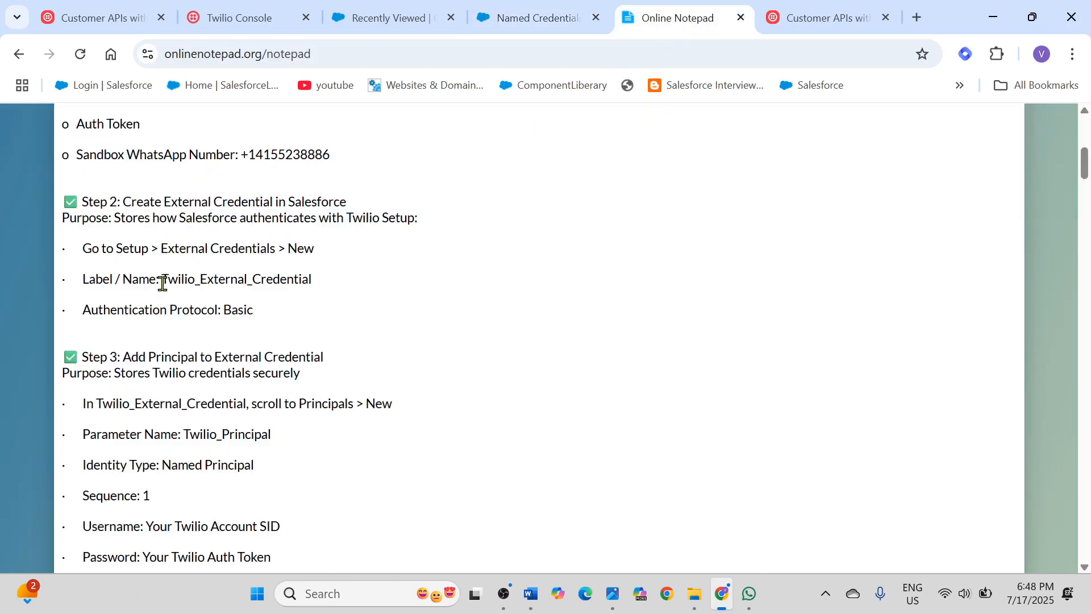
pyautogui.moveTo(166, 279); pyautogui.dragTo(311, 283)
pyautogui.click(295, 268)
pyautogui.moveTo(181, 279); pyautogui.dragTo(280, 278)
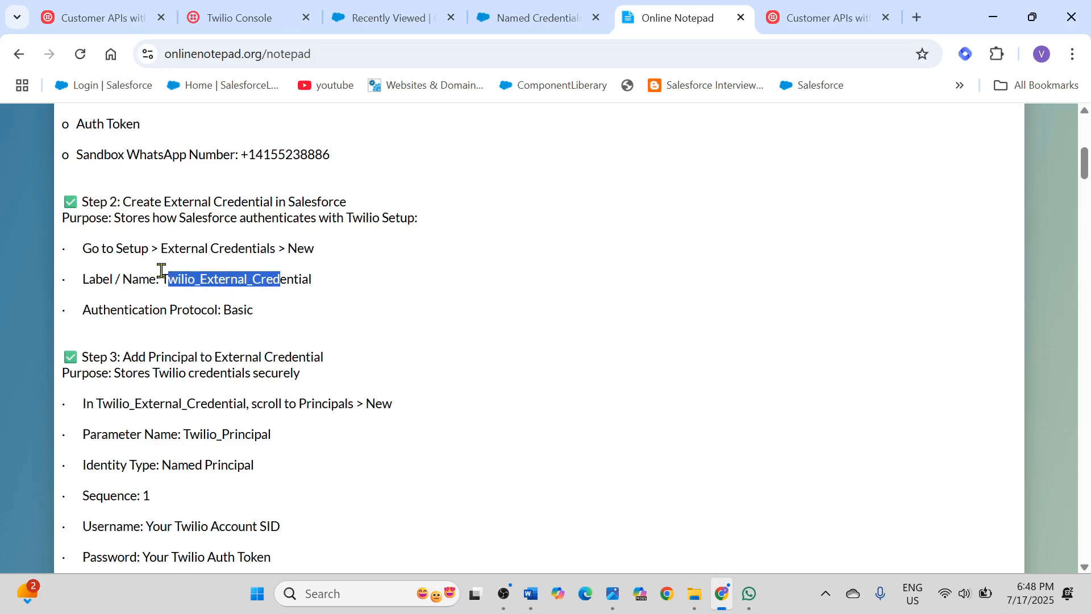
pyautogui.moveTo(163, 279); pyautogui.dragTo(321, 278)
pyautogui.hotkey('ctrl', 'c')
# Step: Set both the label and the name of the new external credential to Twilio_External_Credential
pyautogui.click(542, 19)
pyautogui.click(405, 333)
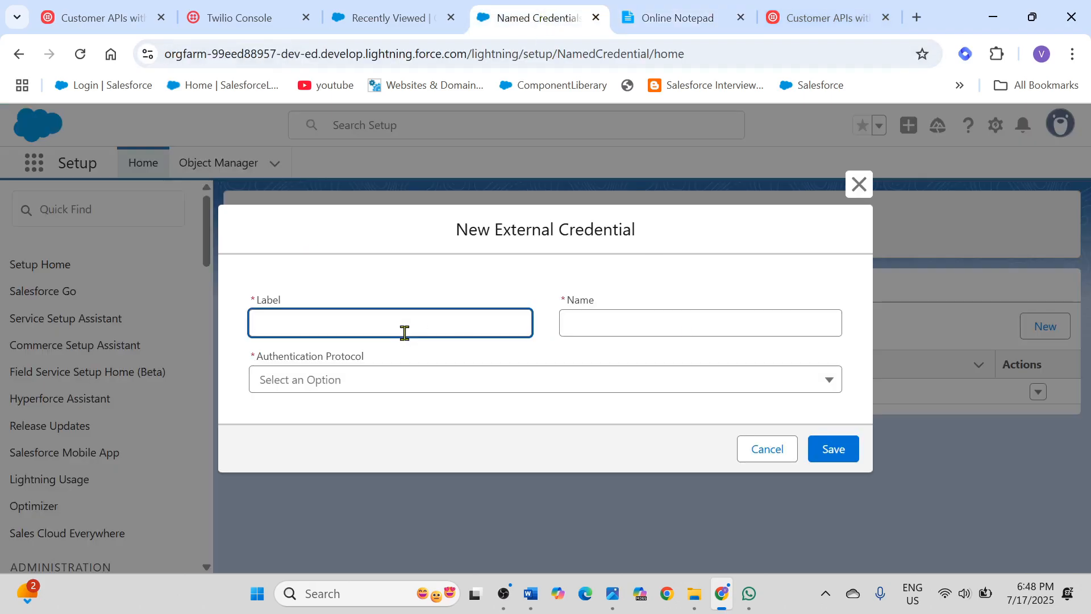
pyautogui.hotkey('ctrl', 'v')
pyautogui.click(599, 318)
pyautogui.hotkey('ctrl', 'v')
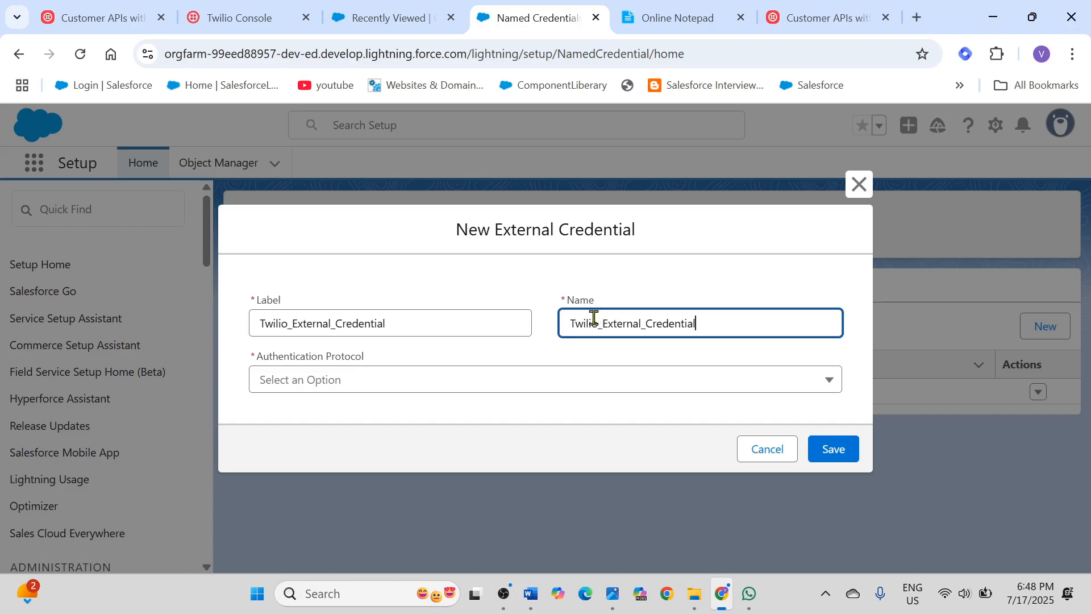
# Step: Choose Basic Authentication as the authentication protocol and close the new external credential form without saving
pyautogui.click(445, 386)
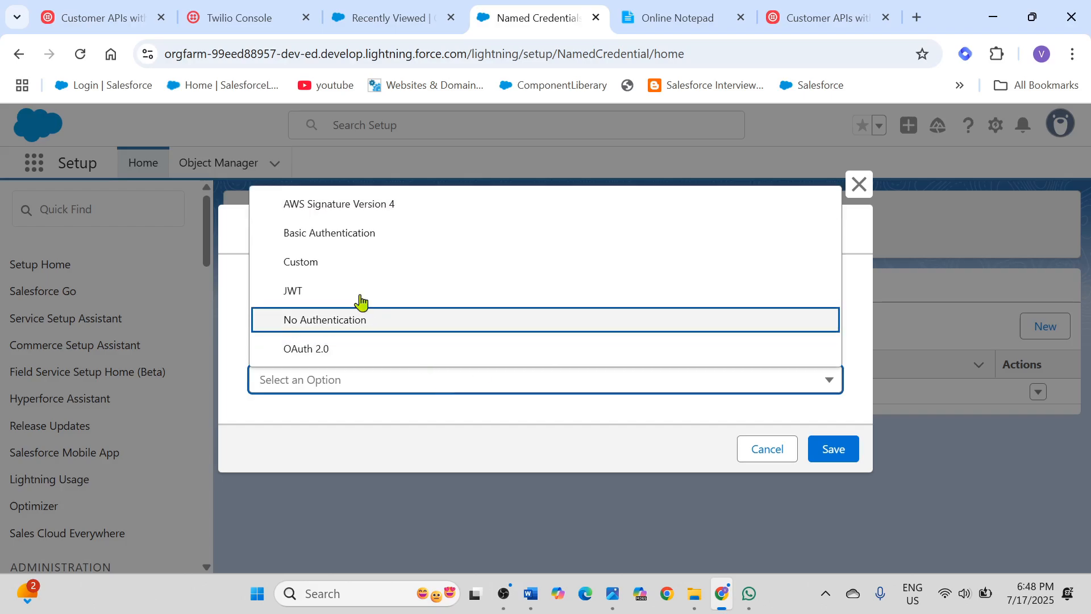
pyautogui.click(328, 242)
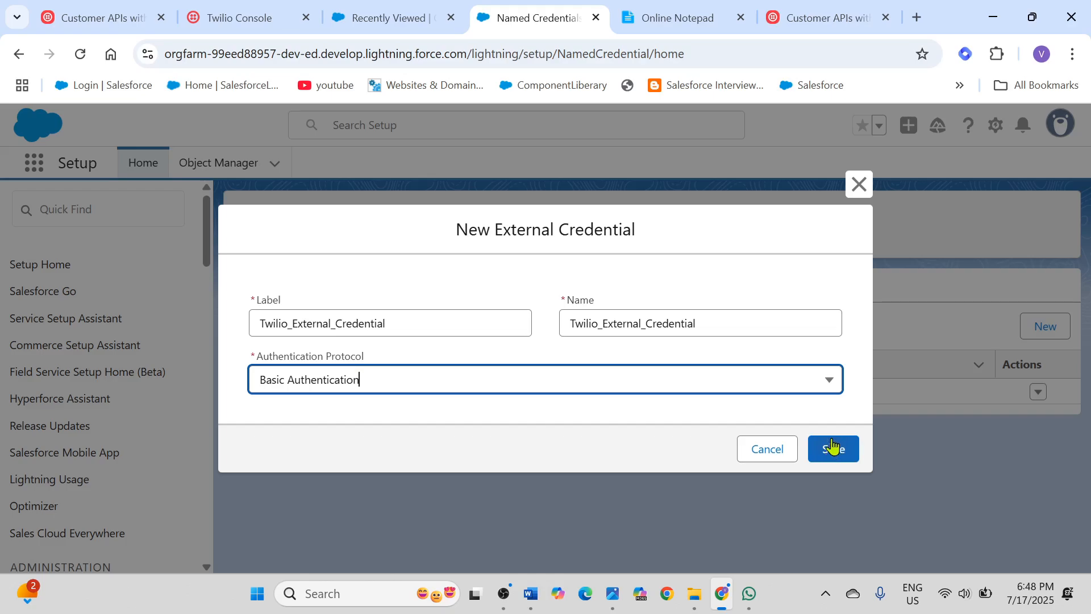
pyautogui.click(858, 183)
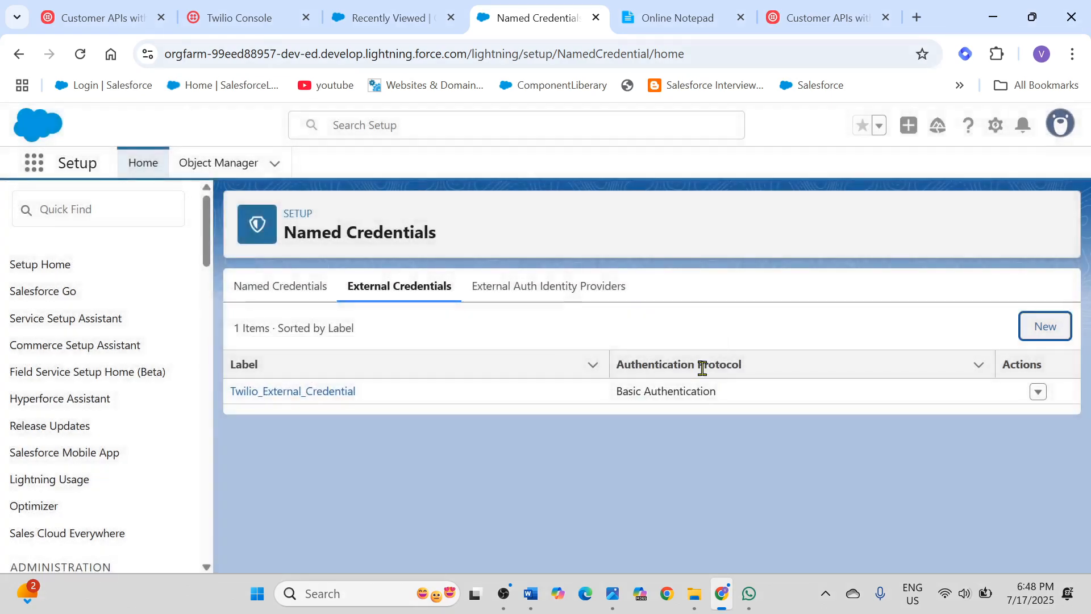
# Step: Open the existing Twilio_External_Credential and highlight the Step 3 title, Add Principal to External Credential, in the online notes
pyautogui.click(273, 399)
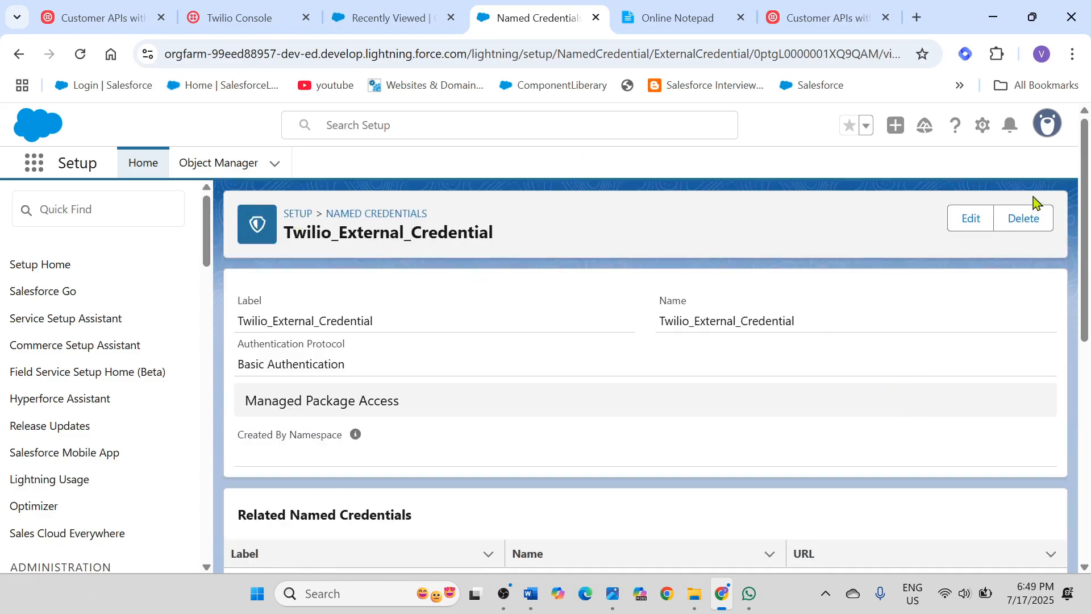
pyautogui.click(683, 17)
pyautogui.scroll(-1, 511, 236)
pyautogui.moveTo(125, 269); pyautogui.dragTo(336, 264)
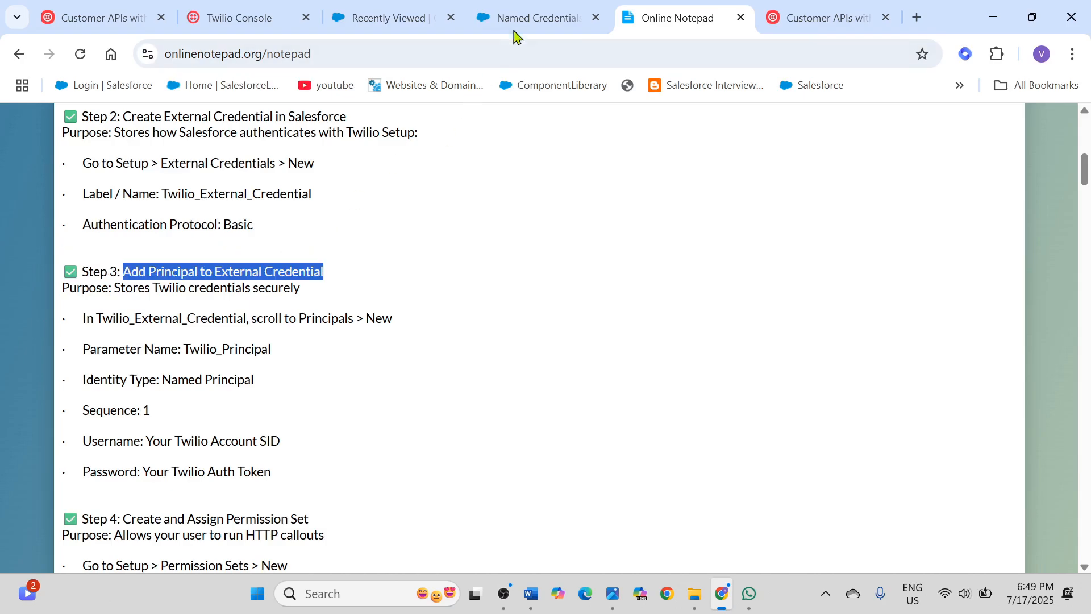
# Step: Return to Salesforce Setup and examine the Principals section of Twilio_External_Credential
pyautogui.click(537, 19)
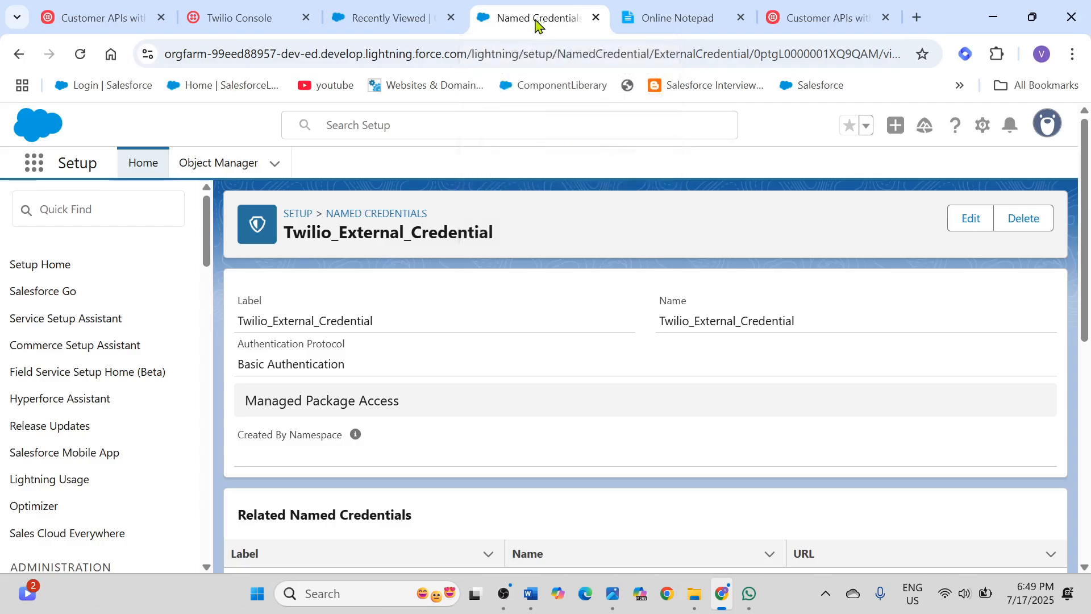
pyautogui.scroll(-5, 612, 388)
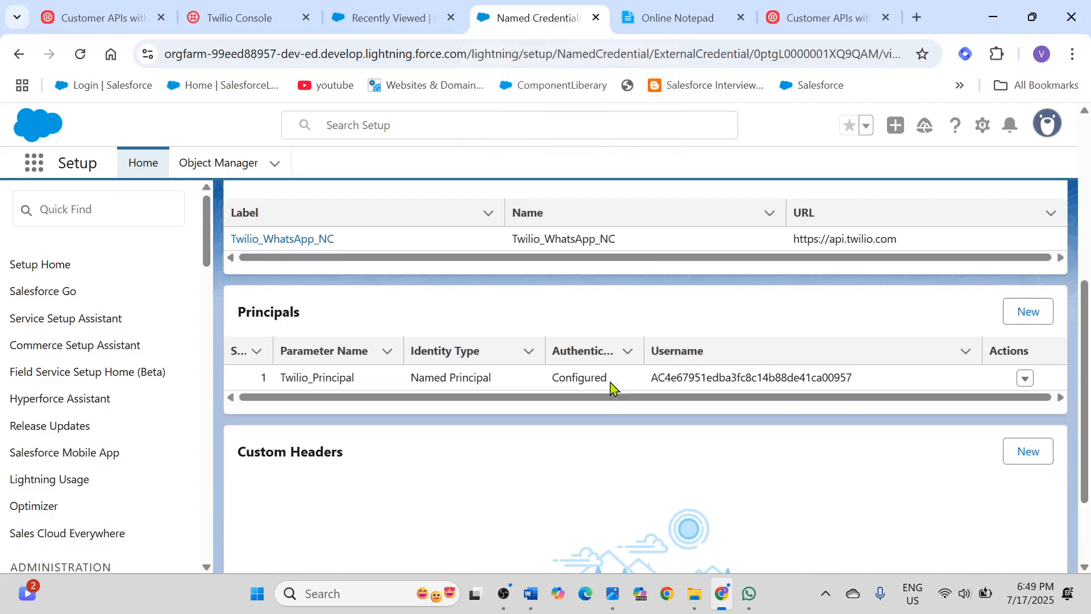
pyautogui.scroll(5, 614, 389)
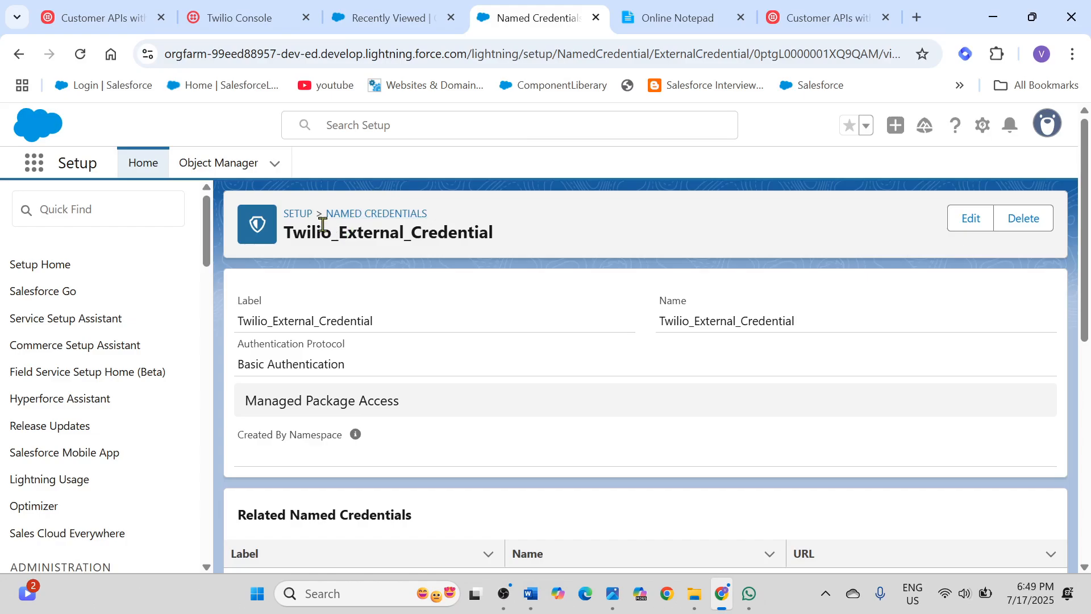
pyautogui.scroll(-1, 763, 347)
pyautogui.scroll(-1, 763, 348)
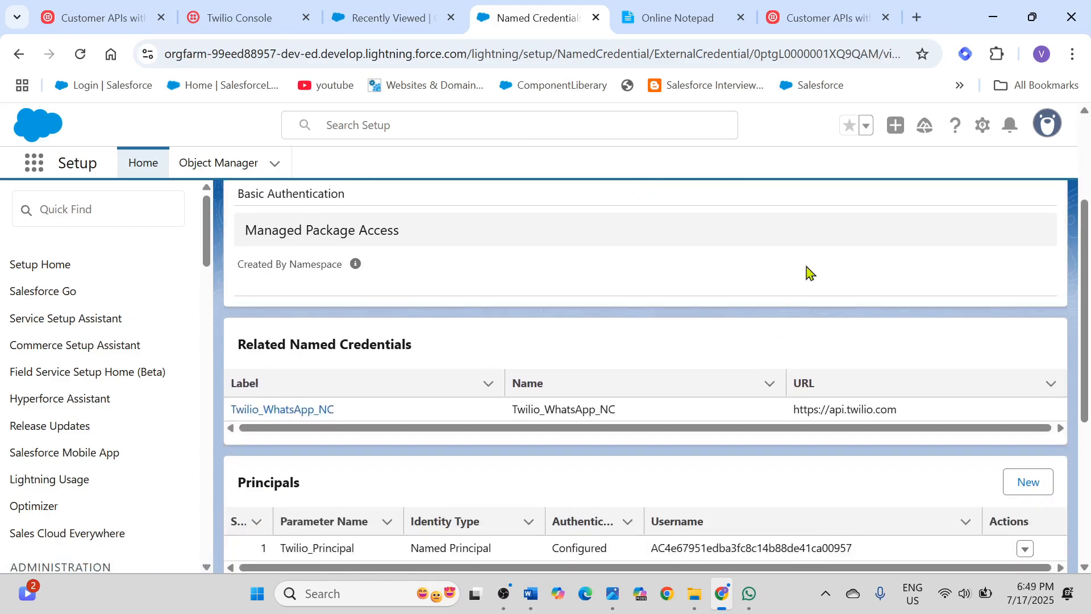
pyautogui.scroll(-1, 842, 245)
pyautogui.scroll(-1, 842, 245)
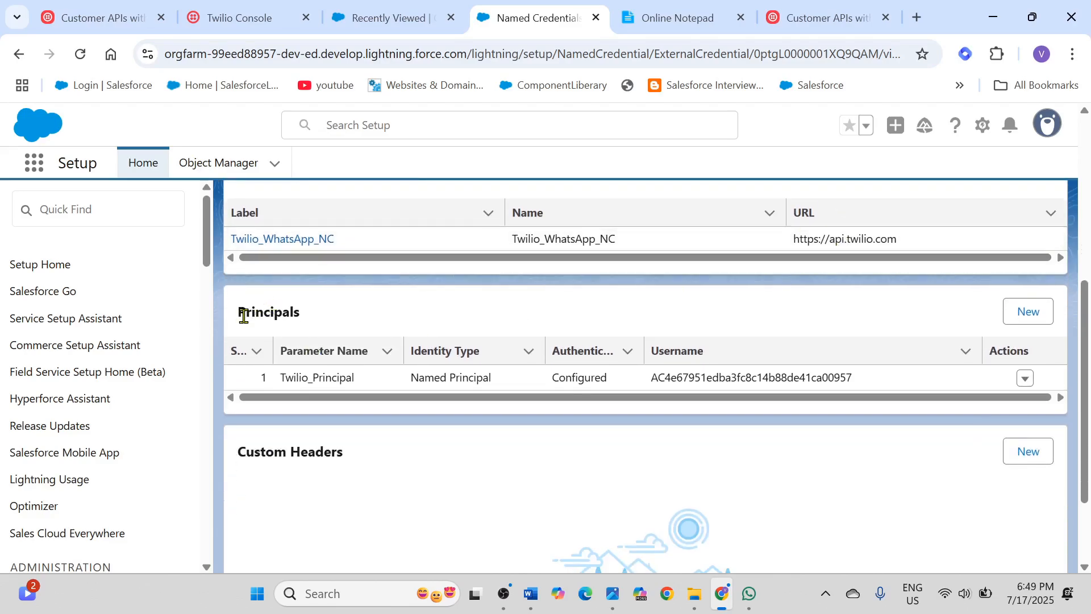
pyautogui.moveTo(241, 310); pyautogui.dragTo(328, 301)
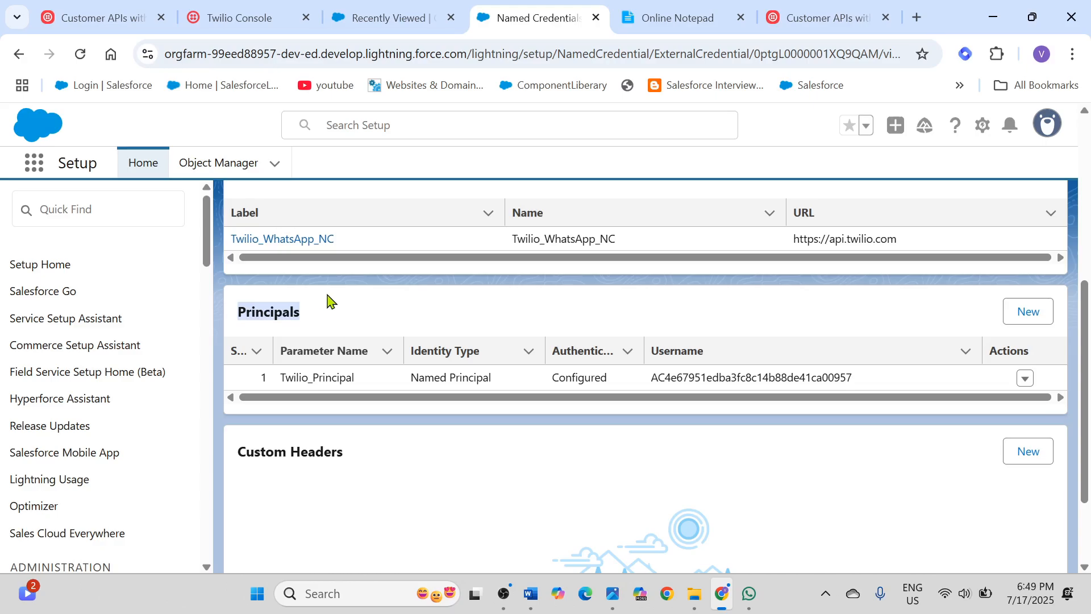
# Step: Start a new principal and set its parameter name to Twilio_Principal, copied from Step 3 of the notes
pyautogui.click(1034, 313)
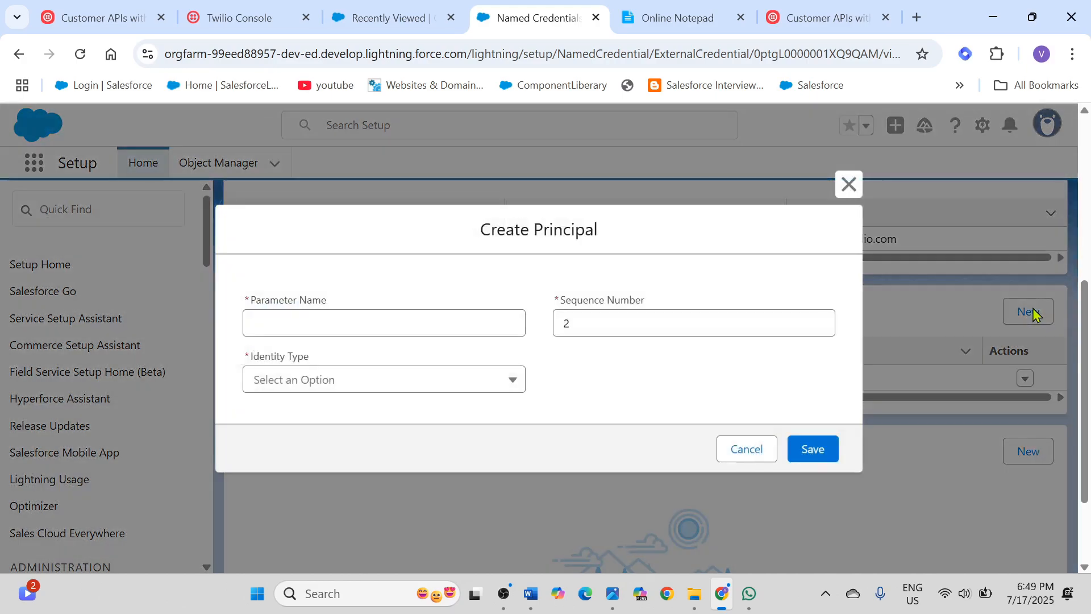
pyautogui.click(356, 320)
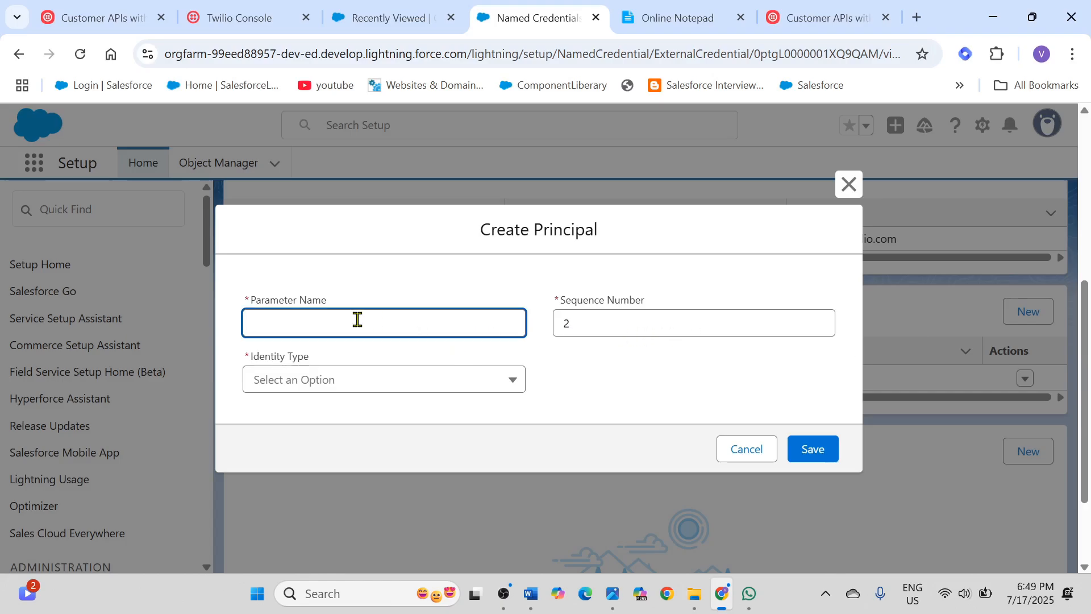
pyautogui.click(688, 17)
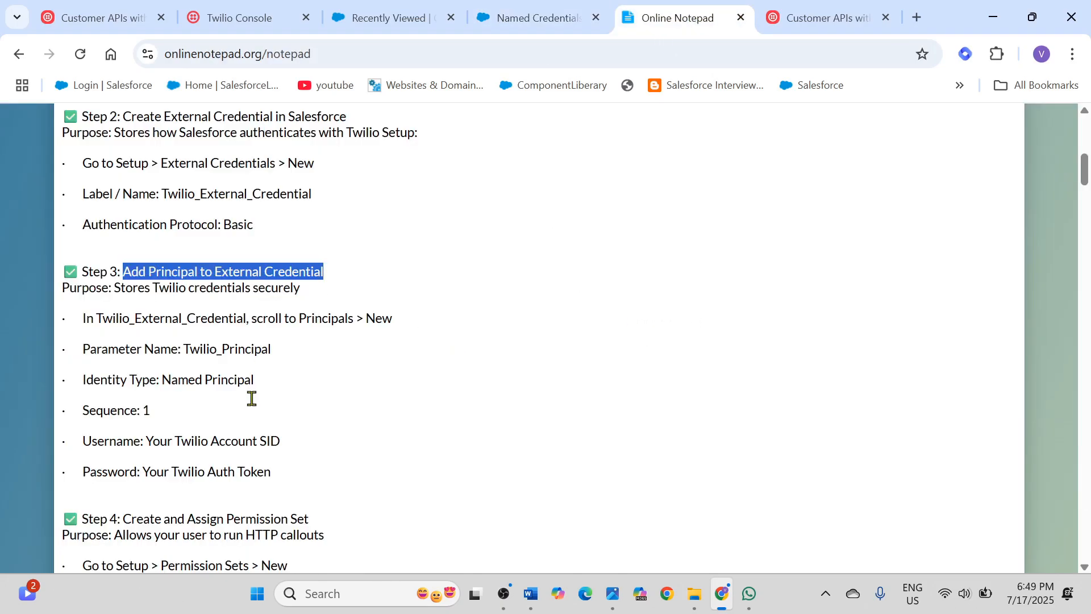
pyautogui.scroll(-3, 251, 397)
pyautogui.click(189, 294)
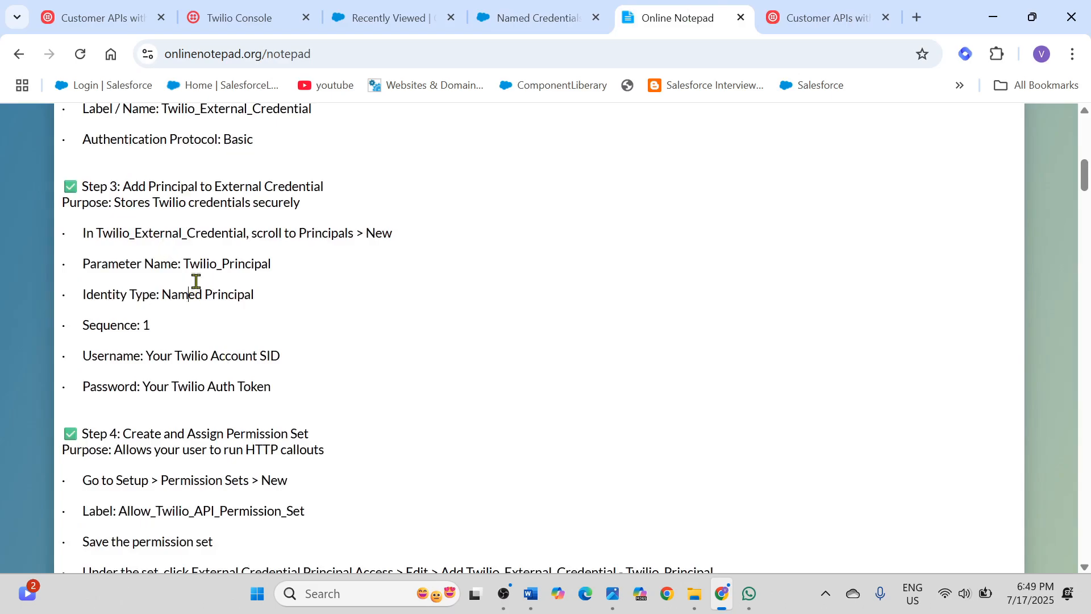
pyautogui.moveTo(186, 263); pyautogui.dragTo(269, 271)
pyautogui.hotkey('ctrl', 'c')
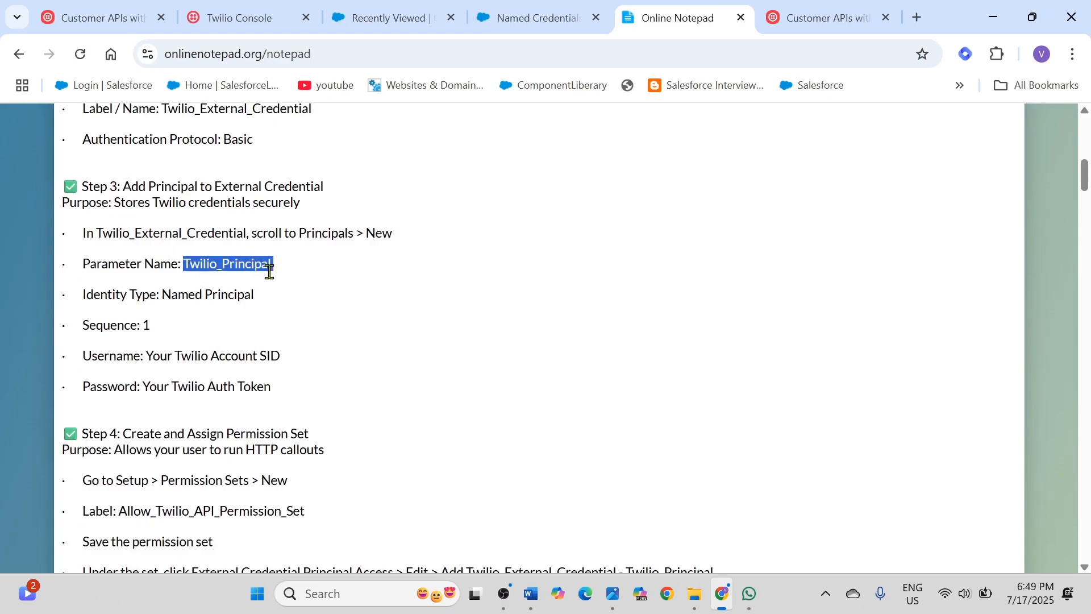
pyautogui.click(520, 17)
pyautogui.hotkey('ctrl', 'v')
# Step: Keep sequence number 2 and set the new principal's identity type to Named Principal
pyautogui.click(606, 315)
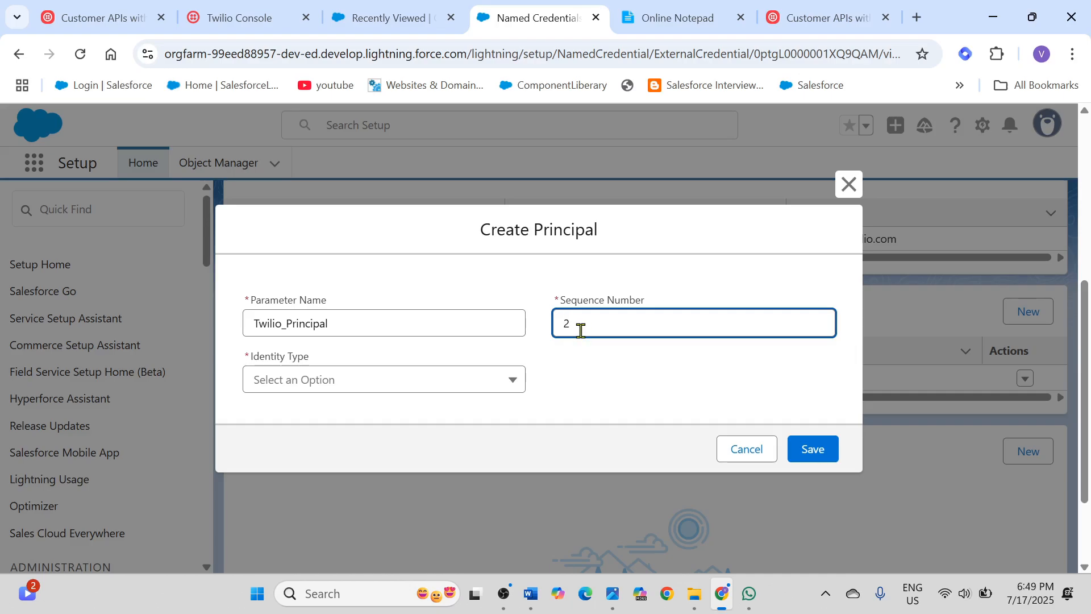
pyautogui.click(411, 386)
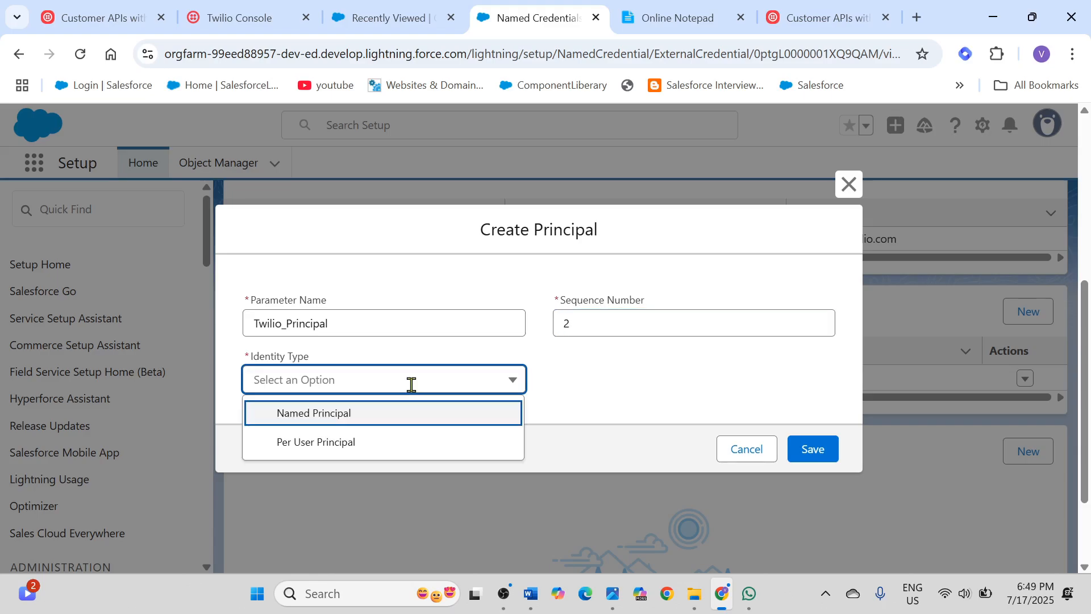
pyautogui.click(341, 423)
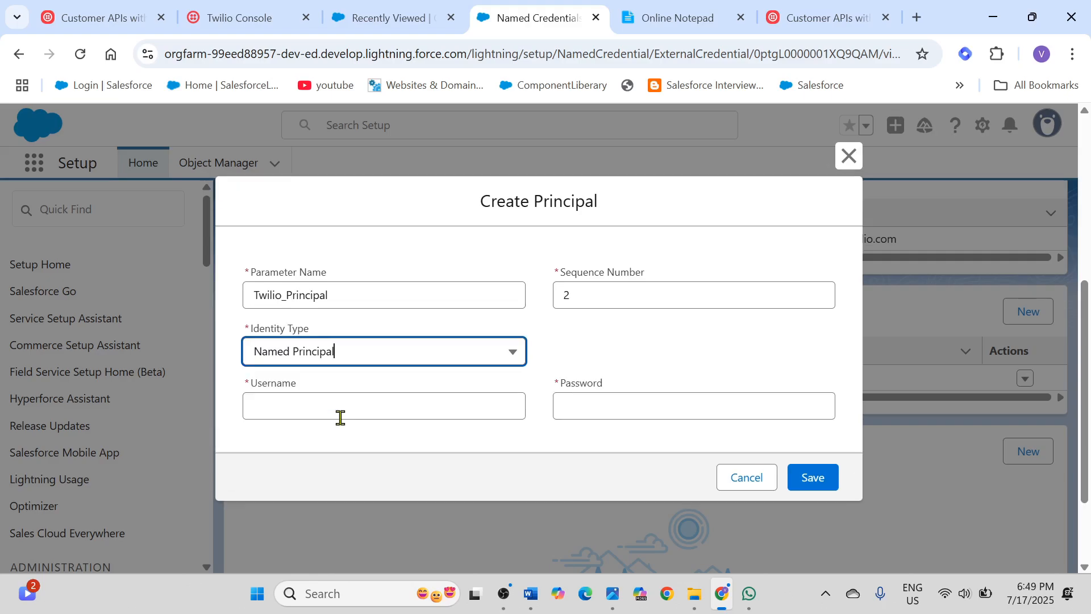
pyautogui.click(375, 408)
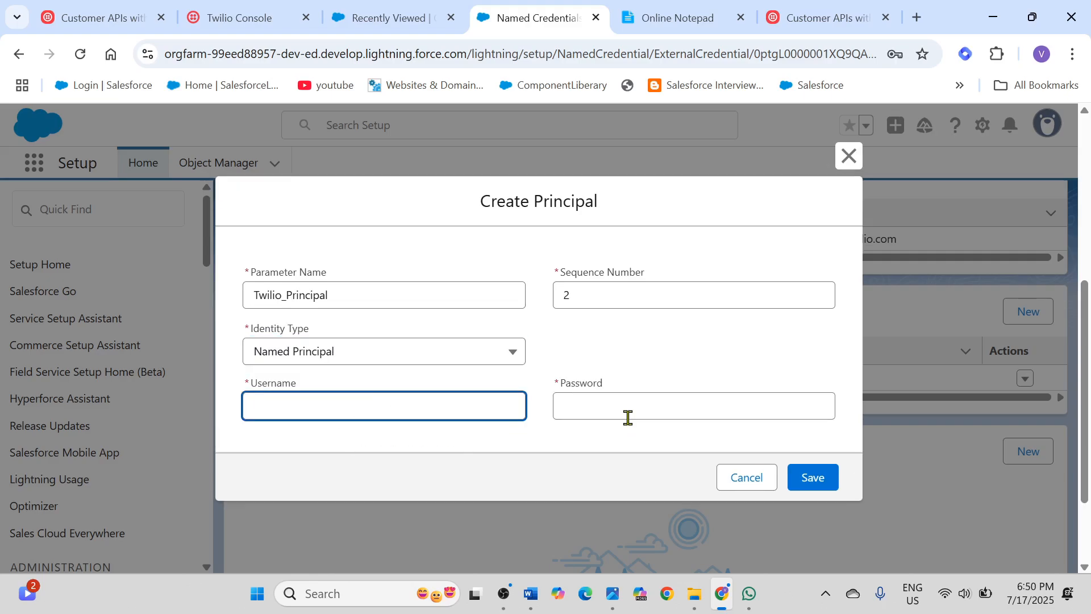
pyautogui.click(580, 398)
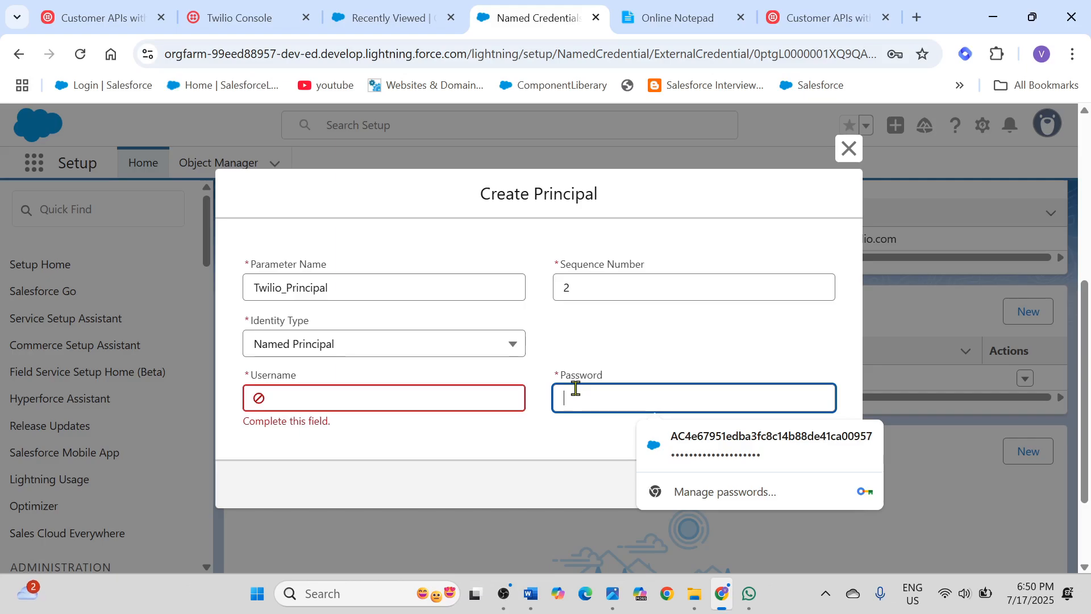
pyautogui.click(248, 25)
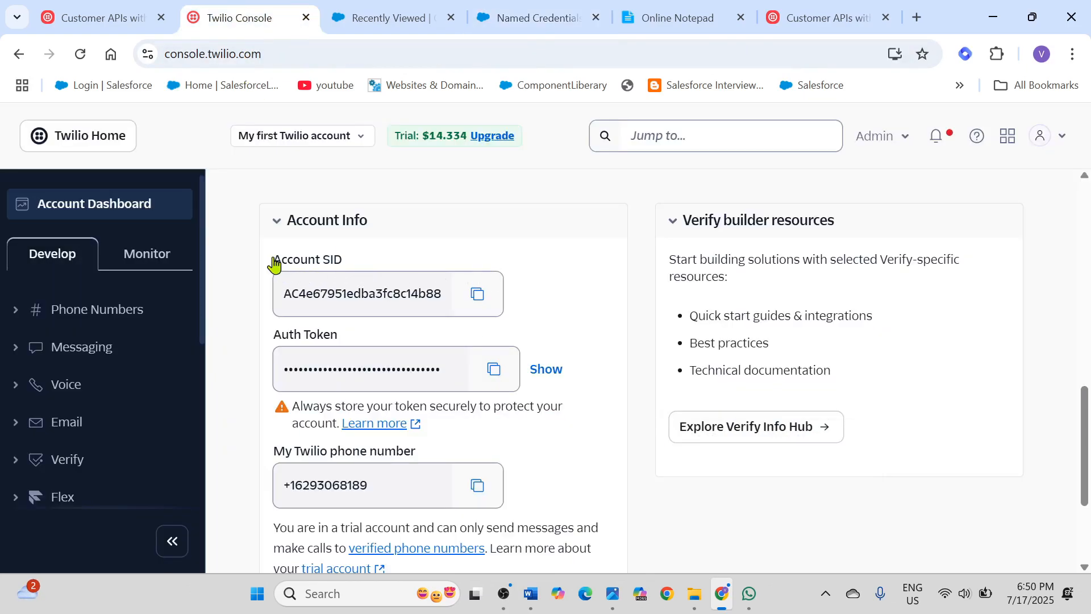
pyautogui.moveTo(274, 262); pyautogui.dragTo(351, 256)
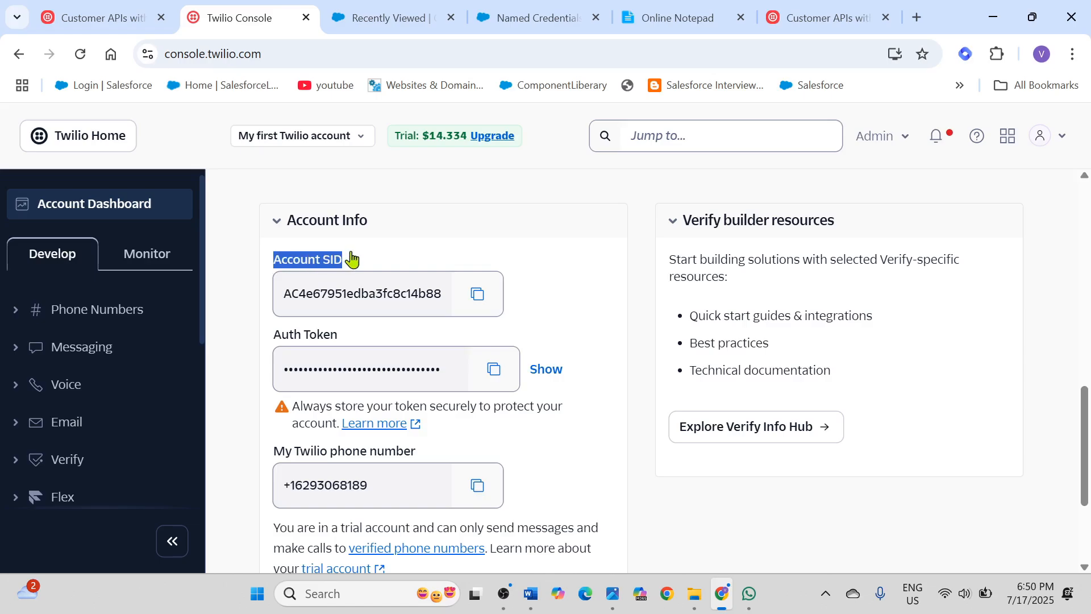
pyautogui.click(276, 340)
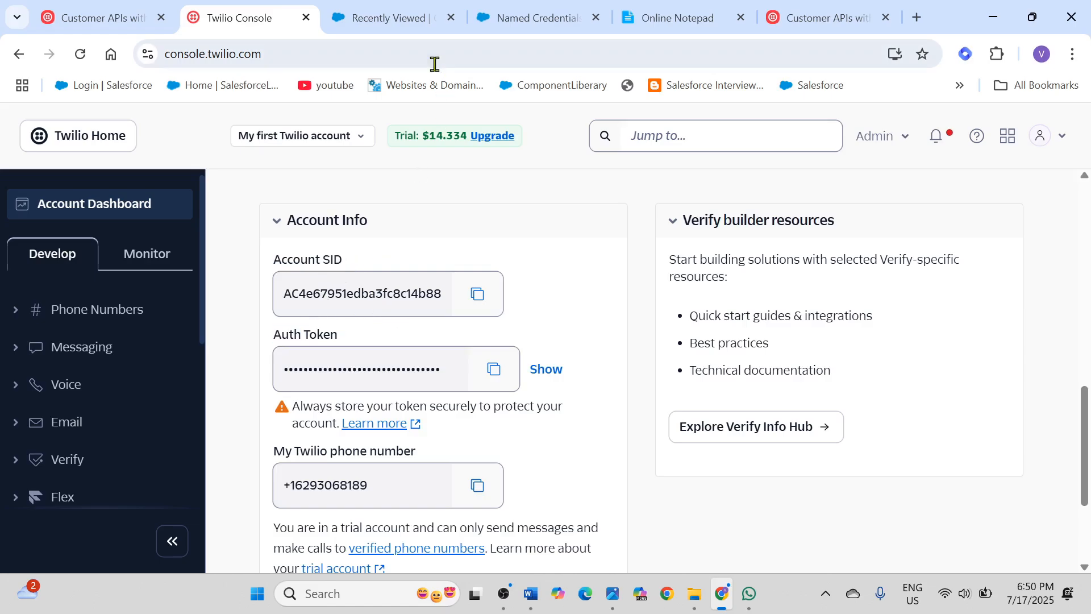
pyautogui.click(382, 18)
pyautogui.click(220, 24)
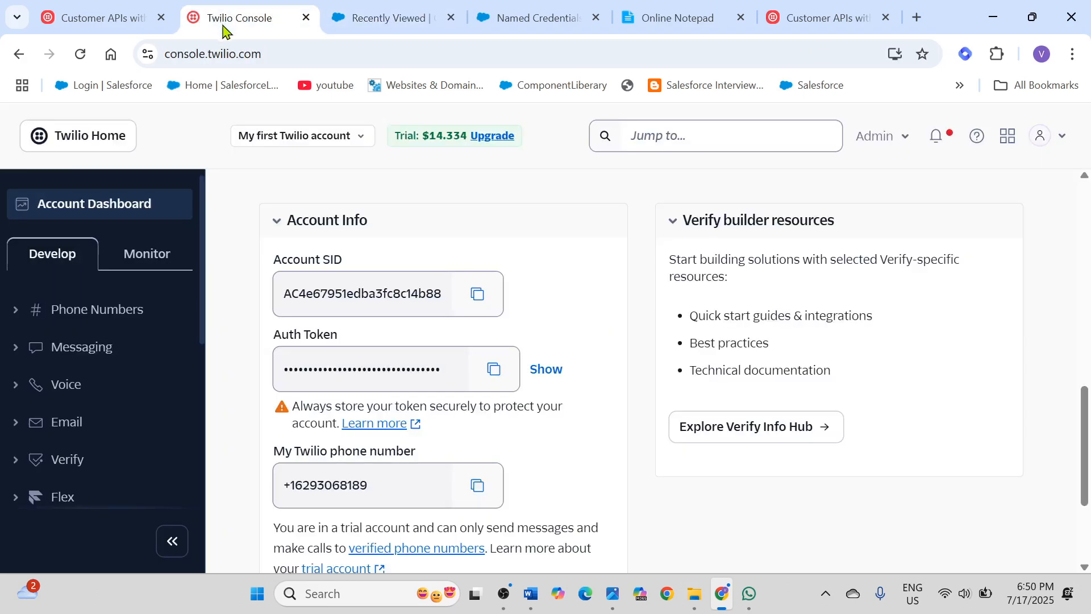
pyautogui.click(522, 21)
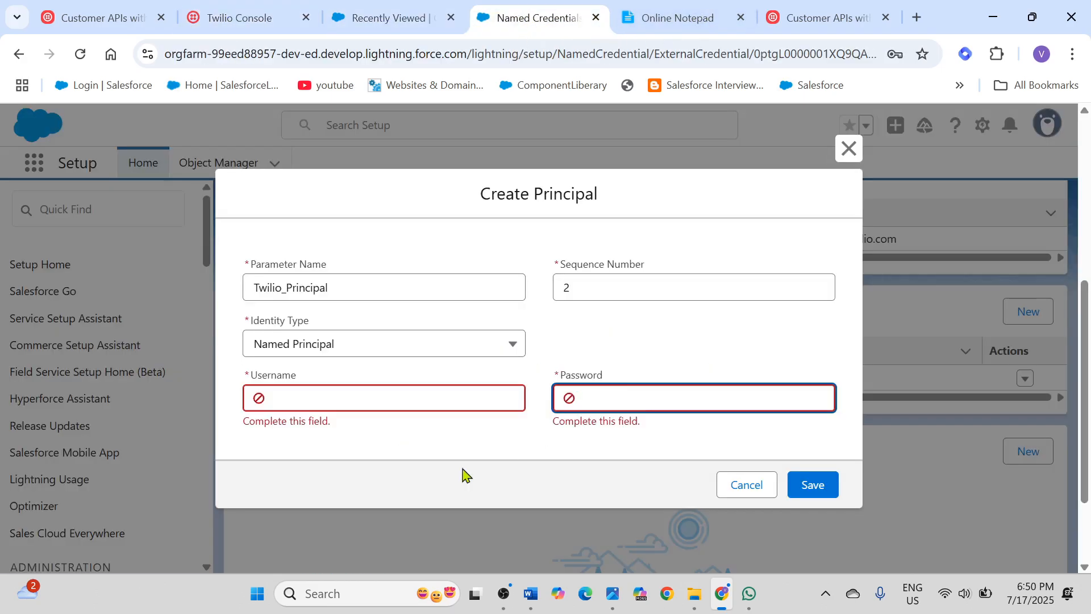
# Step: Copy the Account SID from the Twilio Console and paste it as the new principal's username in Salesforce
pyautogui.click(296, 392)
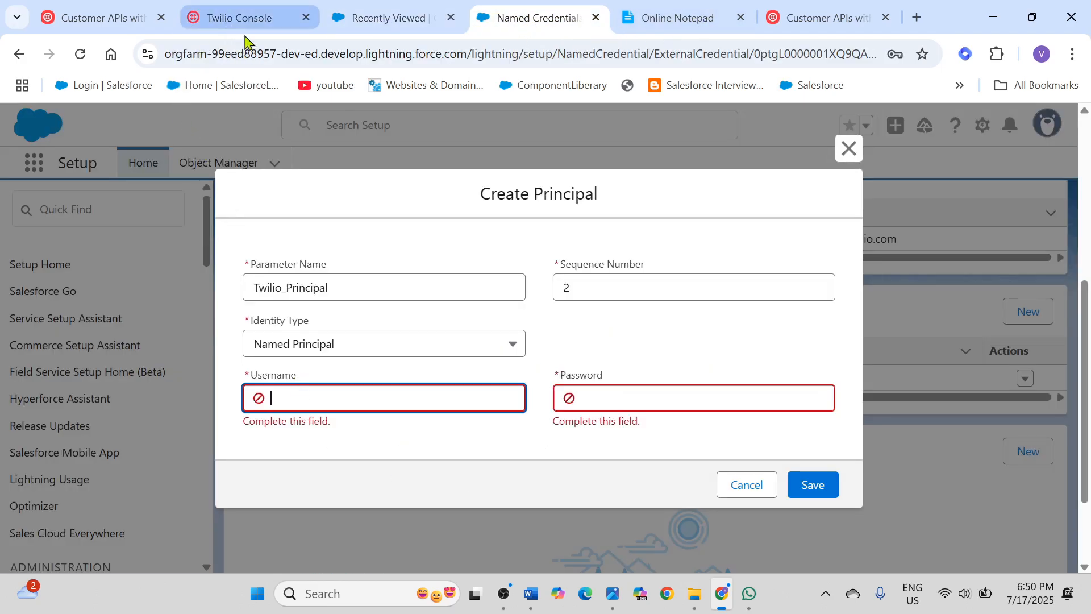
pyautogui.click(239, 18)
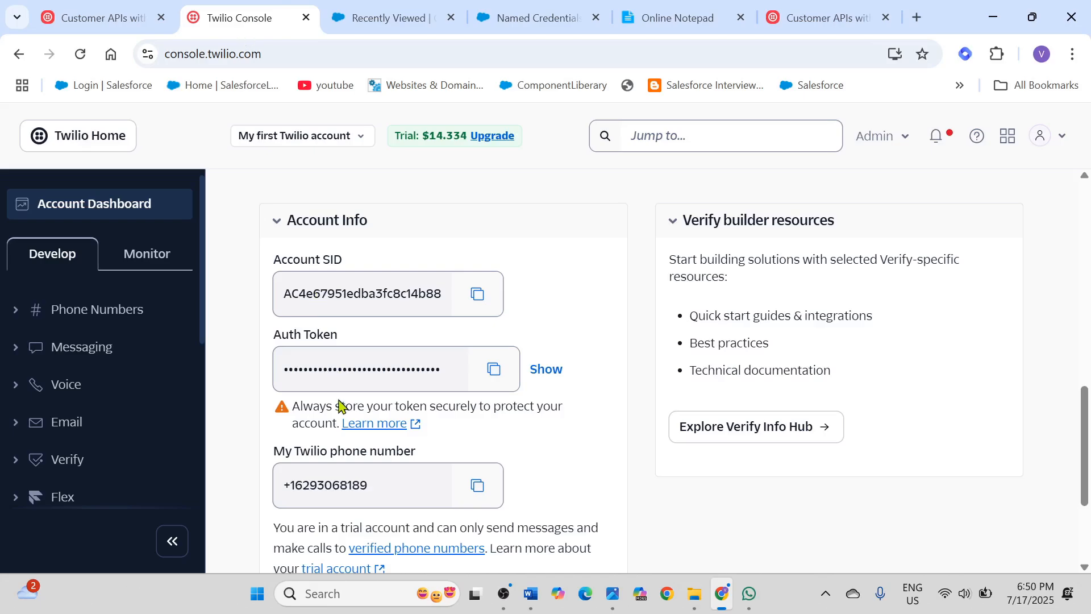
pyautogui.click(477, 294)
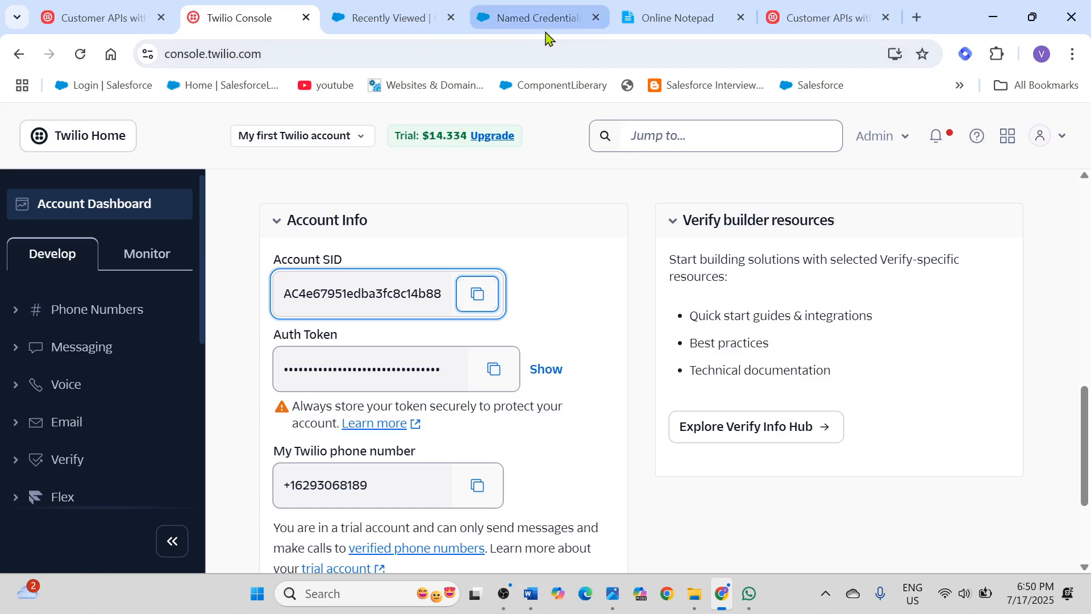
pyautogui.click(560, 21)
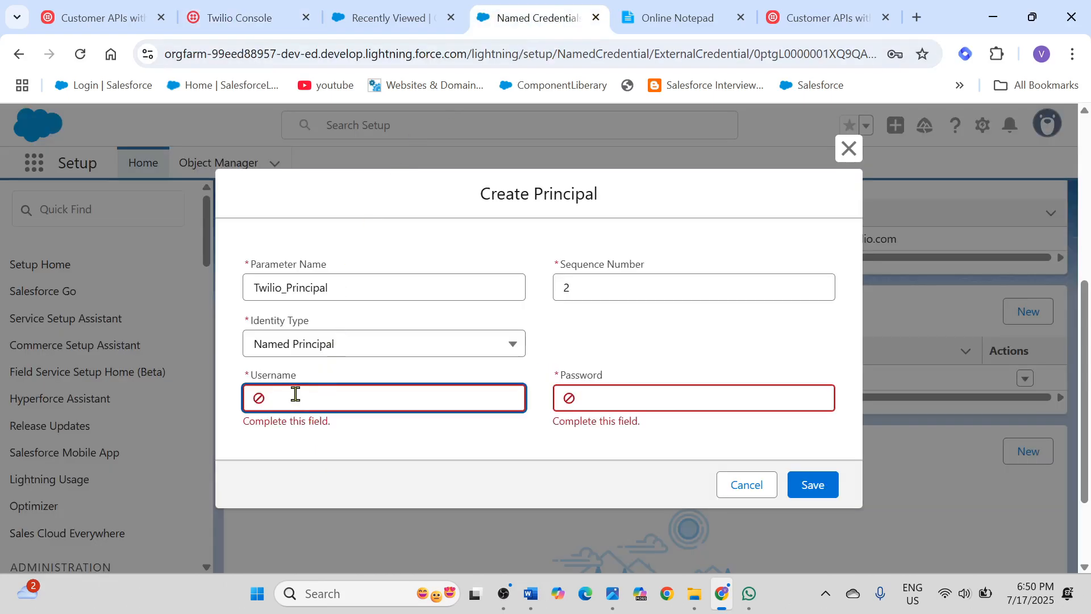
pyautogui.hotkey('ctrl', 'v')
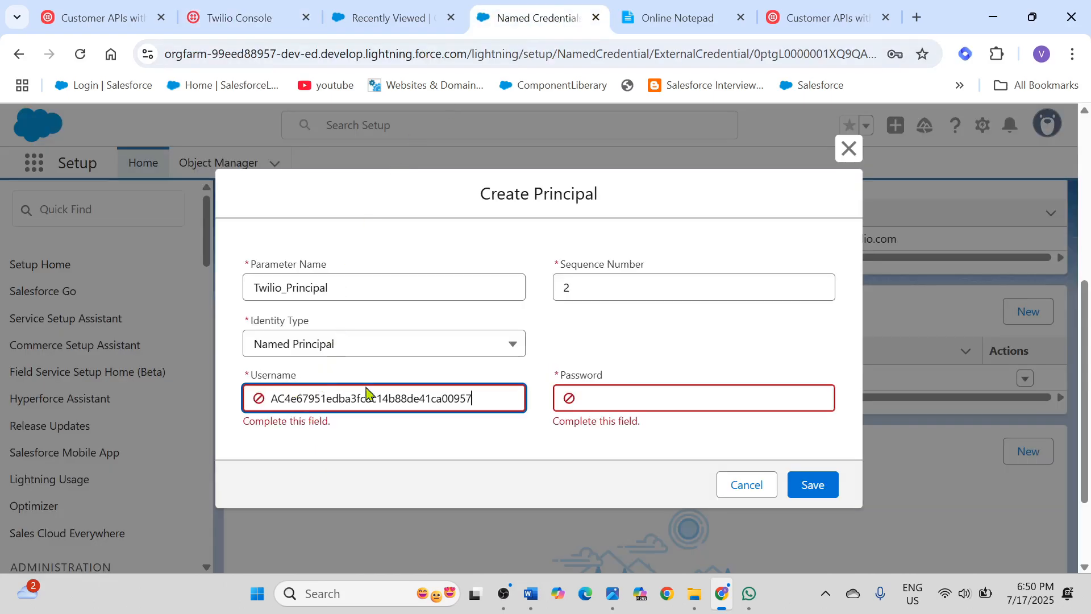
# Step: Copy the Auth Token from the Twilio Console and paste it as the new principal's password in Salesforce
pyautogui.click(641, 395)
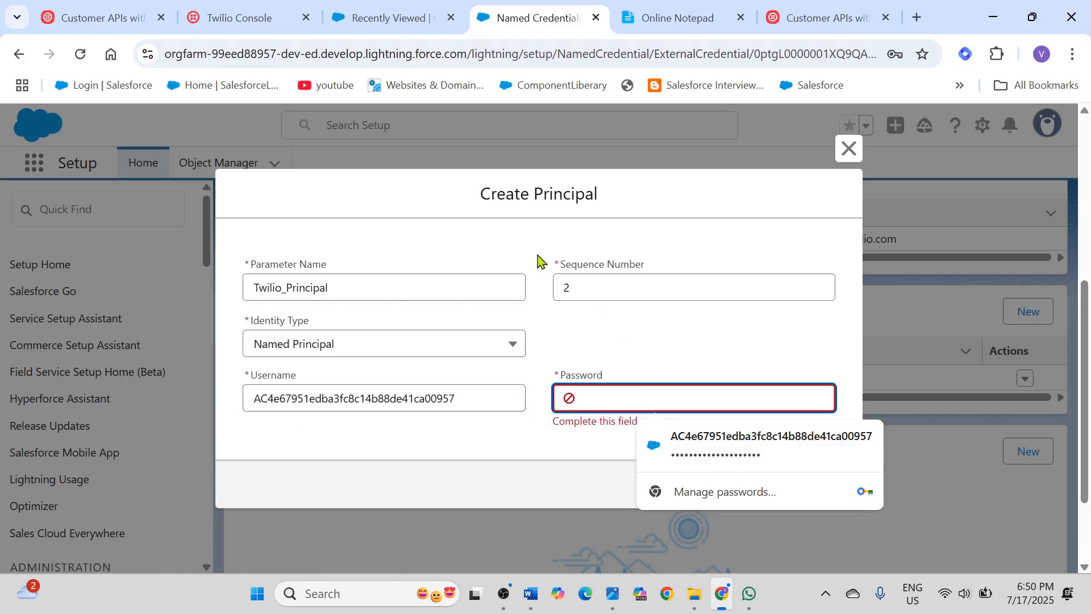
pyautogui.click(288, 29)
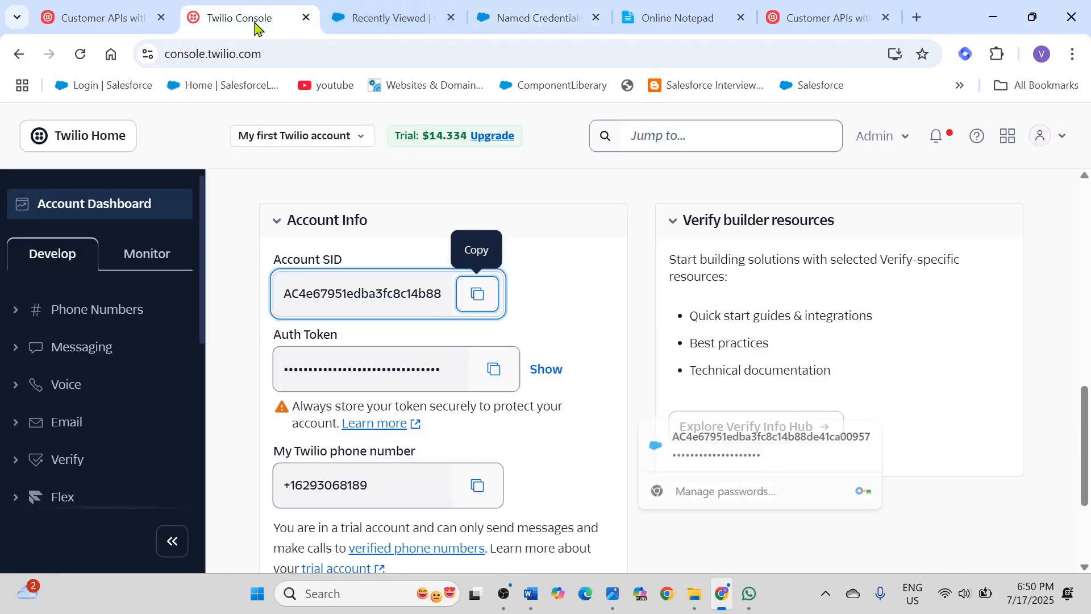
pyautogui.click(492, 370)
pyautogui.click(544, 21)
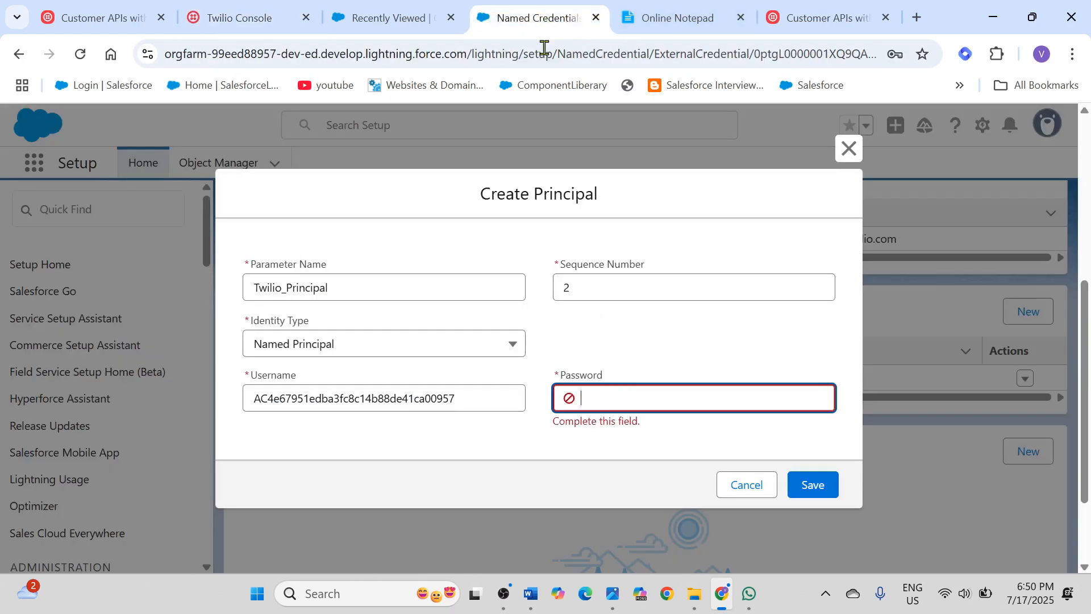
pyautogui.click(626, 397)
pyautogui.hotkey('ctrl', 'v')
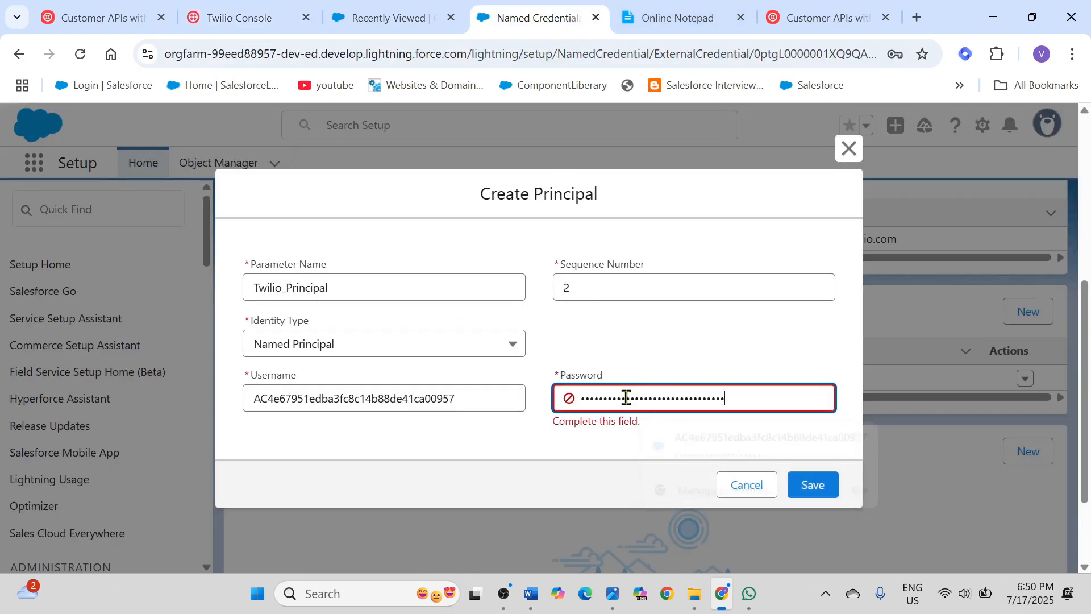
# Step: Cancel the new principal, open the existing Twilio_Principal to review its settings, and close it without saving
pyautogui.click(753, 487)
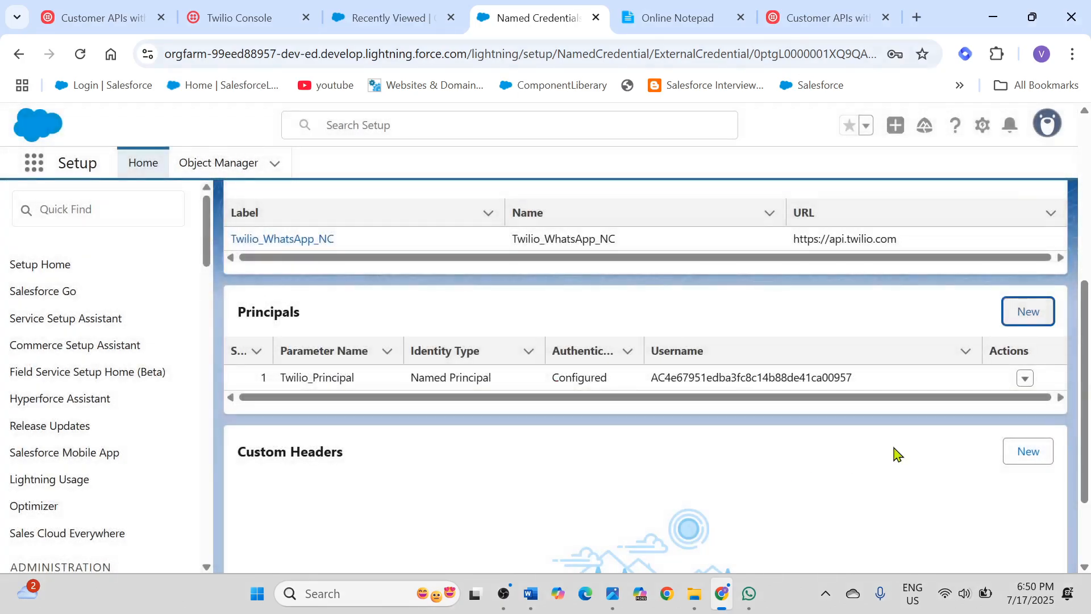
pyautogui.click(1025, 378)
pyautogui.click(991, 344)
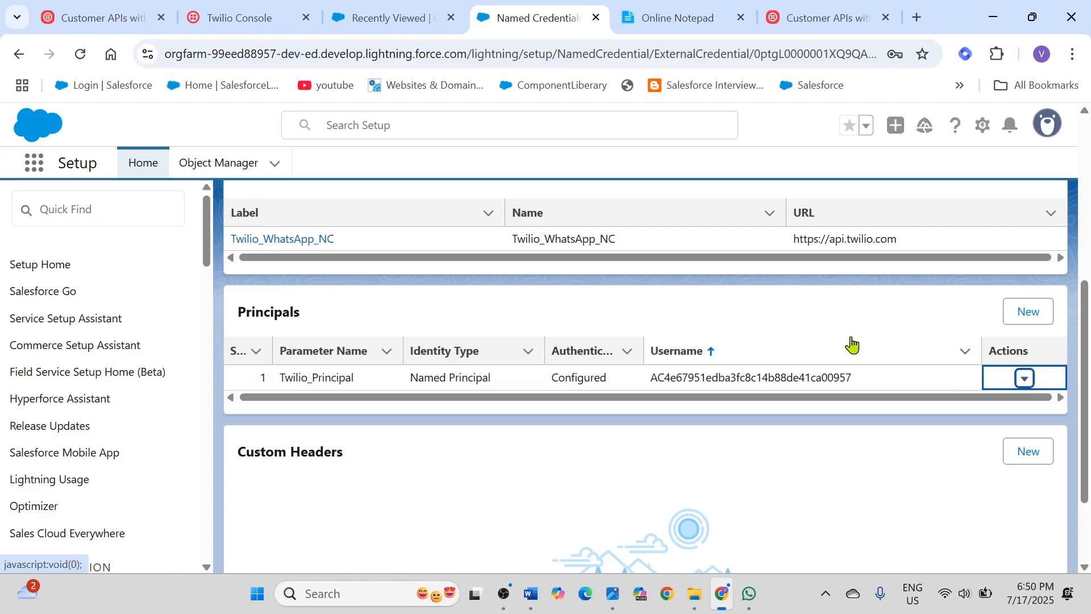
pyautogui.scroll(-1, 532, 398)
pyautogui.scroll(1, 532, 399)
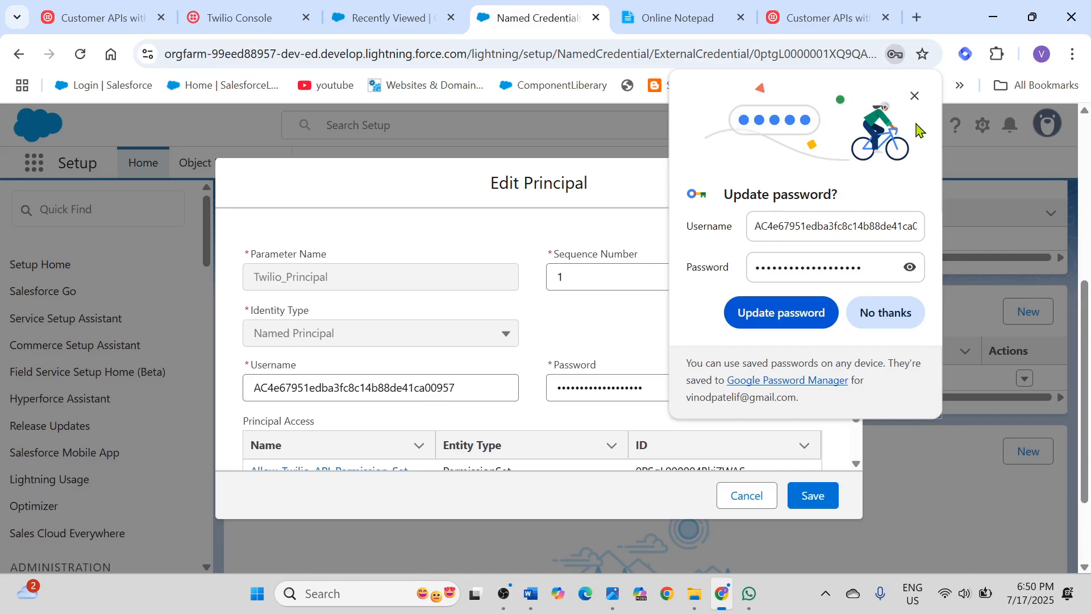
pyautogui.click(915, 98)
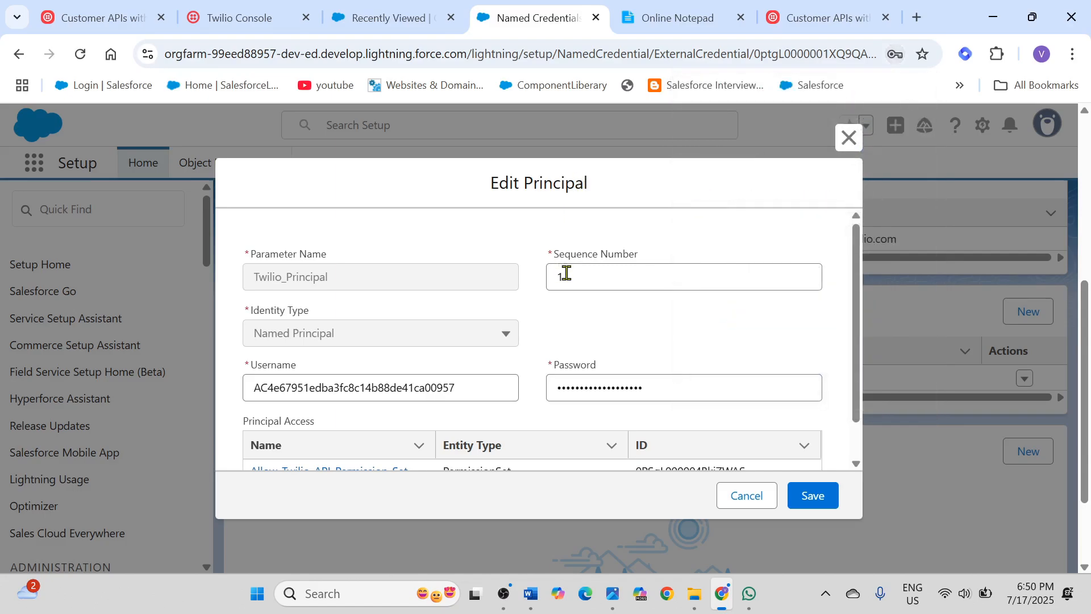
pyautogui.click(745, 495)
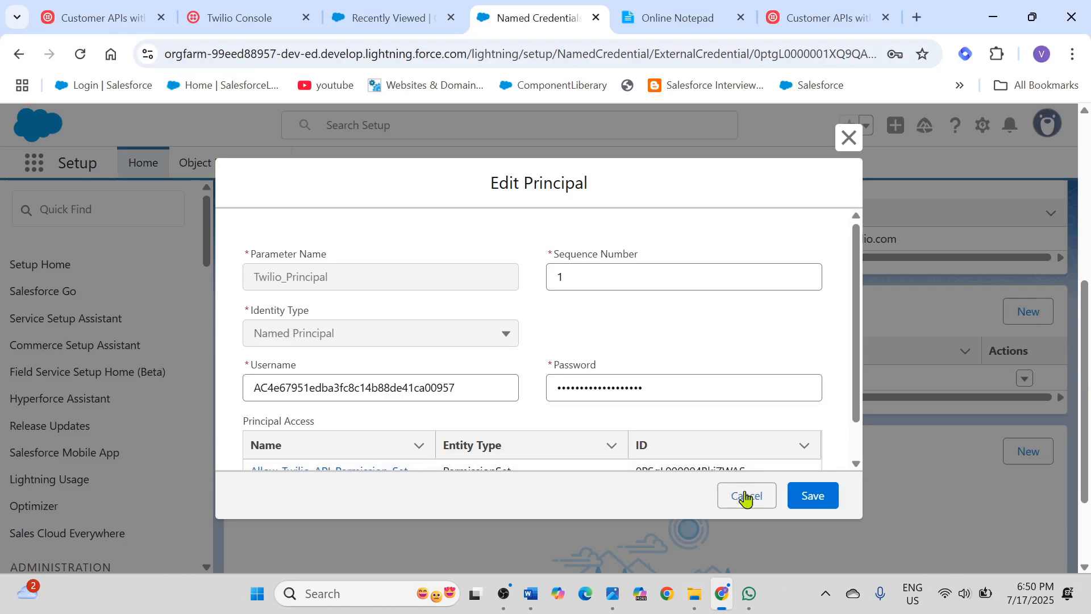
# Step: Review steps 3 and 4 in the online notepad and copy the permission set label Allow_Twilio_API_Permission_Set
pyautogui.click(665, 18)
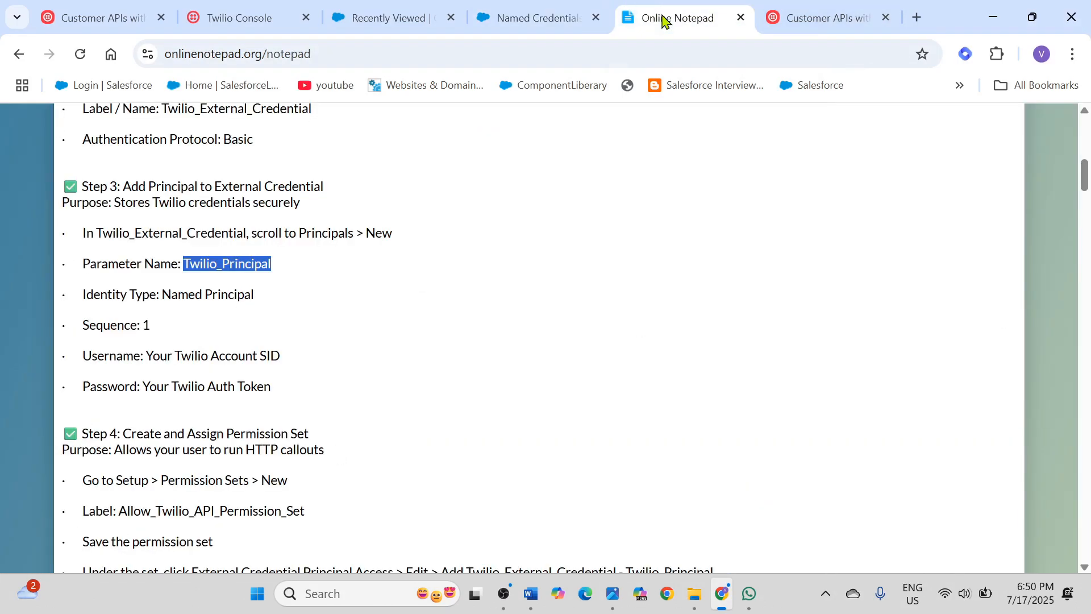
pyautogui.moveTo(82, 183); pyautogui.dragTo(387, 251)
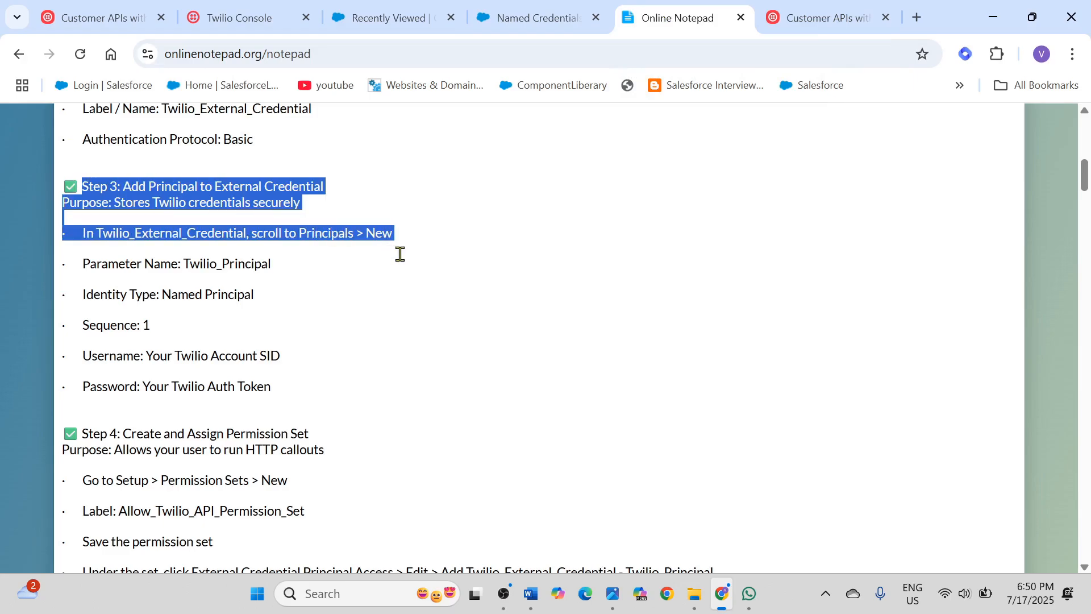
pyautogui.scroll(-3, 414, 323)
pyautogui.moveTo(79, 266); pyautogui.dragTo(331, 429)
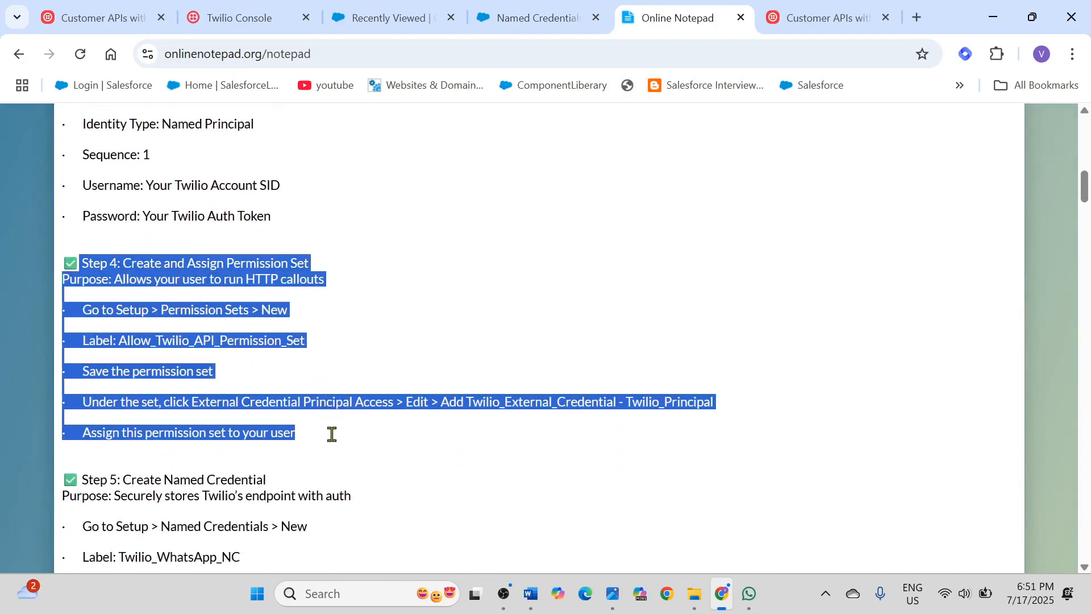
pyautogui.click(259, 350)
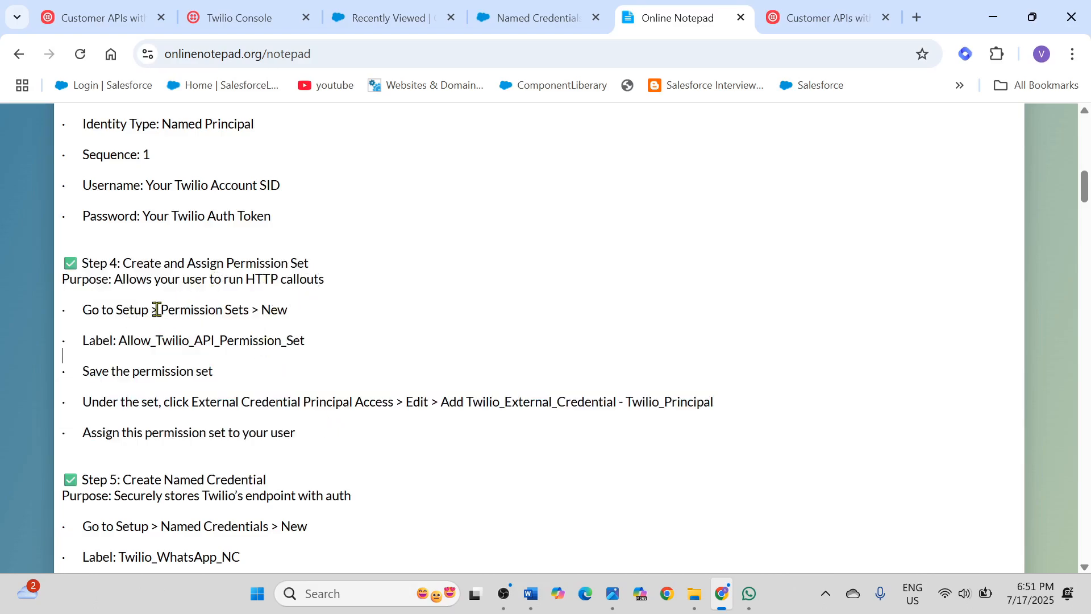
pyautogui.moveTo(163, 309); pyautogui.dragTo(246, 308)
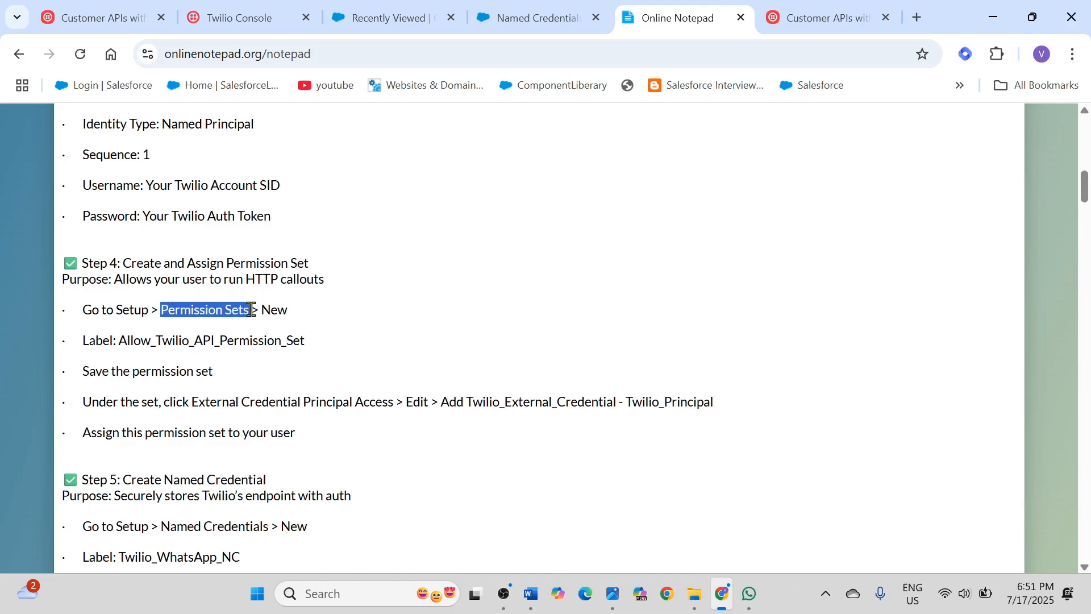
pyautogui.moveTo(120, 337); pyautogui.dragTo(306, 352)
pyautogui.hotkey('ctrl', 'c')
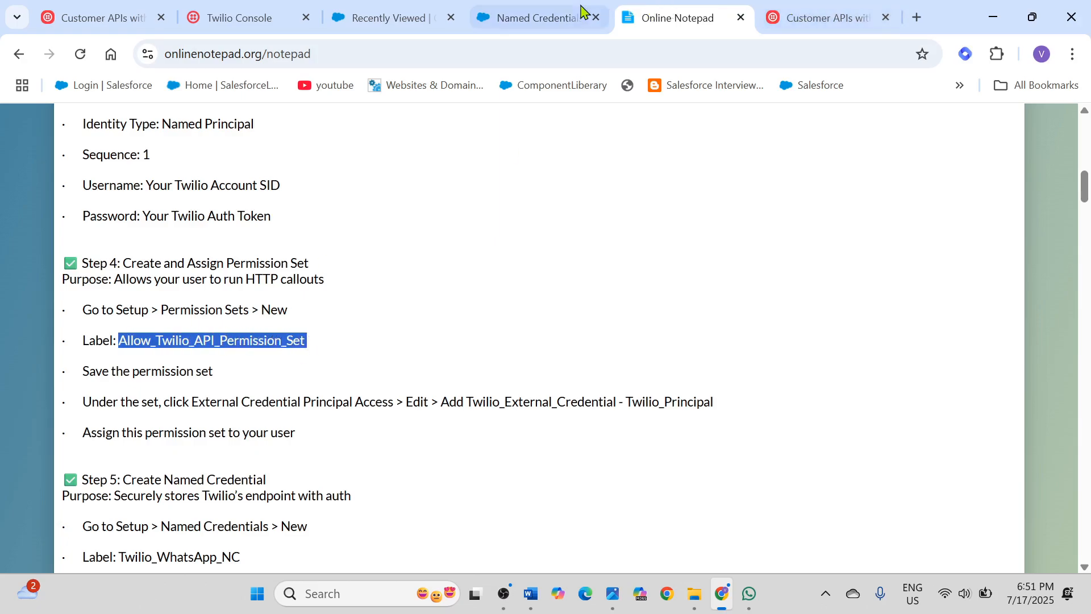
# Step: Return to Salesforce, open Setup in a new tab, search for "permiss" and open the Permission Sets page
pyautogui.click(555, 17)
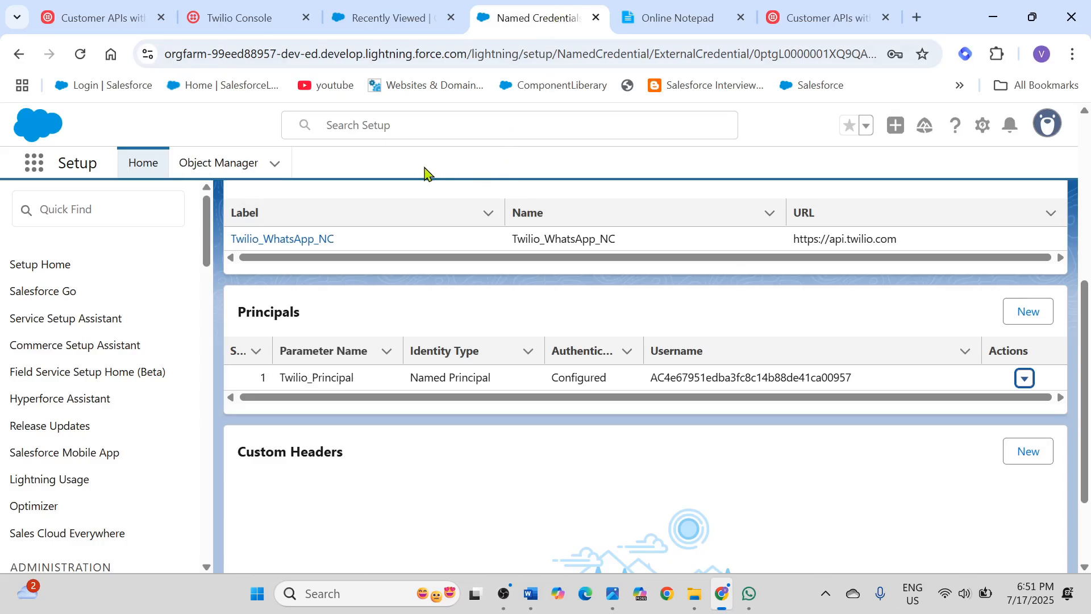
pyautogui.scroll(3, 425, 174)
pyautogui.click(398, 23)
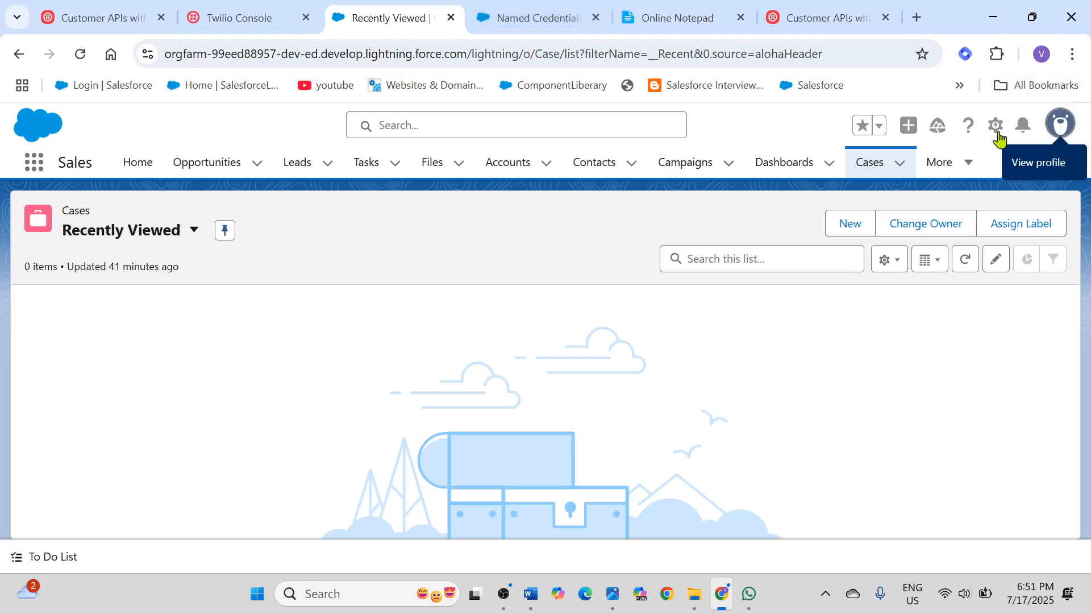
pyautogui.click(537, 23)
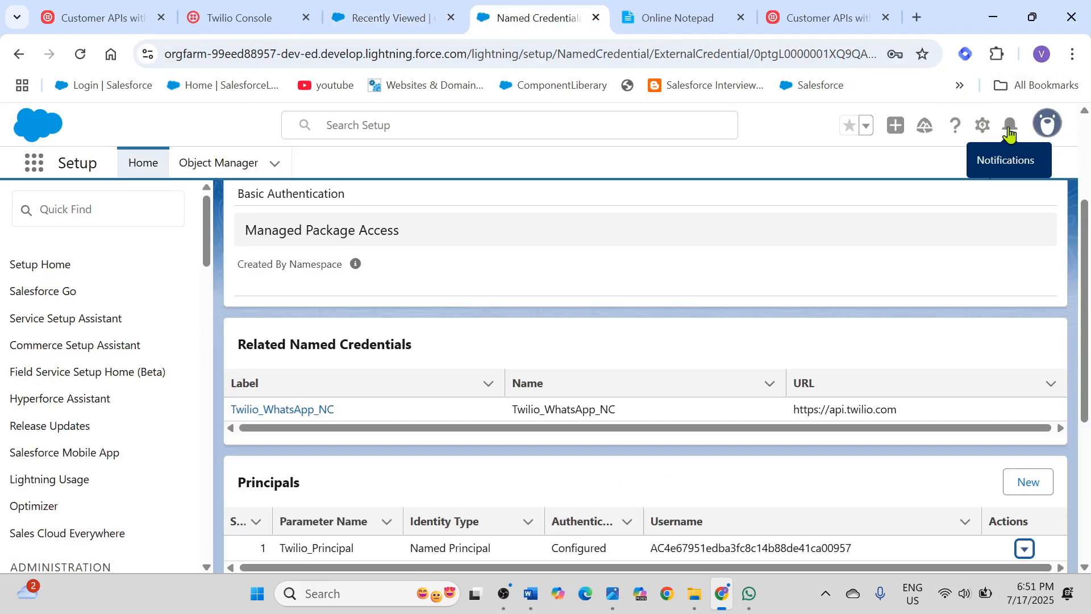
pyautogui.click(985, 130)
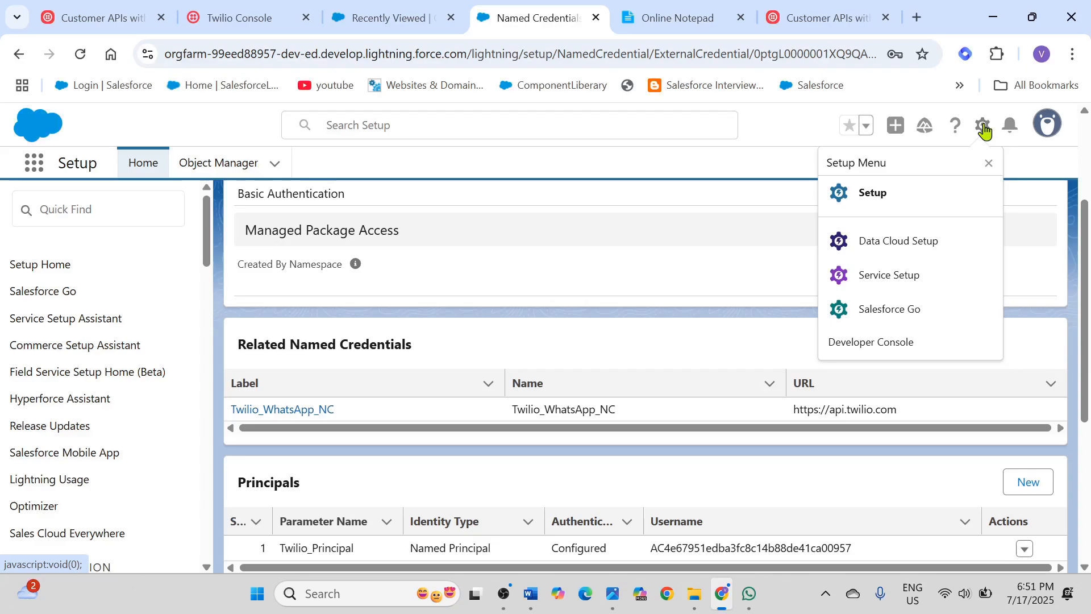
pyautogui.click(899, 206)
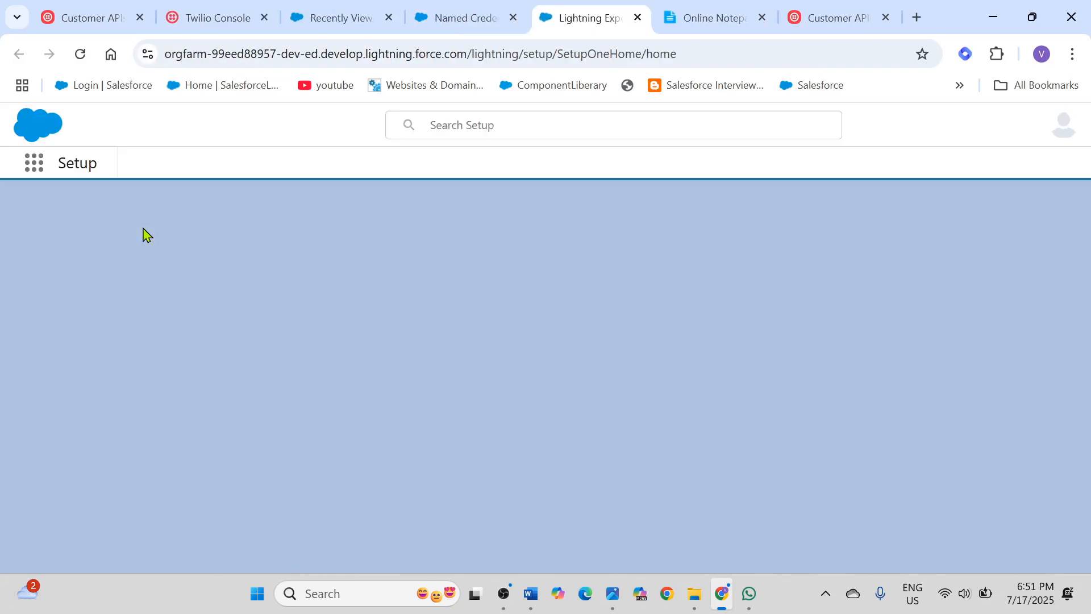
pyautogui.click(84, 214)
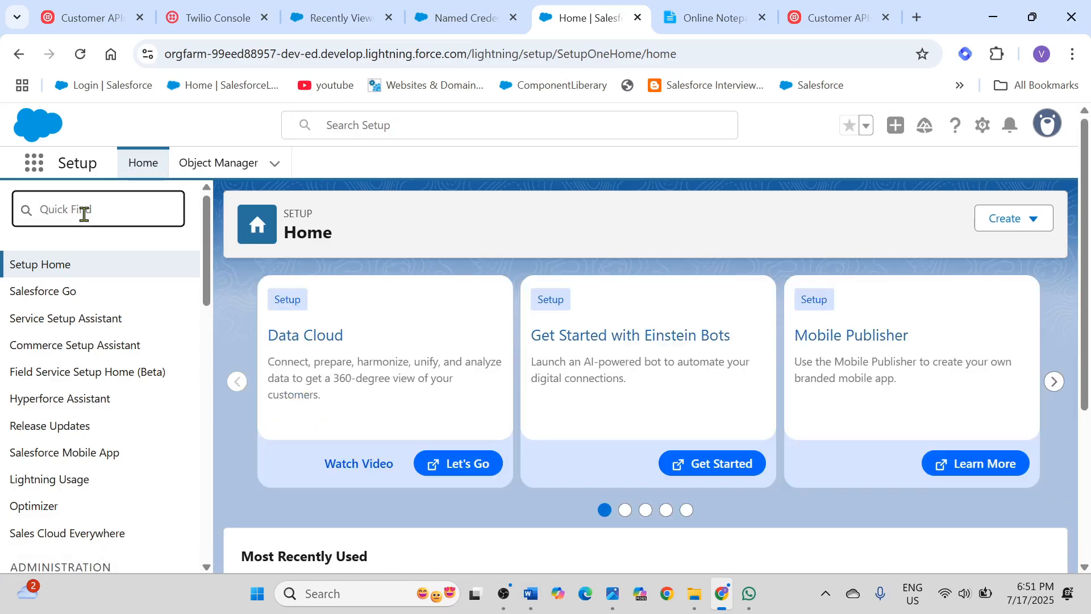
pyautogui.write('permiss')
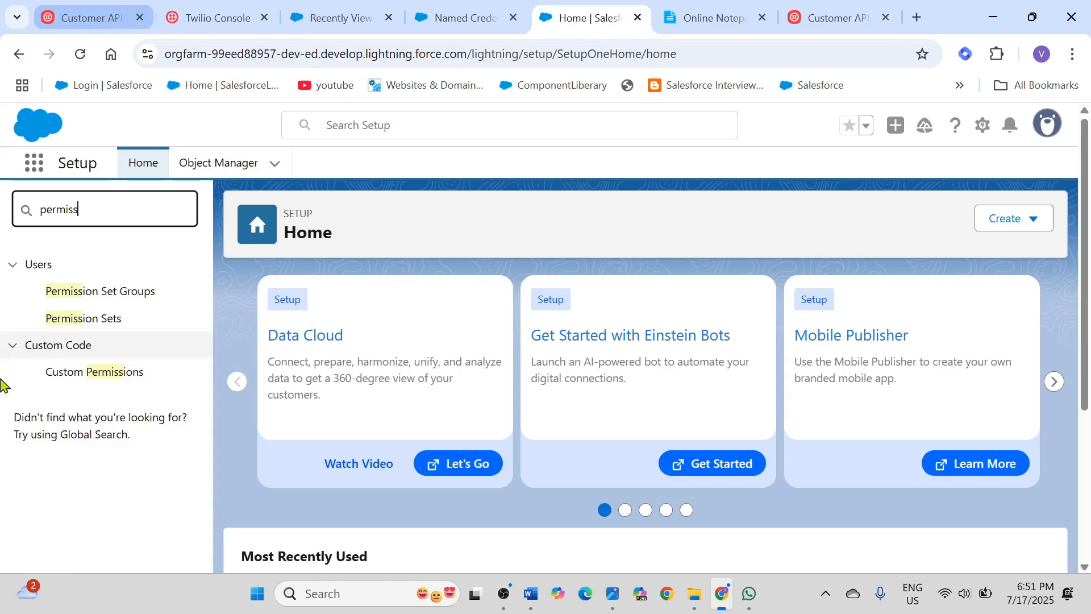
pyautogui.click(96, 326)
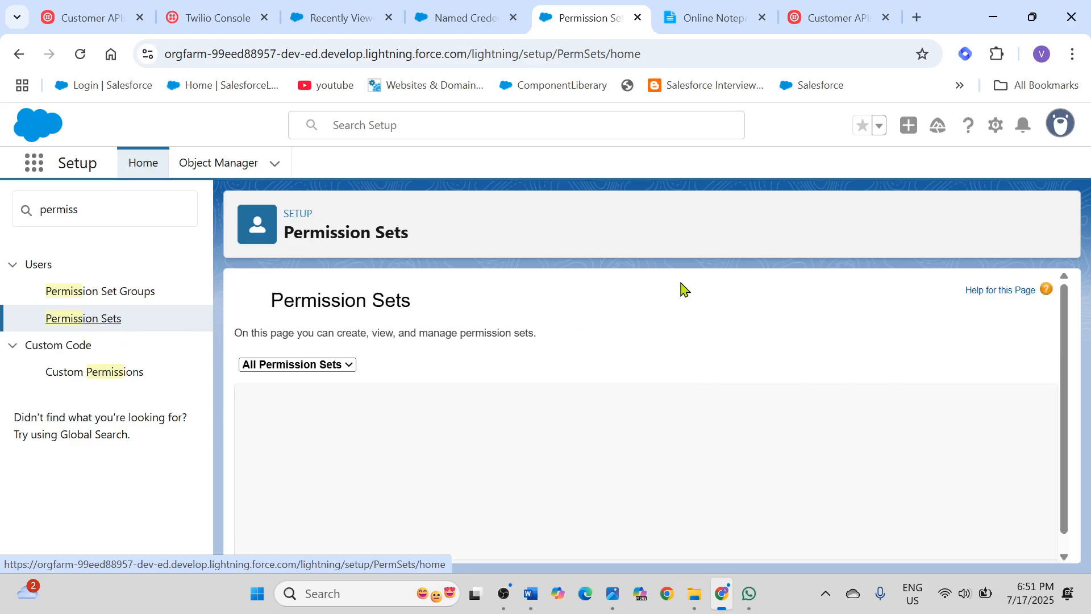
# Step: Fill in a new permission set with label and API name Allow_Twilio_API_Permission_Set, and cancel without saving
pyautogui.scroll(-1, 684, 290)
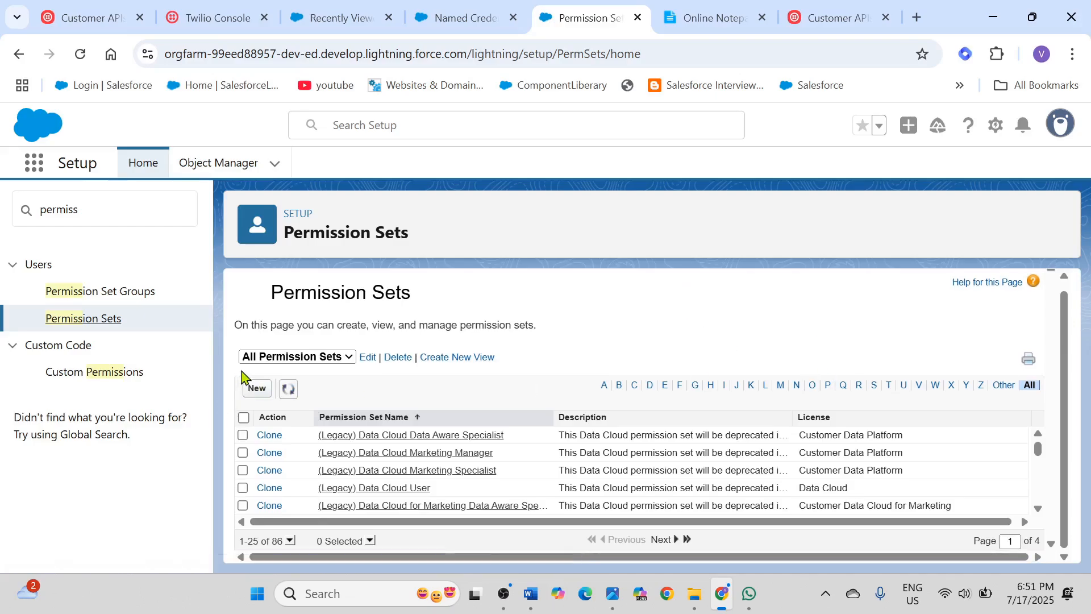
pyautogui.click(256, 391)
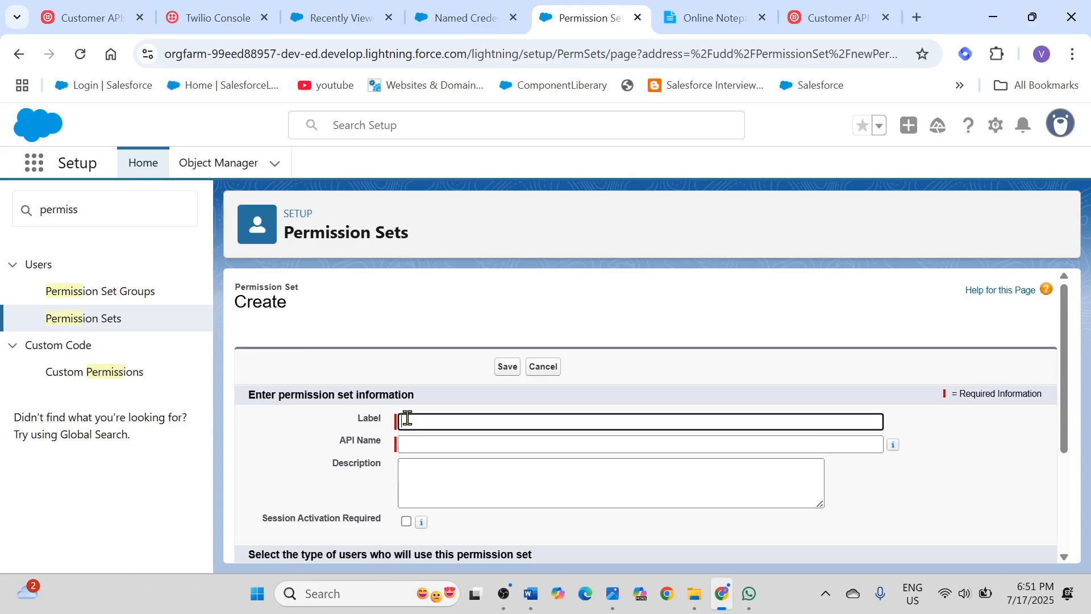
pyautogui.hotkey('ctrl', 'v')
pyautogui.scroll(-3, 595, 407)
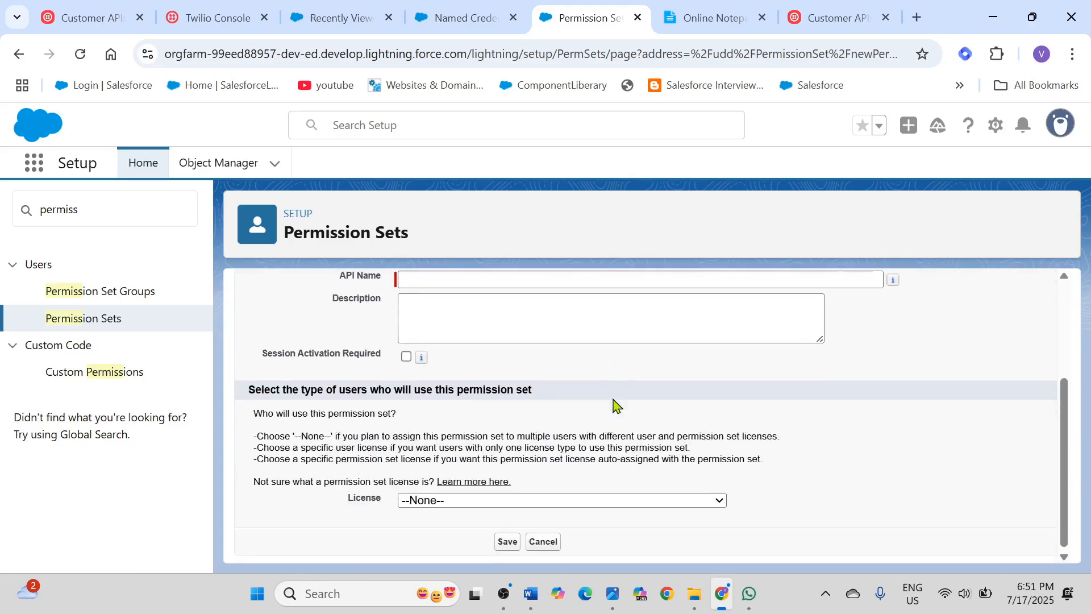
pyautogui.click(477, 281)
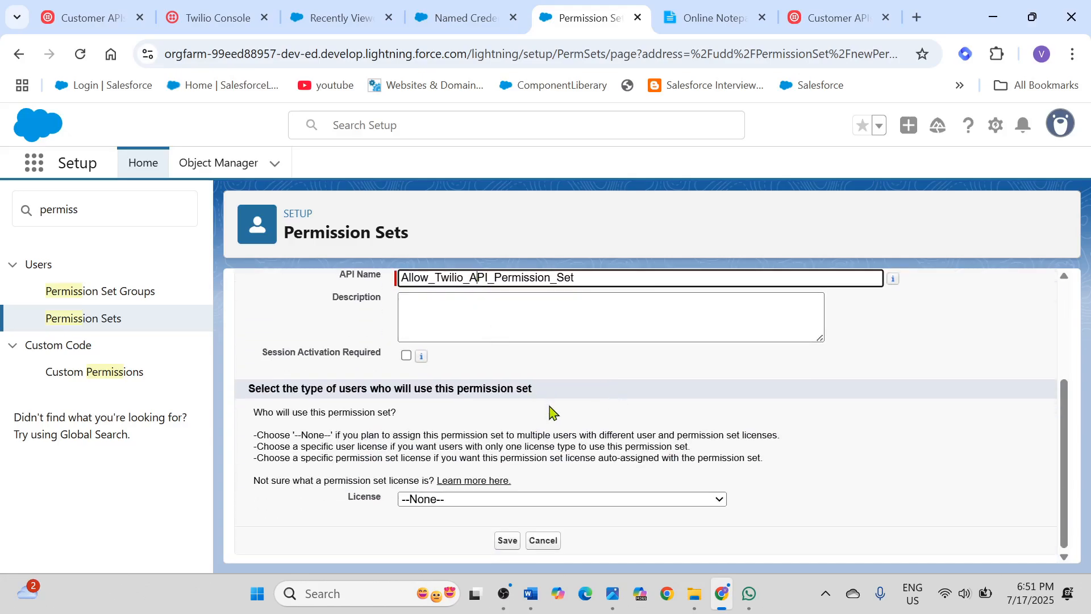
pyautogui.scroll(3, 550, 412)
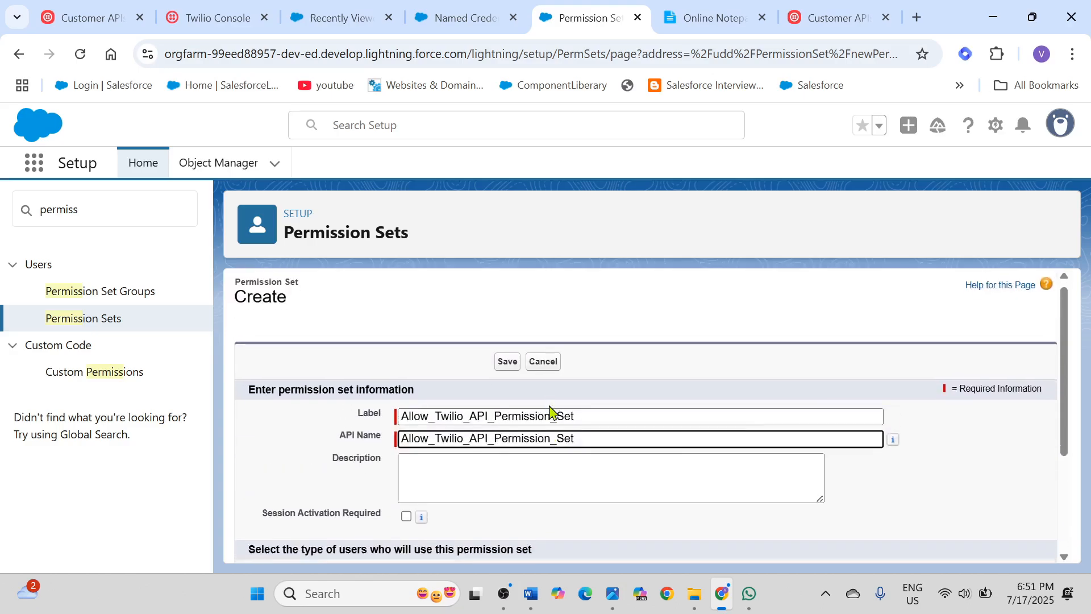
pyautogui.scroll(-3, 546, 500)
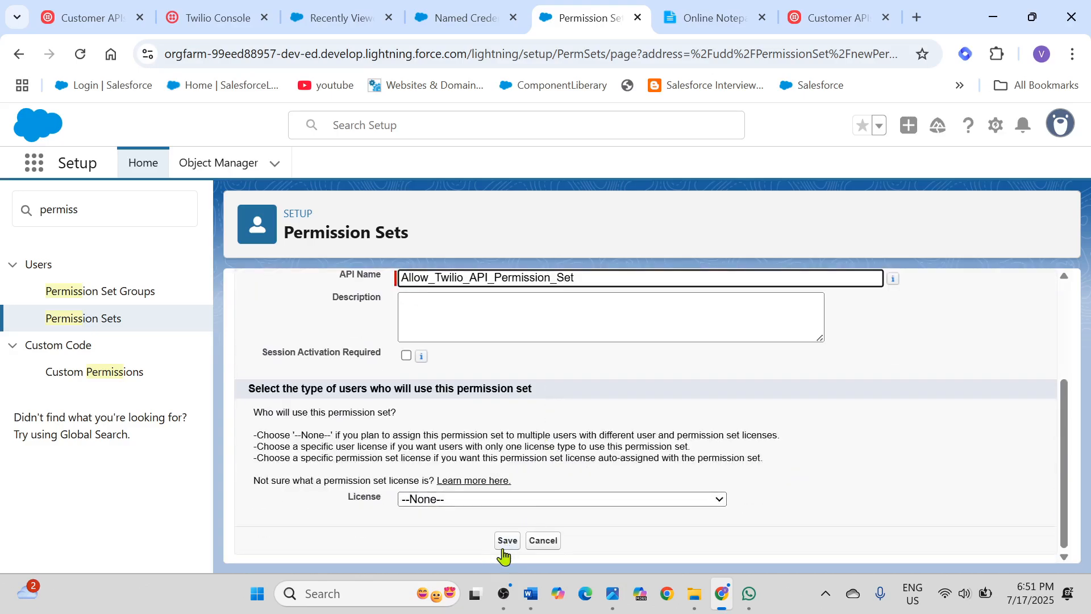
pyautogui.scroll(3, 790, 560)
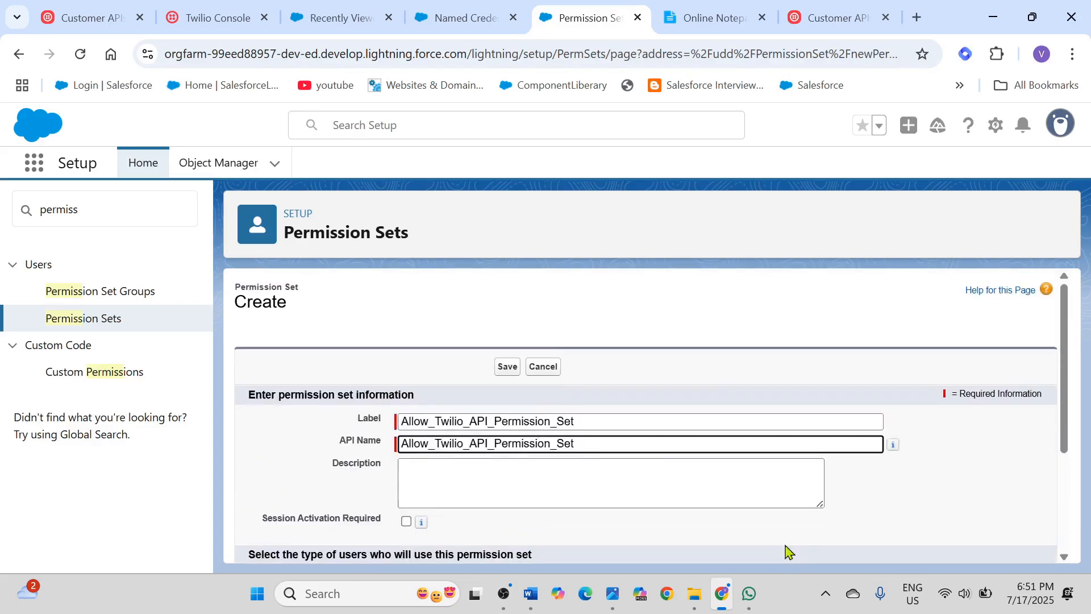
pyautogui.click(550, 370)
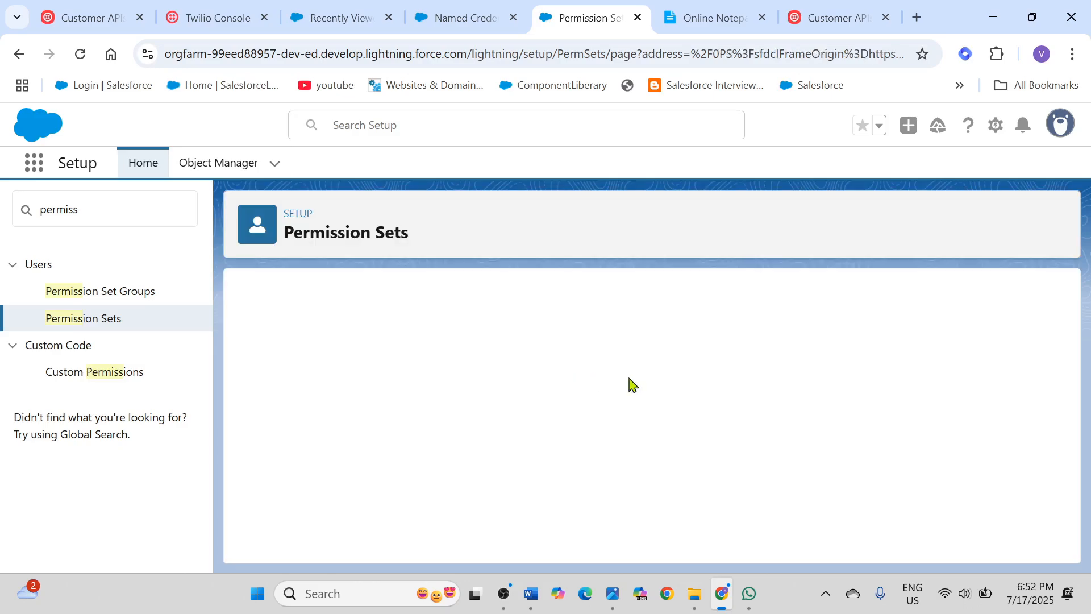
# Step: Find the existing Allow_Twilio_API_Permission_Set in the permission sets list and open it
pyautogui.scroll(-1, 711, 401)
pyautogui.scroll(-2, 581, 473)
pyautogui.scroll(-3, 569, 476)
pyautogui.scroll(2, 454, 482)
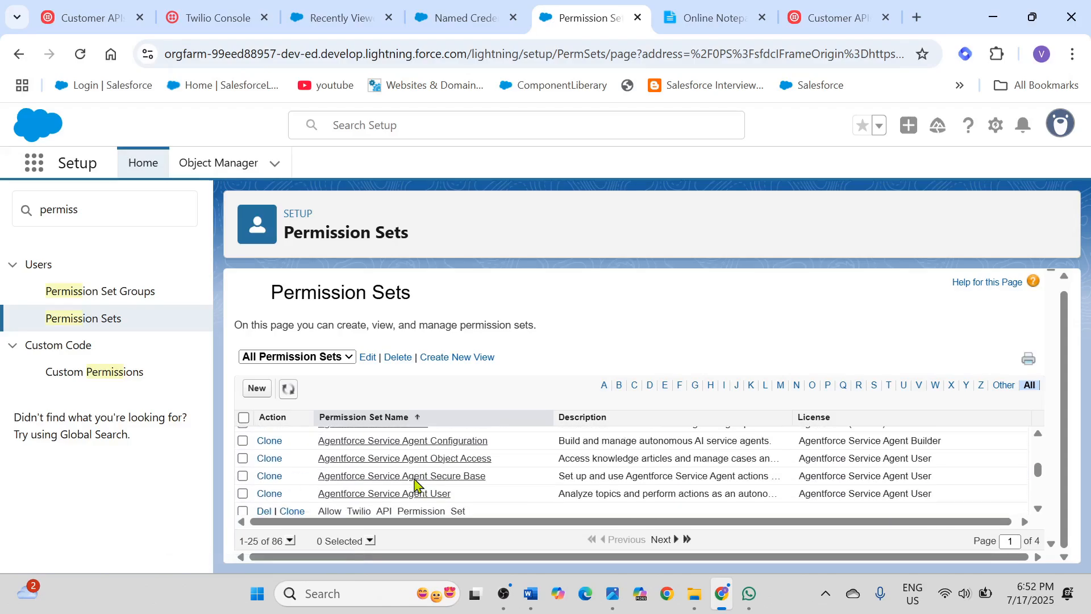
pyautogui.click(373, 512)
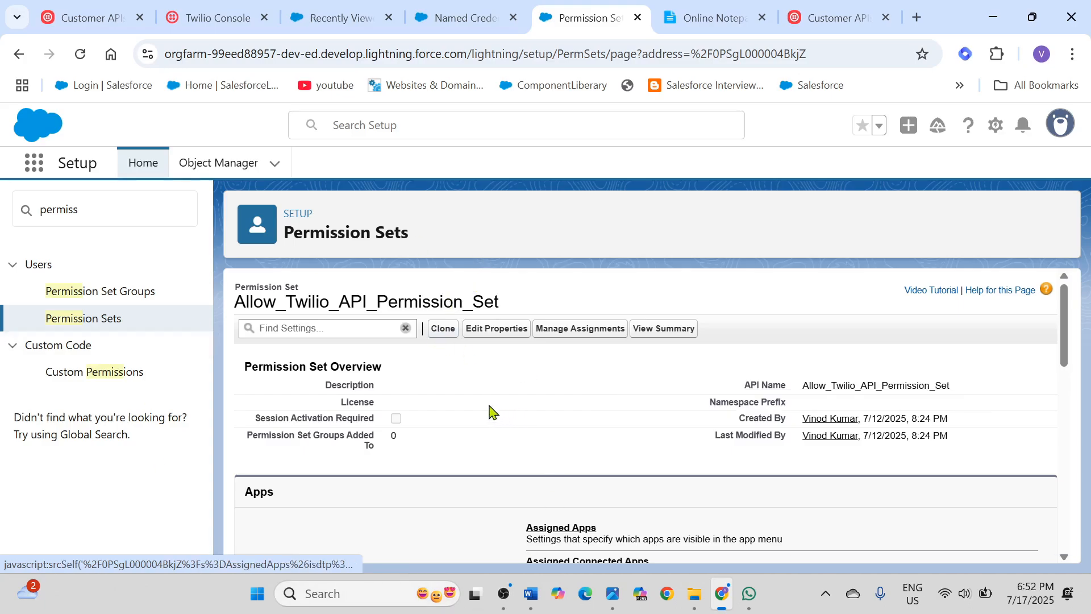
# Step: Open the permission set's External Credential Principal Access for editing and examine its enabled external credential principals
pyautogui.scroll(-5, 624, 402)
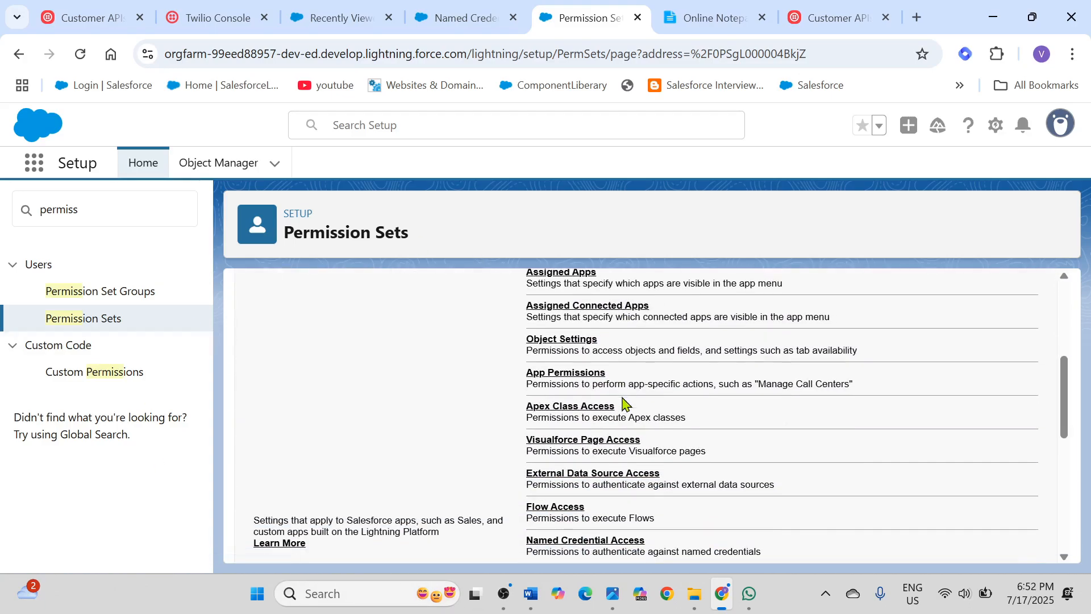
pyautogui.scroll(-3, 624, 402)
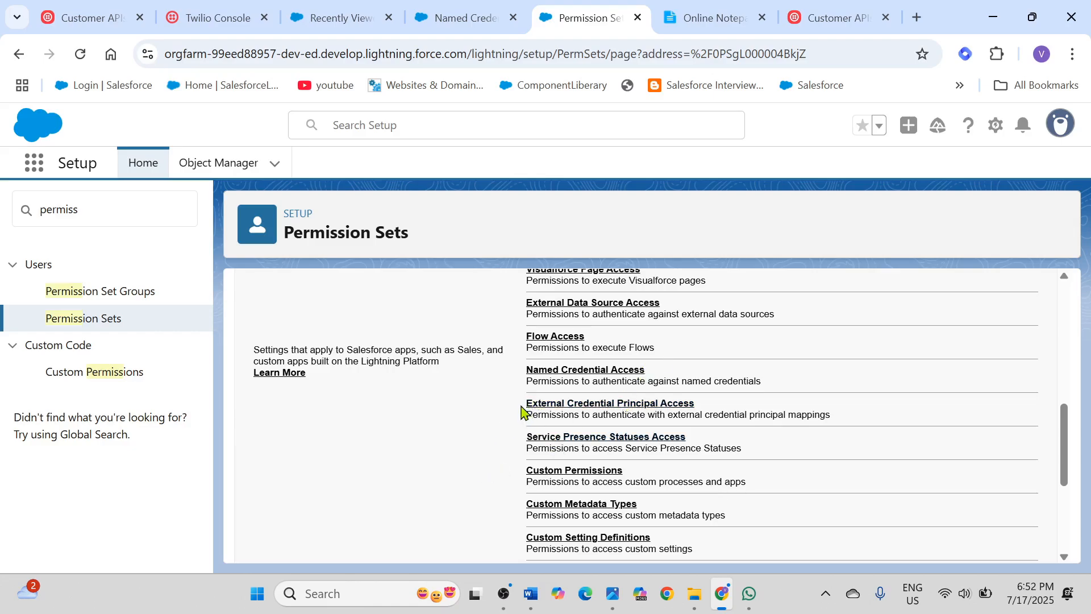
pyautogui.moveTo(530, 408); pyautogui.dragTo(704, 405)
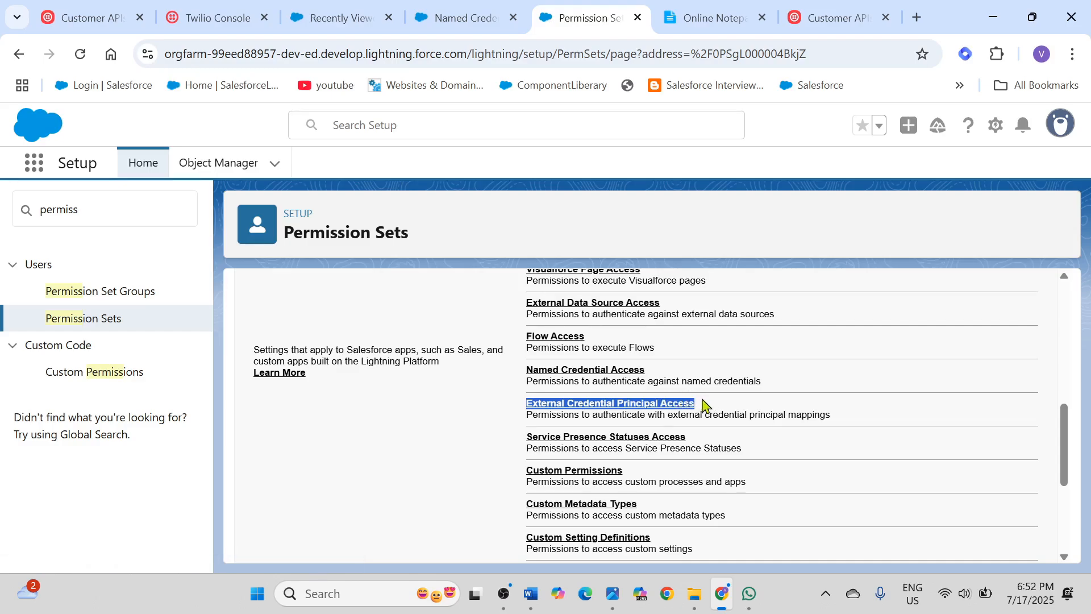
pyautogui.click(615, 405)
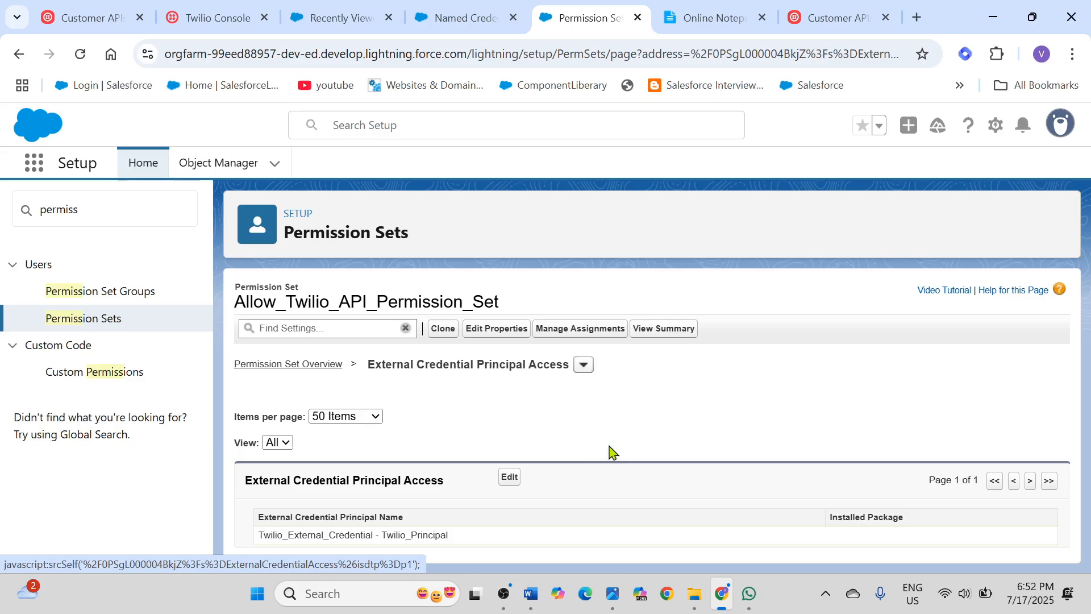
pyautogui.click(510, 478)
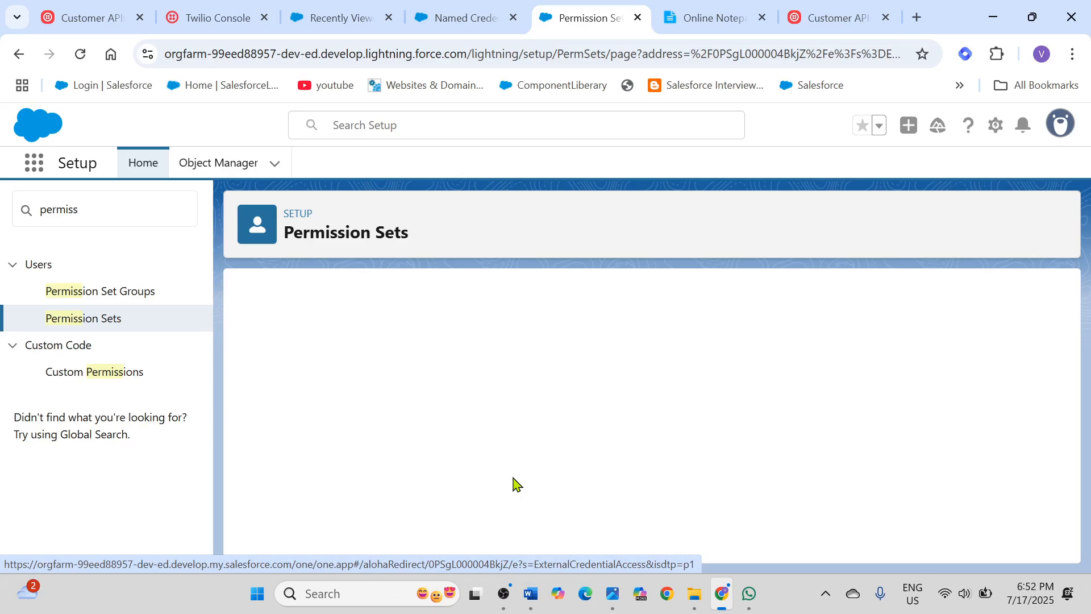
pyautogui.scroll(-3, 498, 438)
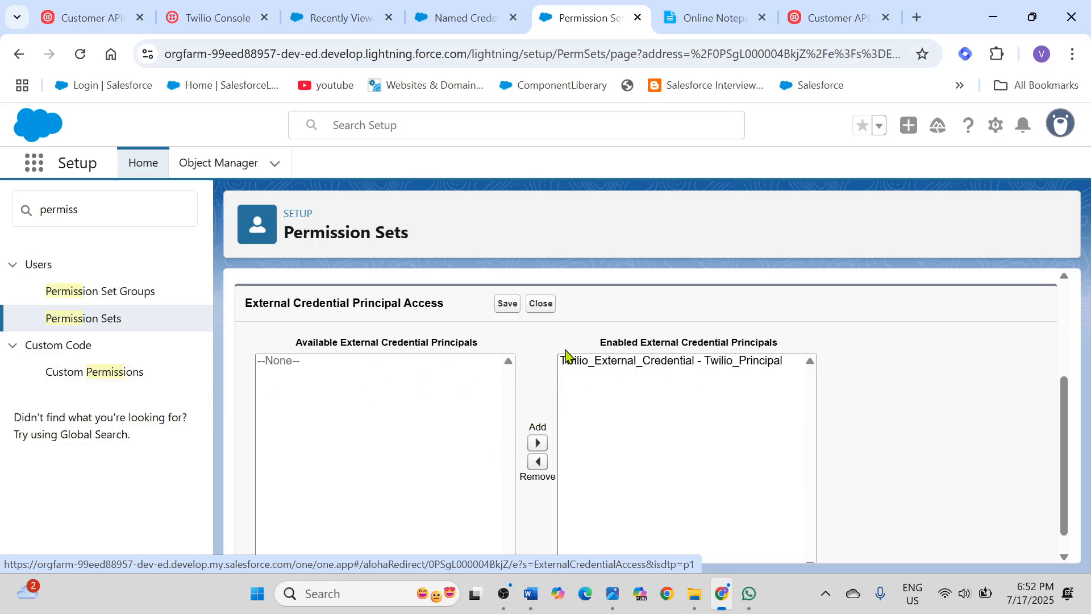
# Step: Close the external credential principal access editor without saving and open the permission set's assignments
pyautogui.click(700, 361)
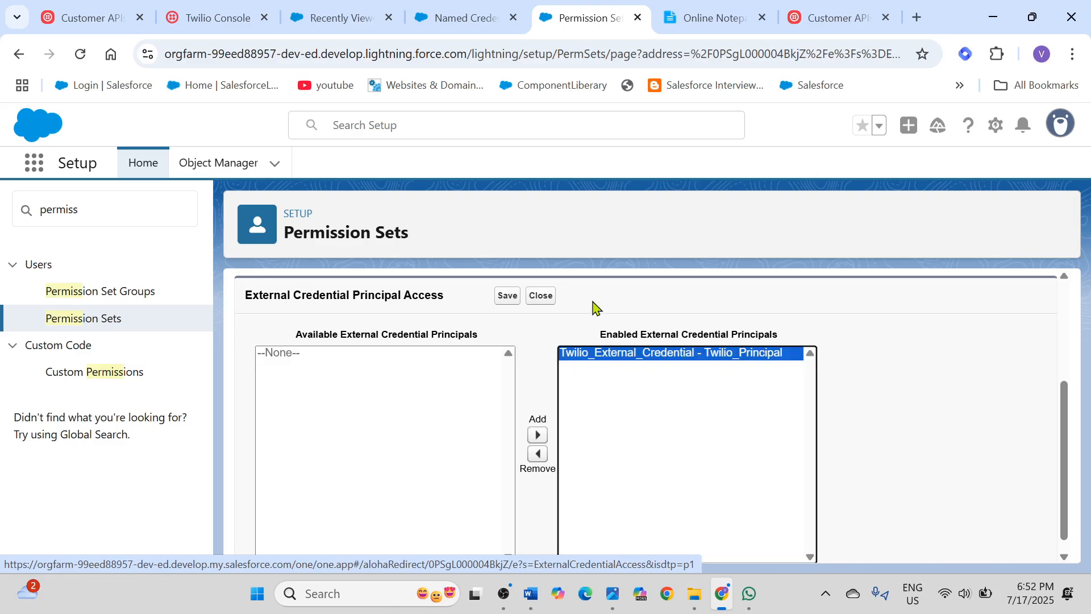
pyautogui.click(547, 299)
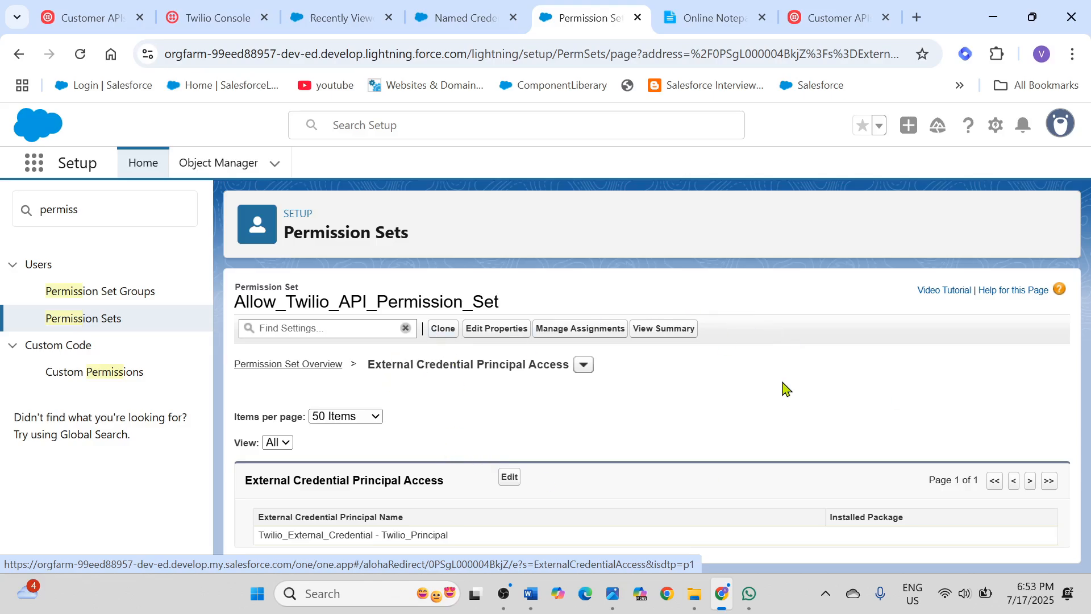
pyautogui.click(575, 333)
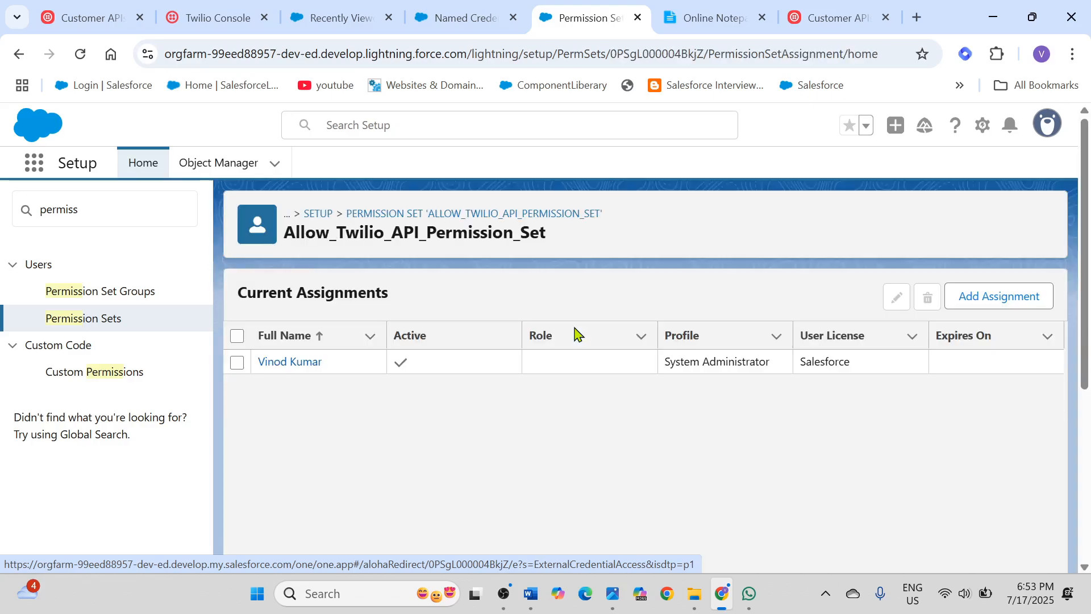
# Step: Start a new assignment of the permission set, choose your own System Administrator user, and cancel before assigning
pyautogui.click(1008, 305)
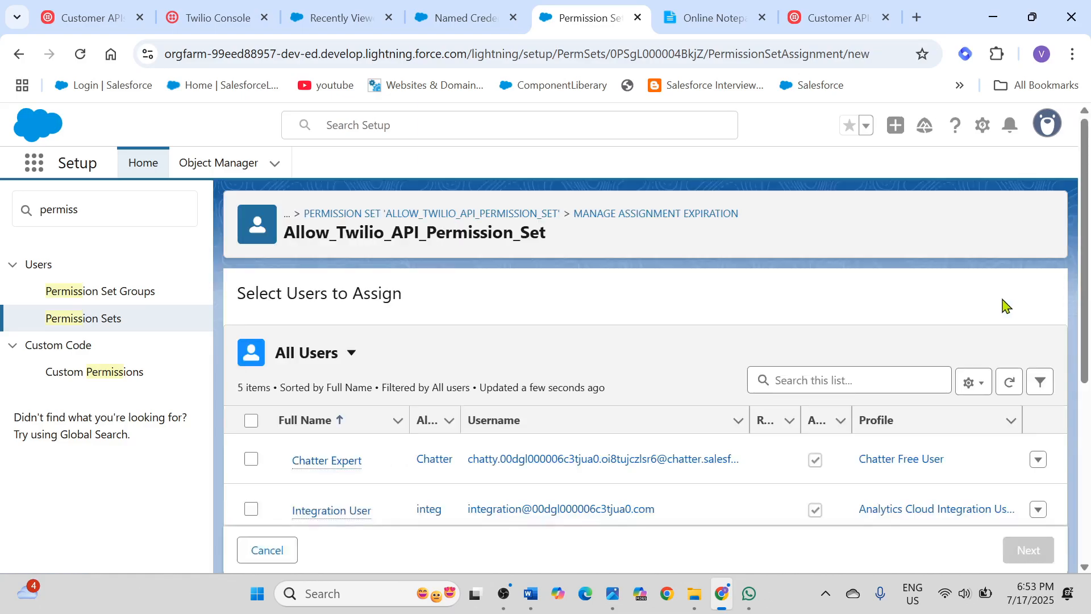
pyautogui.scroll(-5, 597, 378)
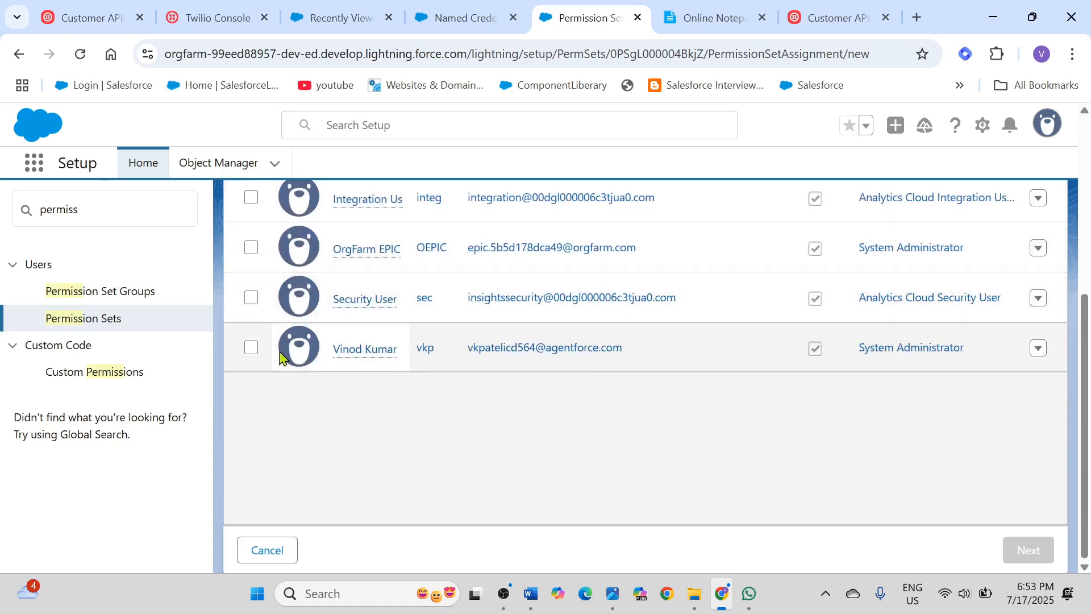
pyautogui.click(250, 349)
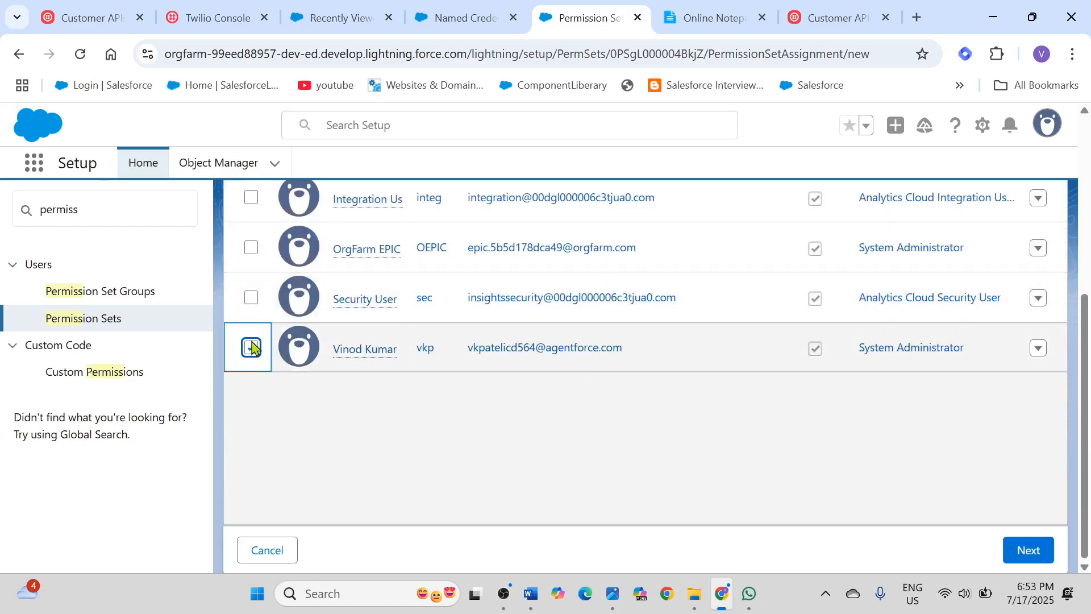
pyautogui.click(1033, 551)
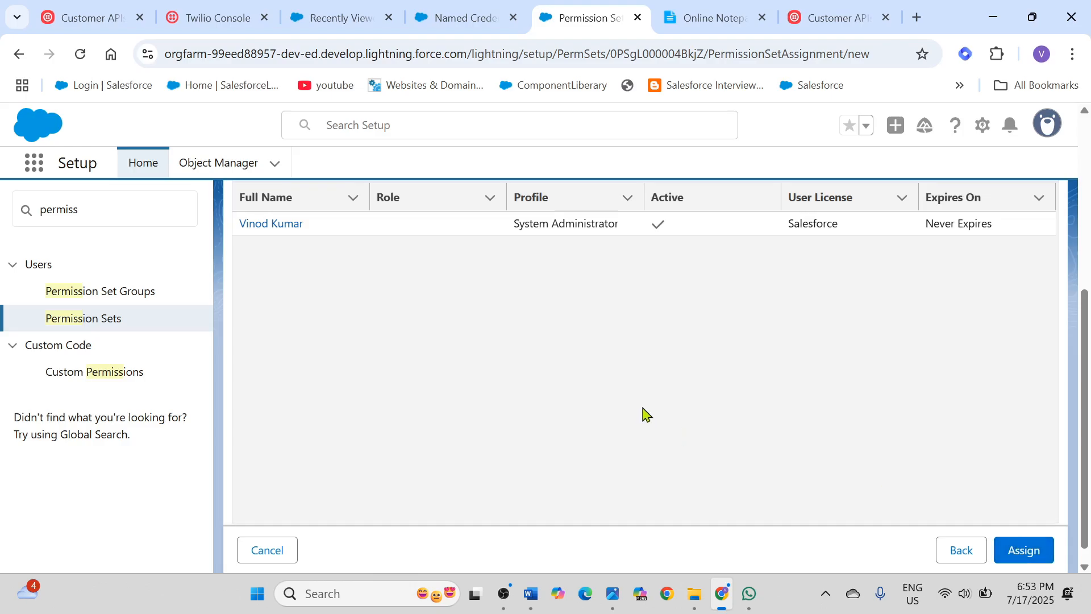
pyautogui.scroll(5, 451, 462)
pyautogui.scroll(-3, 463, 446)
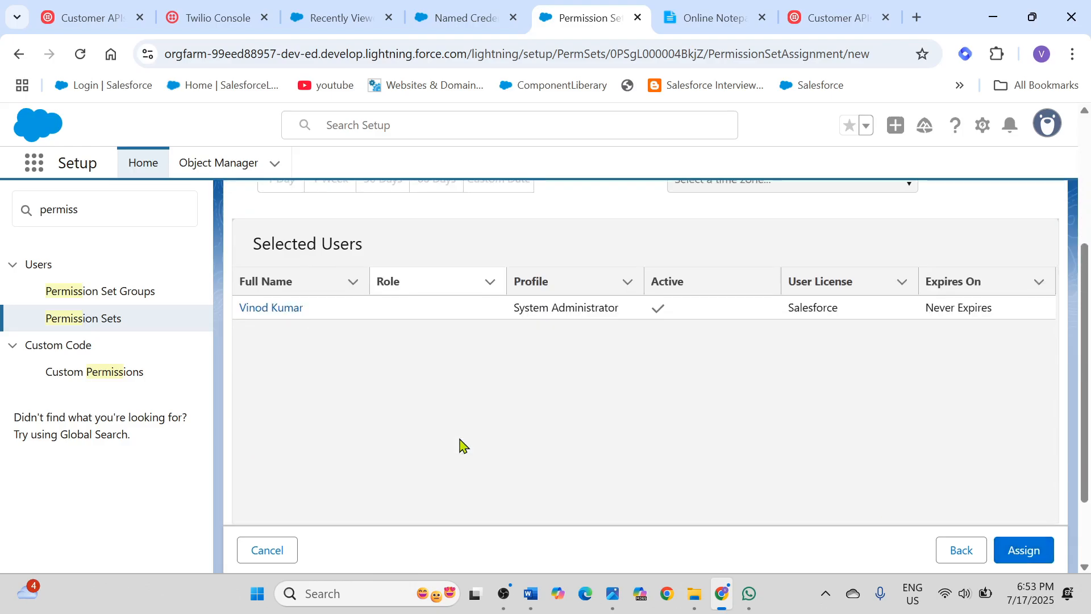
pyautogui.click(253, 552)
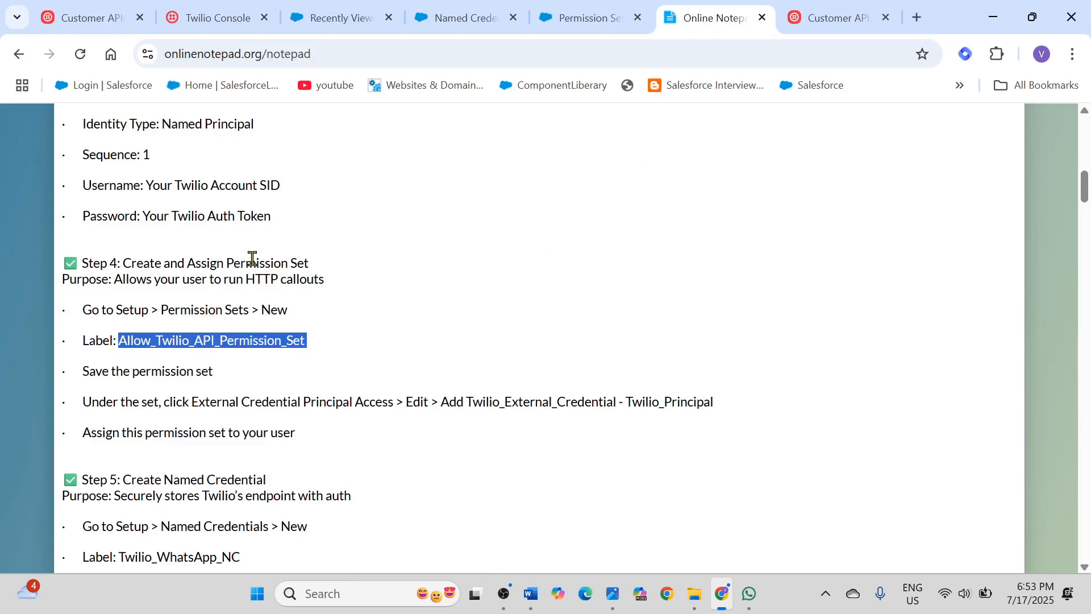
# Step: Switch to Online Notepad and read the rest of Step 4 and the start of Step 5, Create Named Credential
pyautogui.scroll(-1, 409, 358)
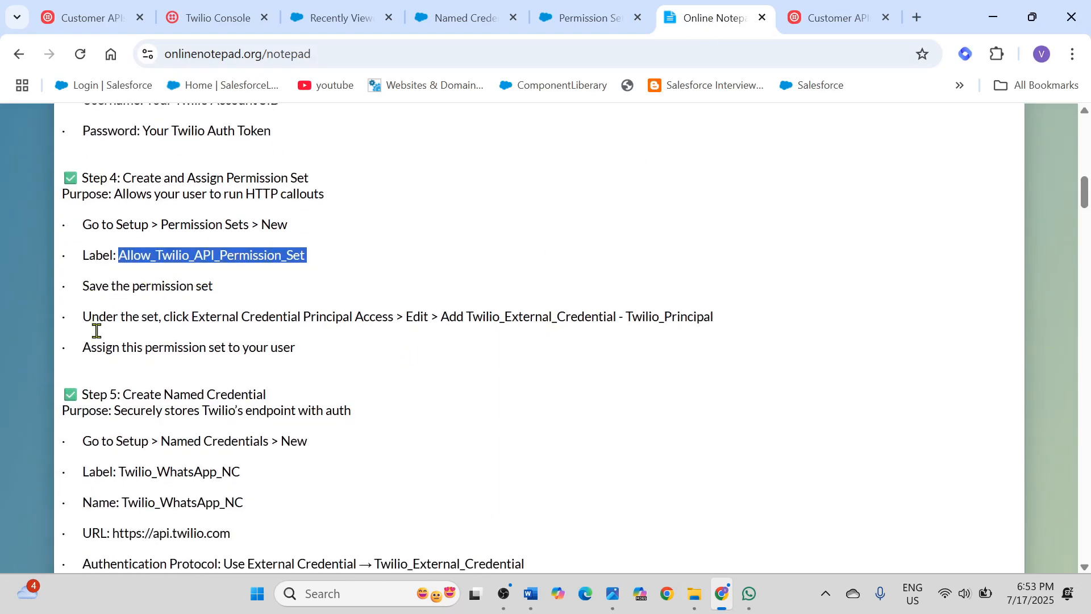
pyautogui.moveTo(88, 314); pyautogui.dragTo(723, 319)
pyautogui.moveTo(80, 346); pyautogui.dragTo(300, 347)
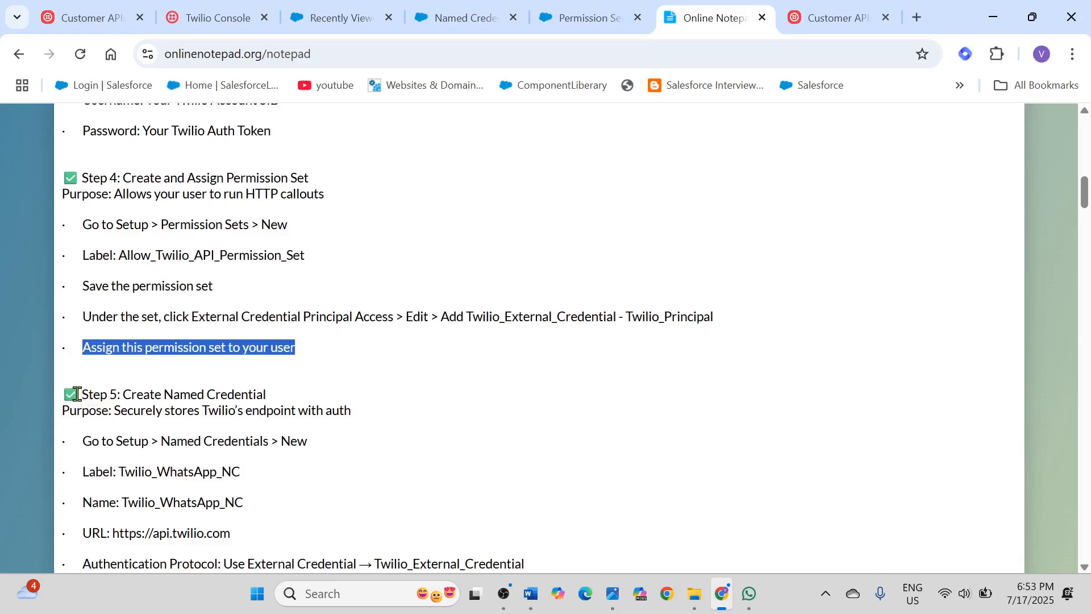
pyautogui.moveTo(82, 396); pyautogui.dragTo(357, 441)
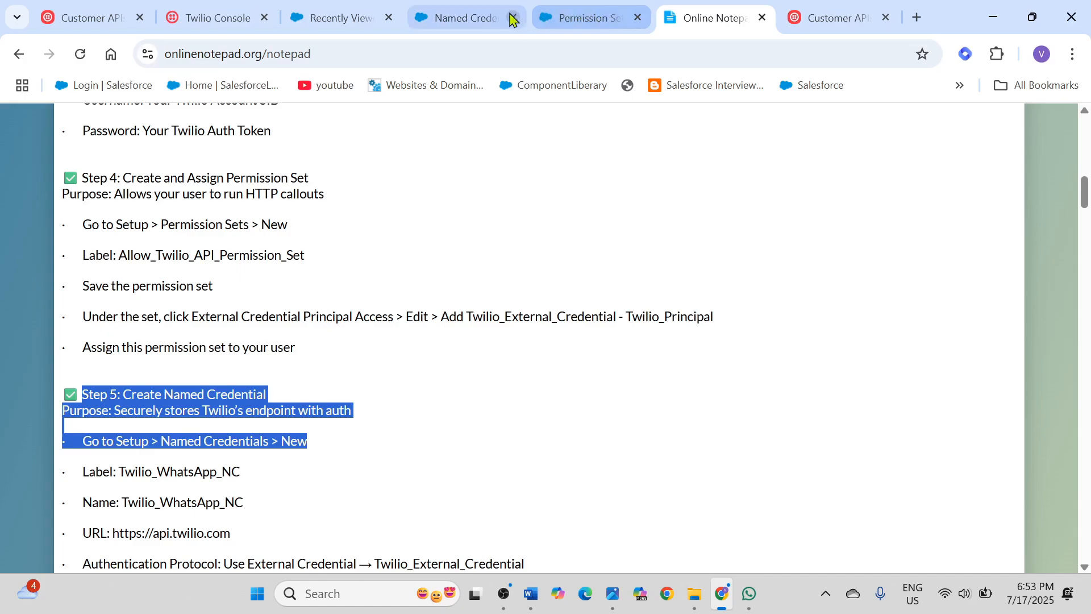
# Step: Return to Salesforce Setup from the notepad and show the list of named credentials
pyautogui.click(460, 26)
pyautogui.scroll(3, 402, 375)
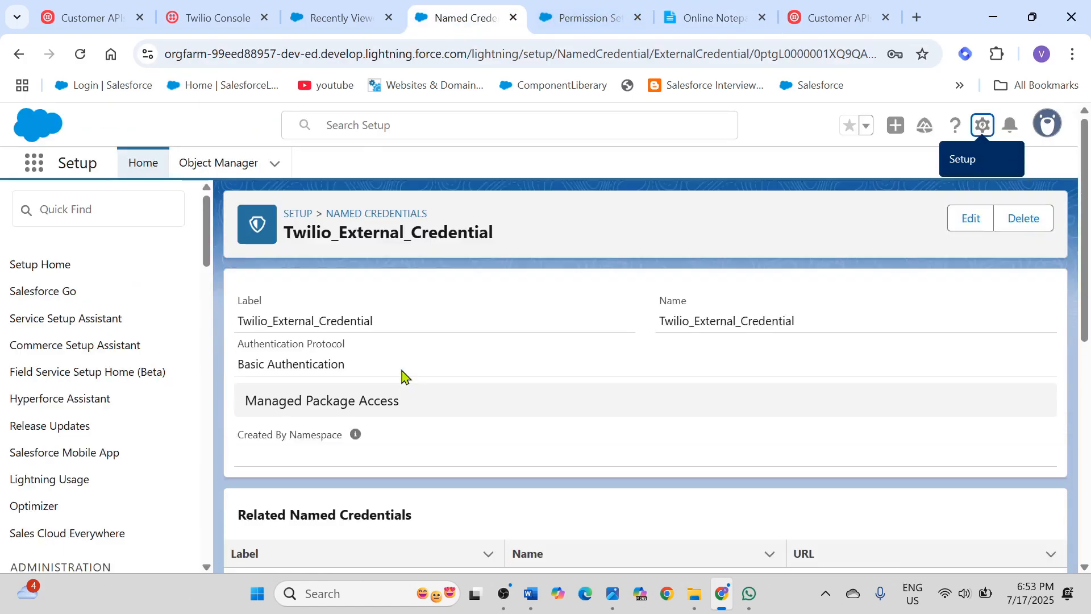
pyautogui.click(359, 218)
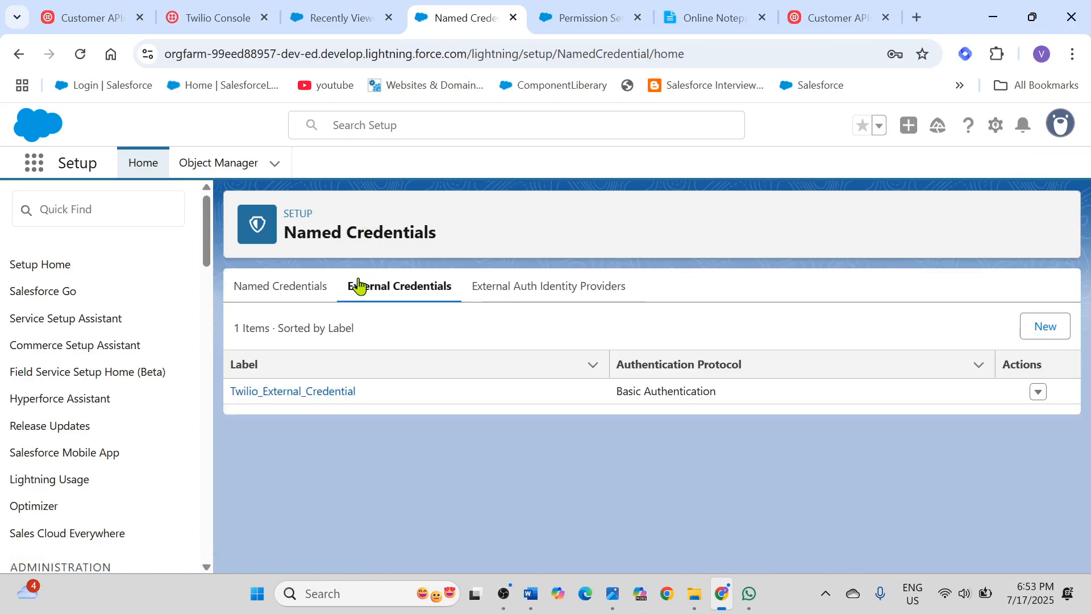
pyautogui.click(292, 297)
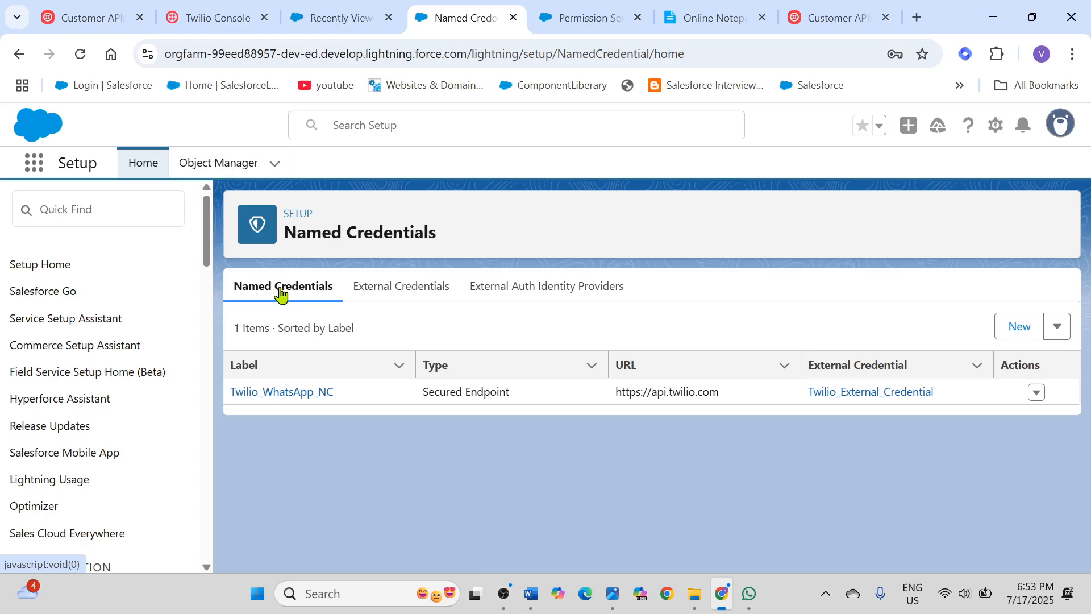
# Step: Start a new named credential and set its label to Twilio_WhatsApp_NC, copied from the Online Notepad instructions
pyautogui.click(1009, 337)
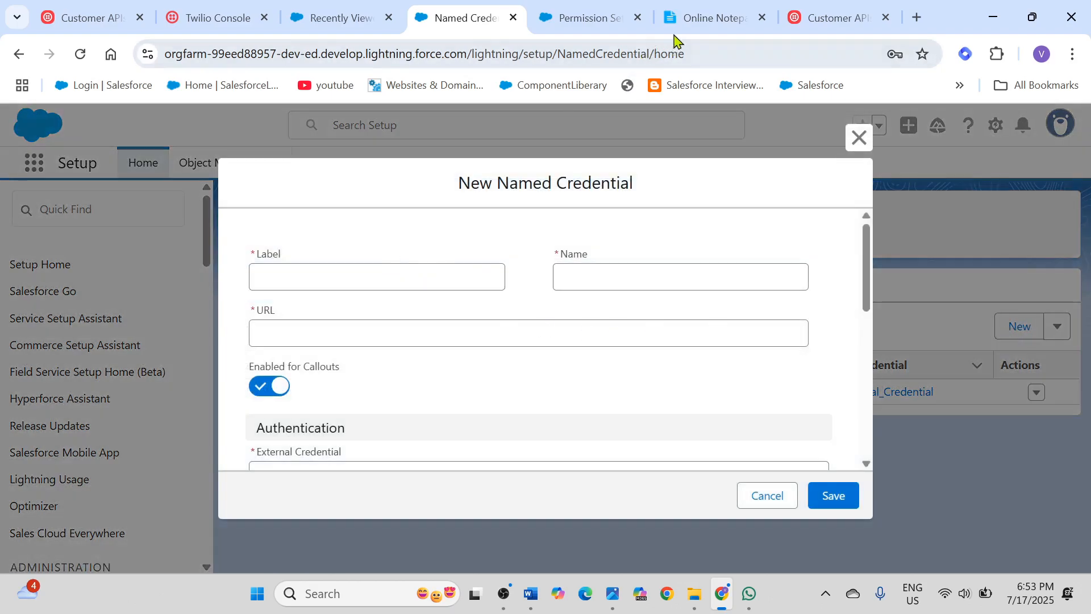
pyautogui.click(707, 19)
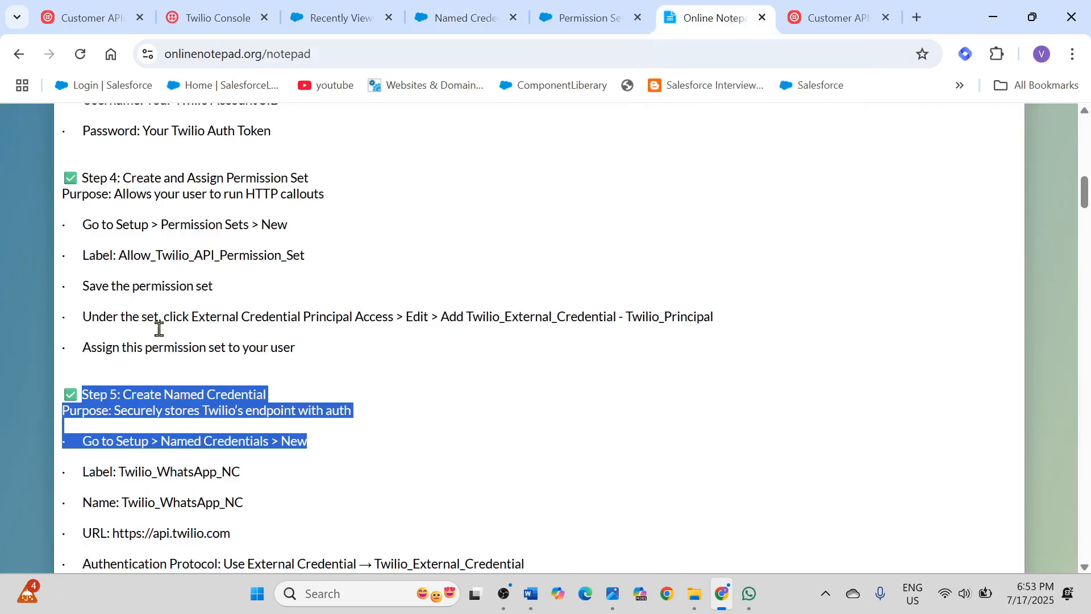
pyautogui.click(190, 471)
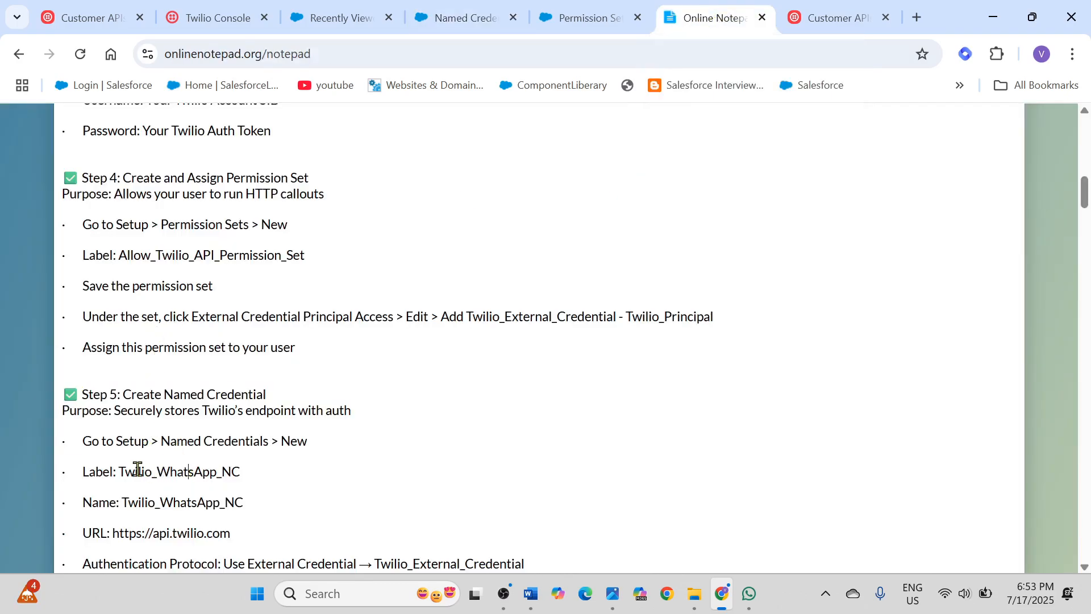
pyautogui.moveTo(117, 475); pyautogui.dragTo(199, 483)
pyautogui.hotkey('ctrl', 'c')
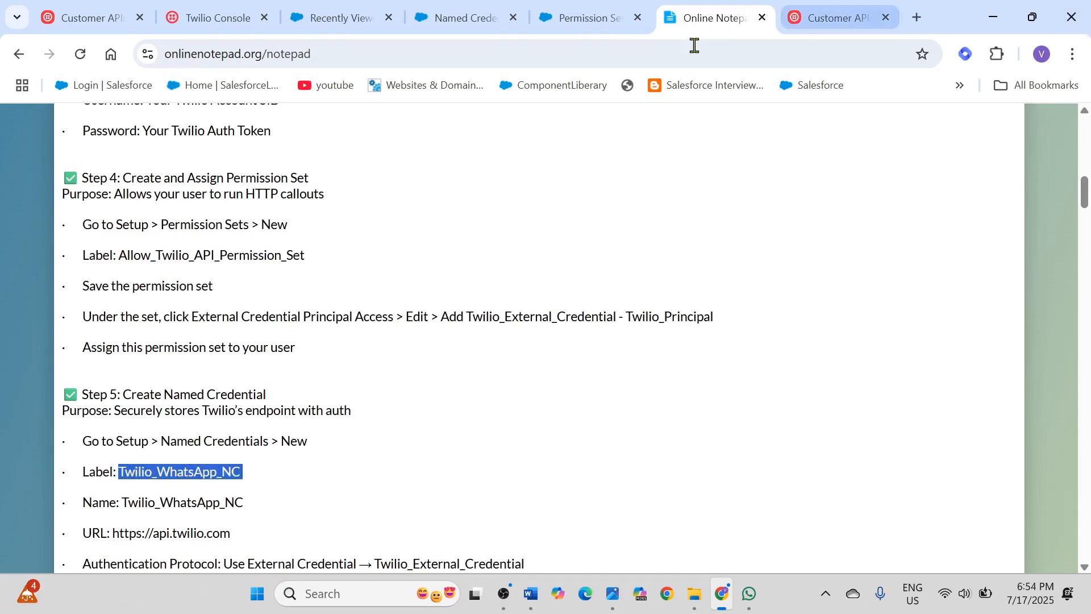
pyautogui.click(602, 22)
pyautogui.click(462, 23)
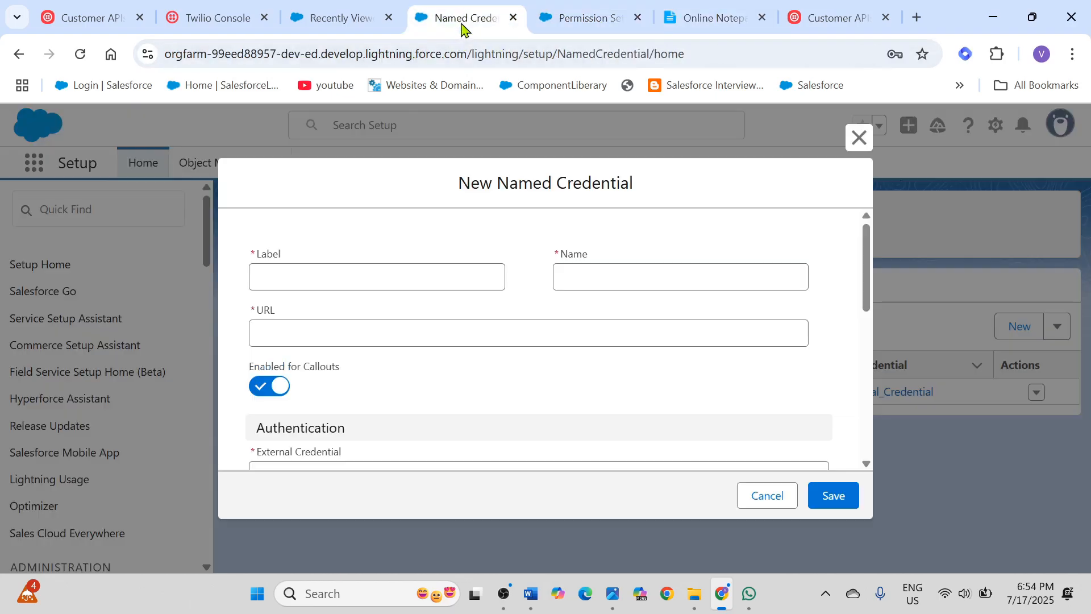
pyautogui.click(278, 277)
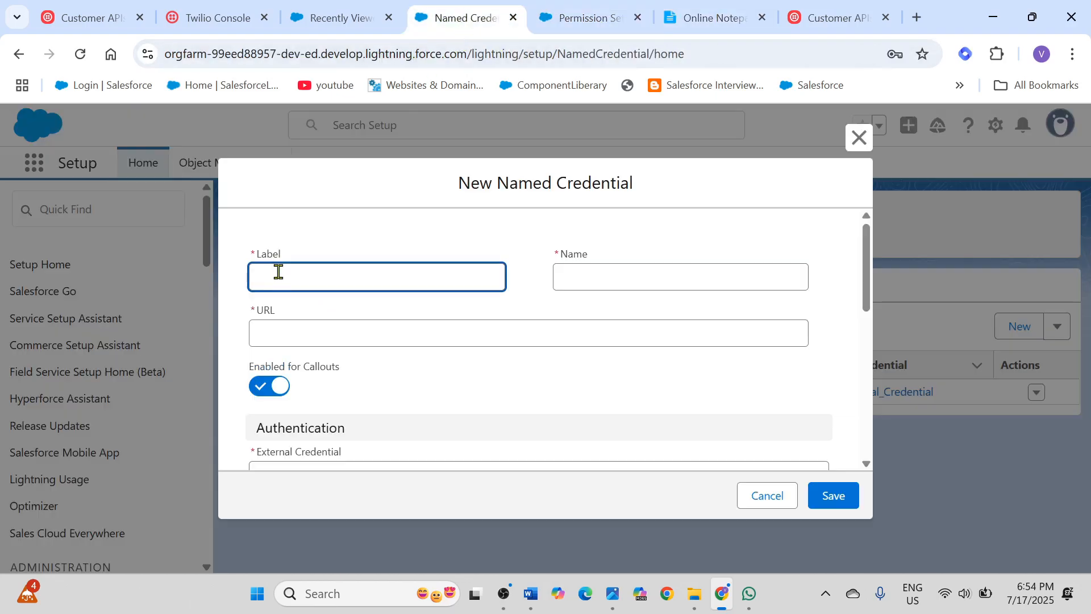
pyautogui.hotkey('ctrl', 'v')
pyautogui.click(628, 265)
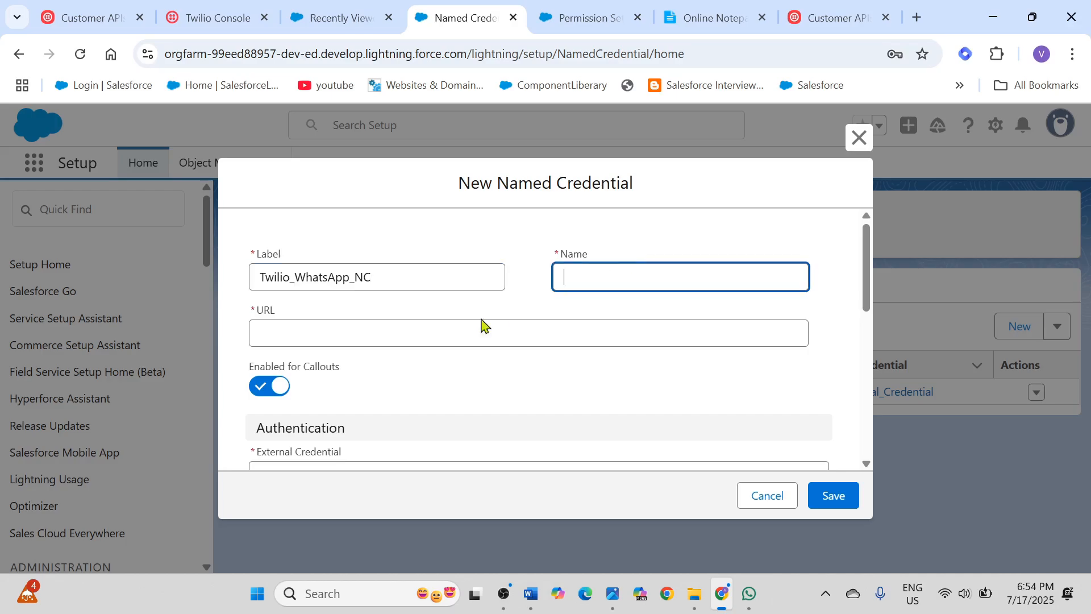
pyautogui.click(414, 334)
pyautogui.click(727, 17)
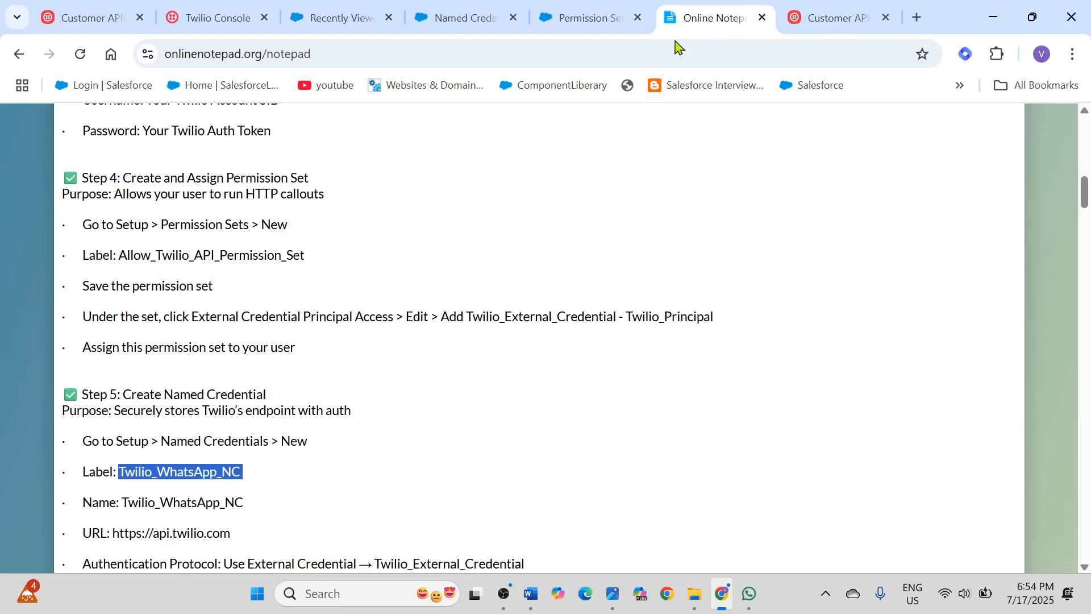
pyautogui.scroll(-3, 115, 358)
pyautogui.moveTo(112, 365); pyautogui.dragTo(249, 367)
pyautogui.hotkey('ctrl', 'c')
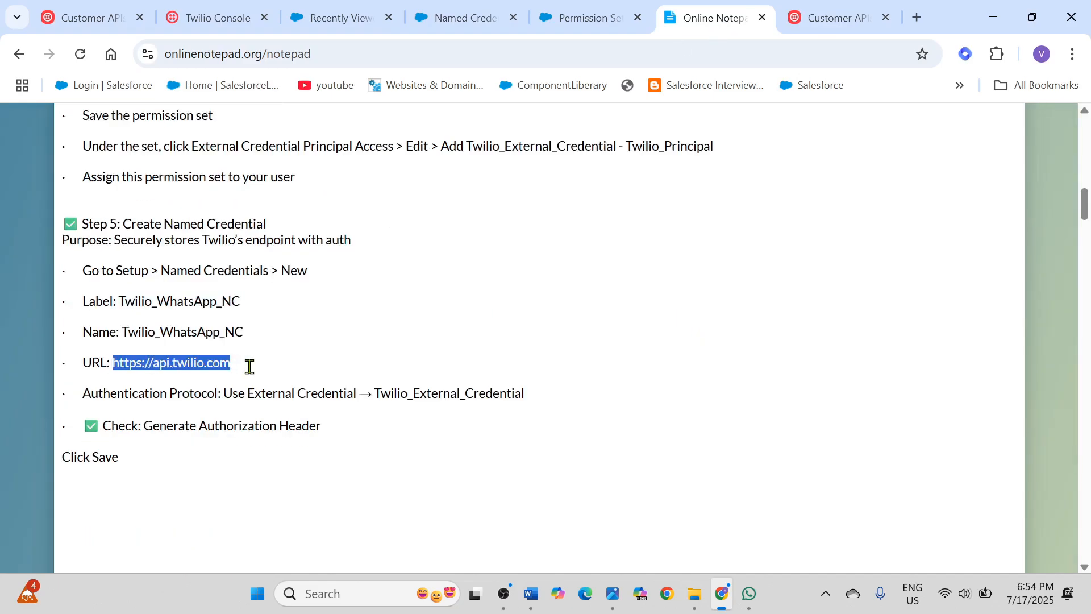
pyautogui.click(604, 24)
pyautogui.click(476, 23)
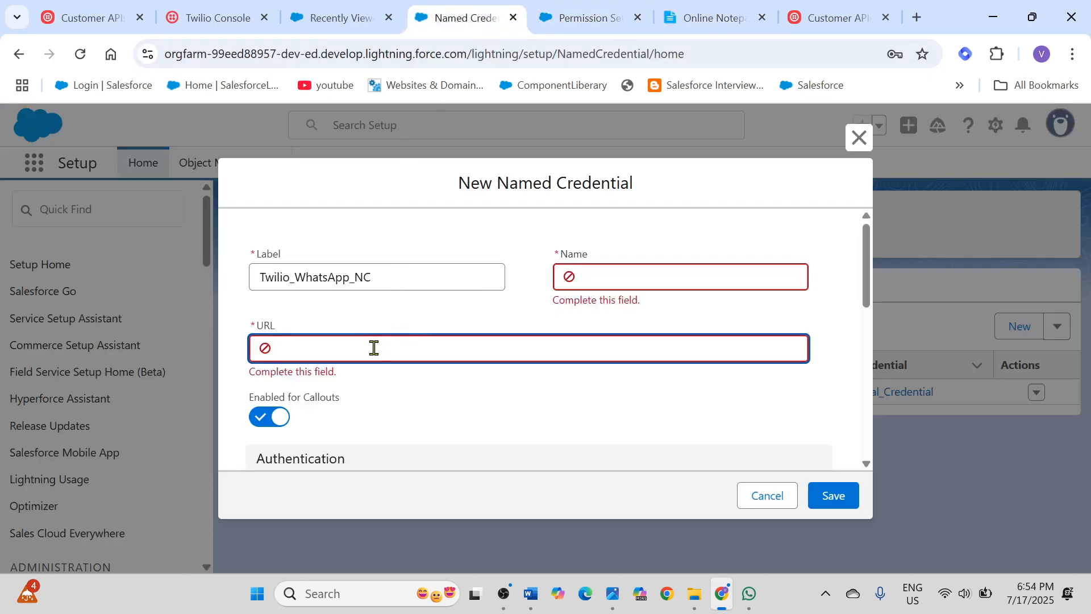
pyautogui.hotkey('ctrl', 'v')
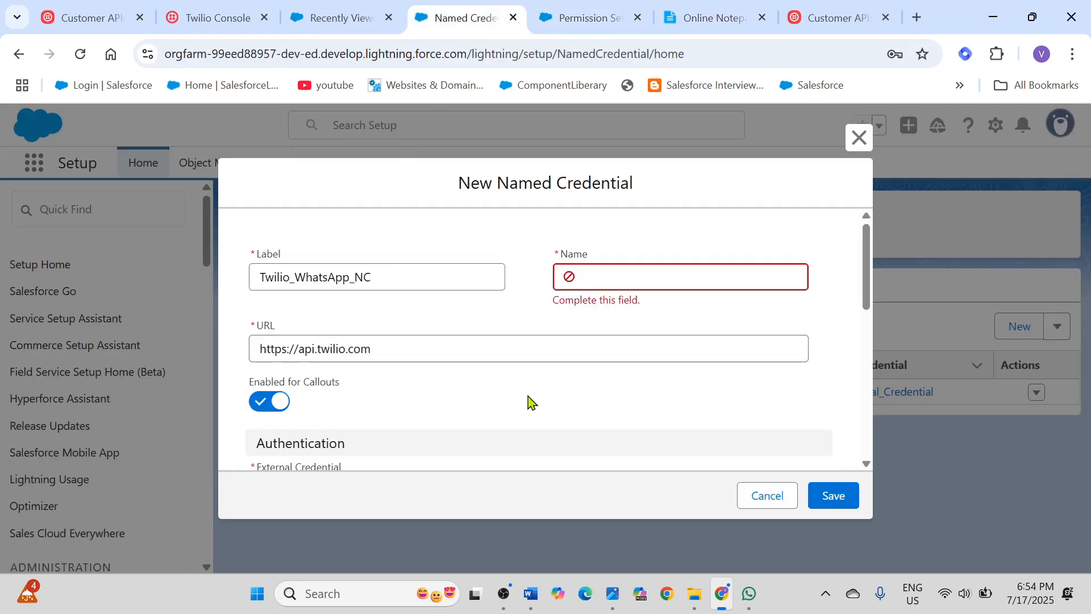
# Step: Set the named credential's external credential to Twilio_External_Credential and review its callout options, including Generate Authorization Header
pyautogui.scroll(-3, 526, 402)
pyautogui.click(604, 315)
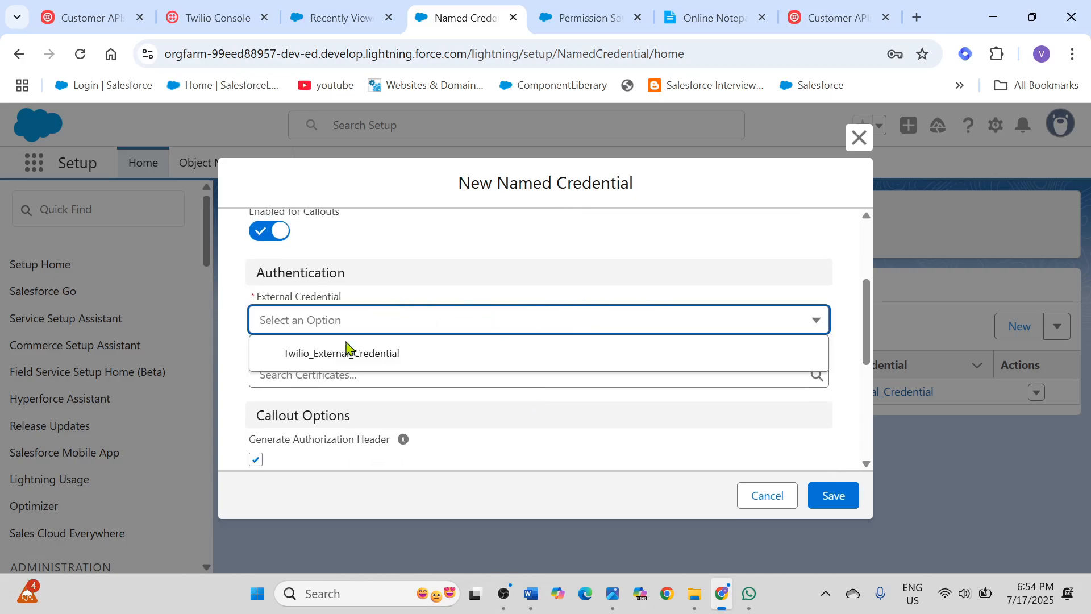
pyautogui.click(341, 358)
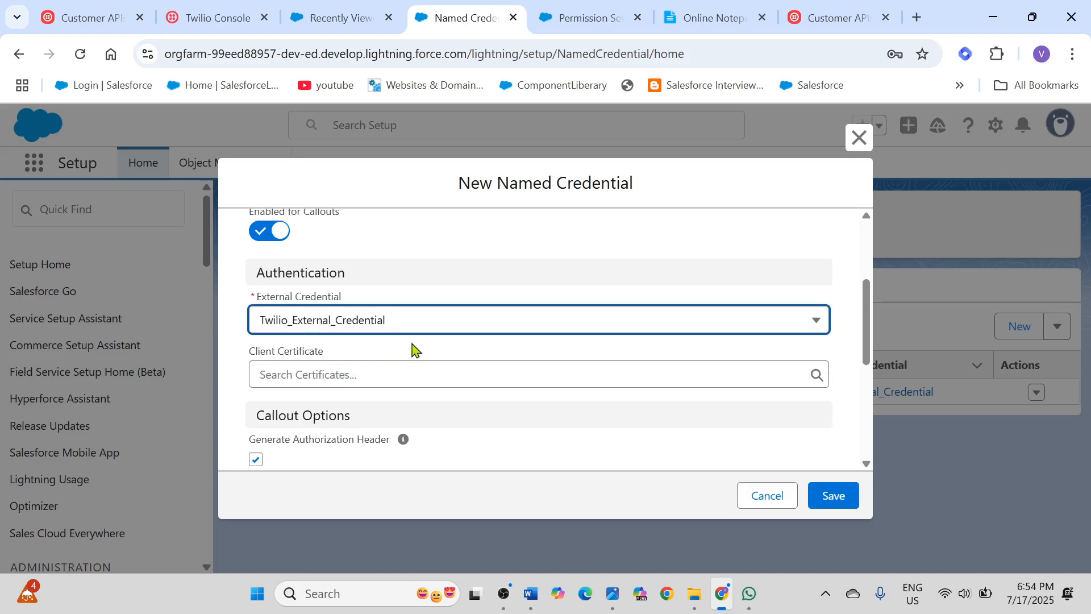
pyautogui.scroll(-3, 555, 361)
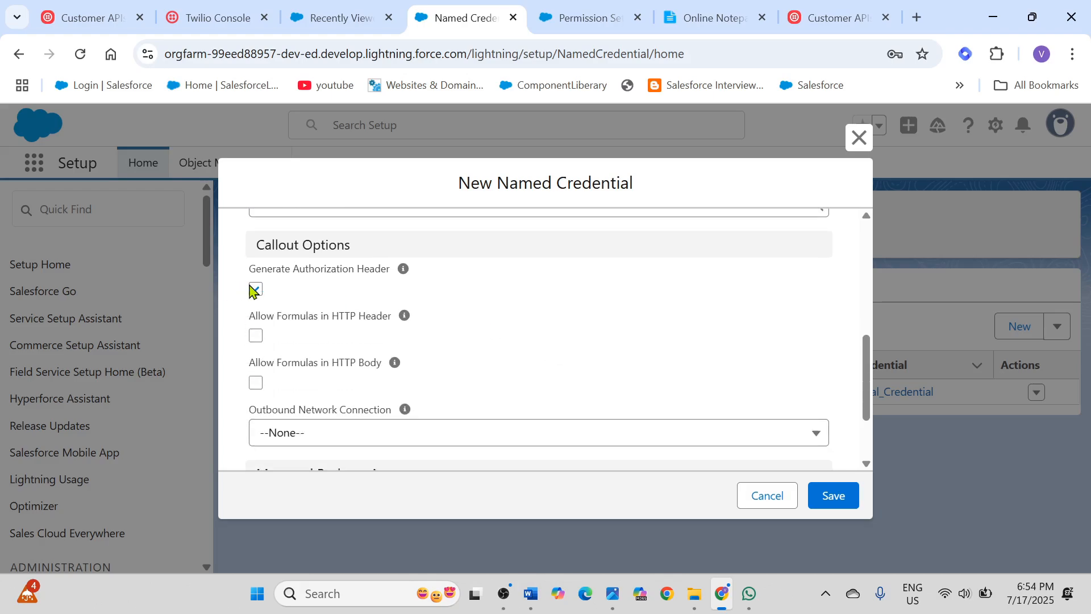
pyautogui.scroll(-2, 487, 340)
pyautogui.scroll(8, 486, 335)
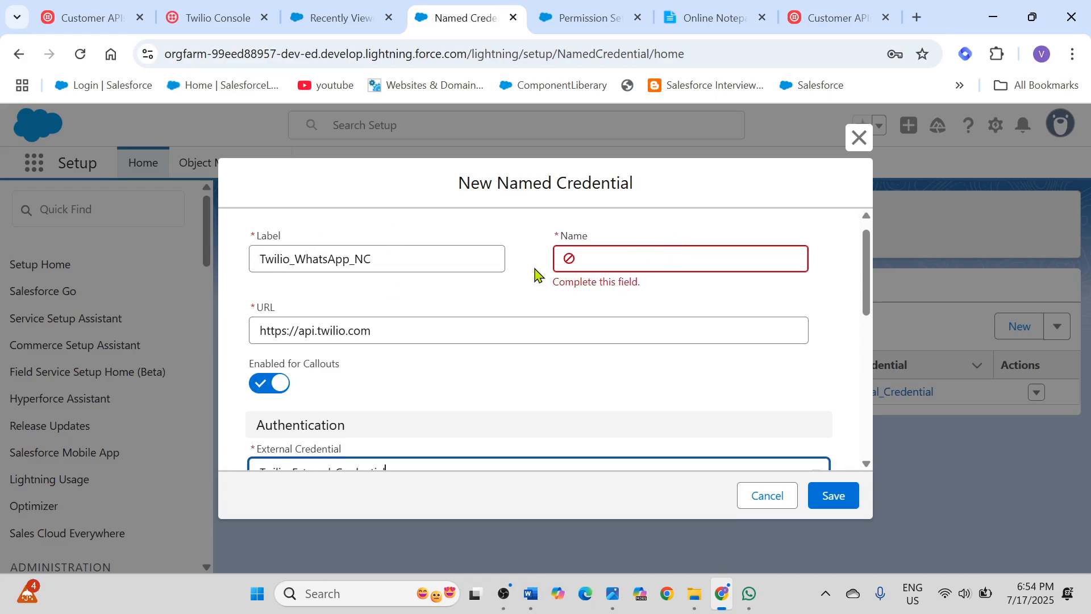
# Step: Copy the label Twilio_WhatsApp_NC into the Name field, and cancel the new named credential without saving
pyautogui.scroll(1, 472, 277)
pyautogui.moveTo(412, 278); pyautogui.dragTo(225, 268)
pyautogui.hotkey('ctrl', 'c')
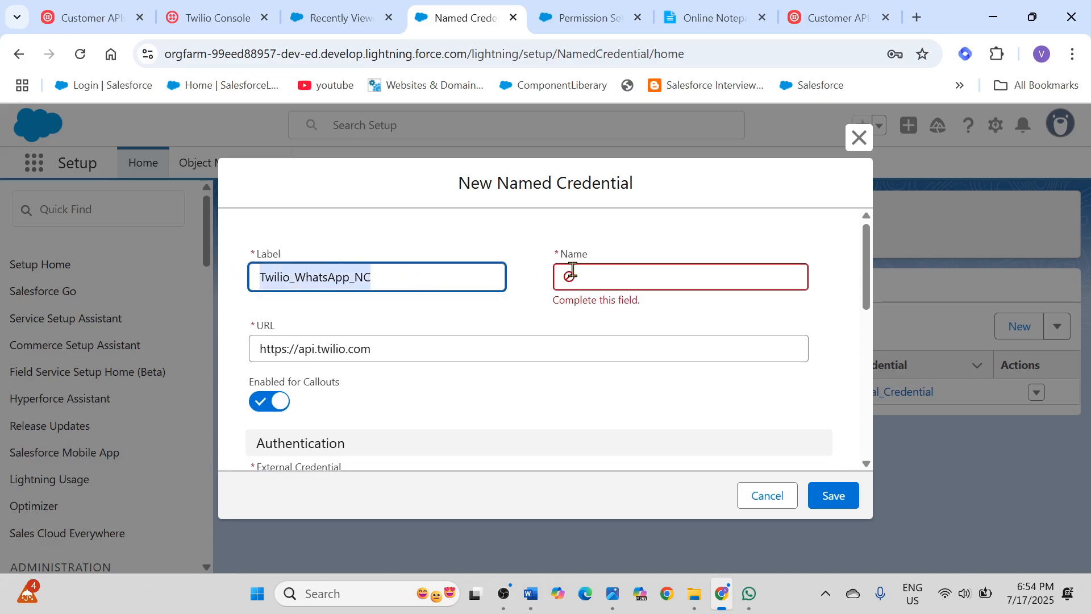
pyautogui.click(623, 276)
pyautogui.hotkey('ctrl', 'v')
pyautogui.click(589, 349)
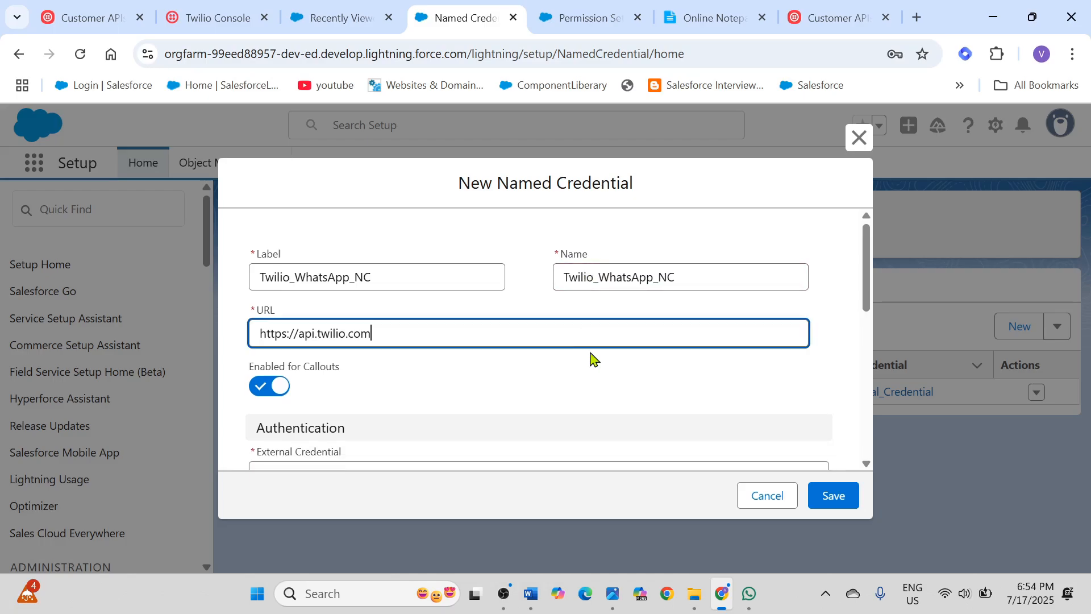
pyautogui.click(761, 507)
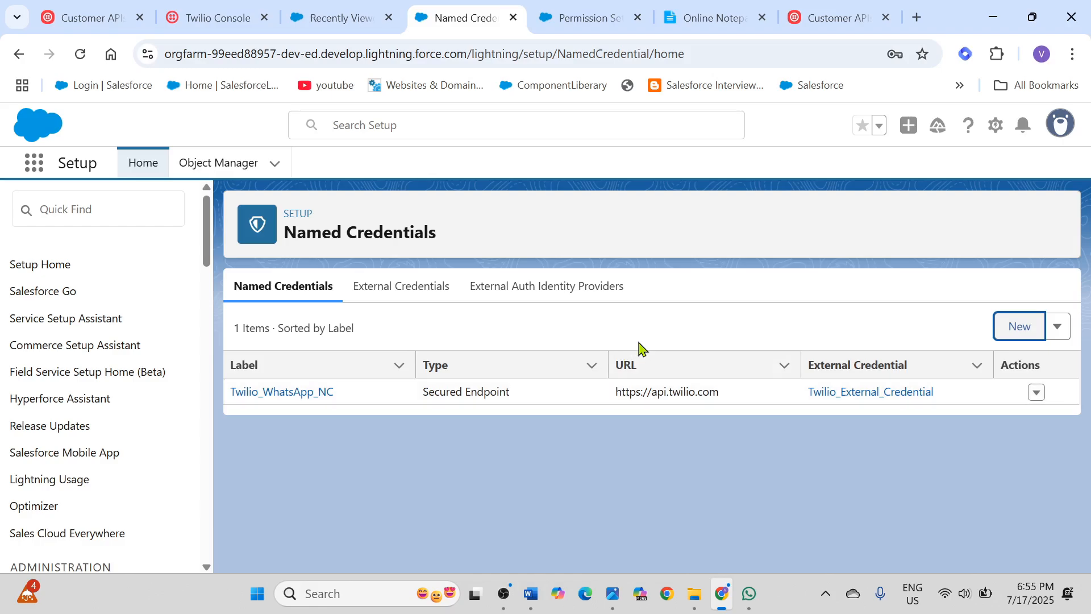
# Step: Check the Step 6 flow setup instructions in Online Notepad, and open the Flows page in Salesforce Setup
pyautogui.click(701, 26)
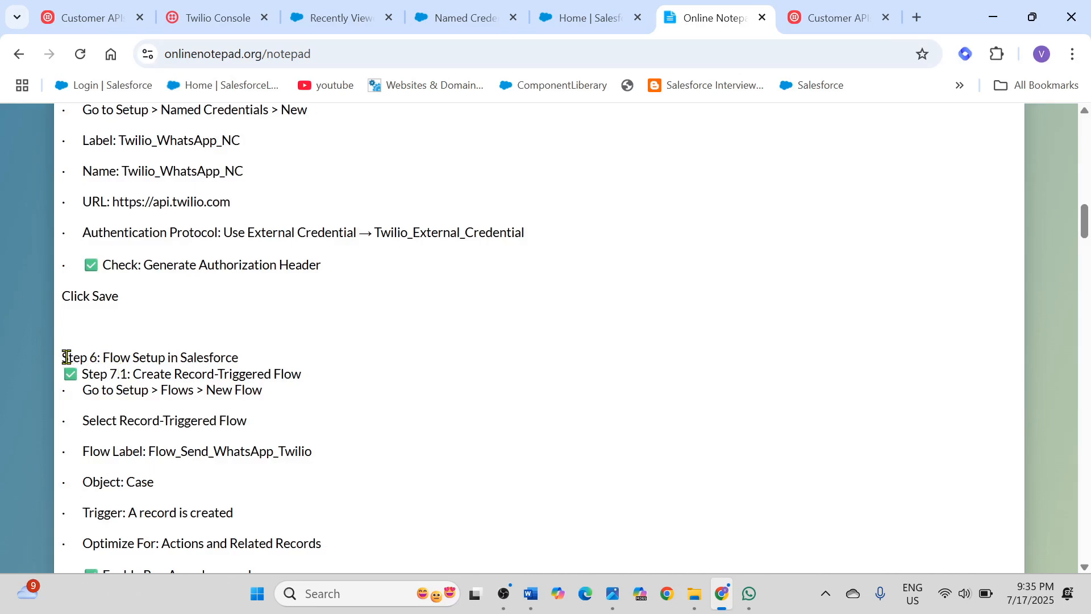
pyautogui.moveTo(61, 356); pyautogui.dragTo(252, 364)
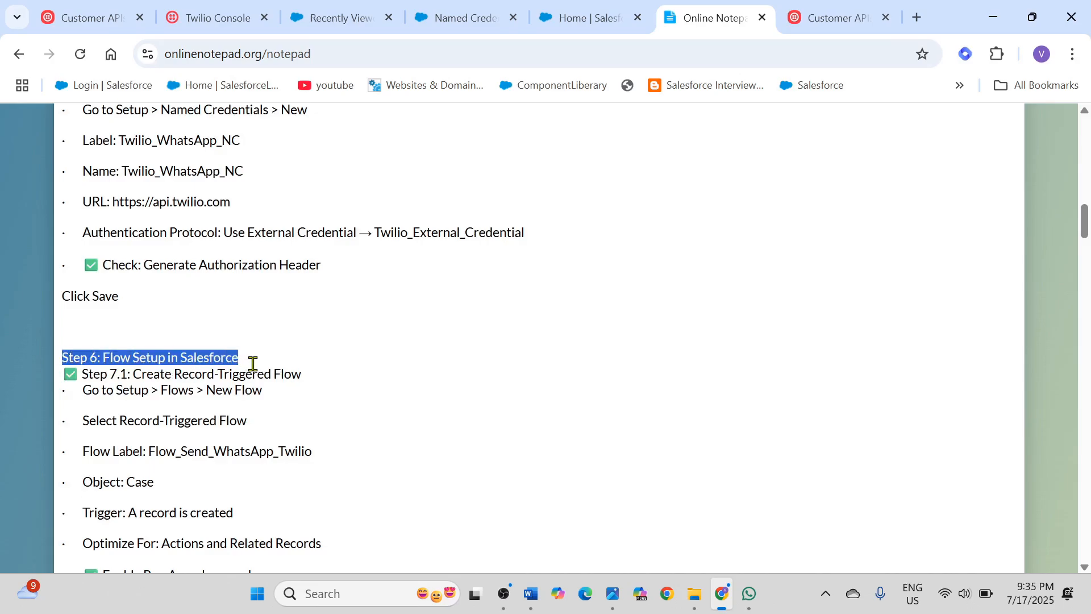
pyautogui.scroll(-3, 364, 361)
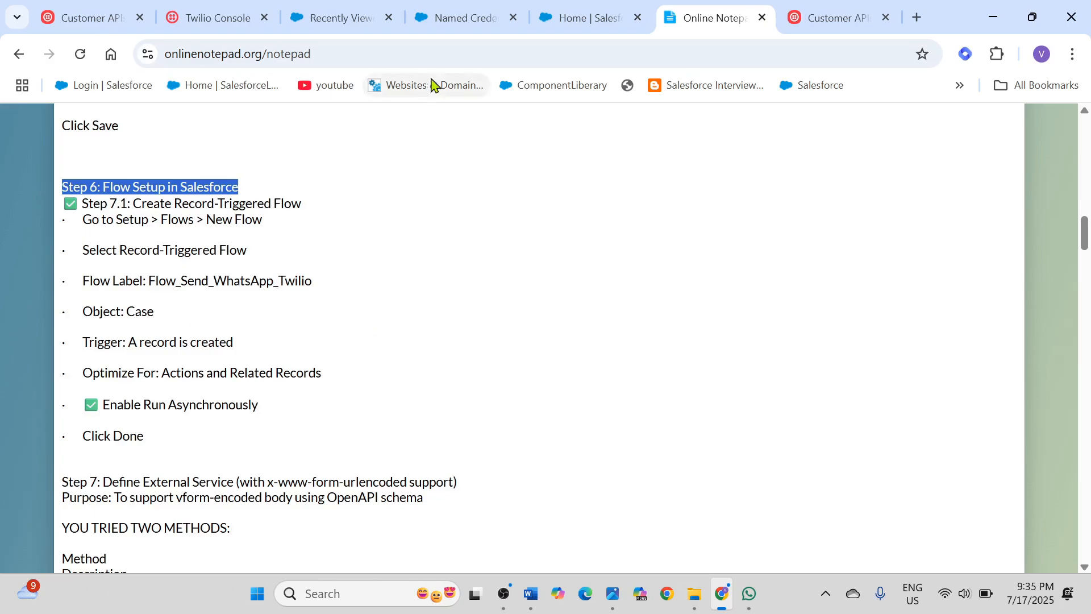
pyautogui.click(467, 18)
pyautogui.click(57, 213)
pyautogui.write('fl')
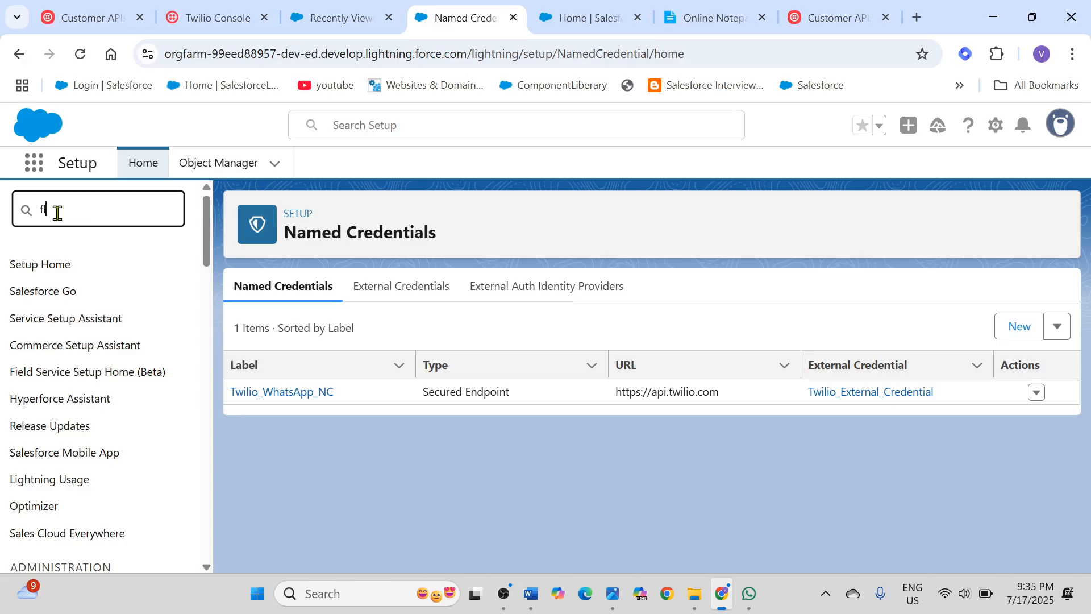
pyautogui.write('ow')
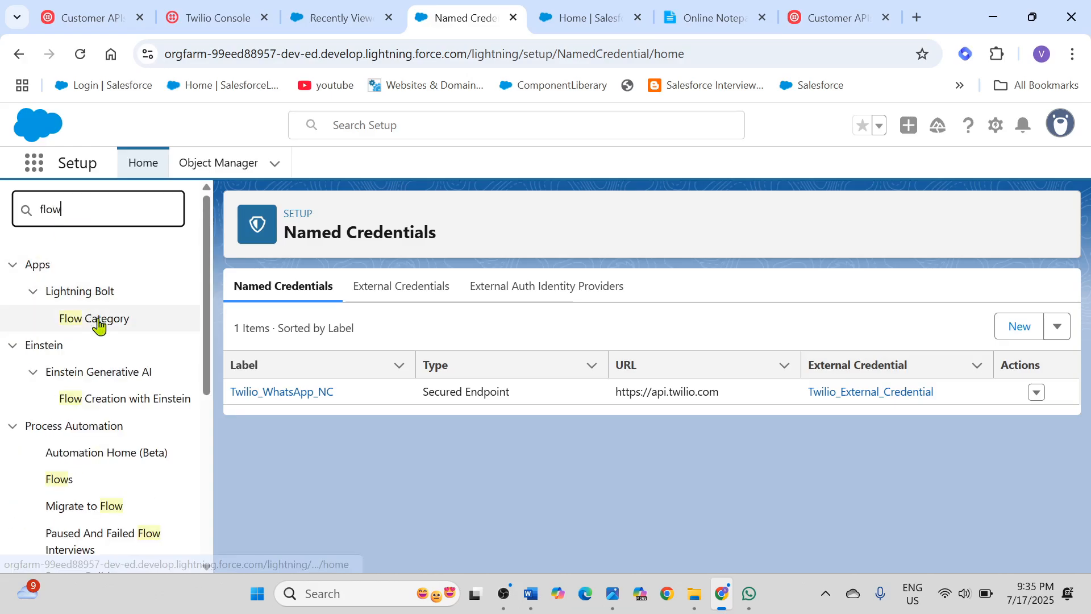
pyautogui.scroll(-2, 91, 347)
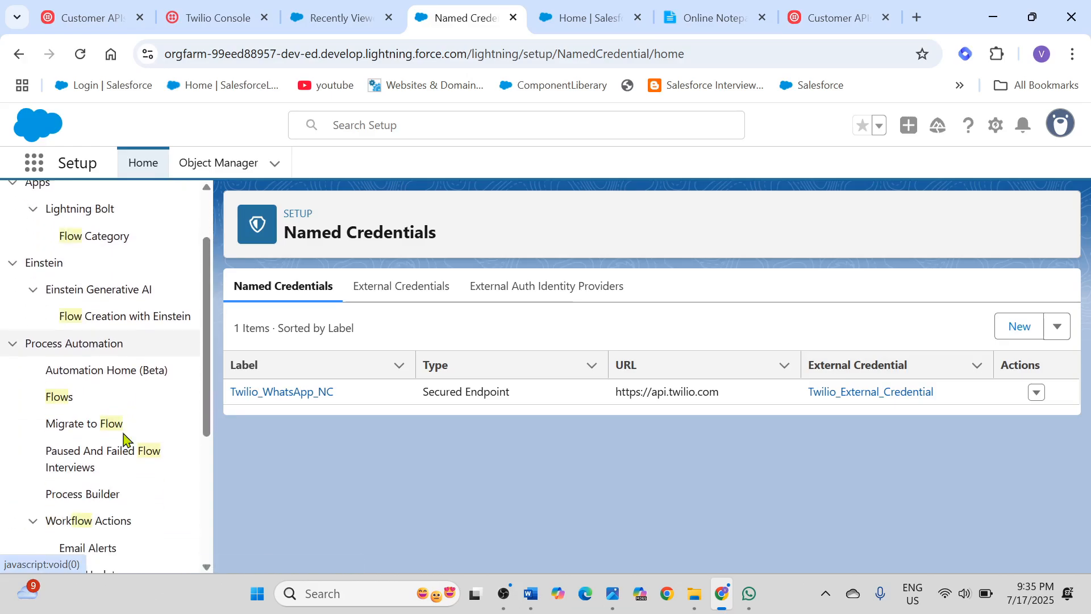
pyautogui.click(57, 402)
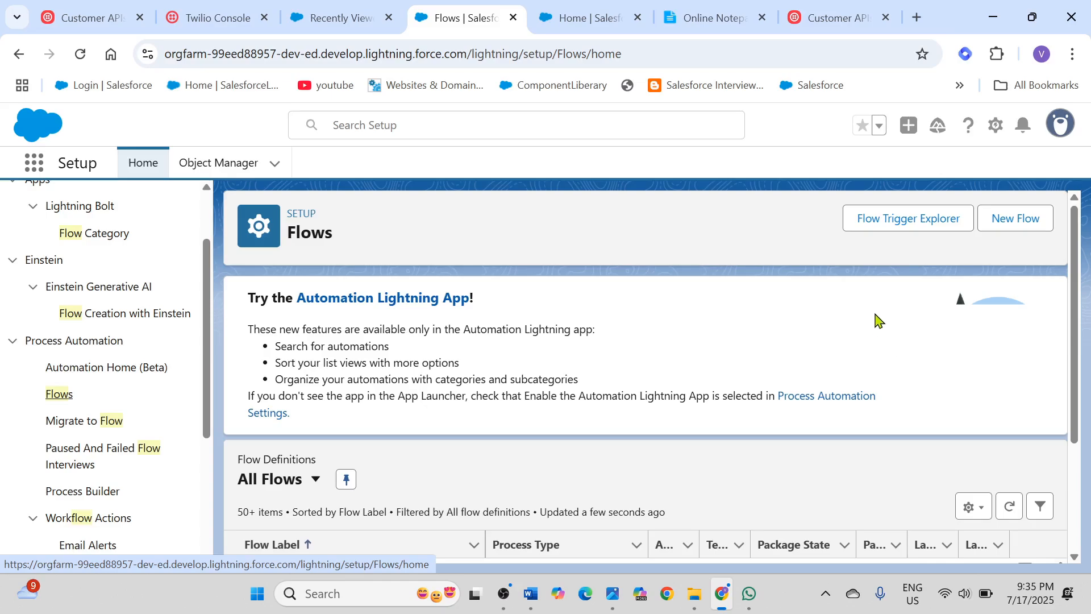
# Step: Create a new Record-Triggered Flow from the Triggered automations category and close the introductory tip
pyautogui.click(1021, 221)
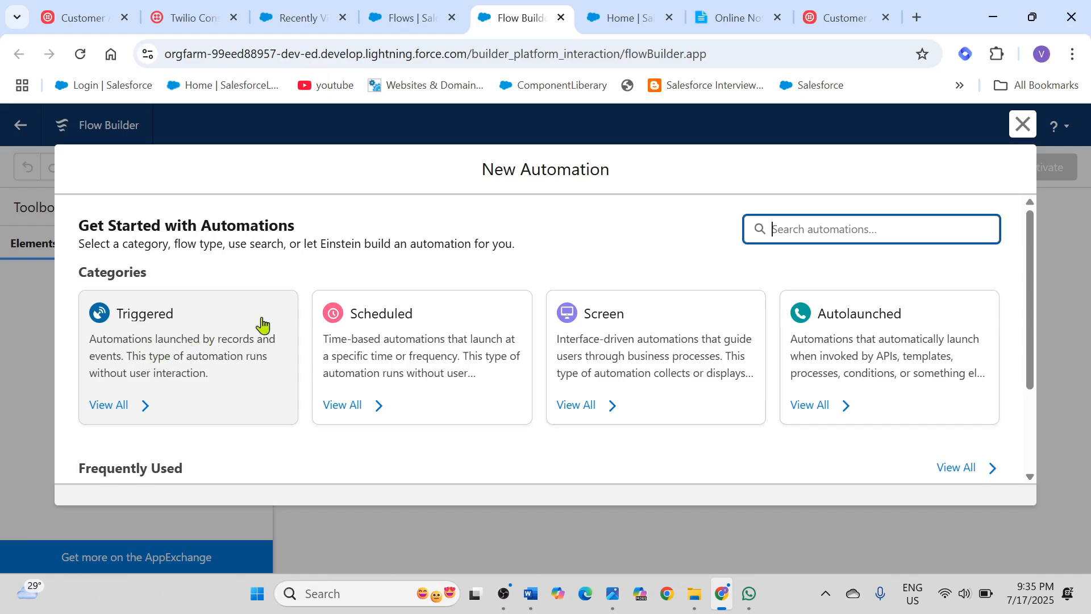
pyautogui.click(175, 344)
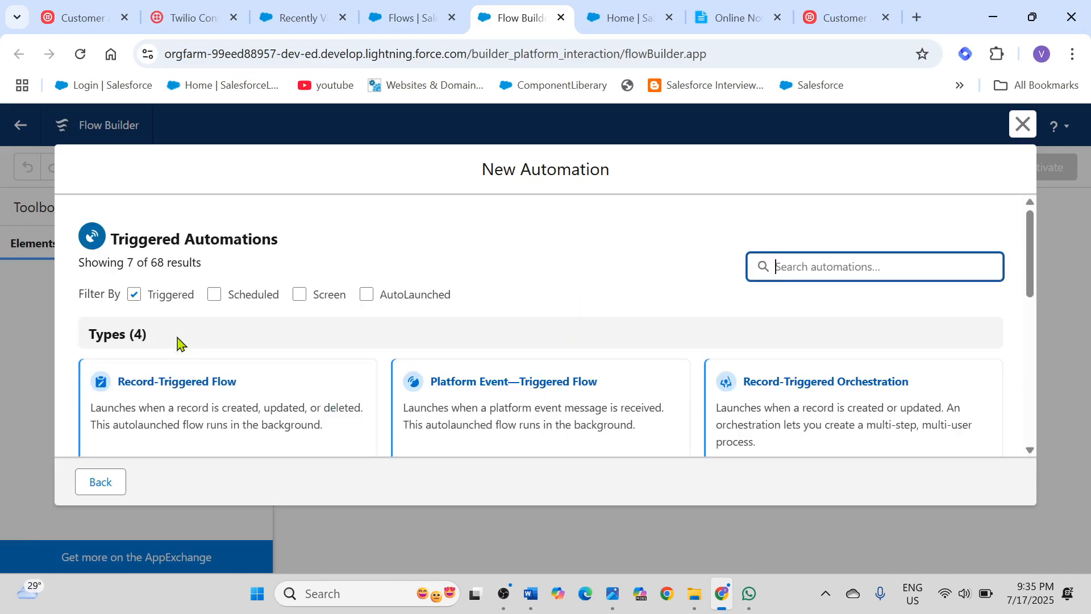
pyautogui.scroll(-2, 477, 370)
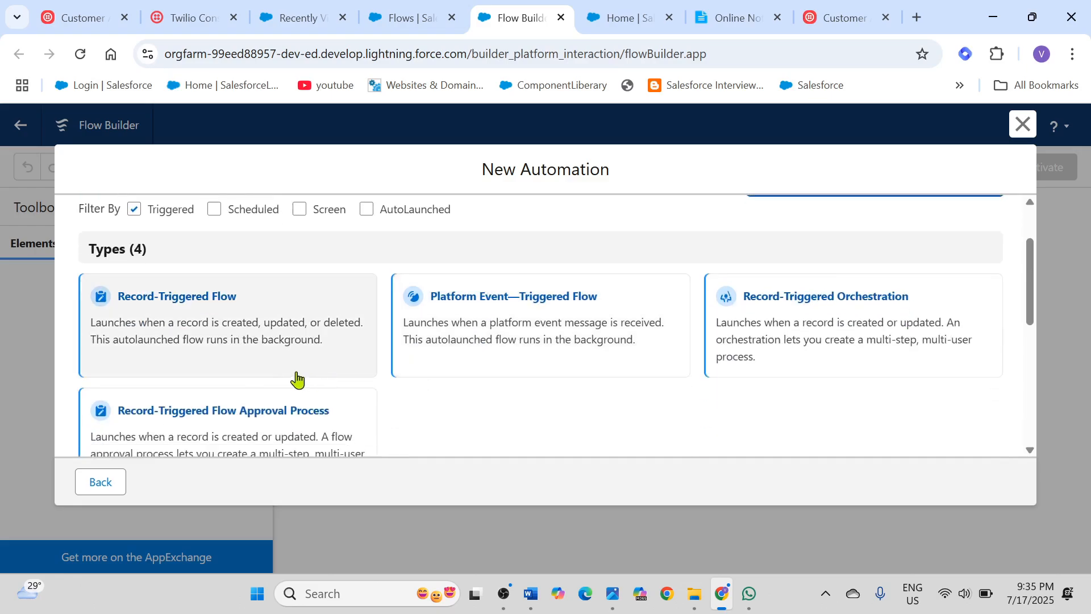
pyautogui.click(169, 313)
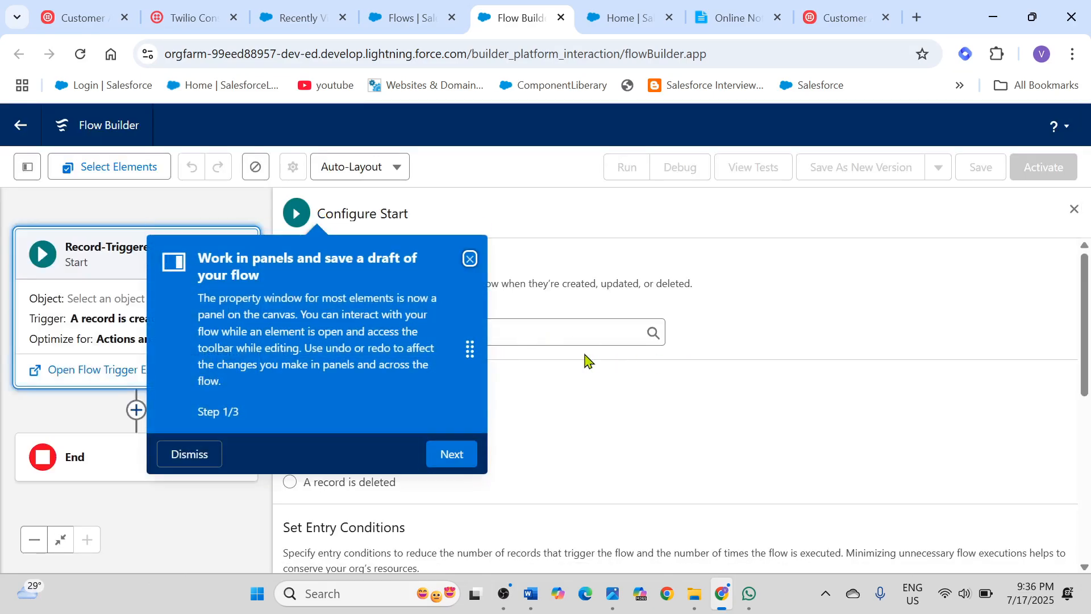
pyautogui.click(470, 259)
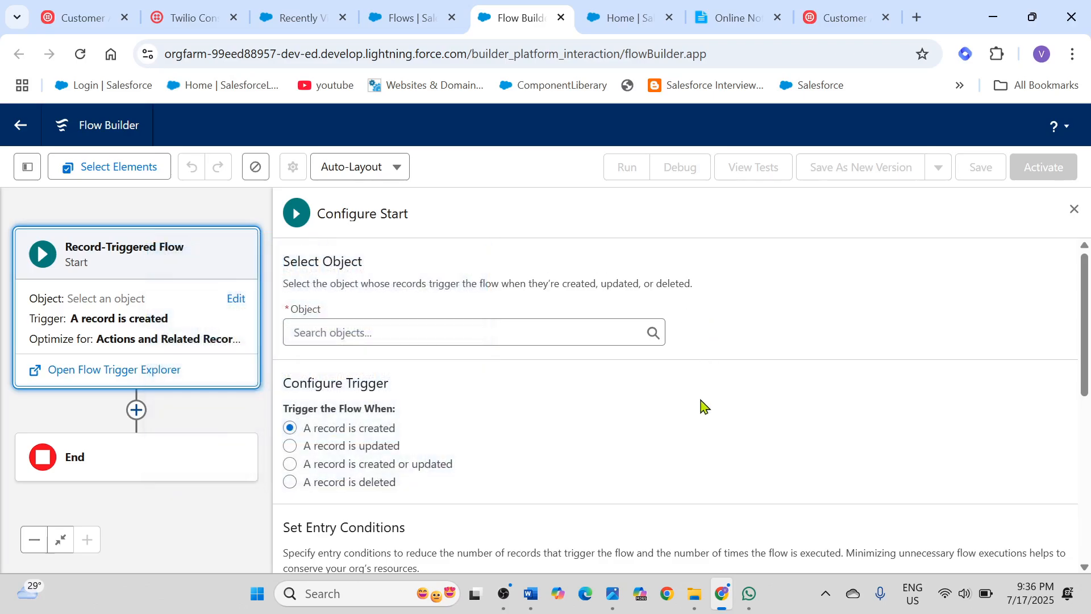
# Step: Set the object that triggers the flow to Case
pyautogui.scroll(-1, 703, 407)
pyautogui.scroll(1, 703, 407)
pyautogui.scroll(-1, 703, 407)
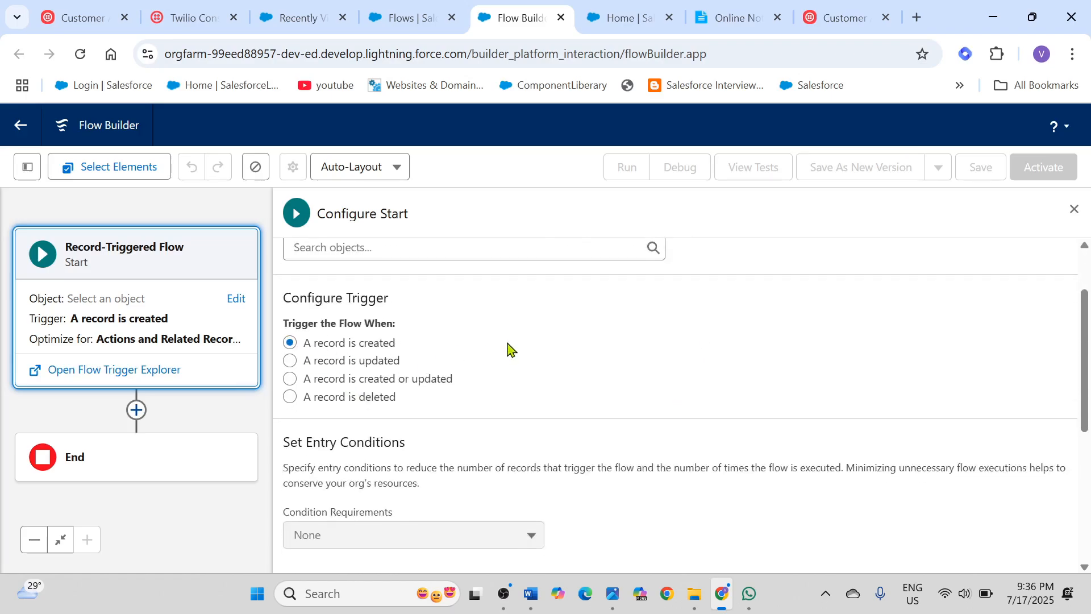
pyautogui.scroll(1, 516, 340)
pyautogui.click(400, 329)
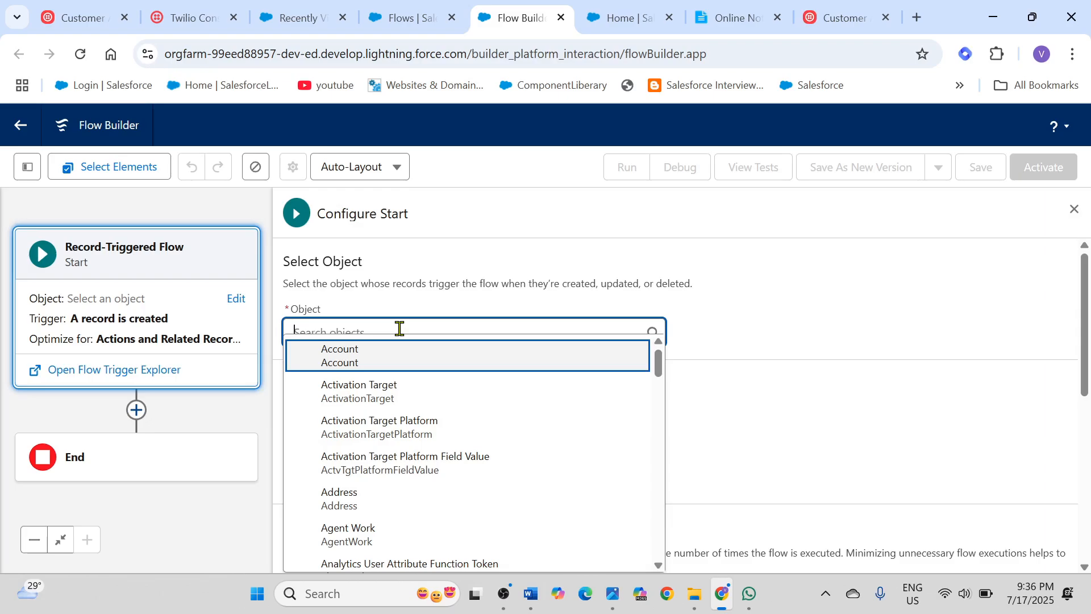
pyautogui.write('case')
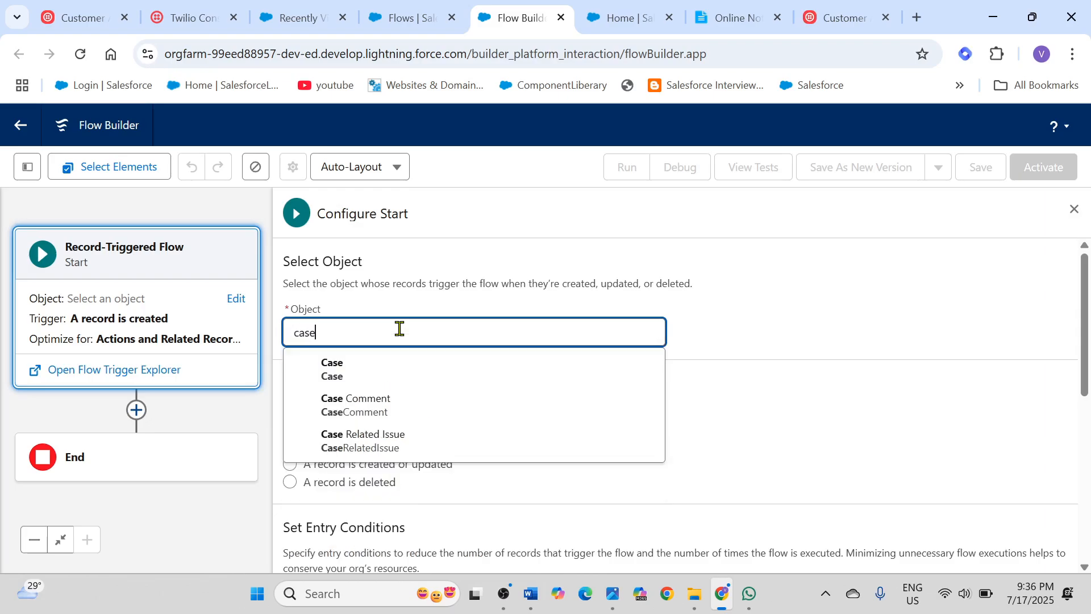
pyautogui.click(338, 376)
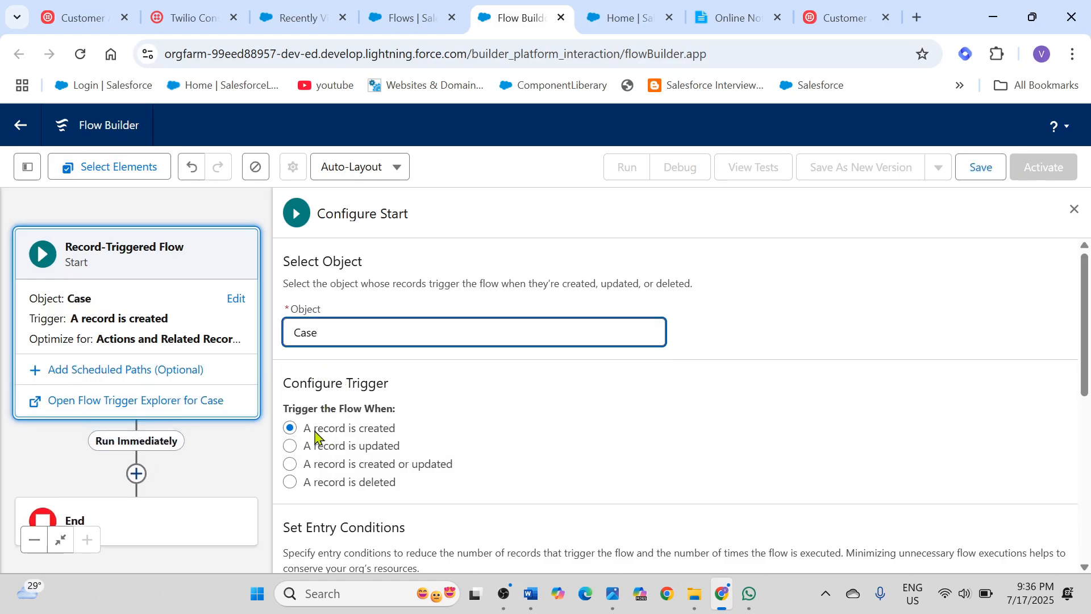
# Step: Review the flow's entry conditions and optimization settings, and enable the asynchronous path for external callouts
pyautogui.scroll(-1, 558, 438)
pyautogui.scroll(-3, 558, 437)
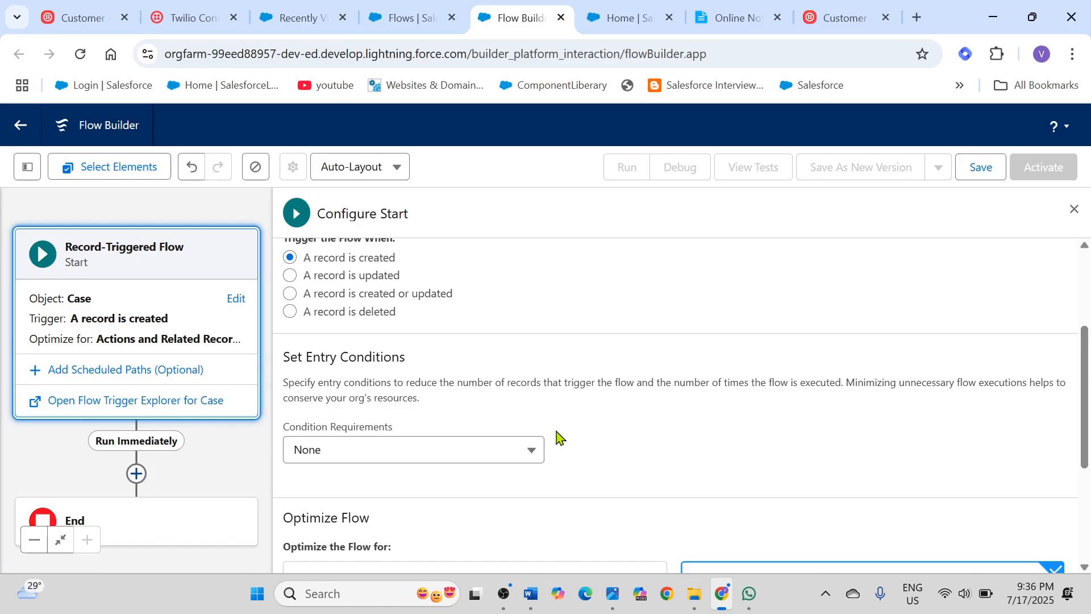
pyautogui.scroll(-2, 559, 437)
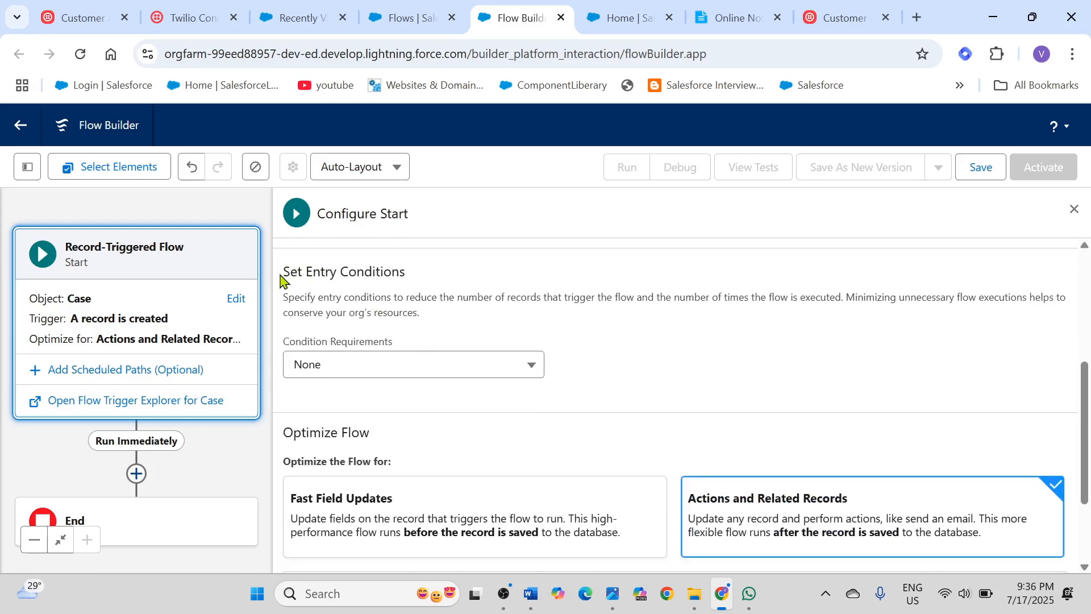
pyautogui.moveTo(284, 273); pyautogui.dragTo(417, 279)
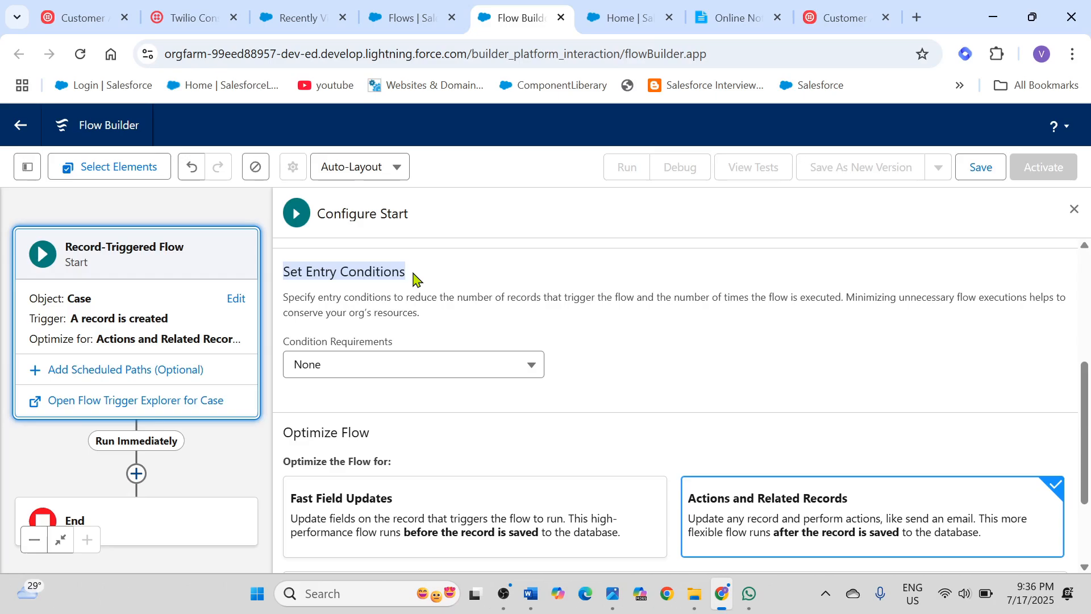
pyautogui.scroll(-2, 574, 349)
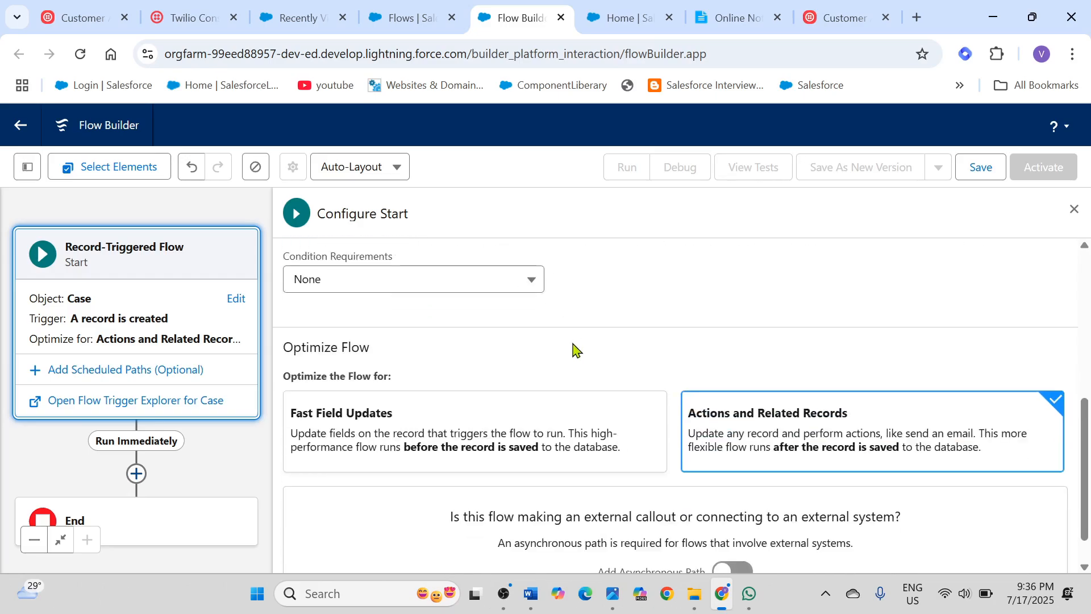
pyautogui.scroll(-1, 689, 361)
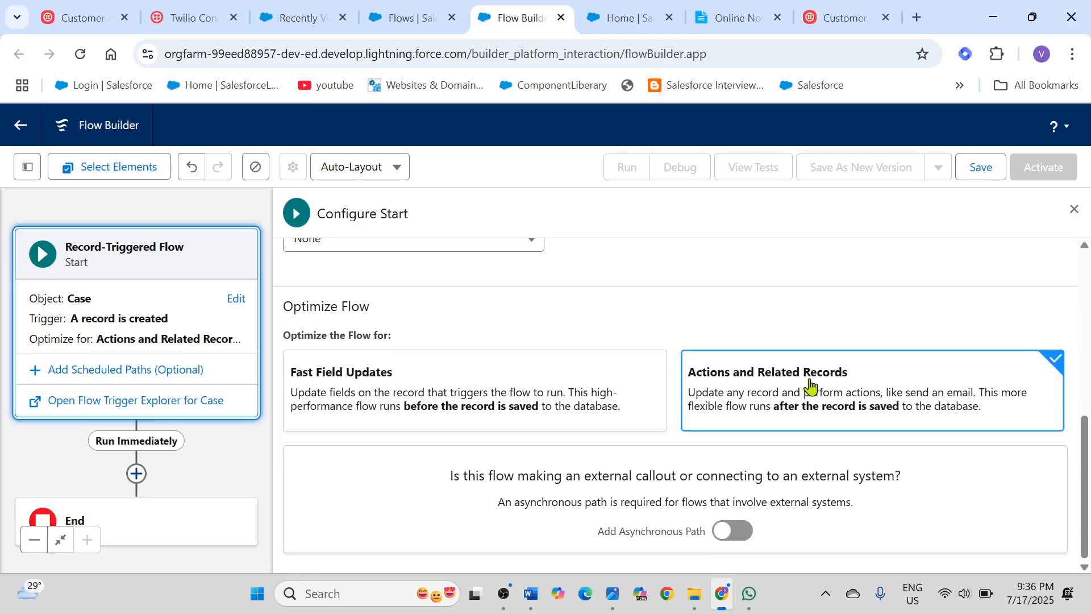
pyautogui.click(742, 534)
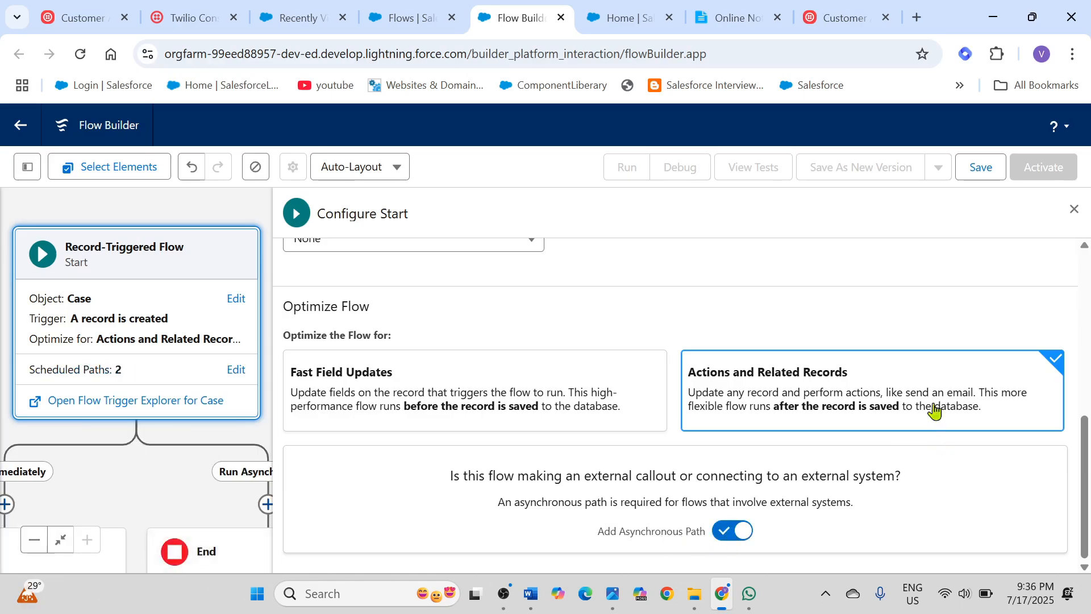
# Step: Save the flow with the label Flow_Send_WhatsApp_Twilio, copied from the Online Notepad instructions, and the matching API name
pyautogui.click(984, 180)
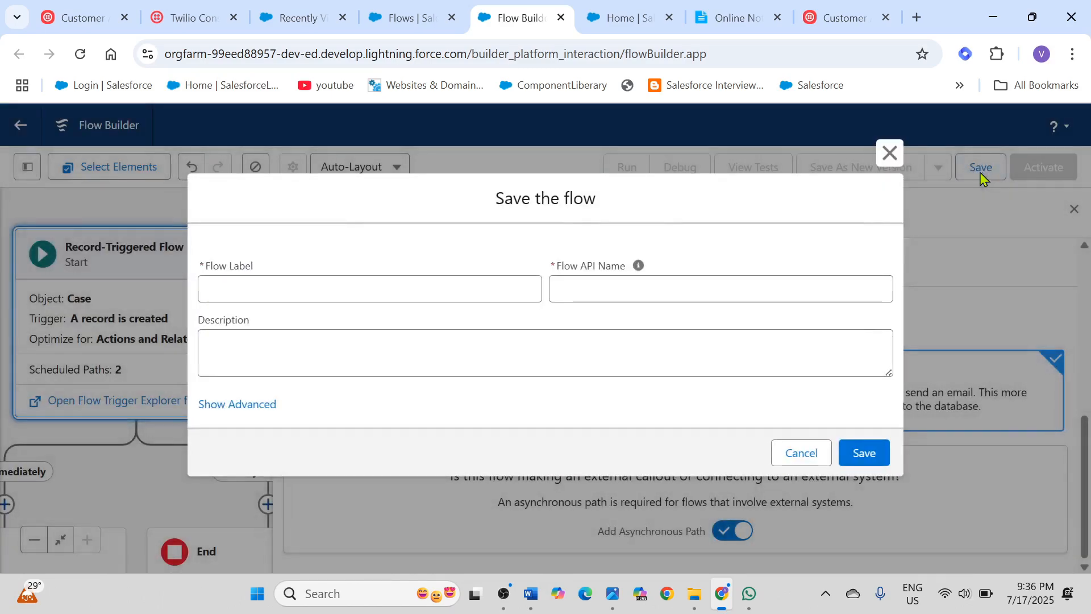
pyautogui.click(738, 26)
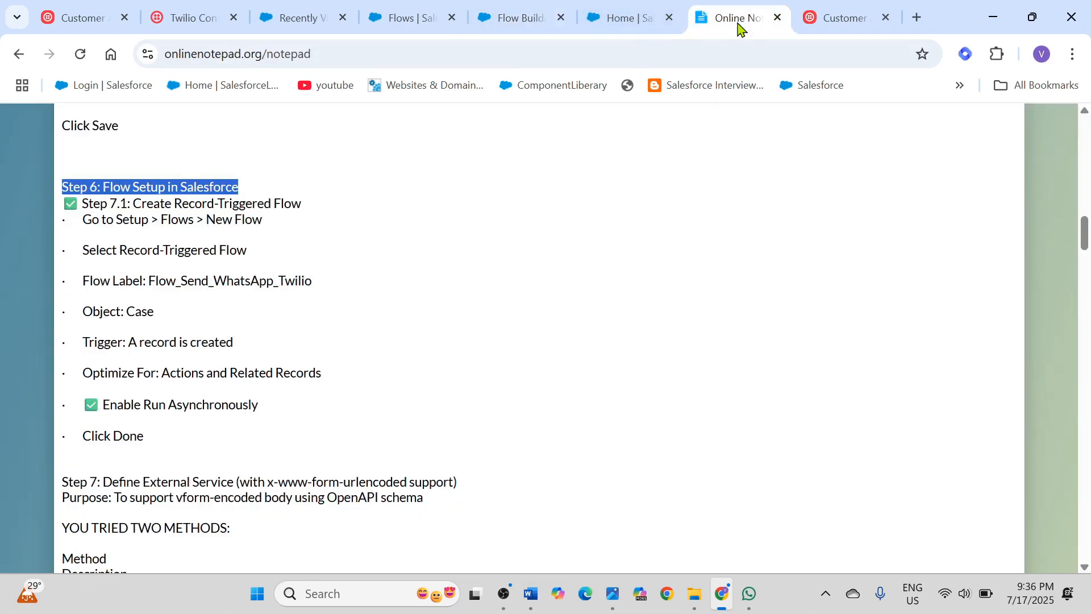
pyautogui.click(309, 316)
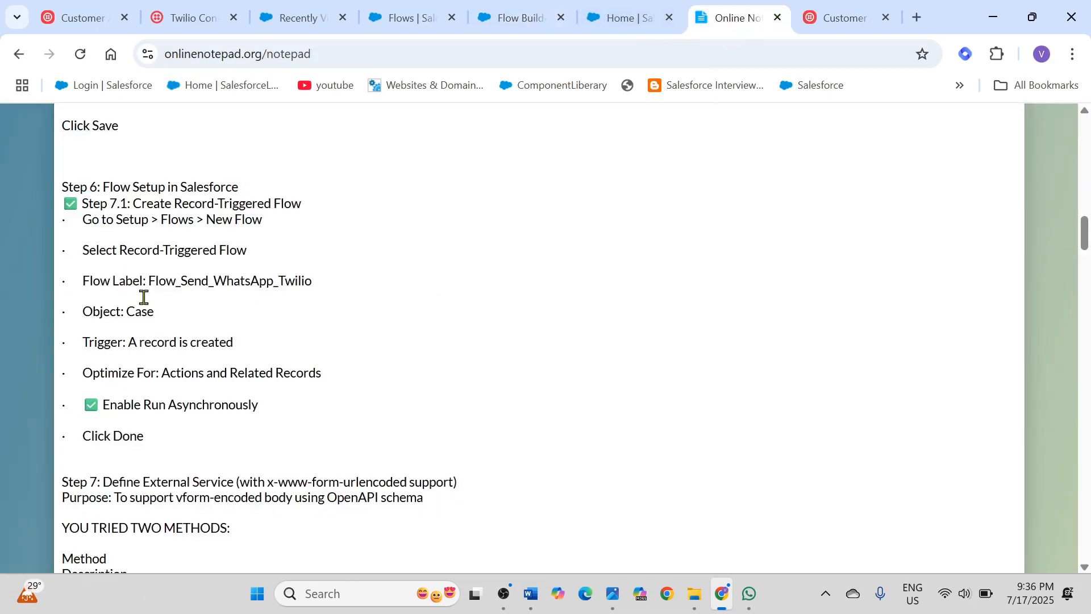
pyautogui.moveTo(151, 280); pyautogui.dragTo(307, 275)
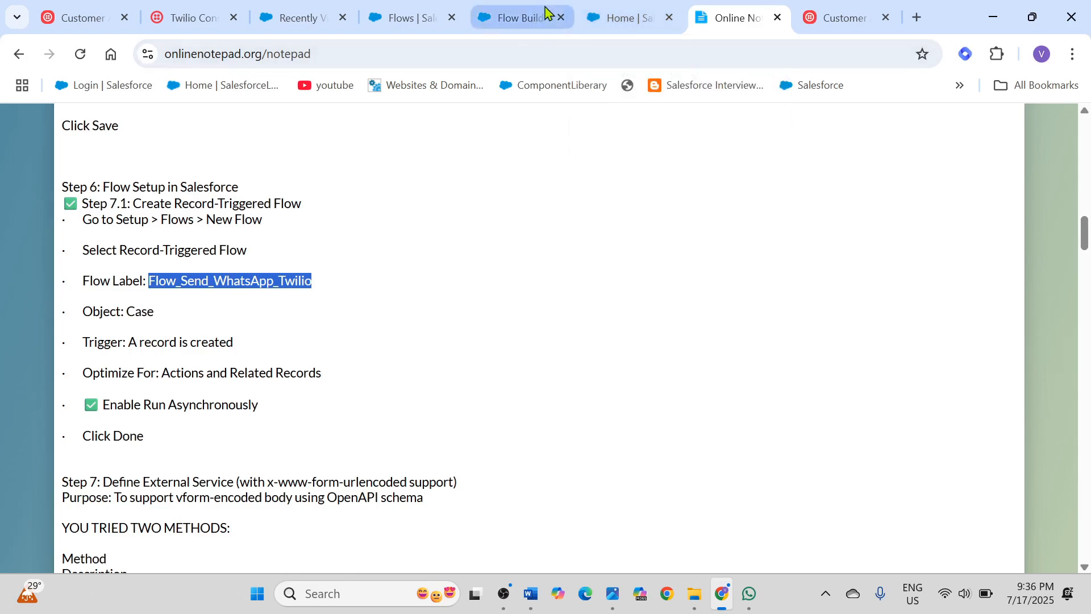
pyautogui.click(529, 17)
pyautogui.click(282, 285)
pyautogui.write('Flow_Send_WhatsApp_Twilio')
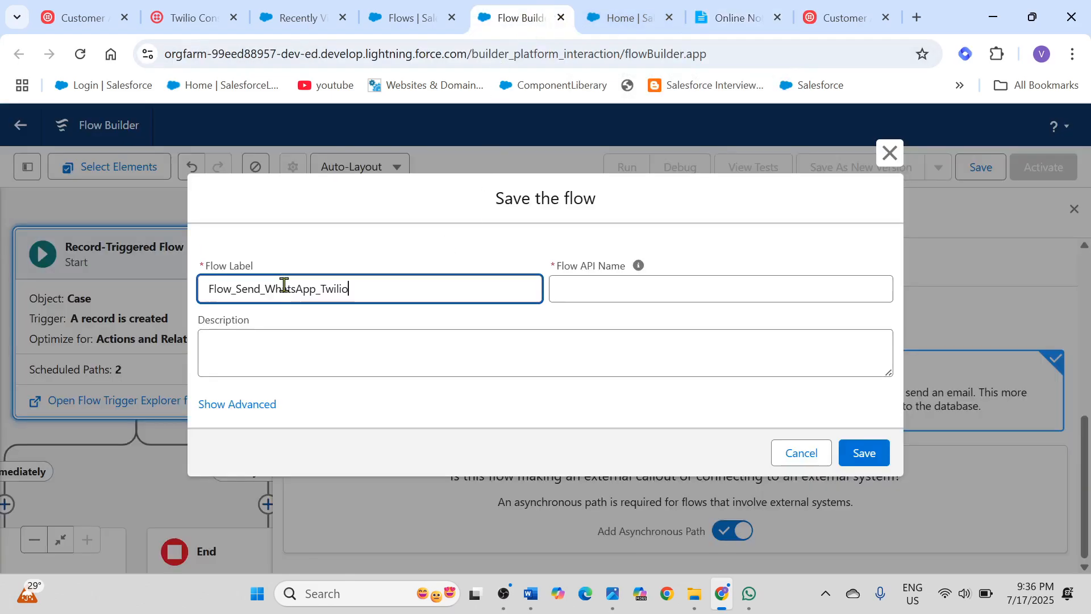
pyautogui.click(582, 287)
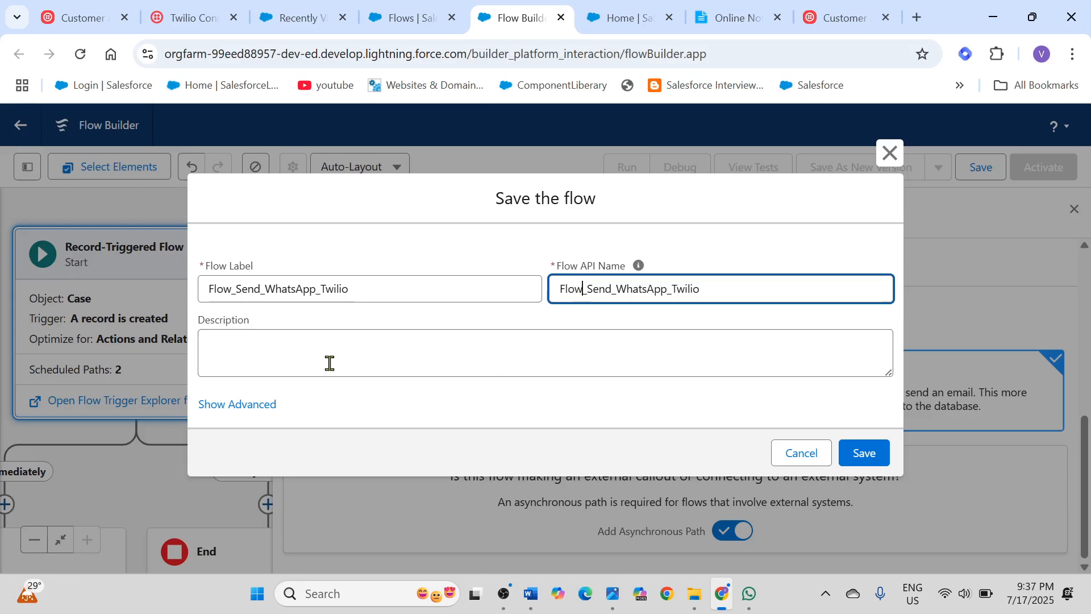
pyautogui.click(864, 453)
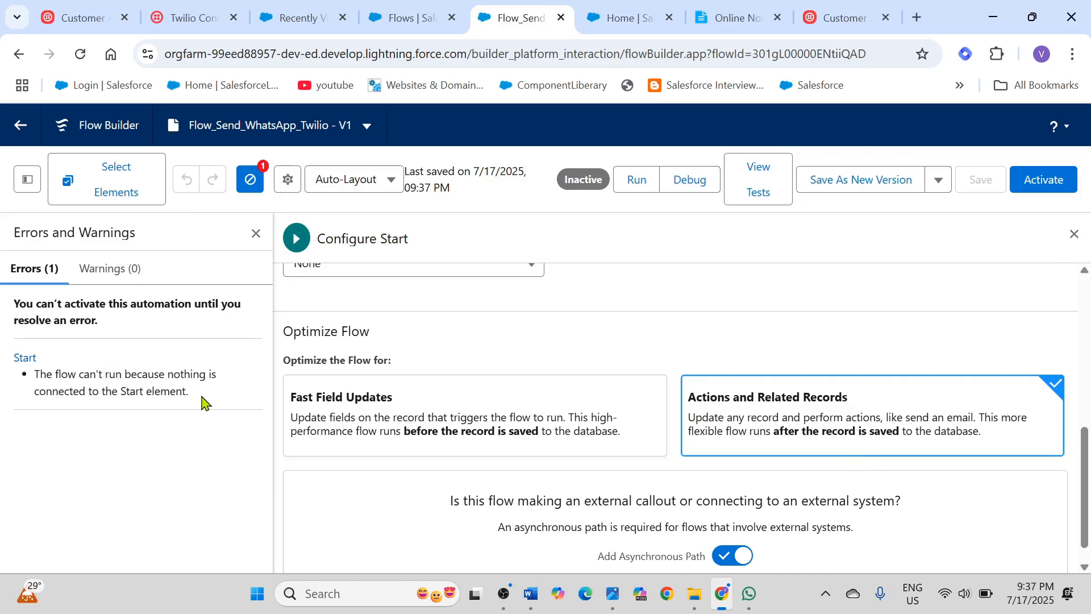
# Step: Read the flow's error list, close it along with the start configuration, and center the flow diagram on the canvas
pyautogui.moveTo(193, 398); pyautogui.dragTo(27, 376)
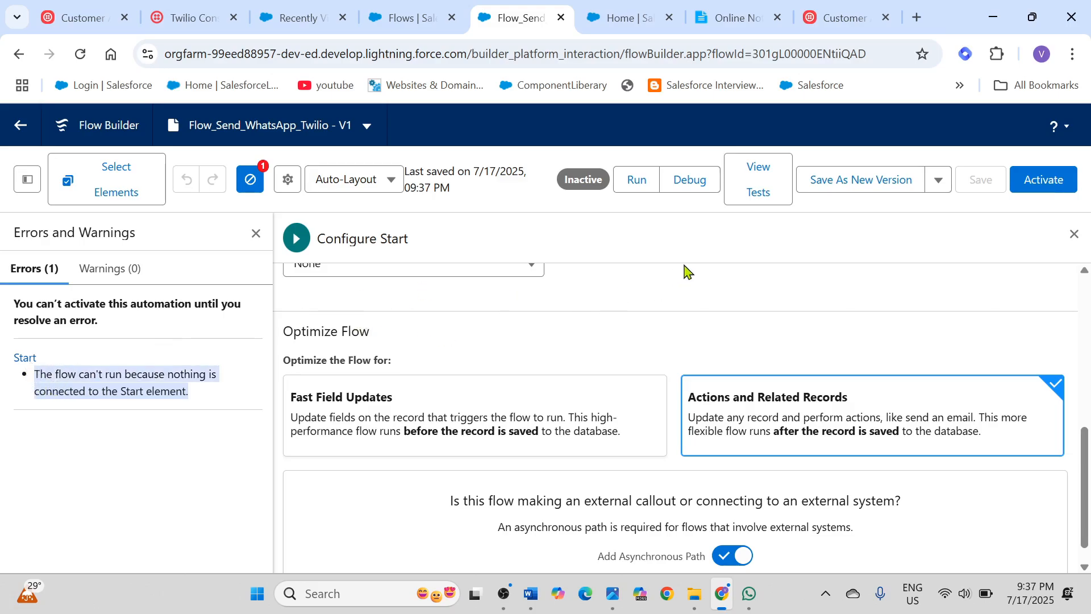
pyautogui.click(256, 233)
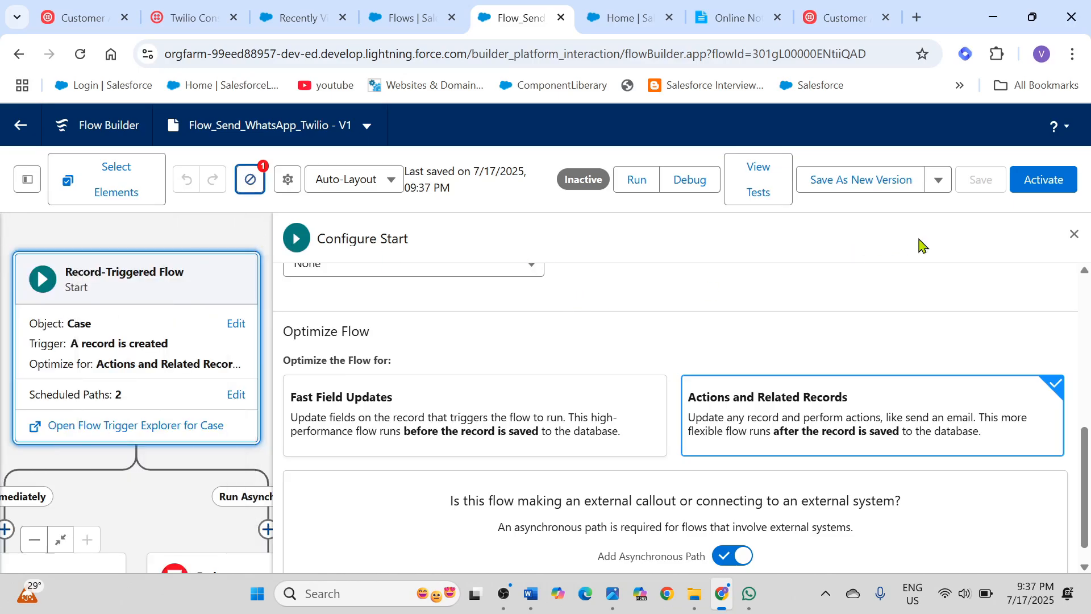
pyautogui.click(1074, 233)
pyautogui.moveTo(166, 291); pyautogui.dragTo(543, 255)
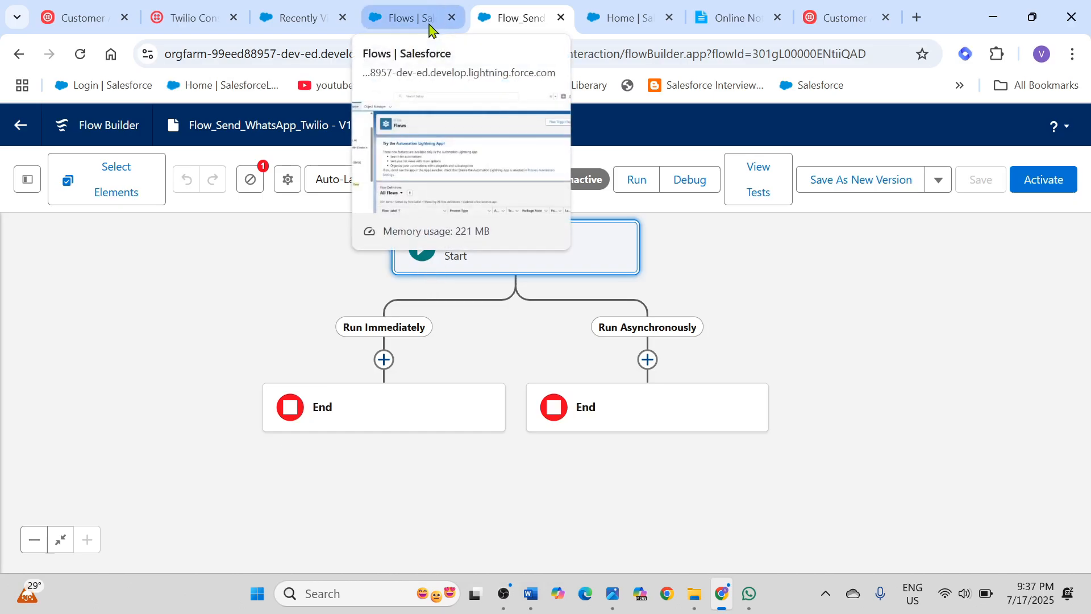
# Step: Review the record-triggered flow instructions under Step 7.1 in Online Notepad, from creating the flow through Click Done
pyautogui.click(720, 20)
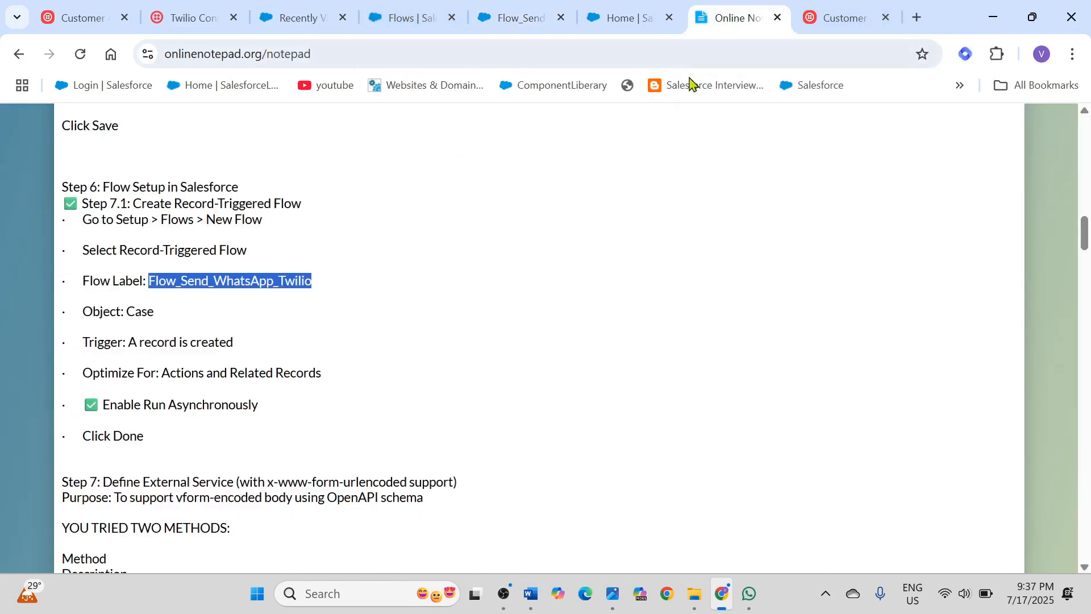
pyautogui.scroll(-2, 601, 246)
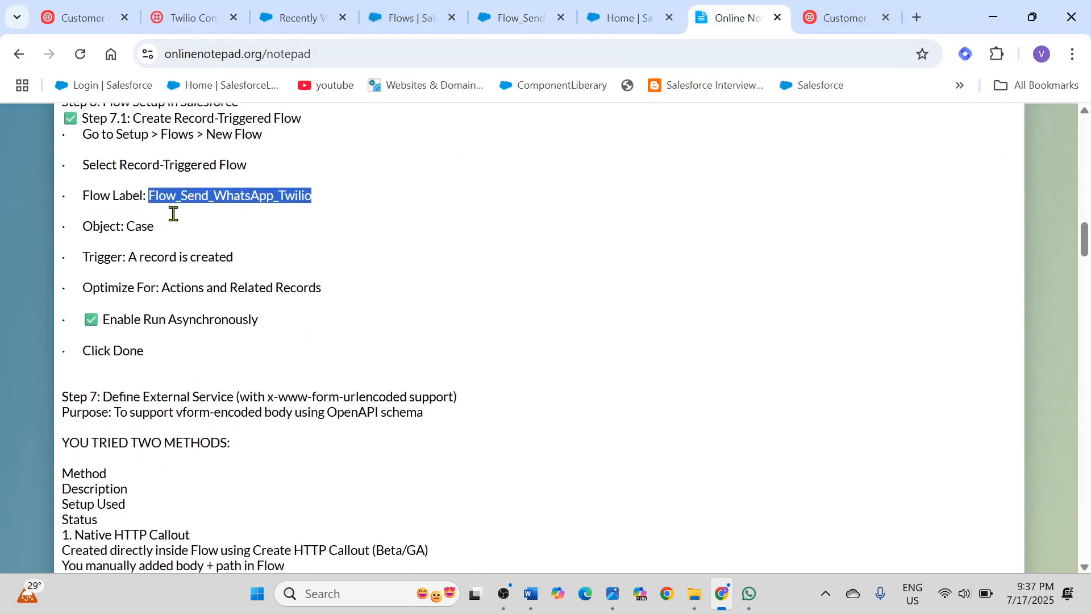
pyautogui.moveTo(168, 351); pyautogui.dragTo(70, 128)
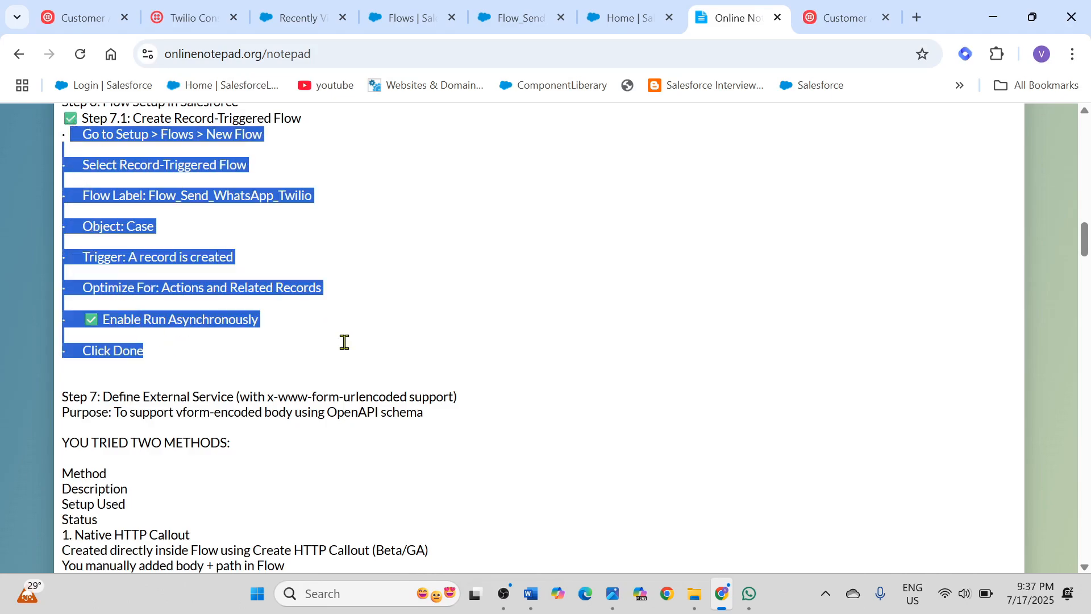
# Step: Add an Action element to the Run Asynchronously path of the Flow_Send_WhatsApp_Twilio flow
pyautogui.scroll(-2, 344, 342)
pyautogui.scroll(-2, 344, 343)
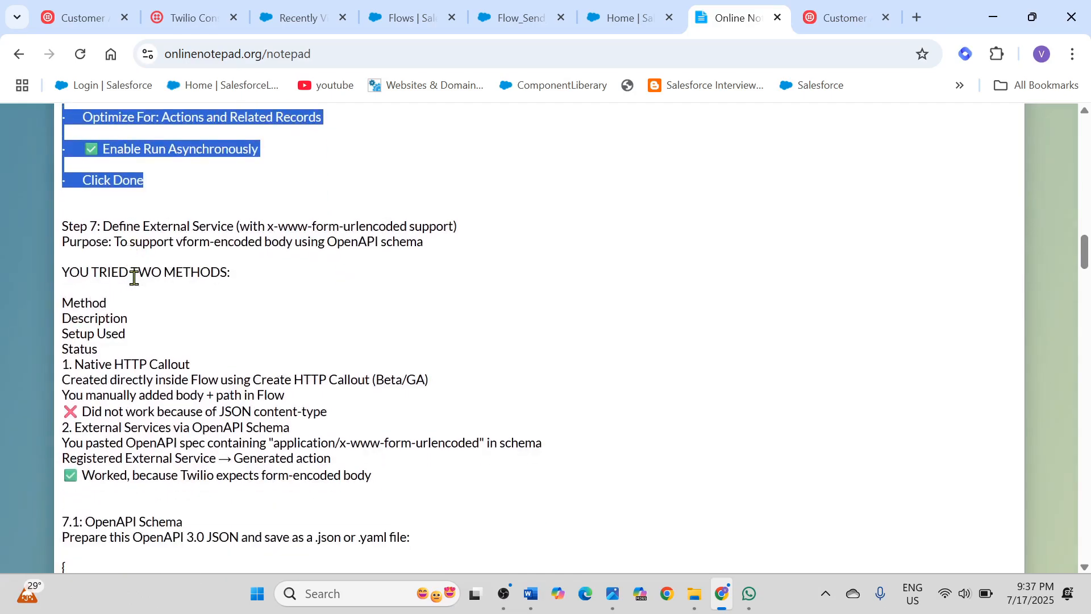
pyautogui.click(514, 17)
pyautogui.scroll(-3, 687, 469)
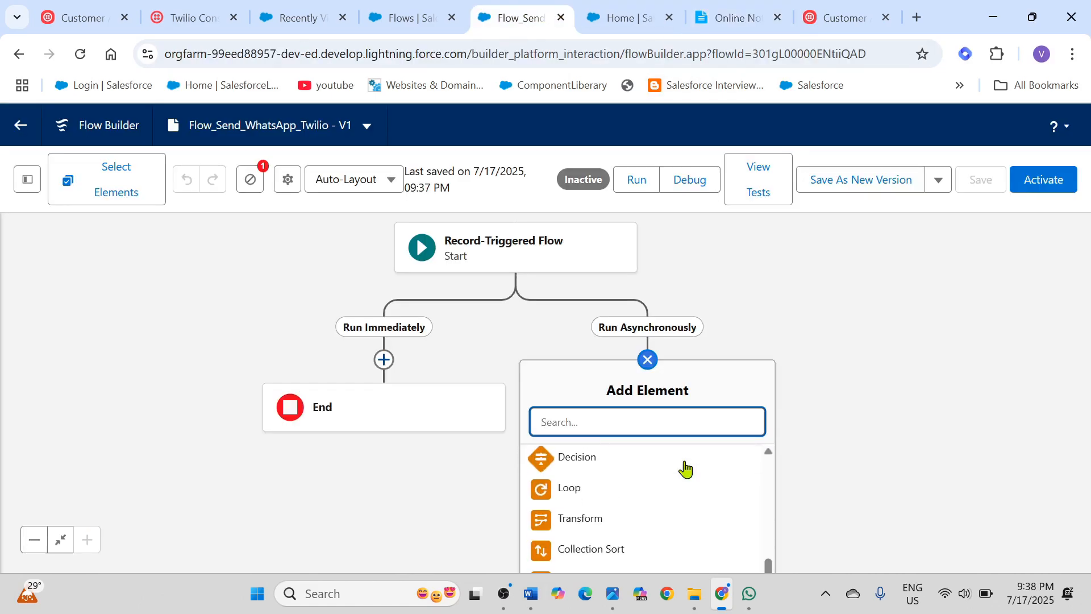
pyautogui.scroll(-3, 686, 469)
pyautogui.scroll(5, 687, 469)
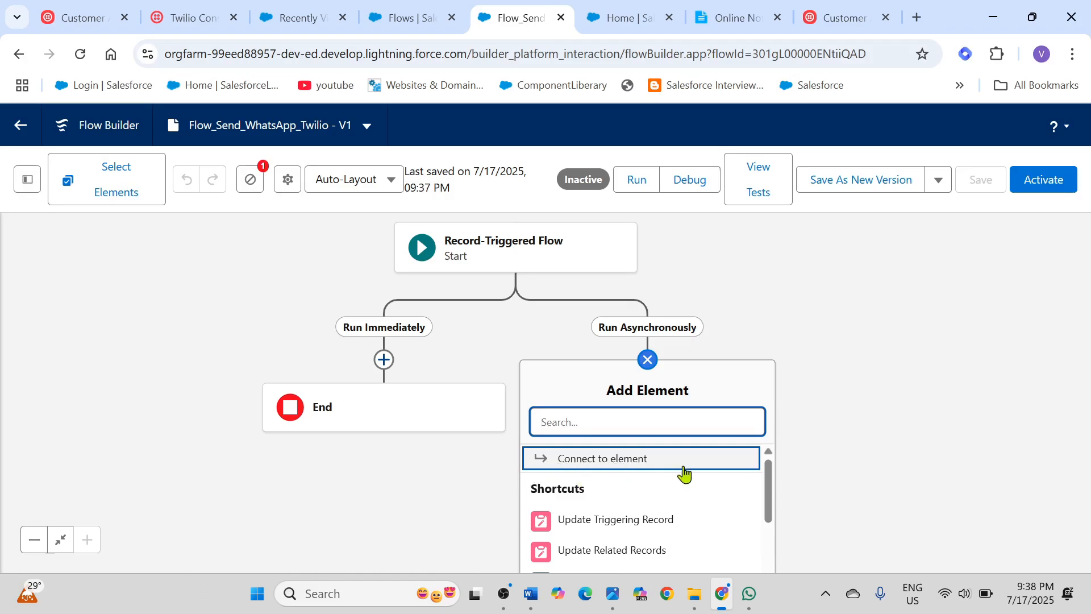
pyautogui.scroll(-3, 677, 489)
pyautogui.scroll(-3, 665, 503)
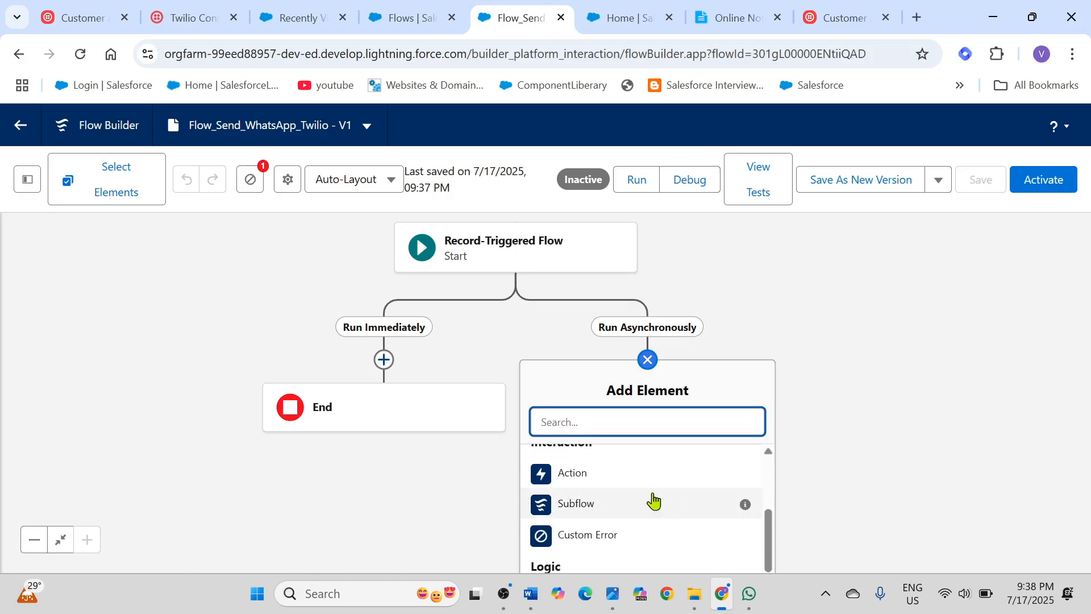
pyautogui.click(610, 477)
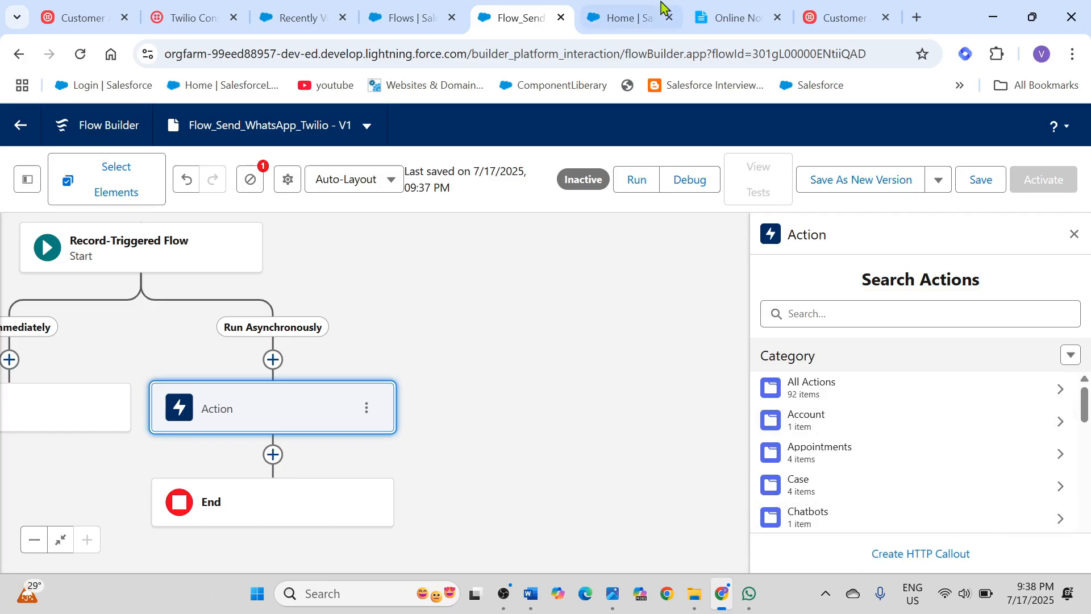
# Step: Read the Native HTTP Callout method under Step 7 in Online Notepad and check it against the flow's new Action element
pyautogui.click(751, 21)
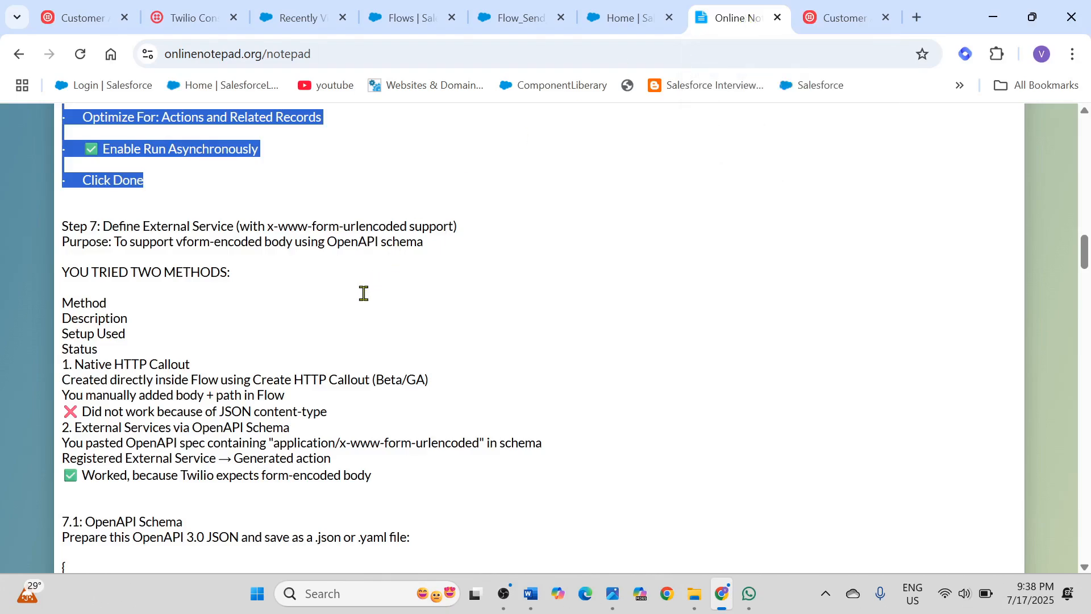
pyautogui.scroll(2, 344, 313)
pyautogui.scroll(1, 344, 312)
pyautogui.scroll(-2, 344, 312)
pyautogui.click(221, 324)
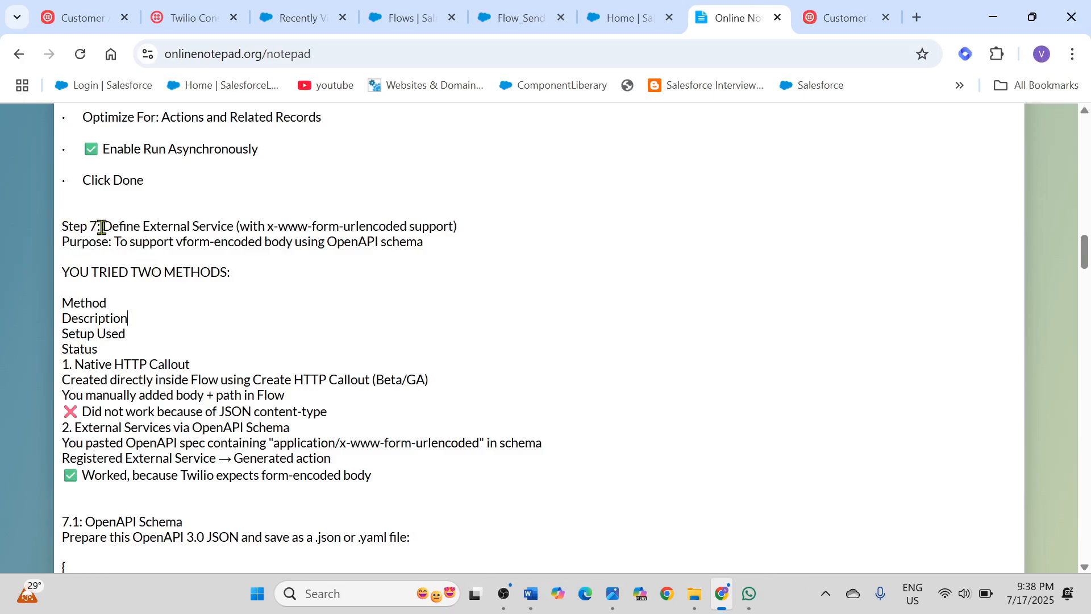
pyautogui.moveTo(61, 367); pyautogui.dragTo(193, 365)
pyautogui.click(189, 365)
pyautogui.moveTo(61, 380); pyautogui.dragTo(373, 382)
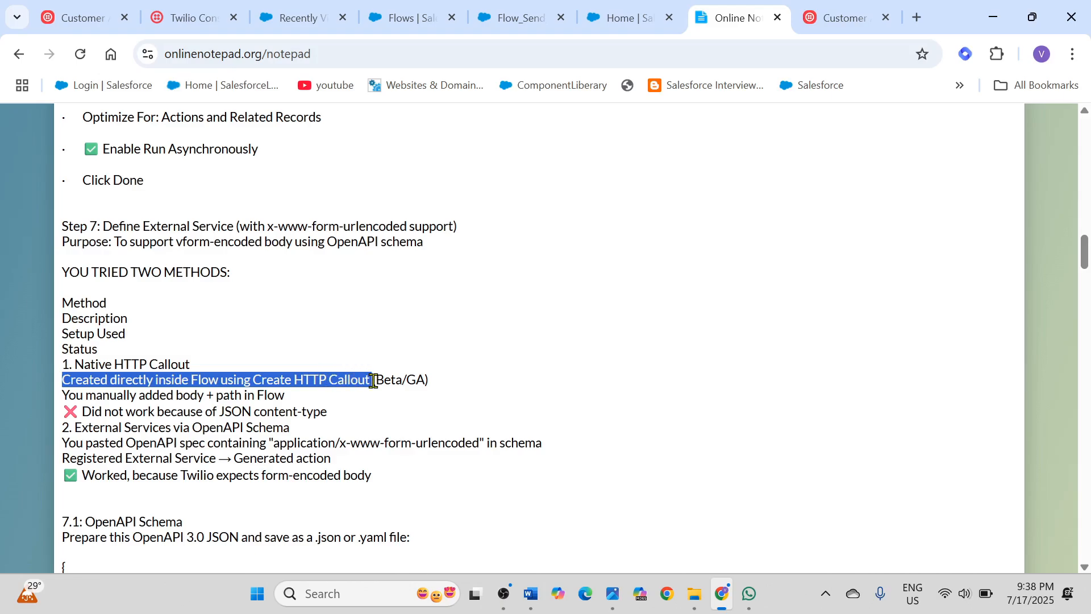
pyautogui.click(640, 22)
pyautogui.click(505, 27)
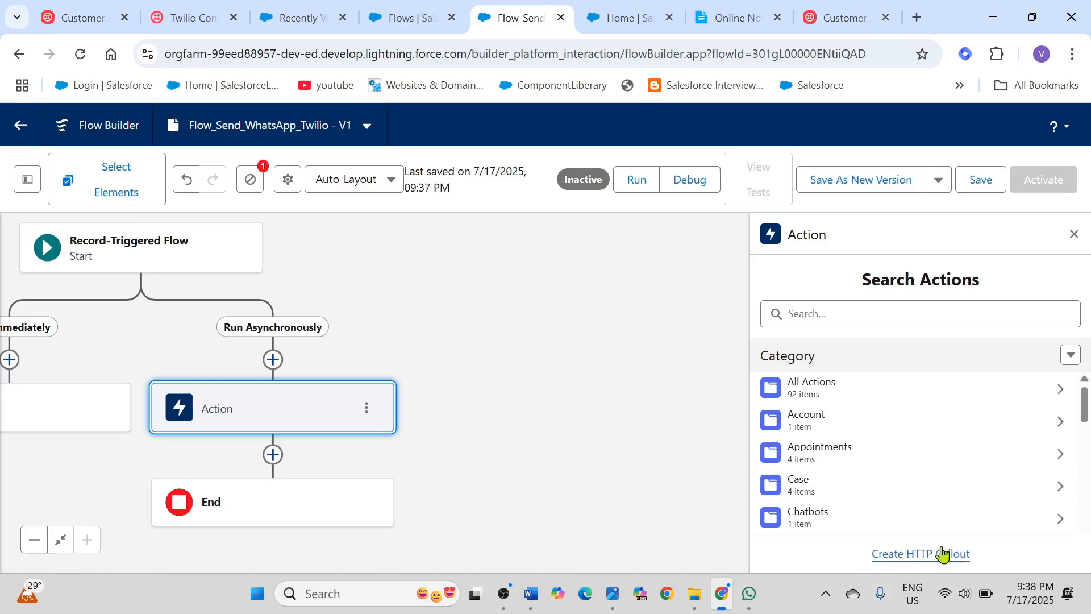
# Step: Copy the term External Service from the Online Notepad instructions and use it to find and open External Services in Salesforce Setup
pyautogui.click(736, 21)
pyautogui.moveTo(126, 458); pyautogui.dragTo(213, 455)
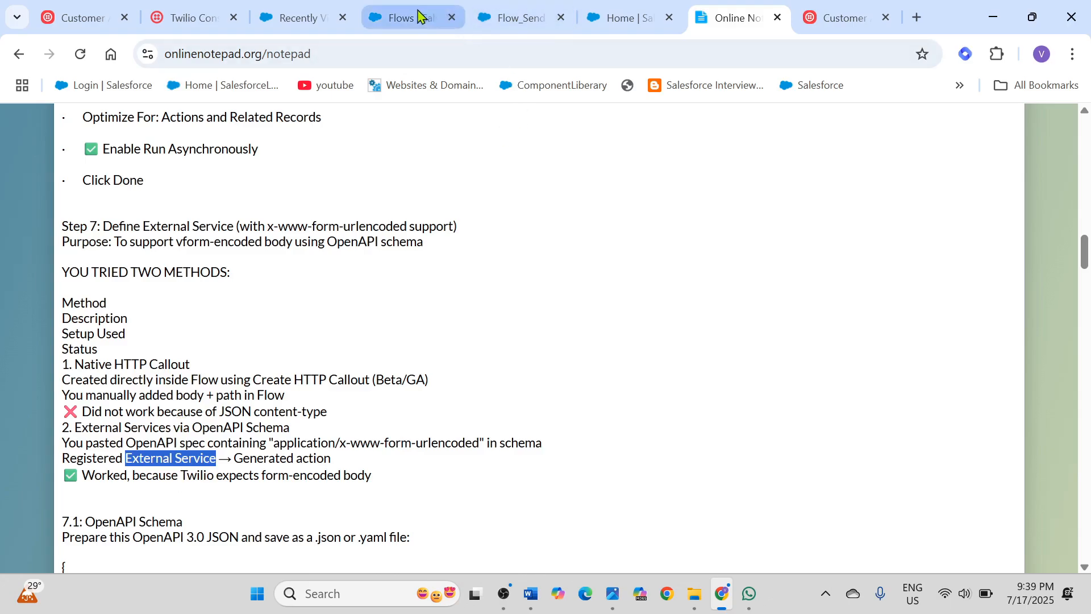
pyautogui.click(295, 19)
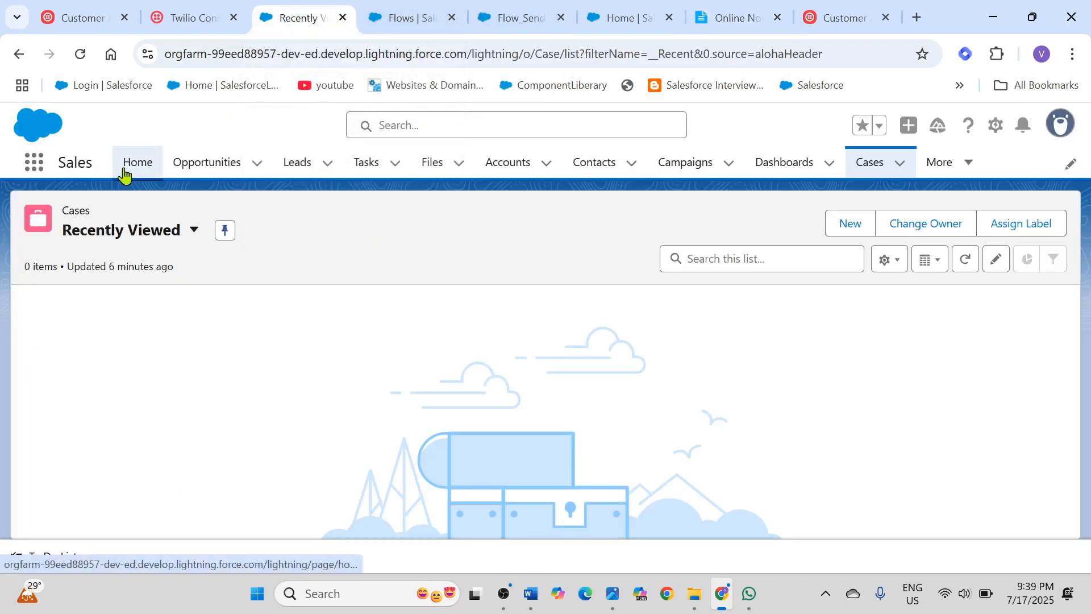
pyautogui.click(634, 29)
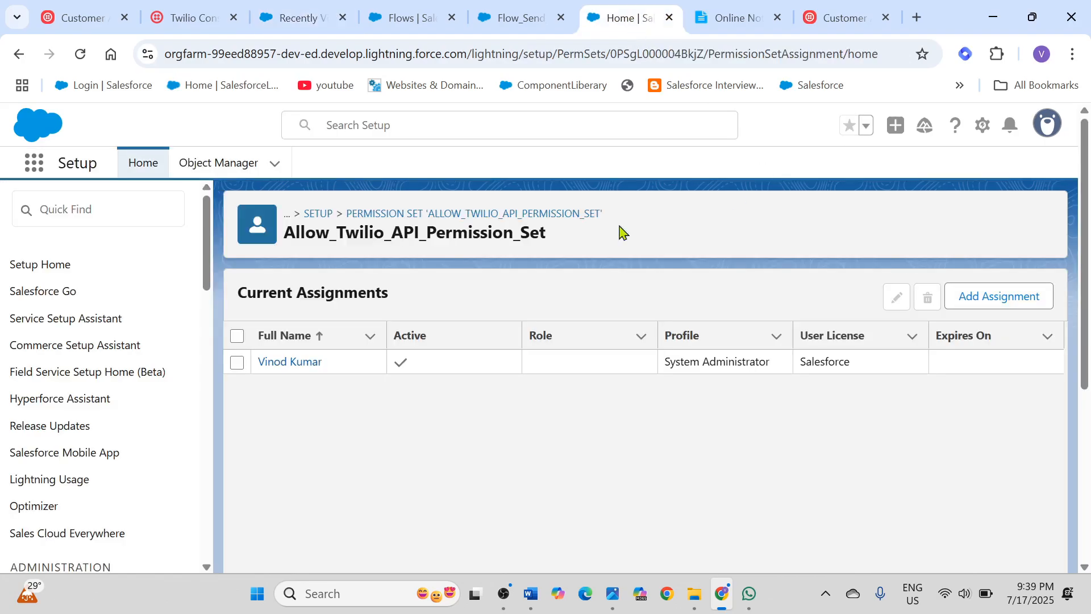
pyautogui.click(67, 204)
pyautogui.write('External Service')
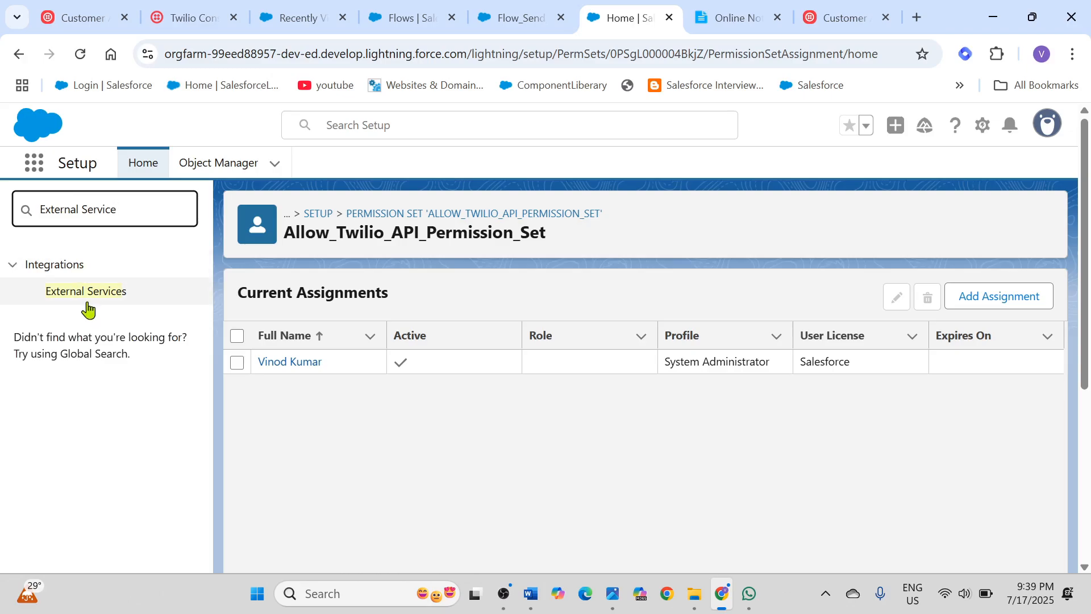
pyautogui.click(72, 298)
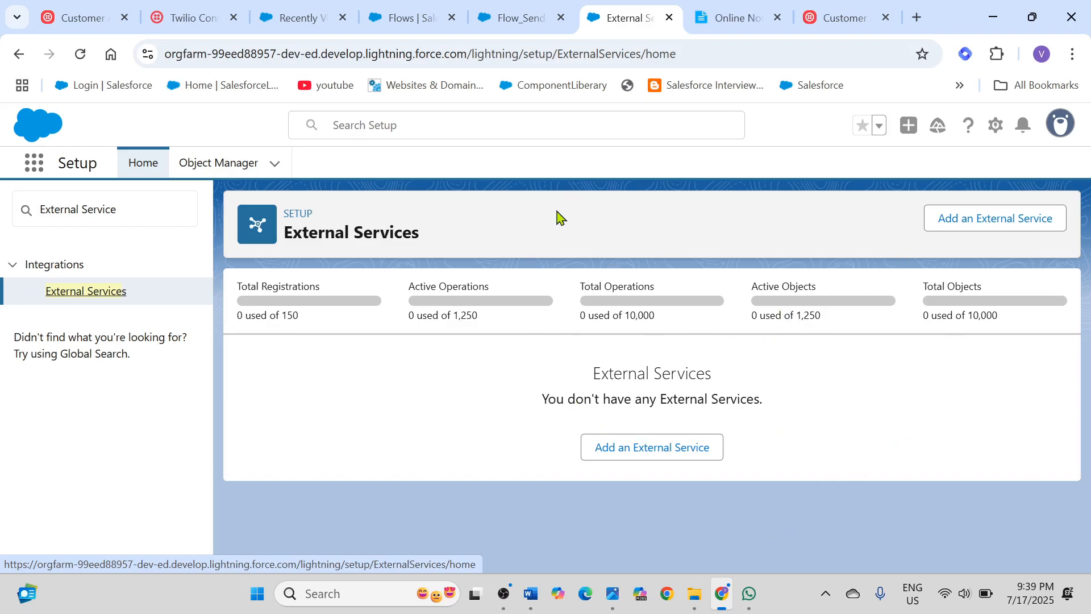
# Step: Start a new HTTP callout for the flow's Action element and open the reference image WhatsappTwilioRequestBody_JSON.png in Photos
pyautogui.click(518, 20)
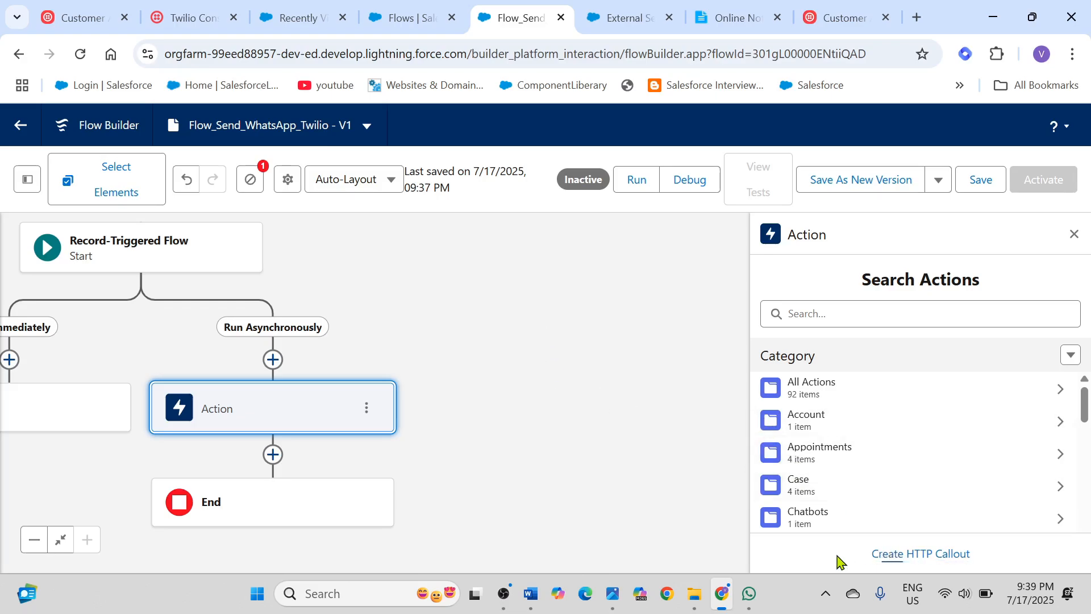
pyautogui.click(924, 562)
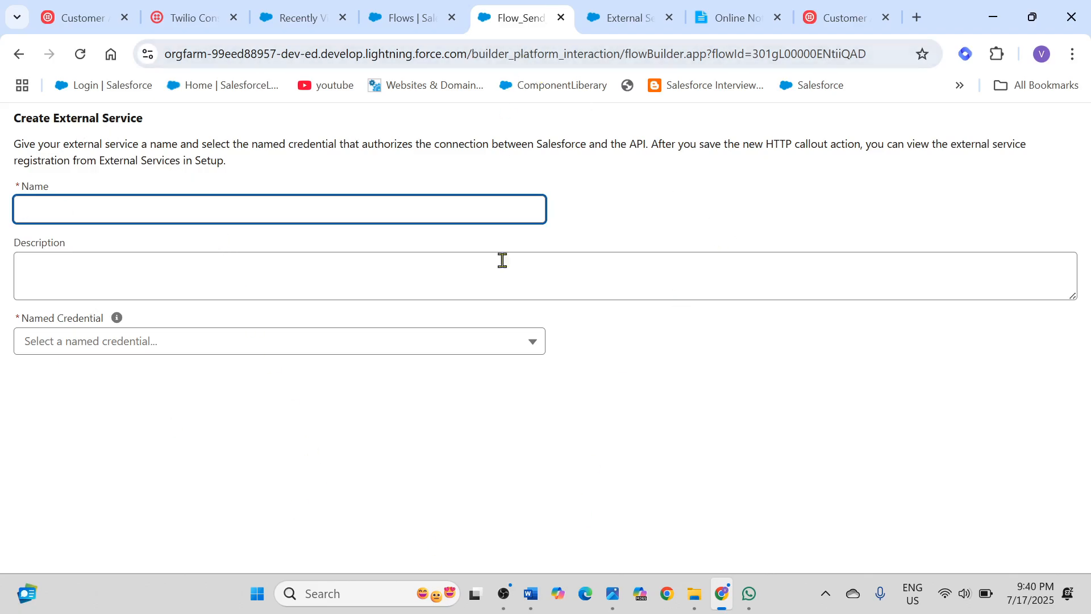
pyautogui.click(612, 596)
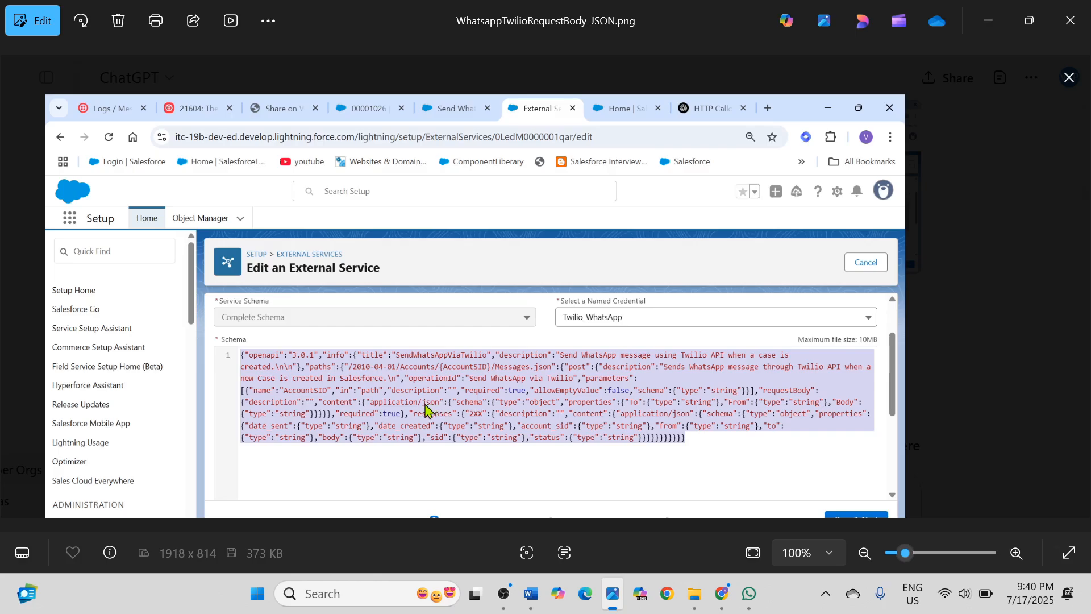
# Step: Check the reference image WhatsappTwilioRequestBody_JSON.png and reread the Native HTTP Callout method under Step 7 in Online Notepad
pyautogui.click(988, 22)
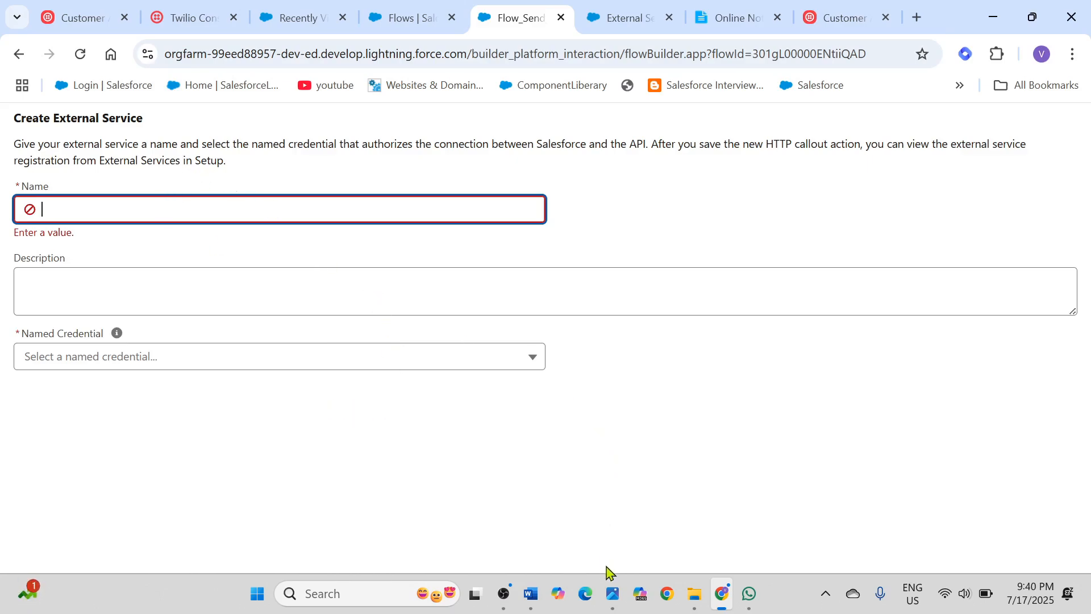
pyautogui.click(614, 594)
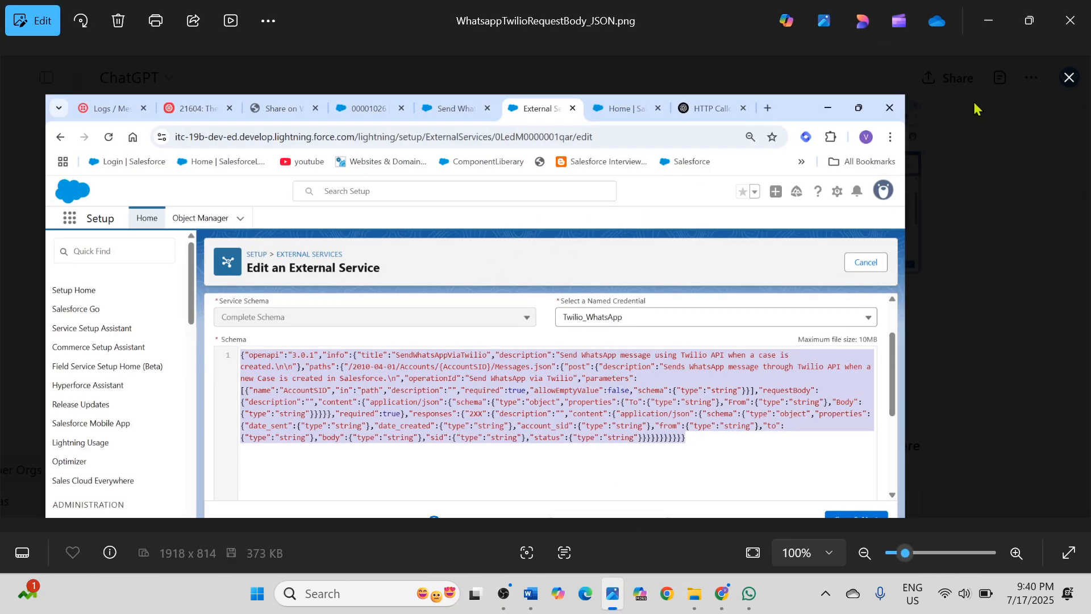
pyautogui.click(988, 20)
pyautogui.click(726, 20)
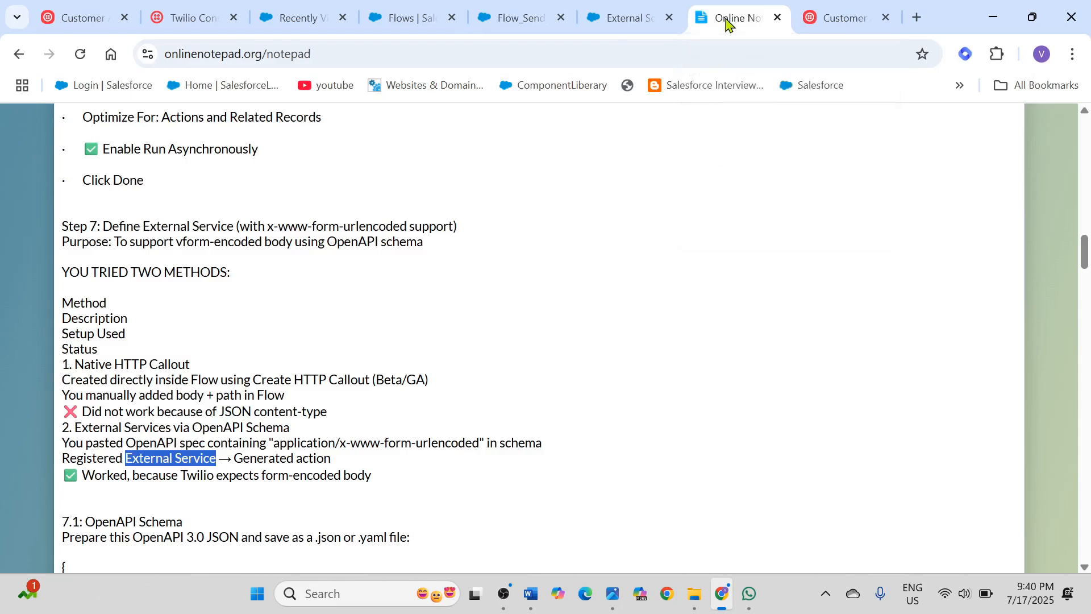
pyautogui.click(73, 365)
pyautogui.moveTo(72, 365); pyautogui.dragTo(191, 364)
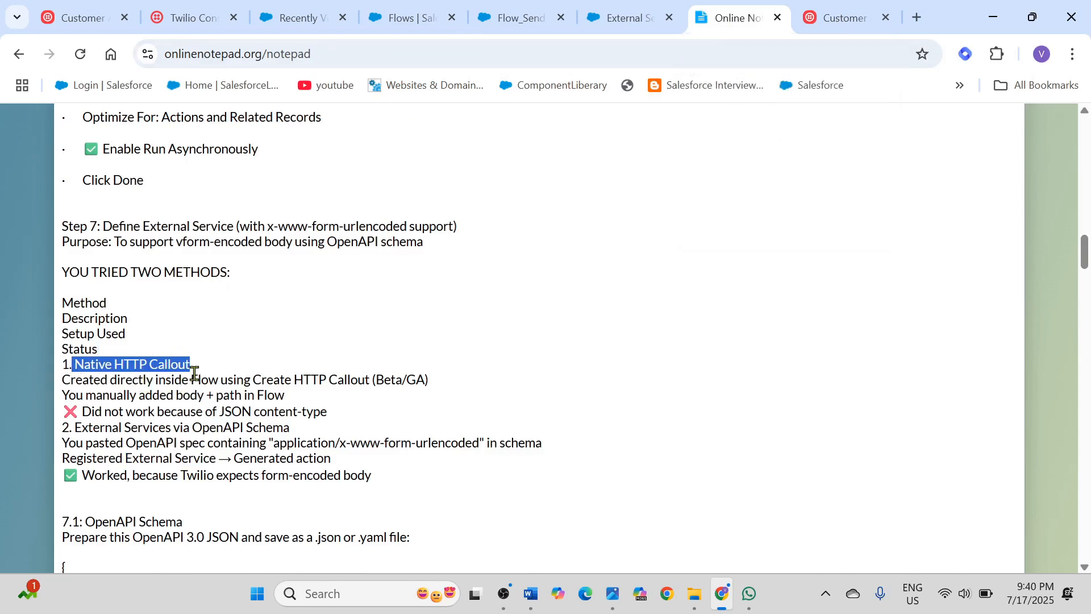
pyautogui.click(196, 367)
pyautogui.moveTo(195, 367); pyautogui.dragTo(72, 367)
pyautogui.click(194, 365)
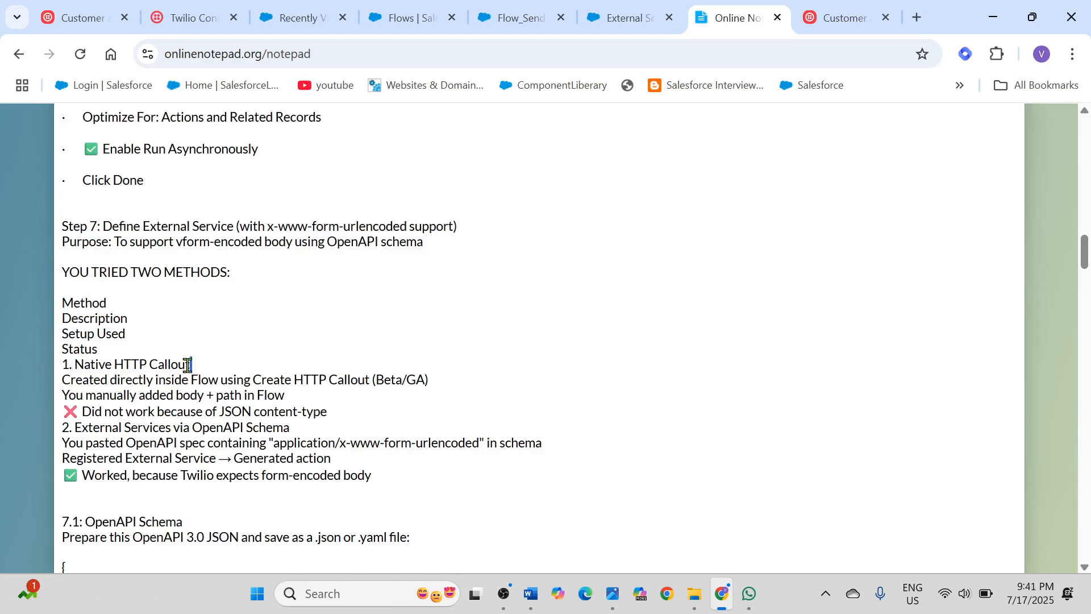
pyautogui.moveTo(193, 364); pyautogui.dragTo(105, 366)
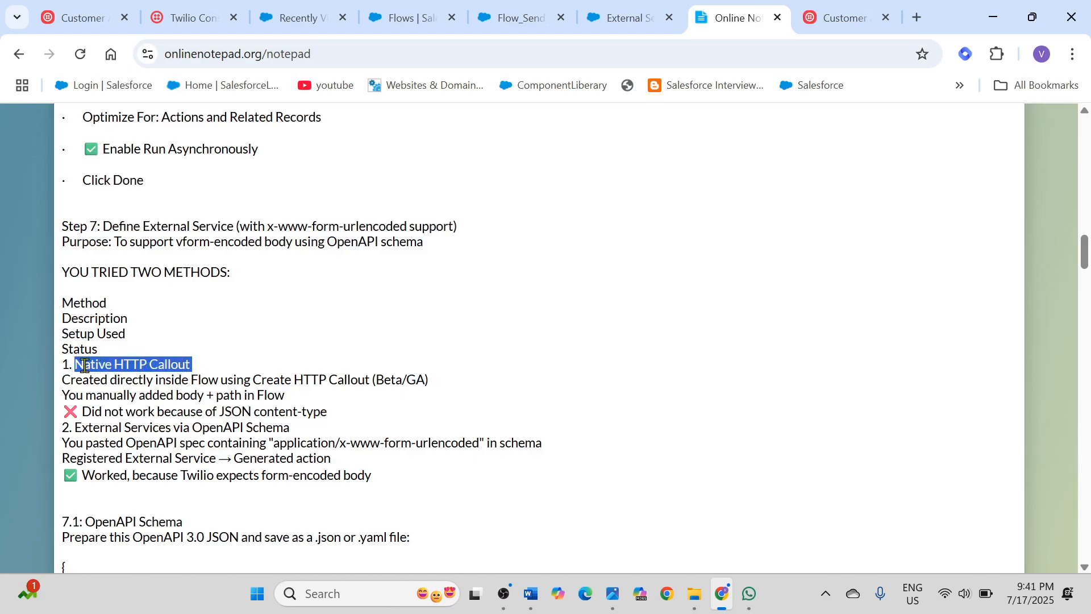
pyautogui.click(278, 471)
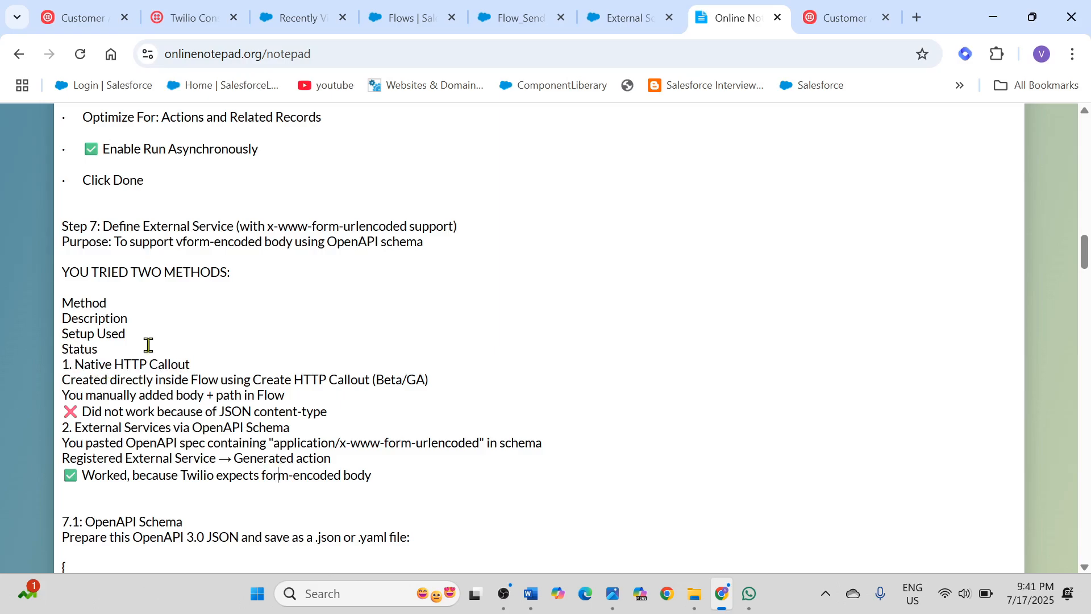
pyautogui.moveTo(64, 300); pyautogui.dragTo(322, 427)
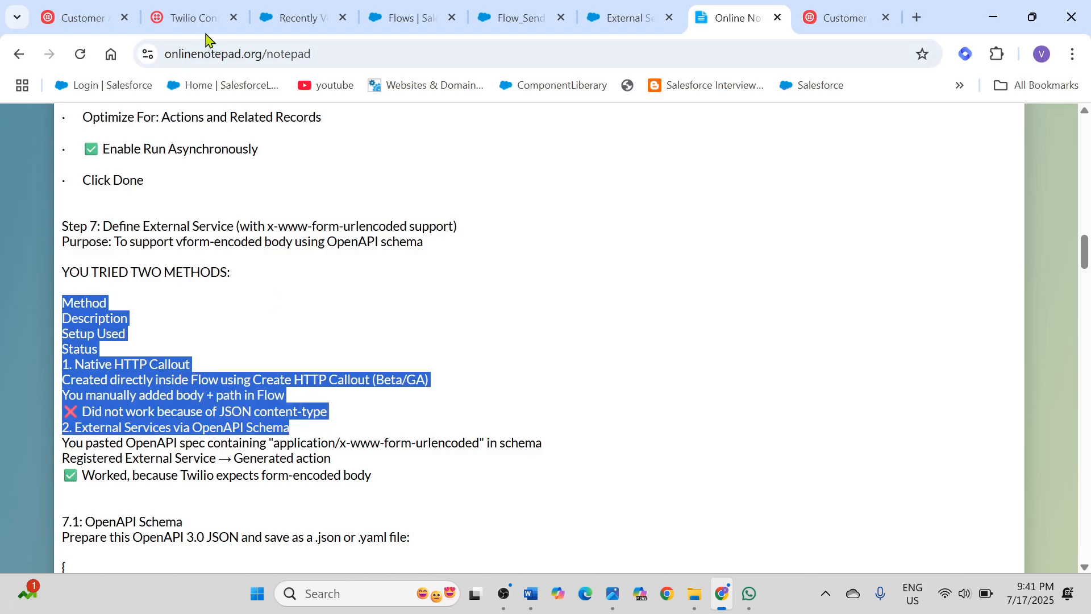
pyautogui.click(199, 26)
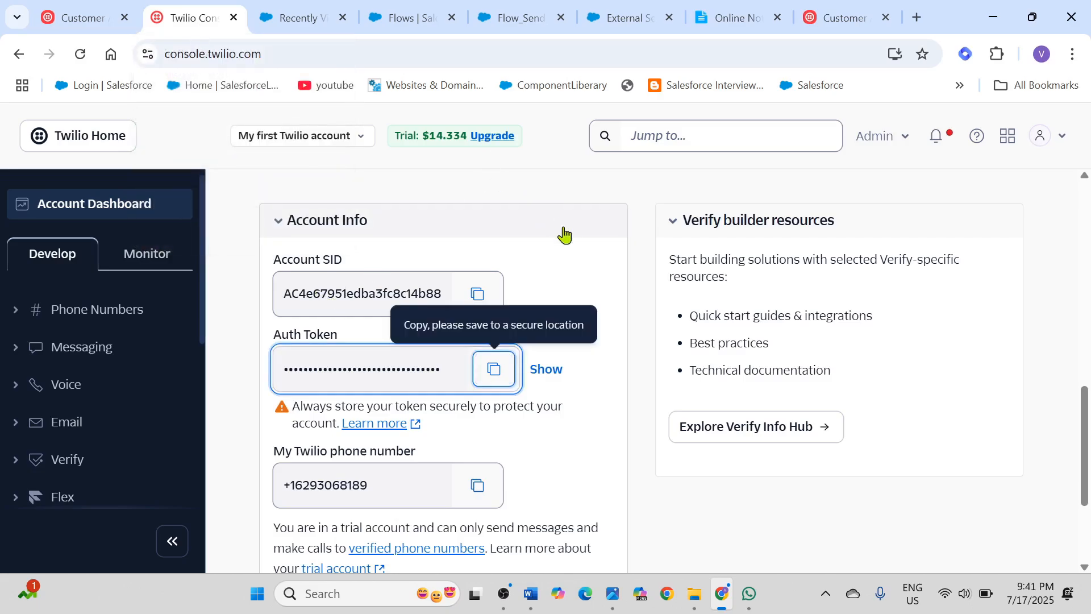
pyautogui.click(736, 24)
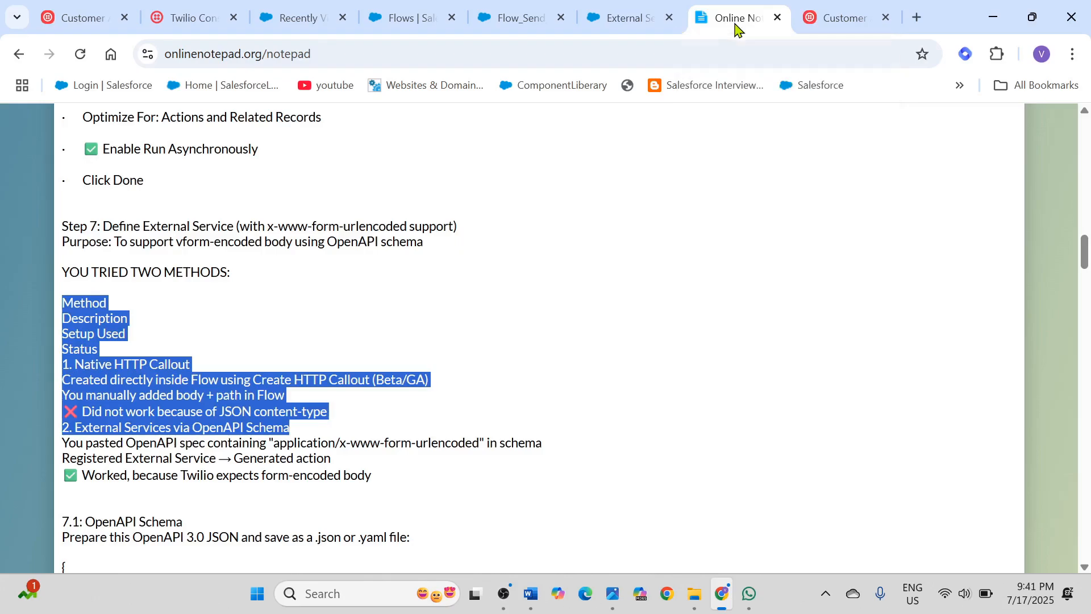
# Step: Read the External Services via OpenAPI Schema method under Step 7, including its application/x-www-form-urlencoded requirement
pyautogui.click(167, 438)
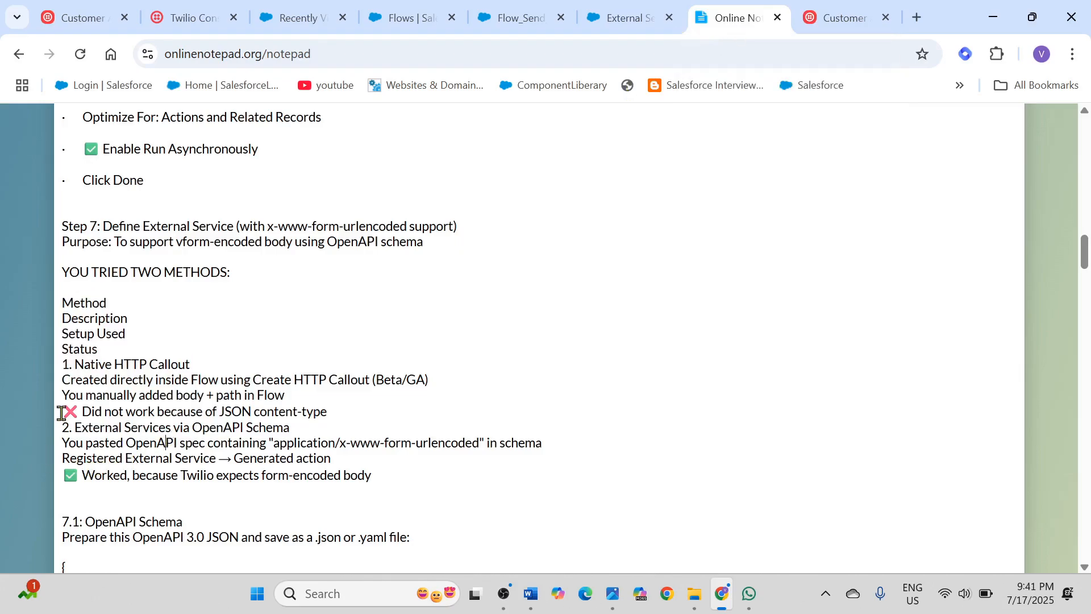
pyautogui.moveTo(74, 427); pyautogui.dragTo(291, 431)
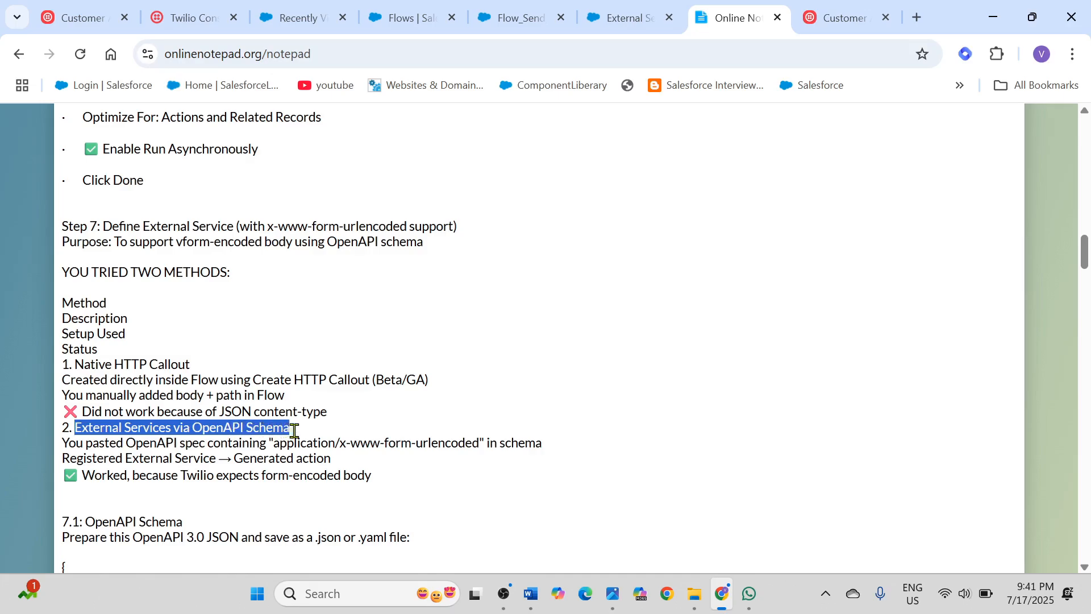
pyautogui.scroll(-1, 298, 432)
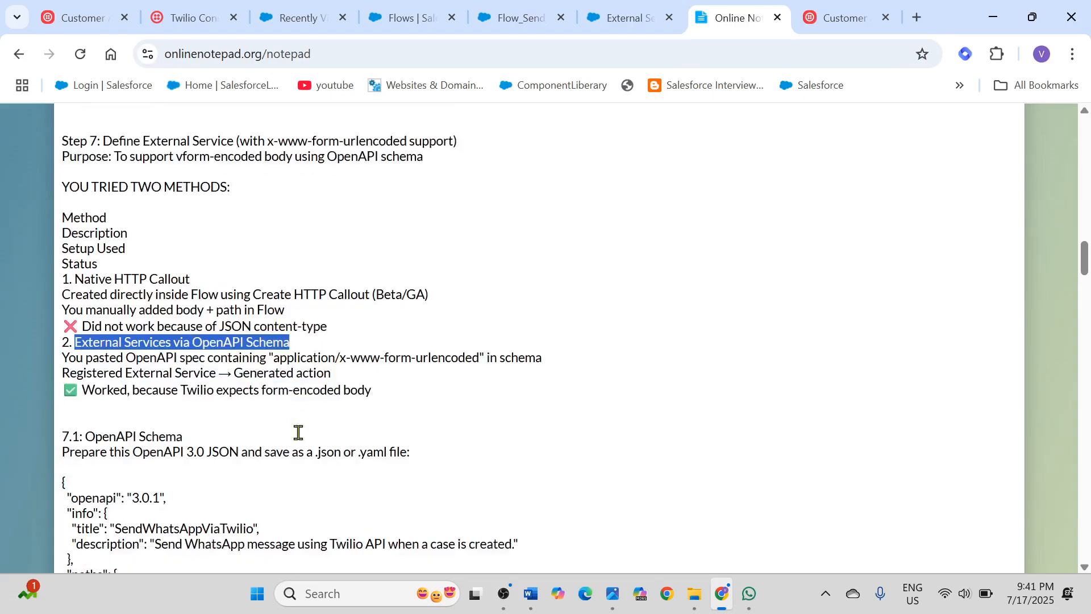
pyautogui.scroll(-1, 293, 407)
pyautogui.click(293, 287)
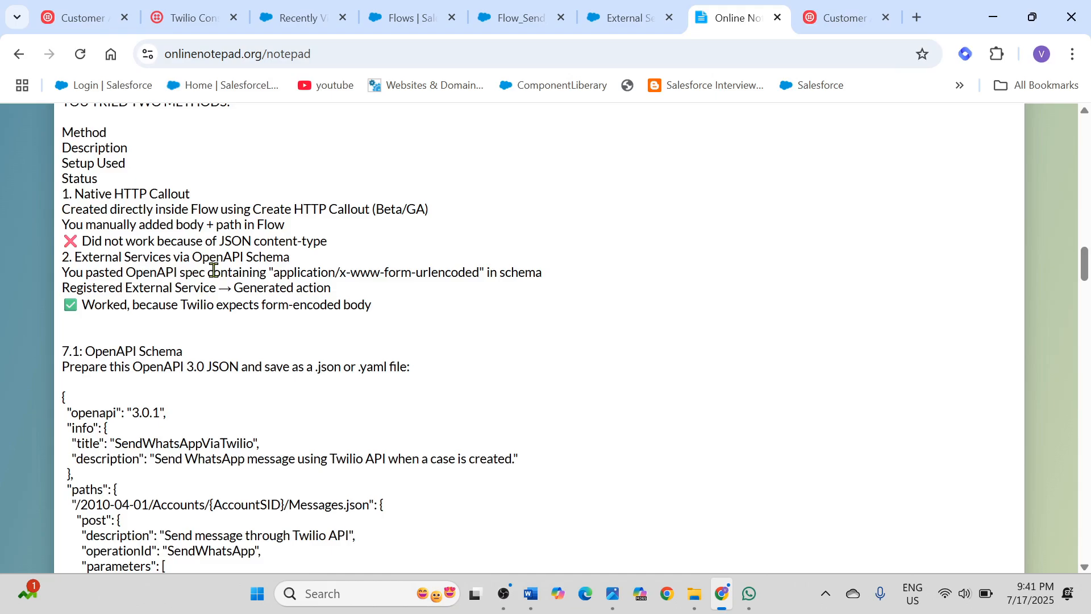
pyautogui.moveTo(208, 271); pyautogui.dragTo(255, 272)
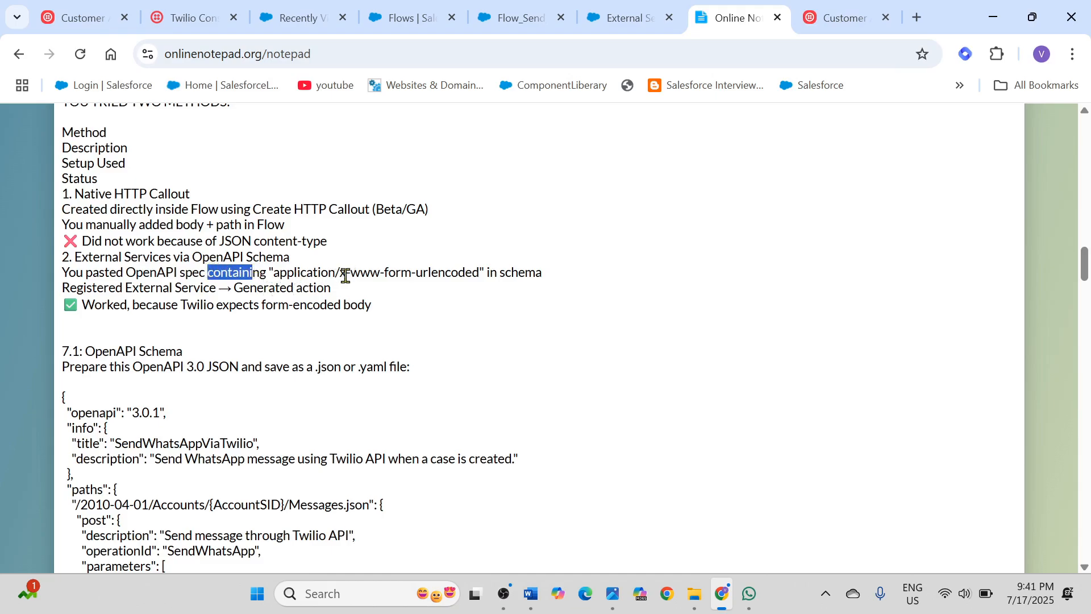
pyautogui.moveTo(345, 271); pyautogui.dragTo(413, 281)
pyautogui.moveTo(444, 283)
pyautogui.mouseDown()
pyautogui.moveTo(469, 279)
pyautogui.moveTo(448, 277)
pyautogui.mouseUp()
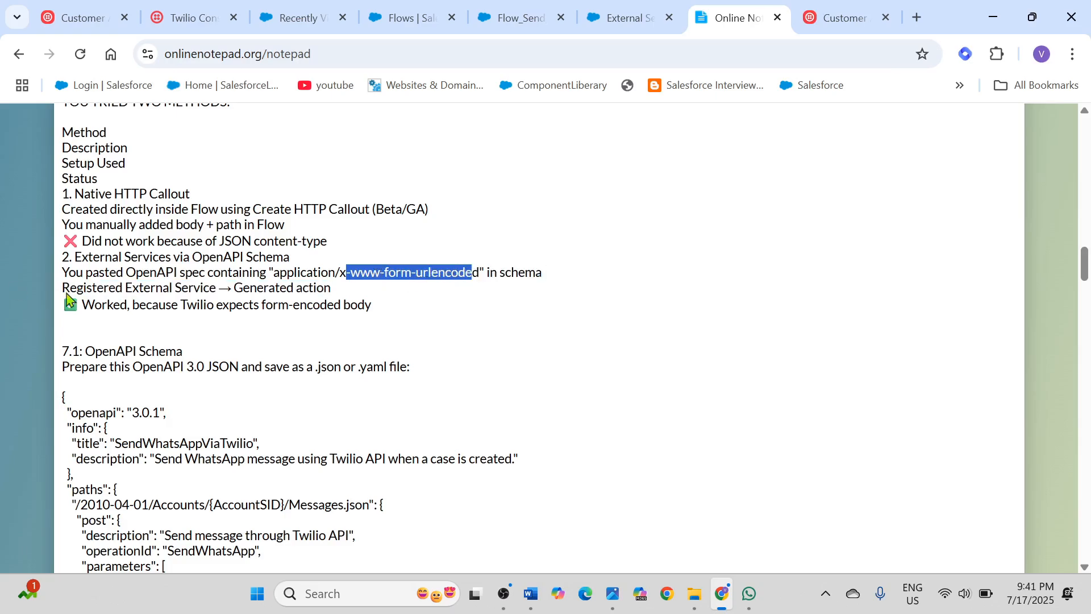
pyautogui.moveTo(200, 272); pyautogui.dragTo(551, 287)
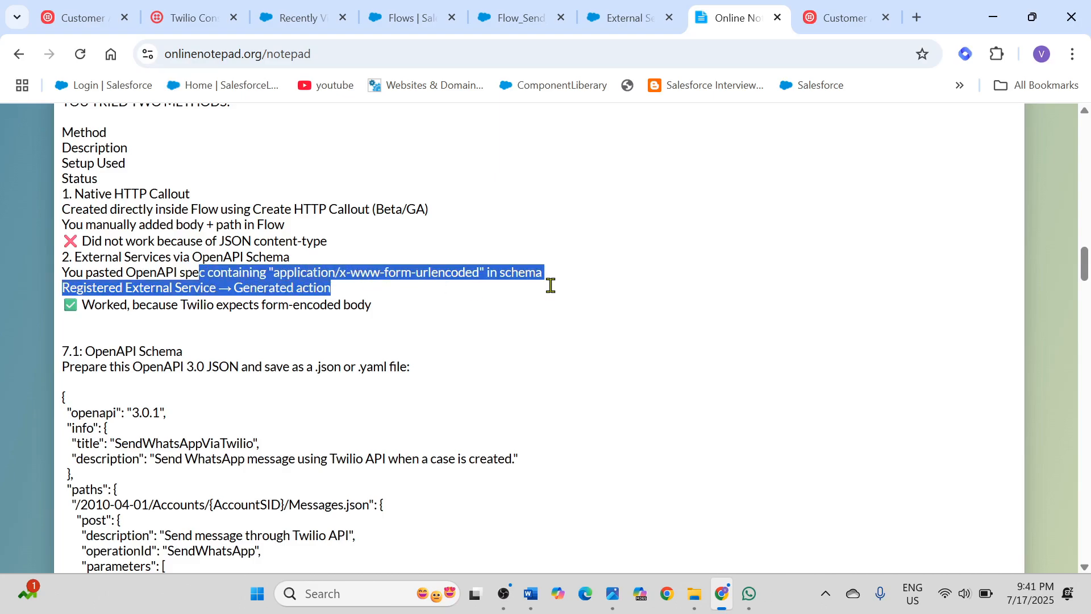
pyautogui.click(550, 285)
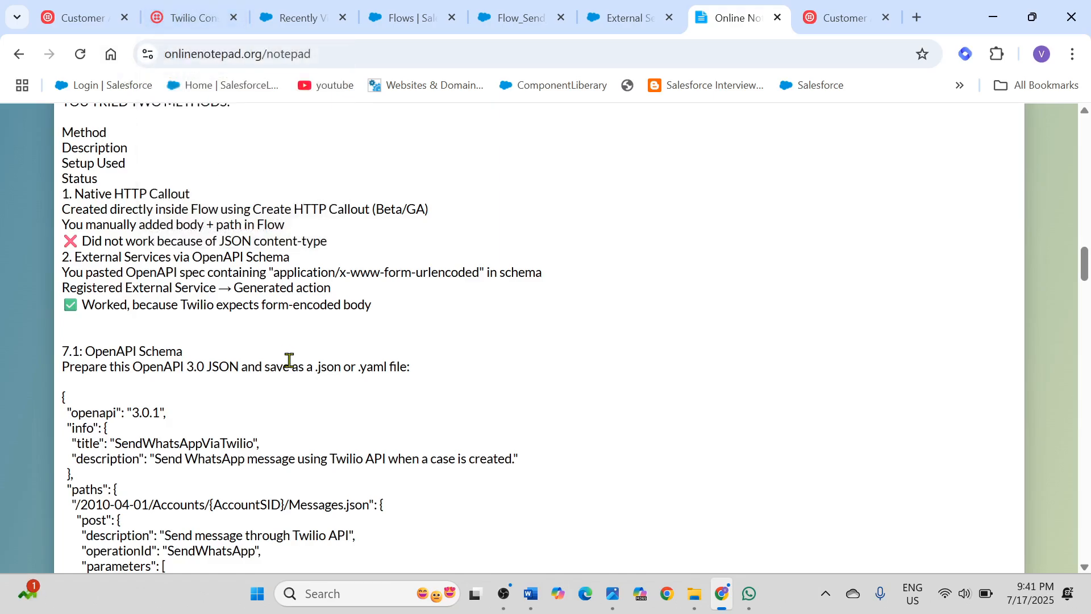
# Step: Examine the OpenAPI schema under 7.1 and compare its requestBody content type with the schema in WhatsappTwilioRequestBody_JSON.png
pyautogui.scroll(-1, 288, 360)
pyautogui.scroll(-1, 412, 261)
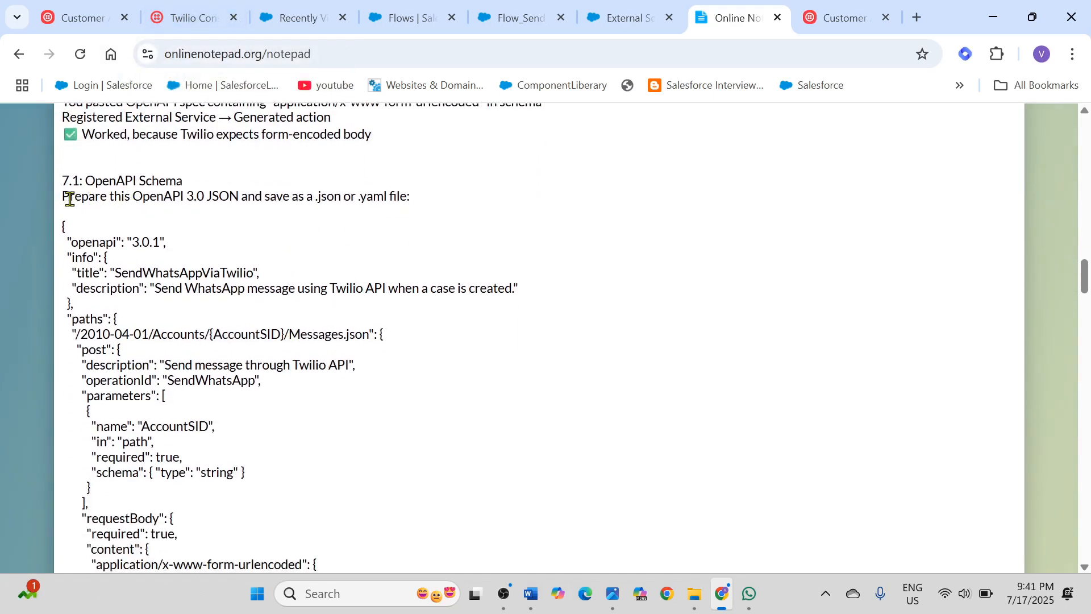
pyautogui.moveTo(84, 181); pyautogui.dragTo(412, 200)
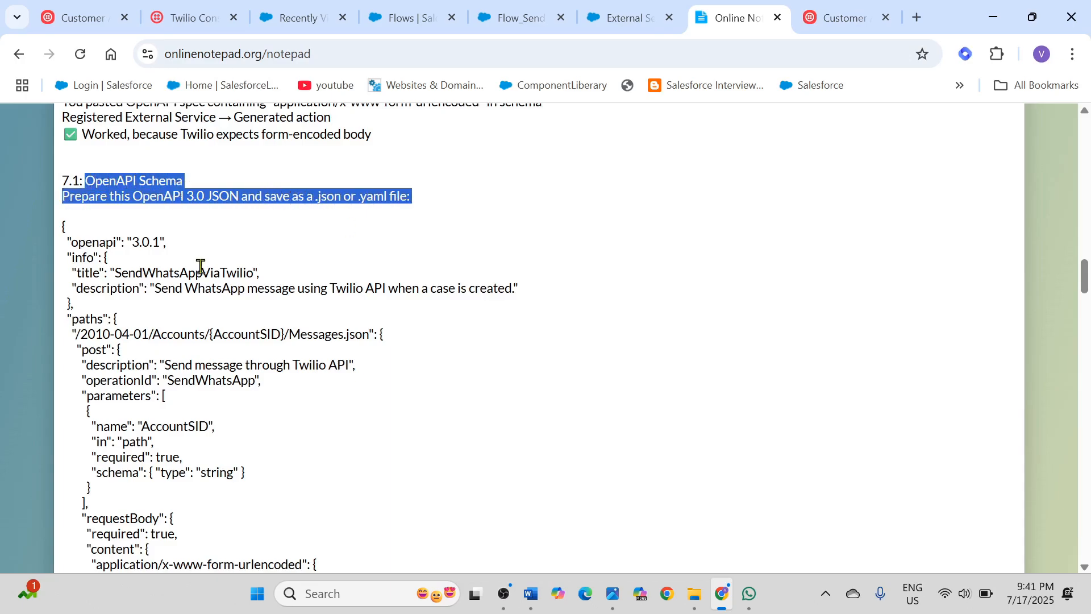
pyautogui.scroll(-1, 177, 272)
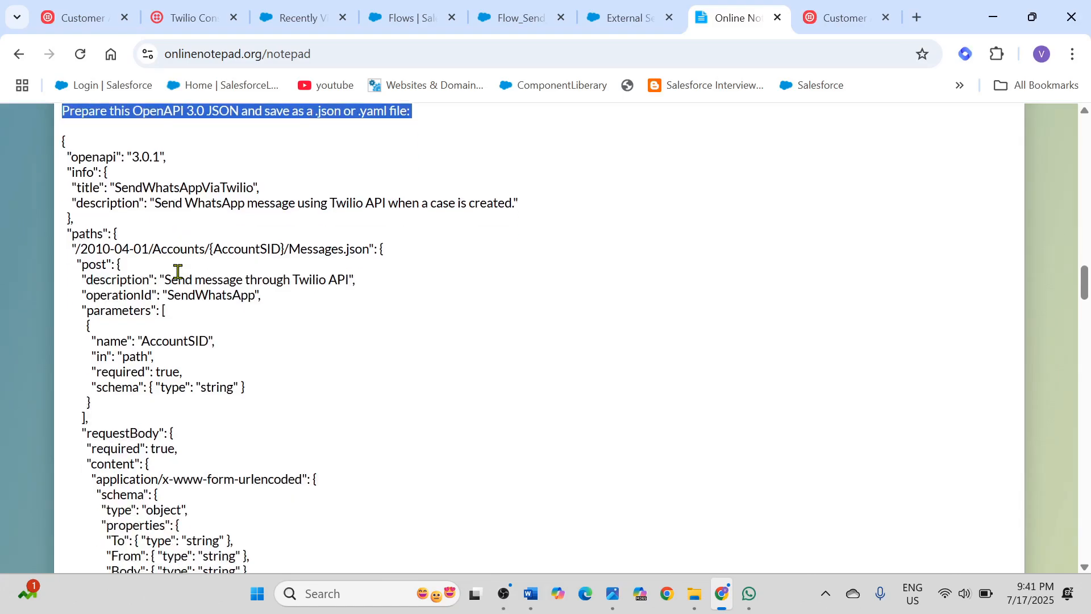
pyautogui.click(59, 147)
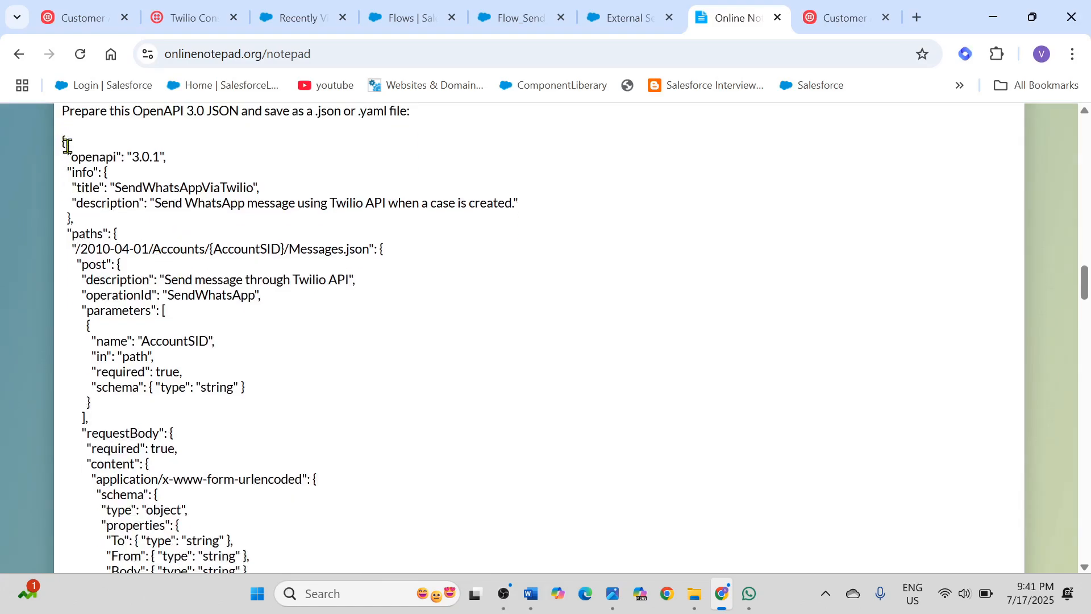
pyautogui.moveTo(63, 142); pyautogui.dragTo(182, 305)
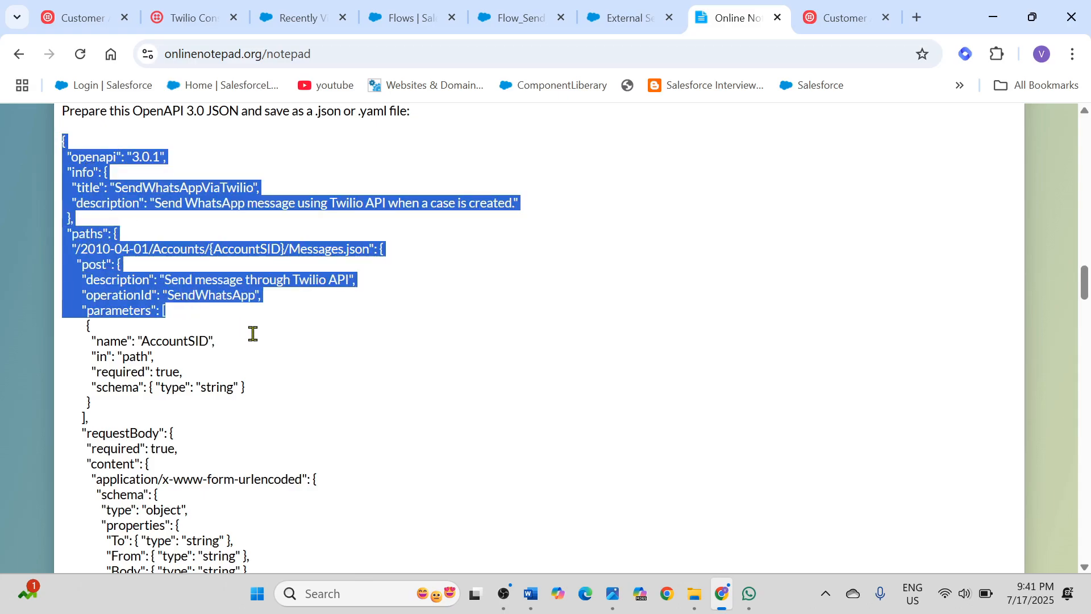
pyautogui.scroll(-2, 251, 333)
pyautogui.click(338, 305)
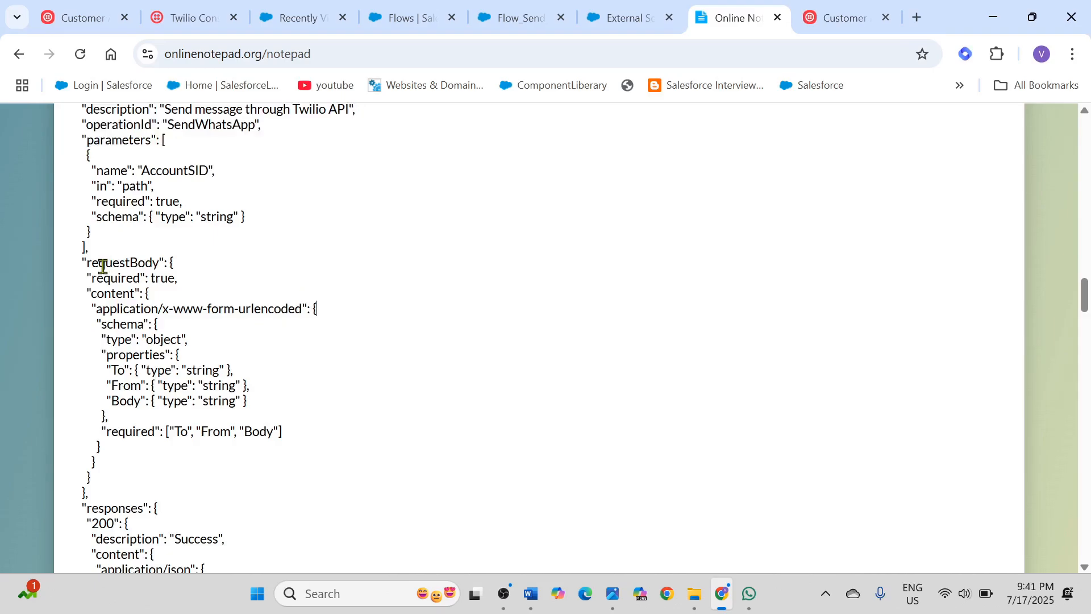
pyautogui.moveTo(85, 262); pyautogui.dragTo(167, 263)
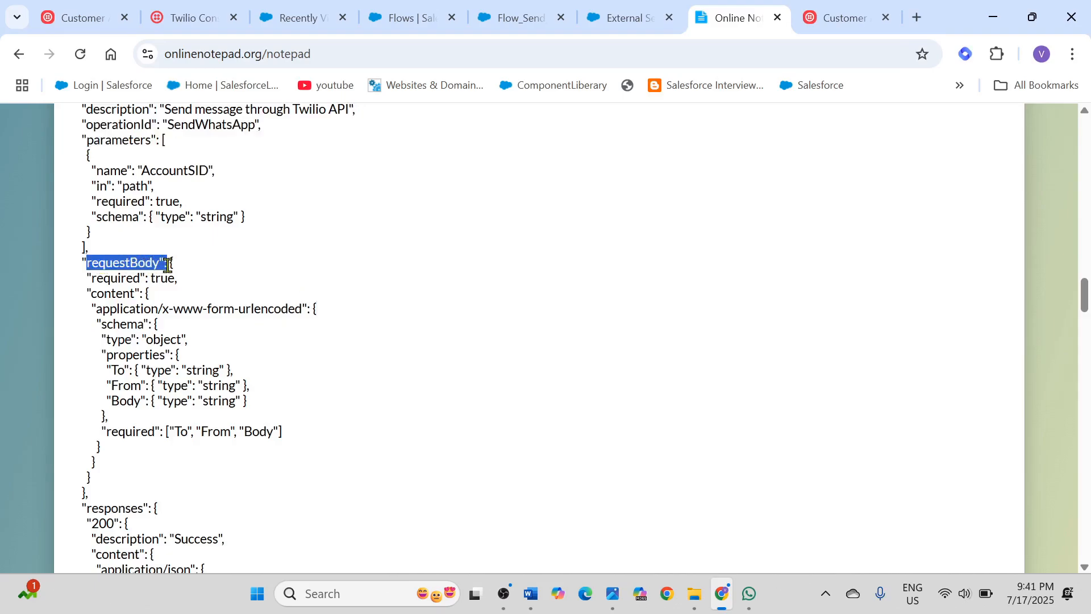
pyautogui.click(163, 310)
pyautogui.moveTo(95, 310); pyautogui.dragTo(309, 314)
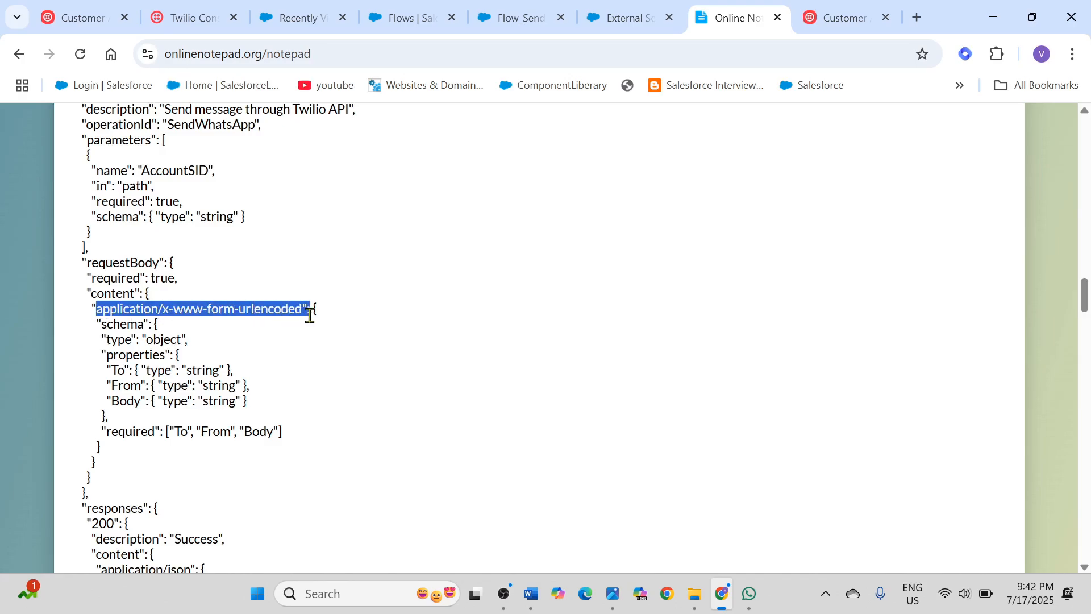
pyautogui.click(271, 313)
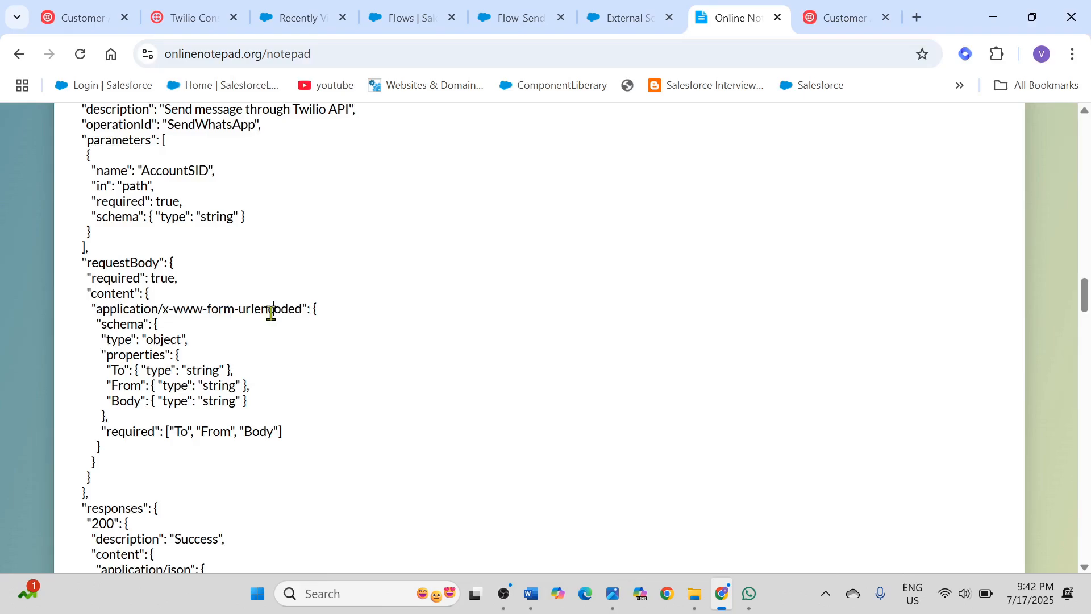
pyautogui.click(607, 589)
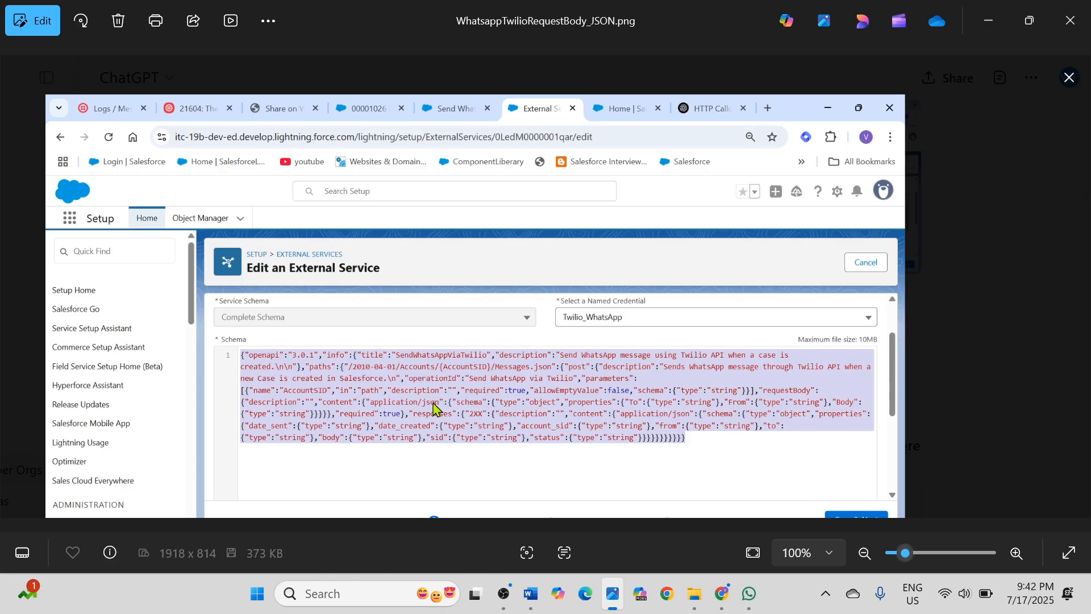
pyautogui.click(989, 20)
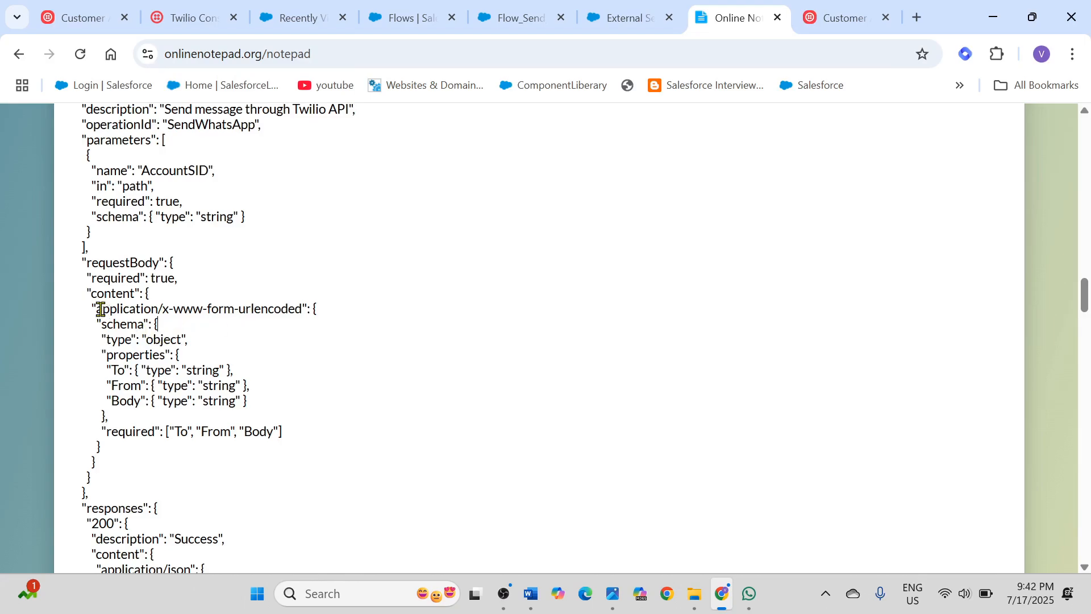
pyautogui.moveTo(99, 308); pyautogui.dragTo(318, 309)
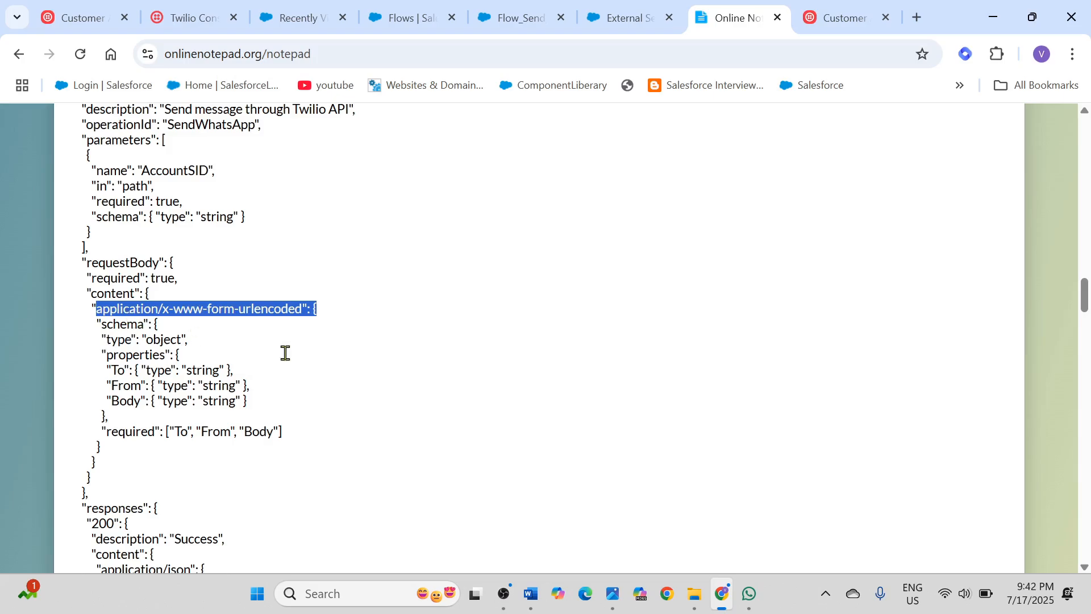
# Step: Copy the complete OpenAPI 3.0.1 JSON schema under section 7.1 of the Online Notepad instructions
pyautogui.scroll(-6, 341, 359)
pyautogui.scroll(2, 341, 359)
pyautogui.scroll(10, 341, 359)
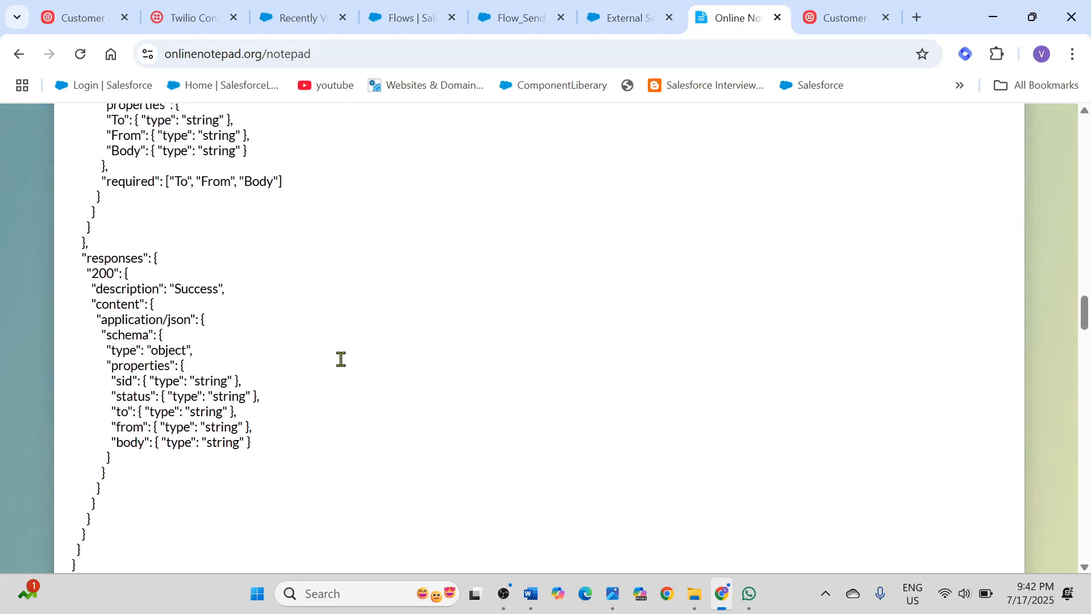
pyautogui.scroll(2, 341, 359)
pyautogui.scroll(-1, 341, 358)
pyautogui.moveTo(66, 228); pyautogui.dragTo(92, 342)
pyautogui.scroll(-3, 174, 398)
pyautogui.scroll(-6, 182, 398)
pyautogui.scroll(-3, 187, 393)
pyautogui.scroll(-2, 196, 387)
pyautogui.rightClick(97, 171)
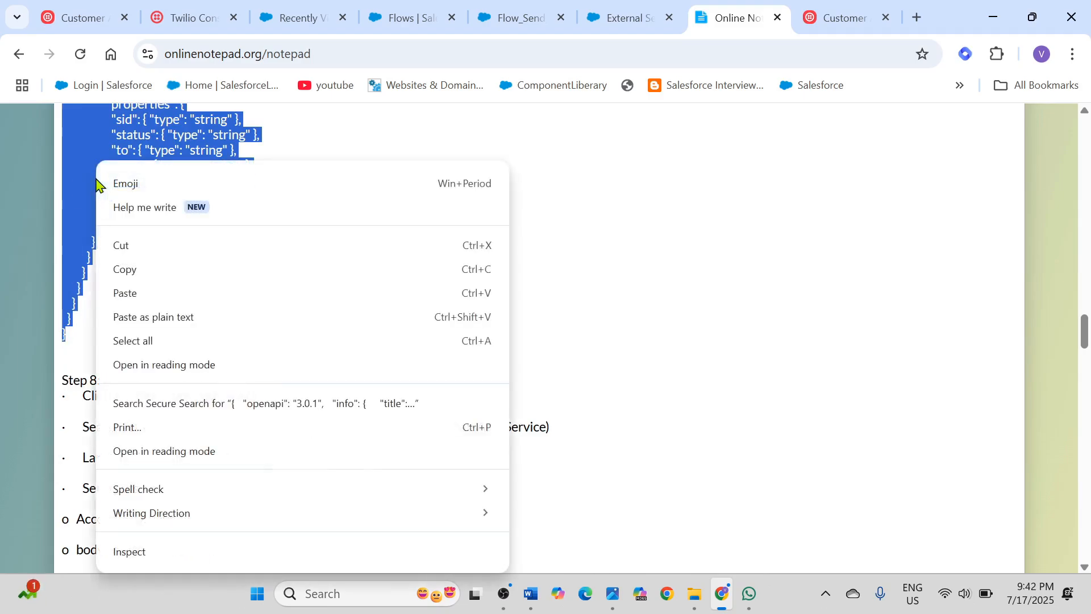
pyautogui.click(128, 269)
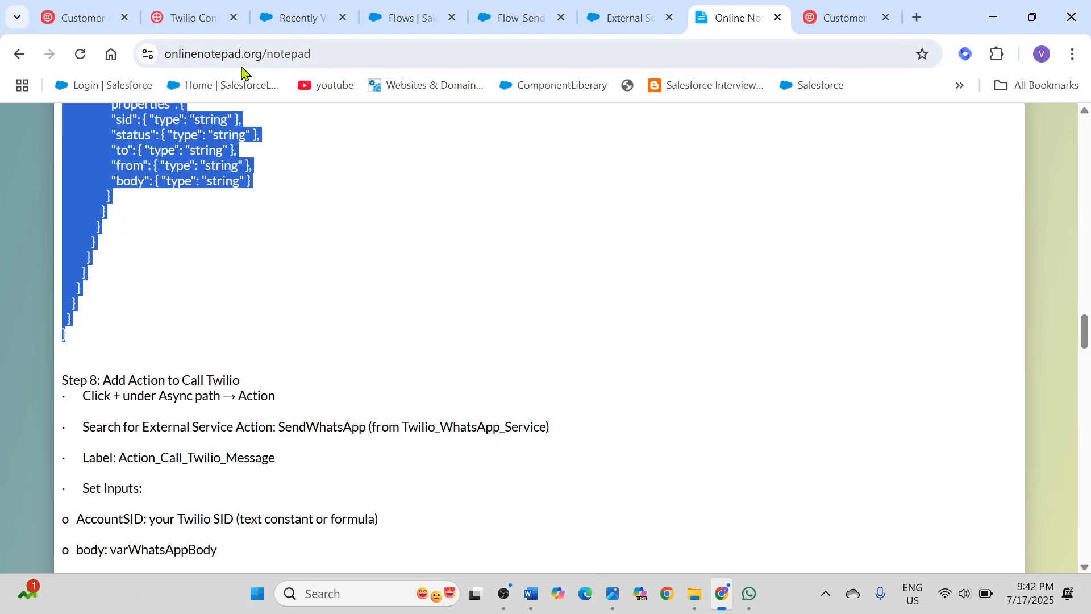
# Step: Start adding an external service in Salesforce Setup with From API Specification as the API source
pyautogui.click(640, 26)
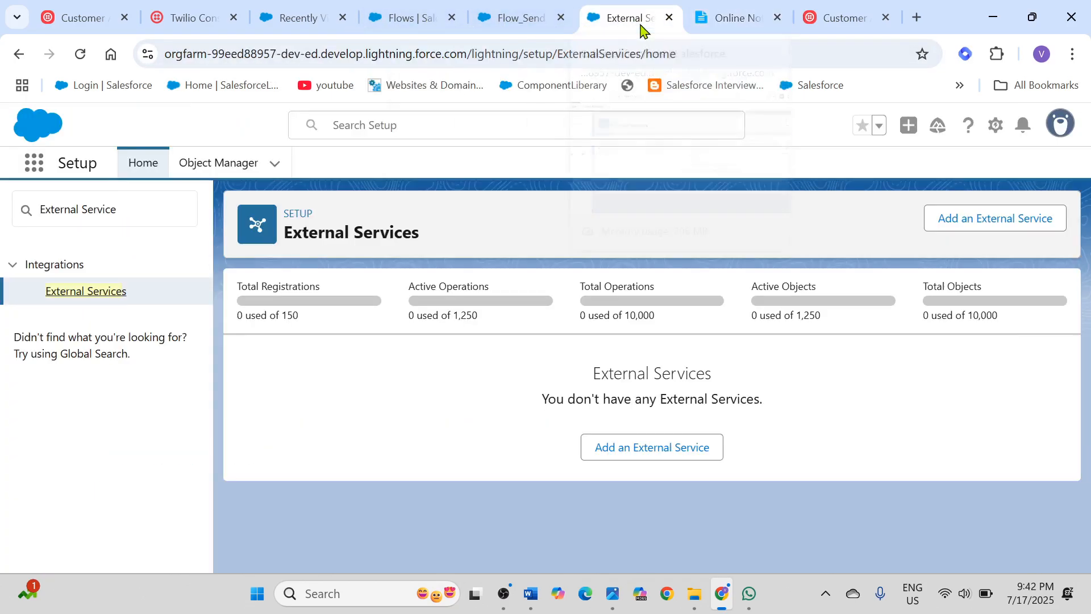
pyautogui.click(989, 223)
pyautogui.scroll(-1, 672, 343)
pyautogui.scroll(1, 672, 342)
pyautogui.scroll(-1, 670, 344)
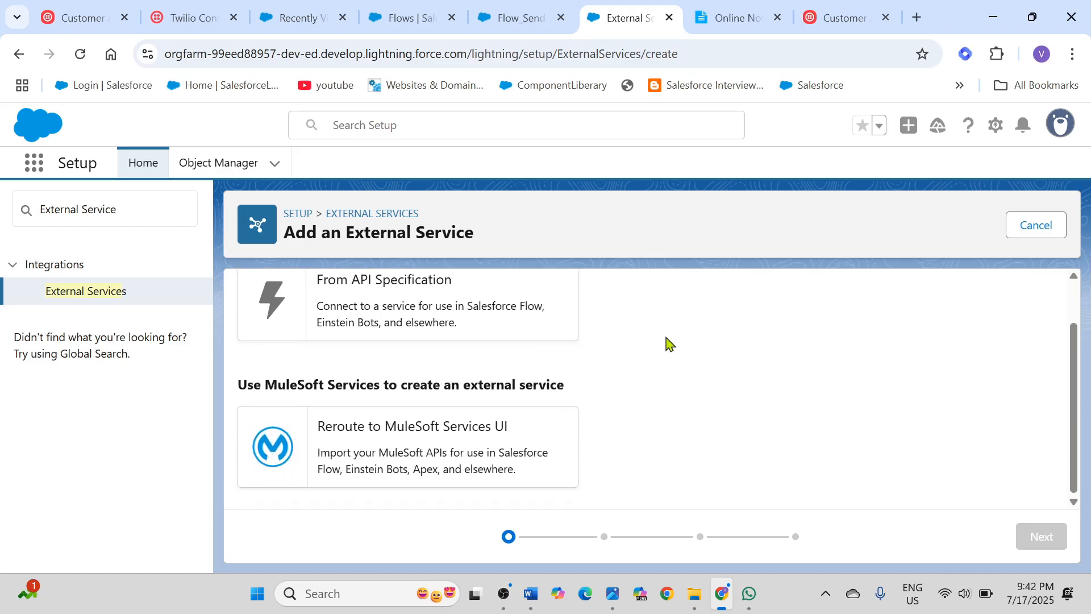
pyautogui.scroll(1, 477, 329)
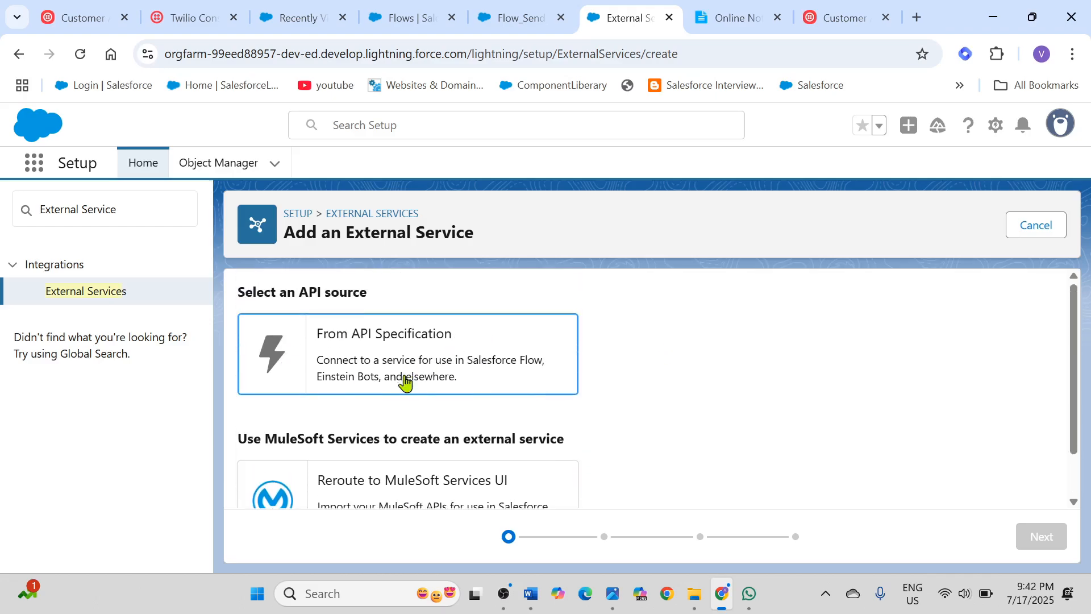
pyautogui.scroll(-1, 494, 349)
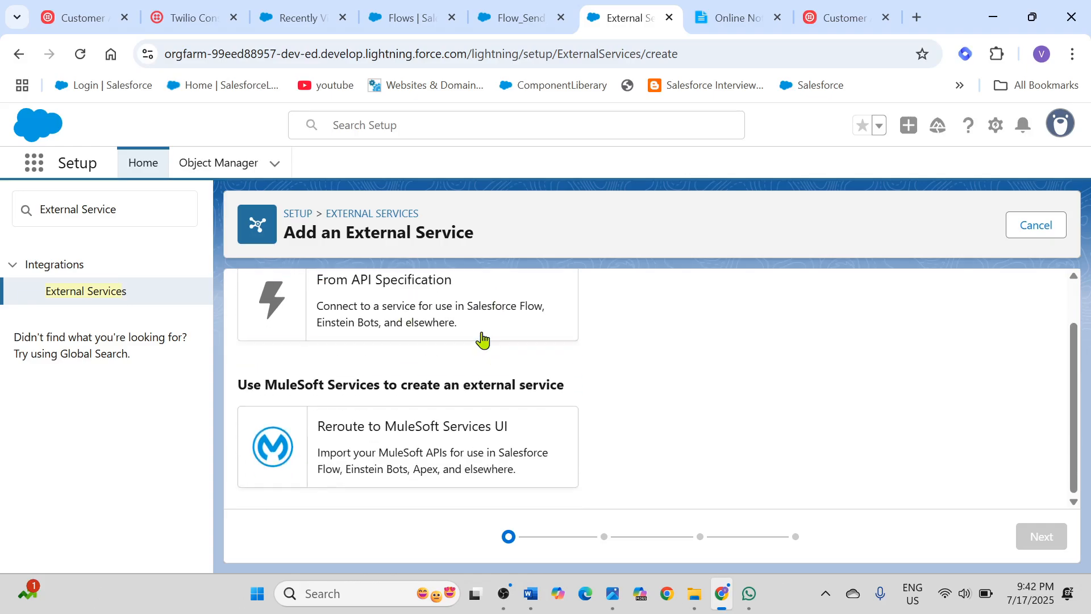
pyautogui.click(463, 322)
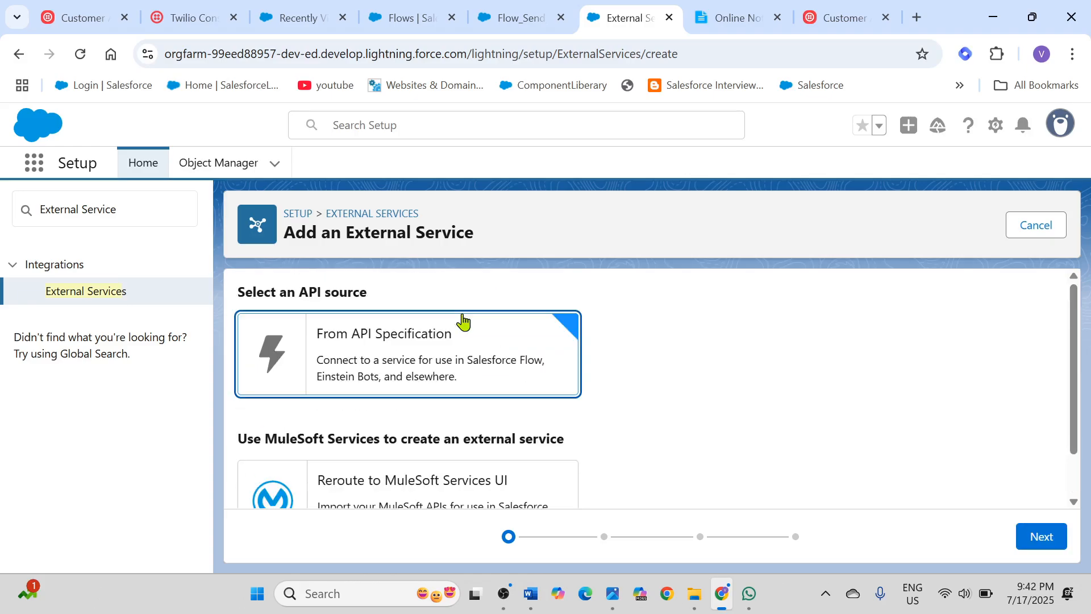
pyautogui.click(1042, 535)
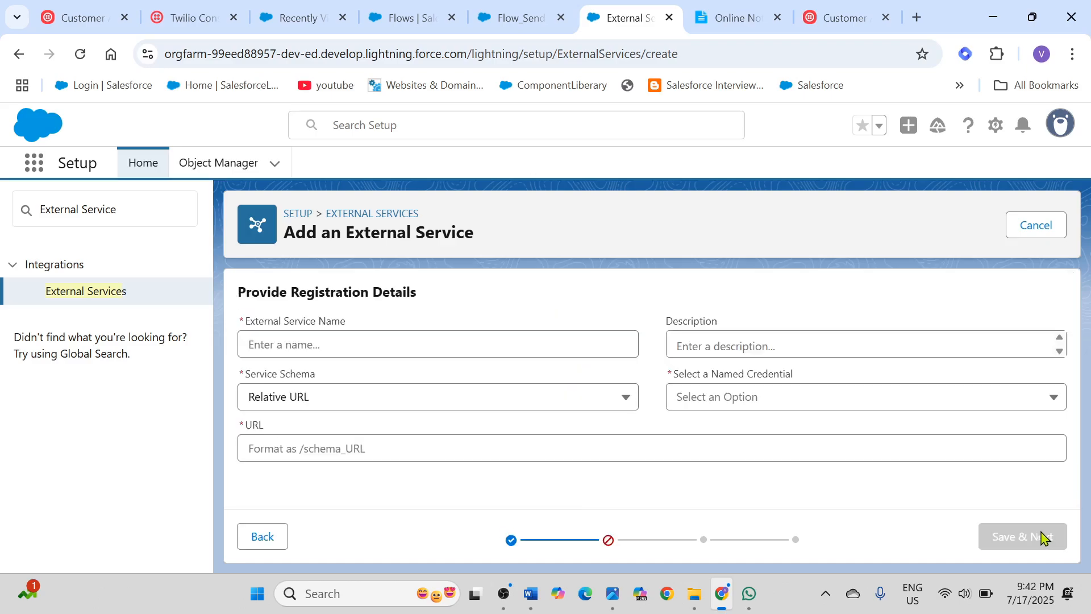
# Step: Copy the label Action_Call_Twilio_Message from Step 8 of the Online Notepad instructions into the external service's name and description
pyautogui.click(379, 349)
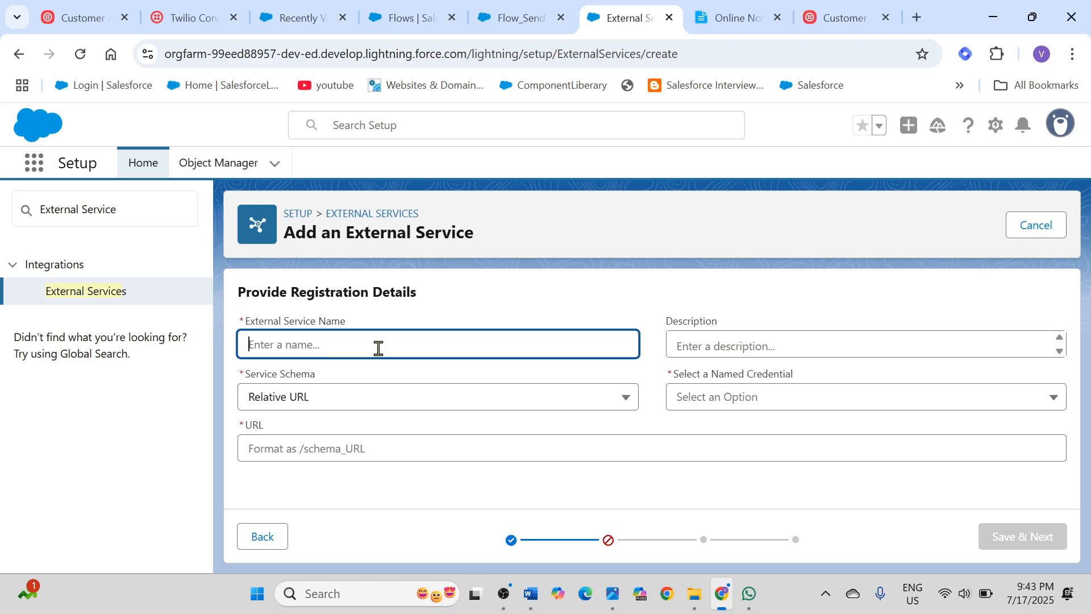
pyautogui.click(739, 18)
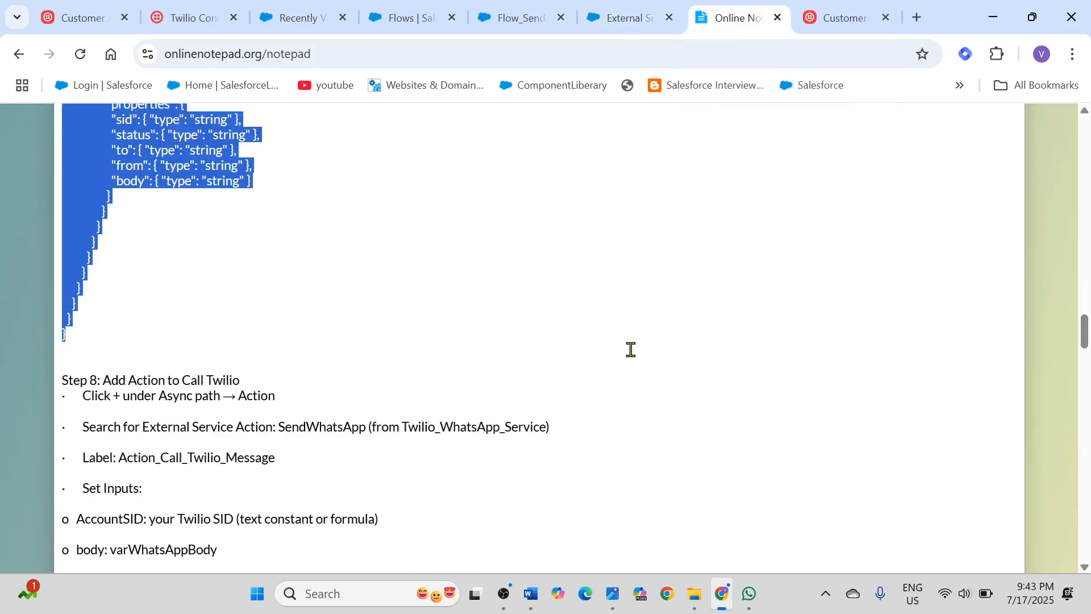
pyautogui.scroll(-2, 629, 349)
pyautogui.moveTo(124, 374); pyautogui.dragTo(220, 377)
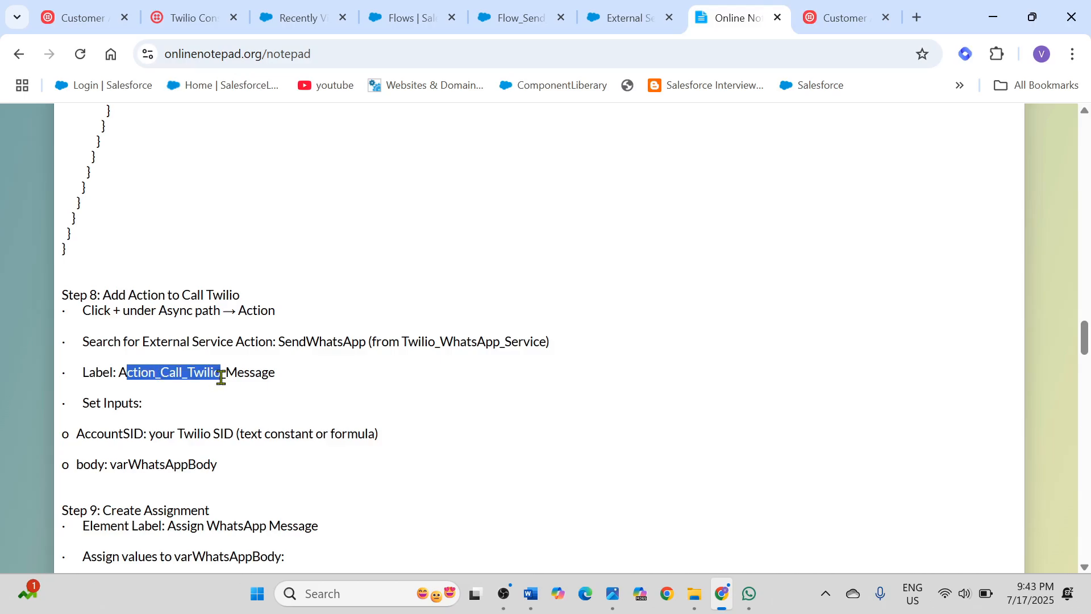
pyautogui.doubleClick(121, 370)
pyautogui.hotkey('ctrl', 'c')
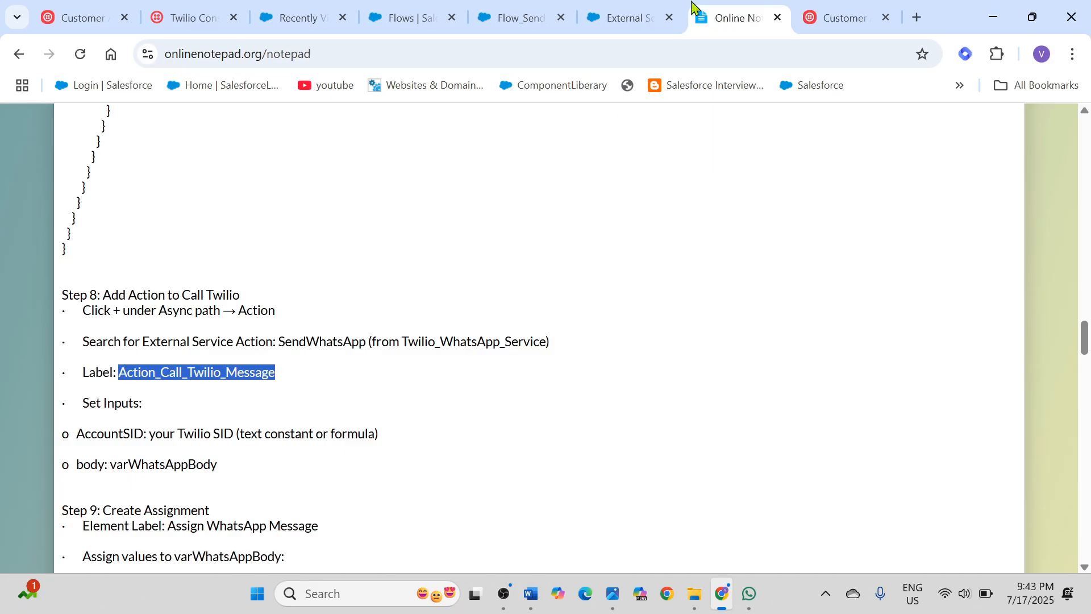
pyautogui.click(628, 23)
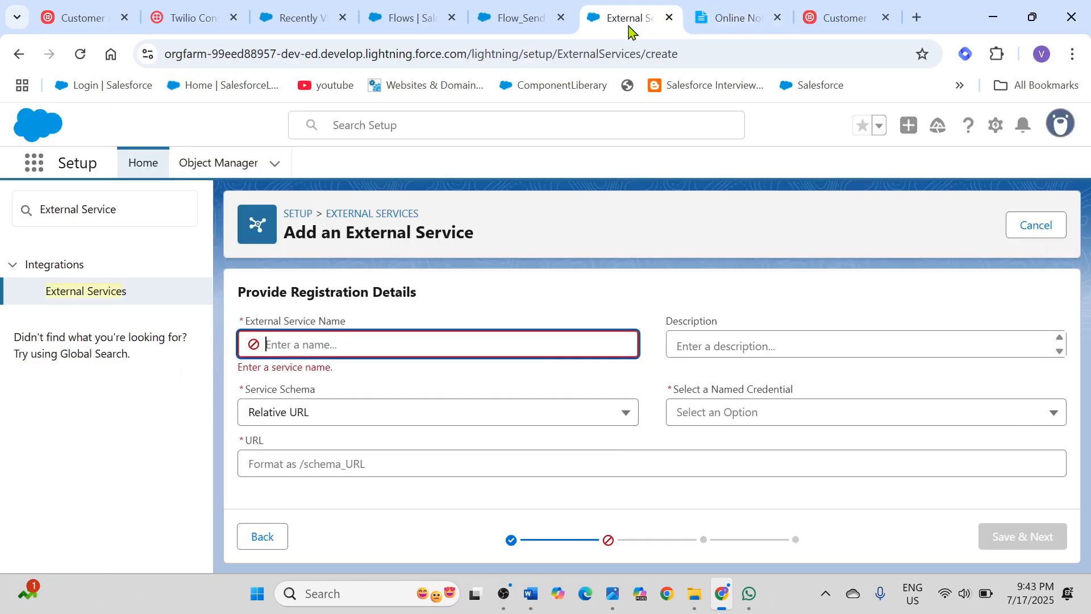
pyautogui.click(270, 345)
pyautogui.hotkey('ctrl', 'v')
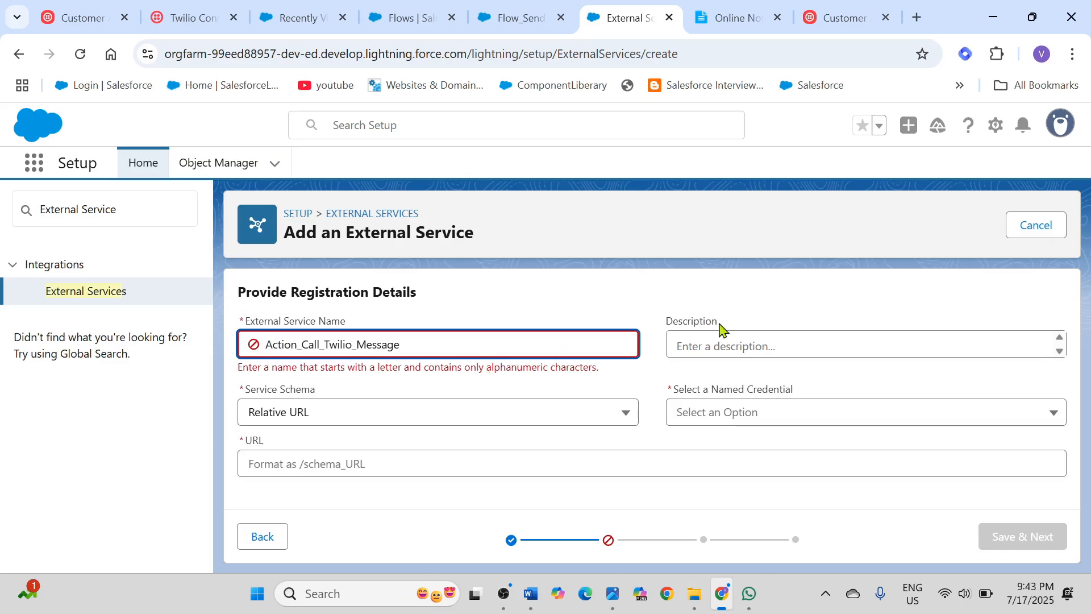
pyautogui.click(706, 341)
pyautogui.hotkey('ctrl', 'v')
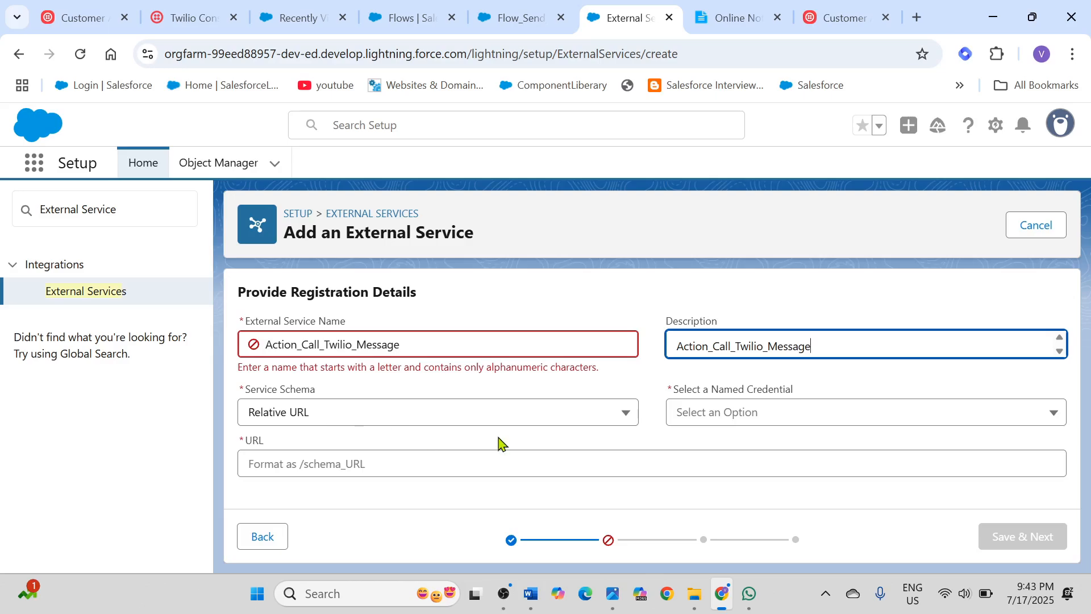
# Step: Set the service schema to Complete Schema and select the named credential Twilio_WhatsApp_NC
pyautogui.click(407, 420)
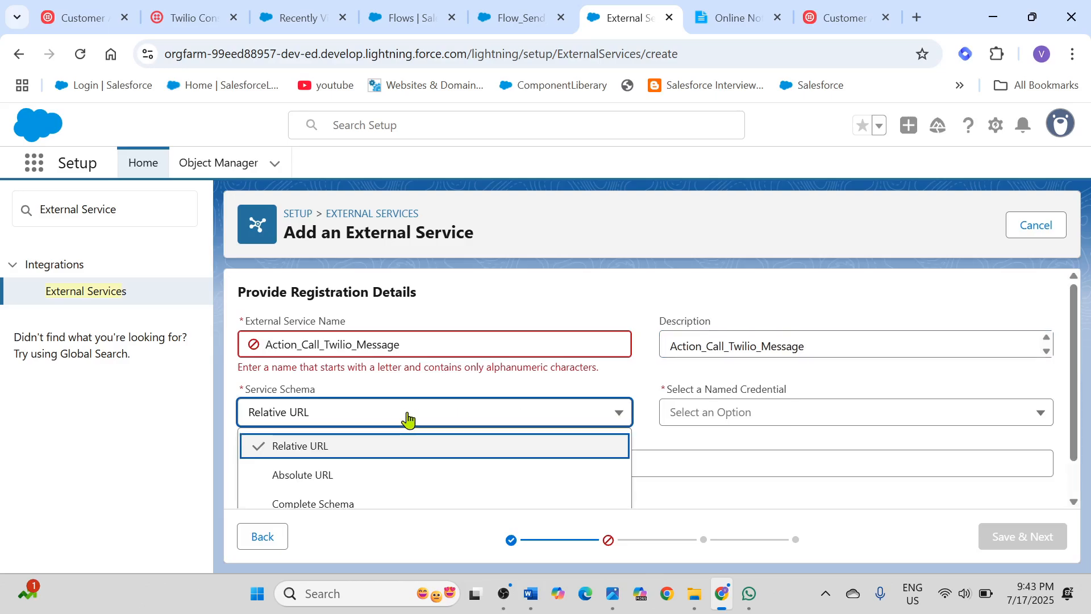
pyautogui.click(353, 506)
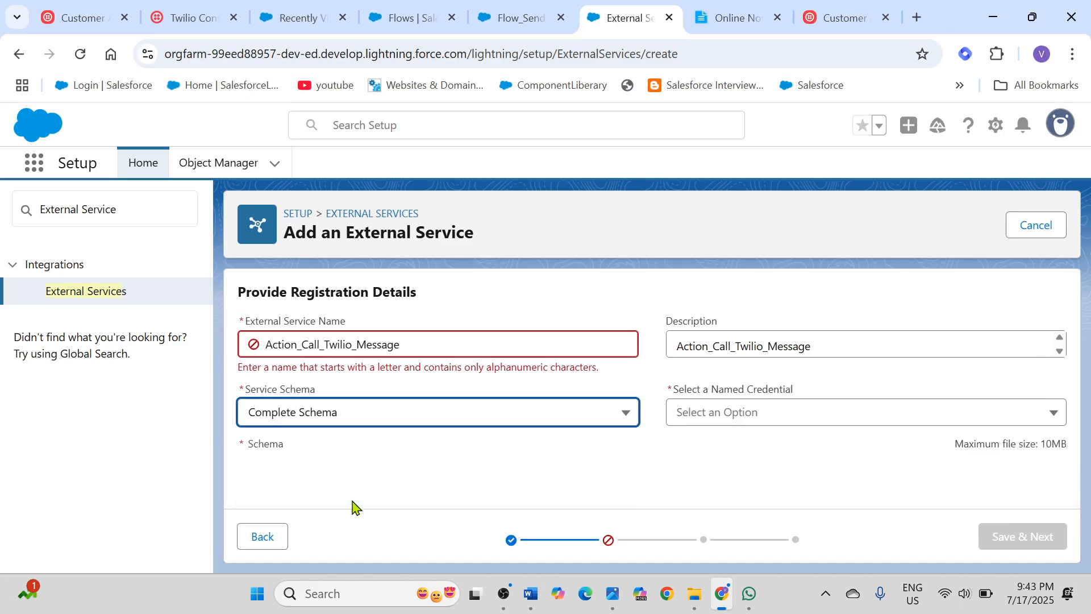
pyautogui.click(793, 415)
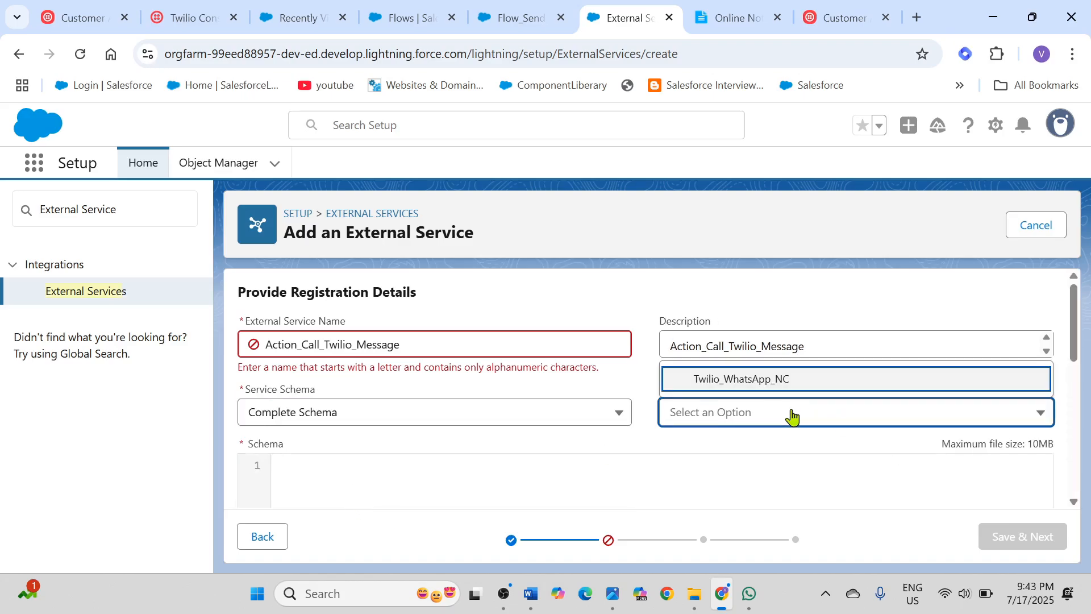
pyautogui.click(747, 380)
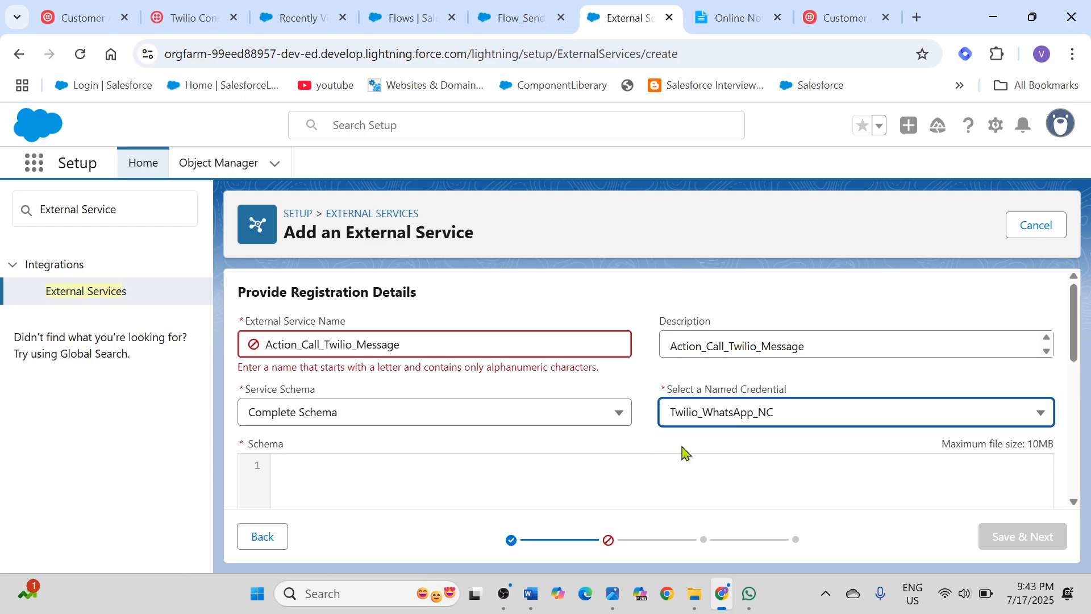
# Step: Copy the complete OpenAPI 3.0.1 JSON schema from section 7.1 in Online Notepad again for the external service's schema
pyautogui.scroll(-2, 683, 453)
pyautogui.scroll(-3, 684, 453)
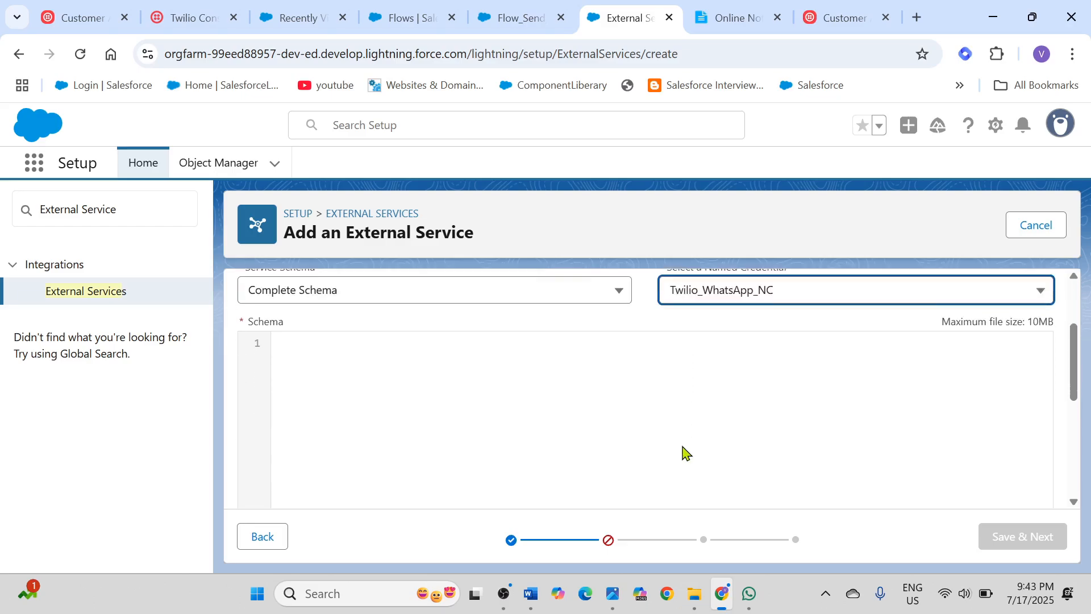
pyautogui.click(732, 17)
pyautogui.scroll(15, 576, 316)
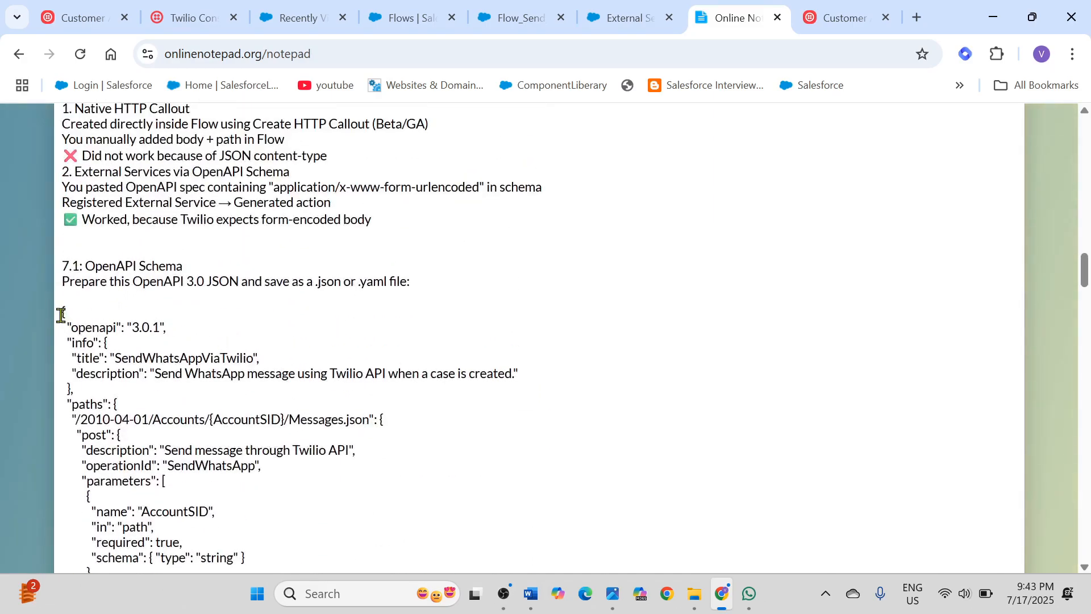
pyautogui.moveTo(61, 314); pyautogui.dragTo(90, 415)
pyautogui.scroll(-5, 194, 458)
pyautogui.scroll(-6, 202, 455)
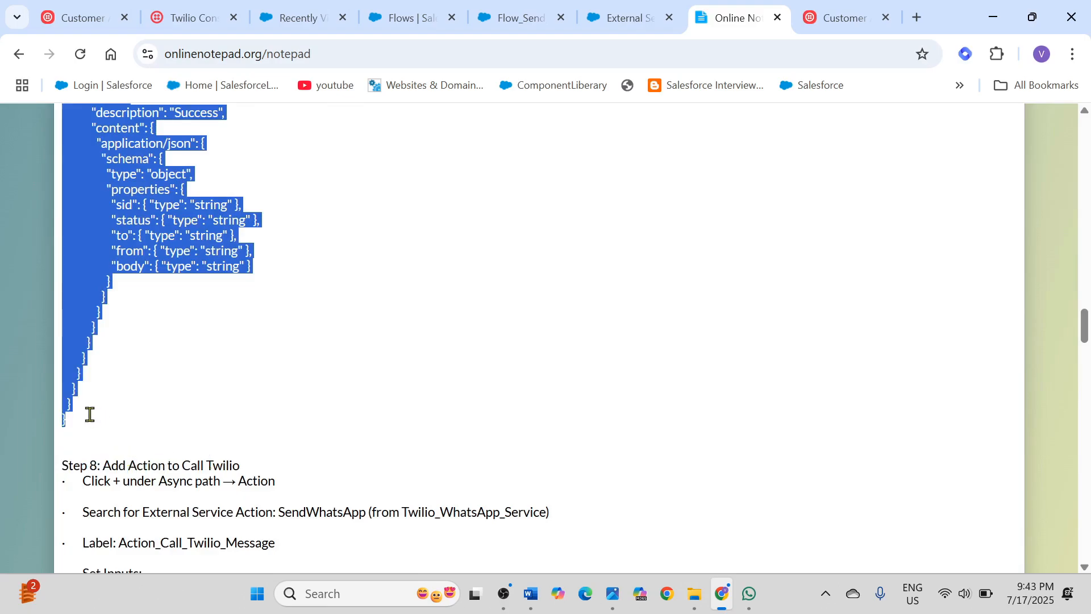
# Step: Paste the copied OpenAPI JSON into the external service's schema in Salesforce and review its request body definition
pyautogui.click(627, 25)
pyautogui.scroll(2, 429, 396)
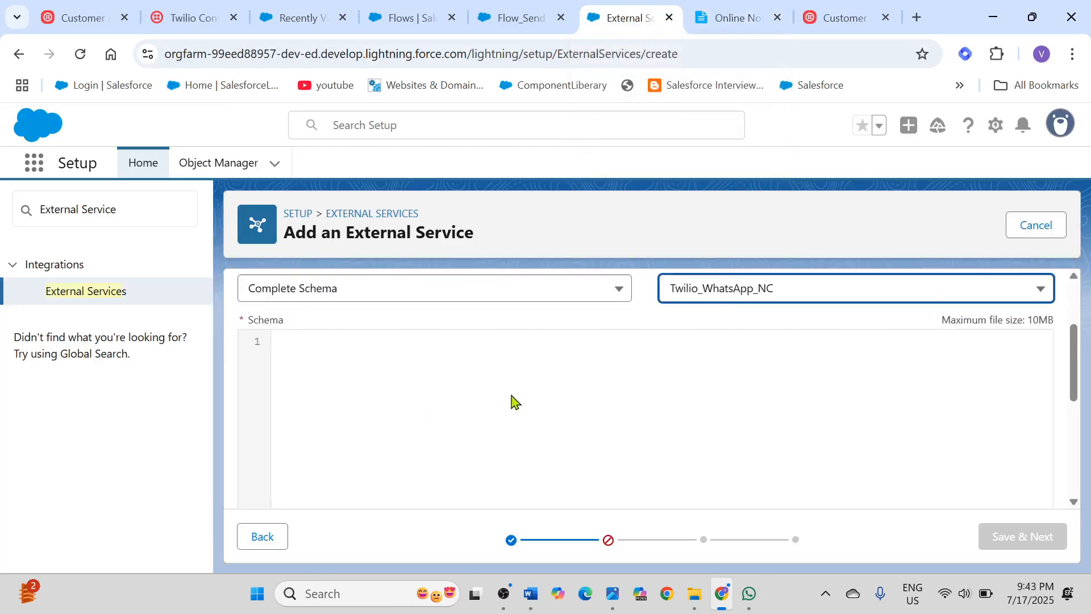
pyautogui.click(384, 410)
pyautogui.hotkey('ctrl', 'v')
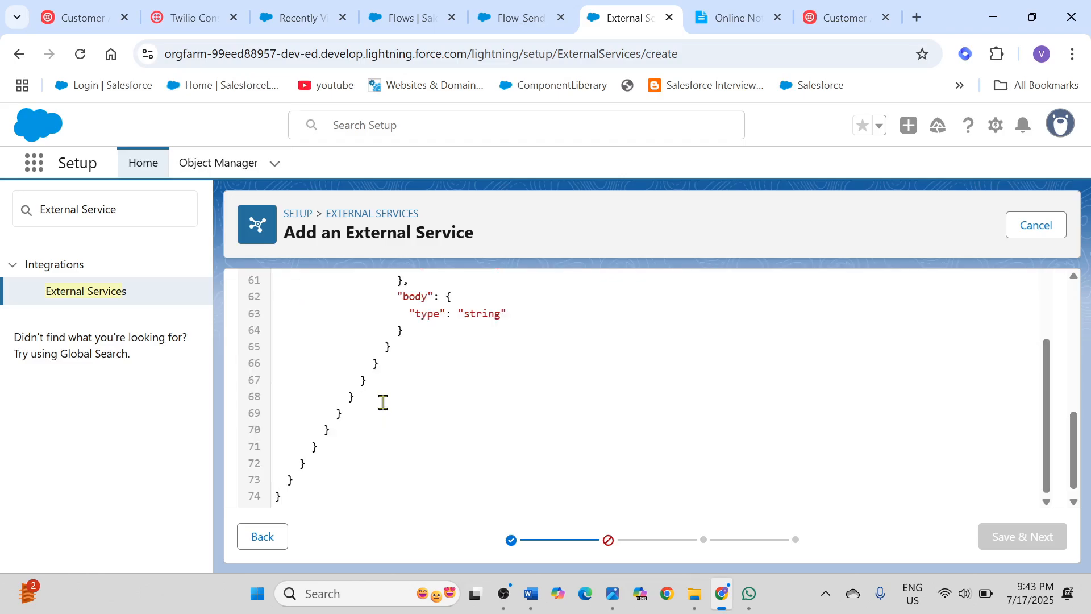
pyautogui.scroll(8, 497, 402)
pyautogui.scroll(3, 499, 403)
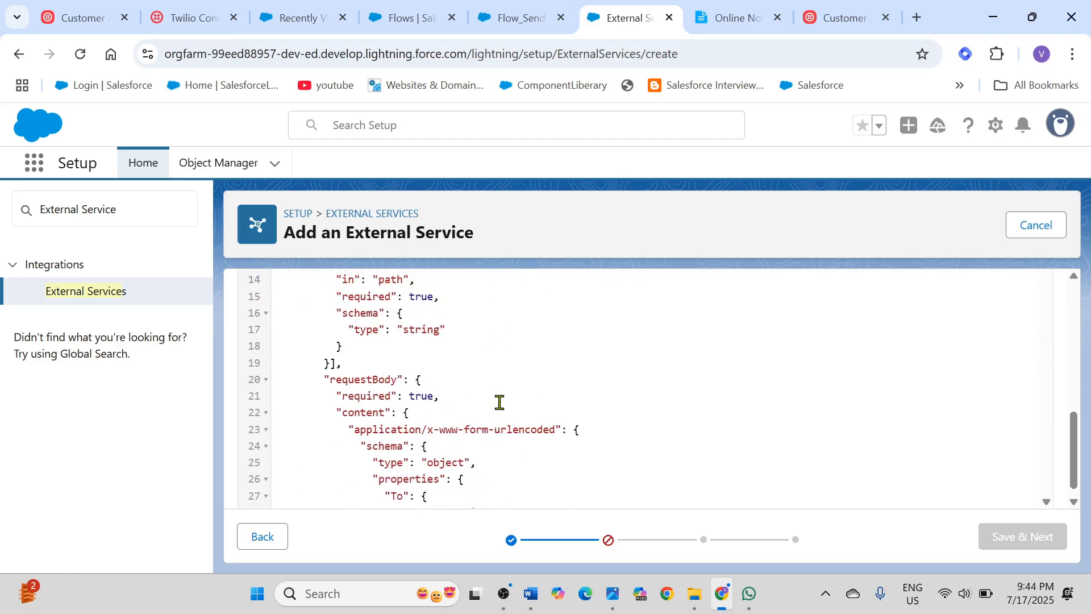
pyautogui.scroll(-6, 499, 402)
pyautogui.scroll(-3, 499, 403)
# Step: Change the external service name to ActionCallTwilioMessage, without spaces or underscores
pyautogui.scroll(13, 498, 401)
pyautogui.scroll(8, 1035, 377)
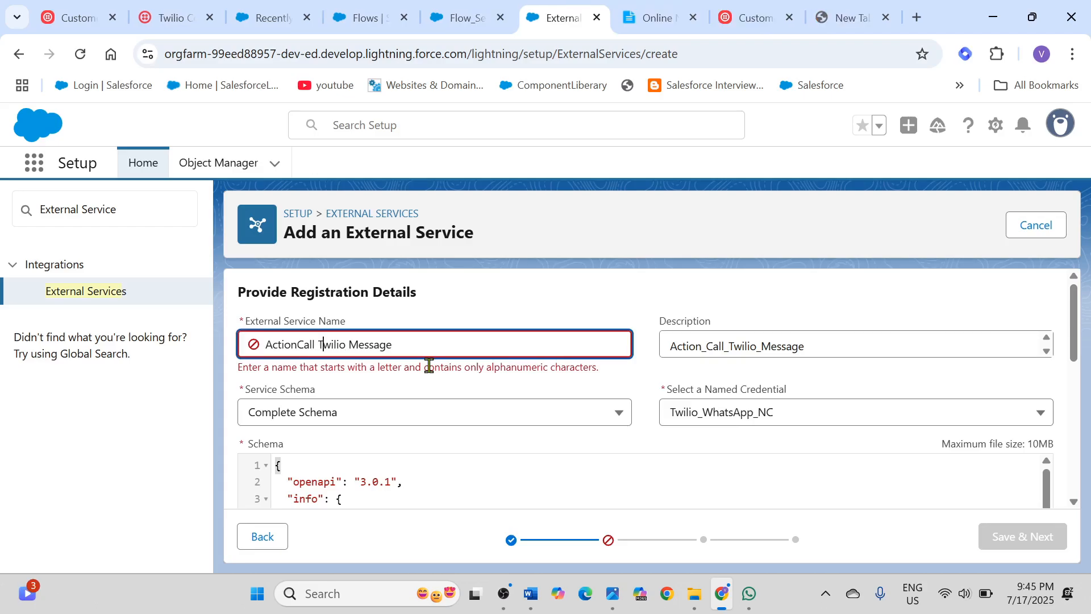
pyautogui.press('BackSpace')
pyautogui.click(349, 345)
pyautogui.press('BackSpace')
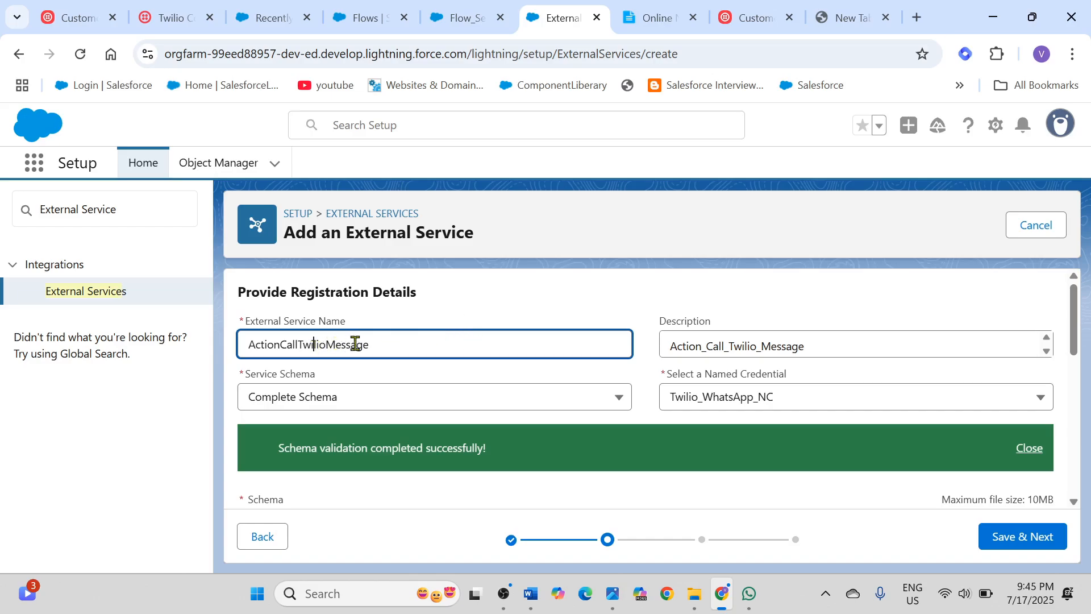
pyautogui.moveTo(382, 350); pyautogui.dragTo(245, 343)
pyautogui.hotkey('ctrl', 'c')
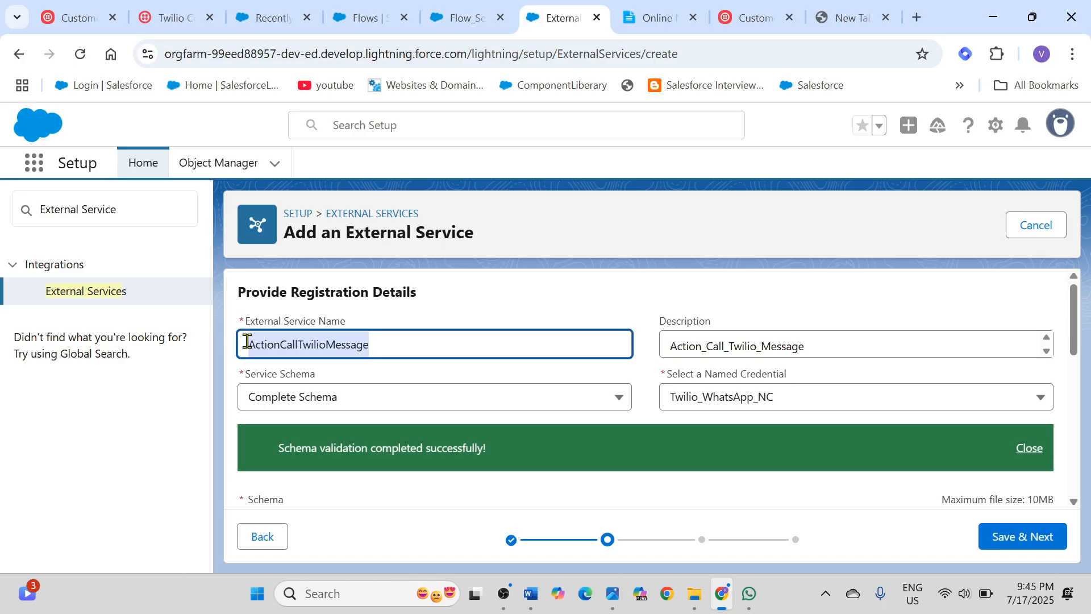
pyautogui.press('BackSpace')
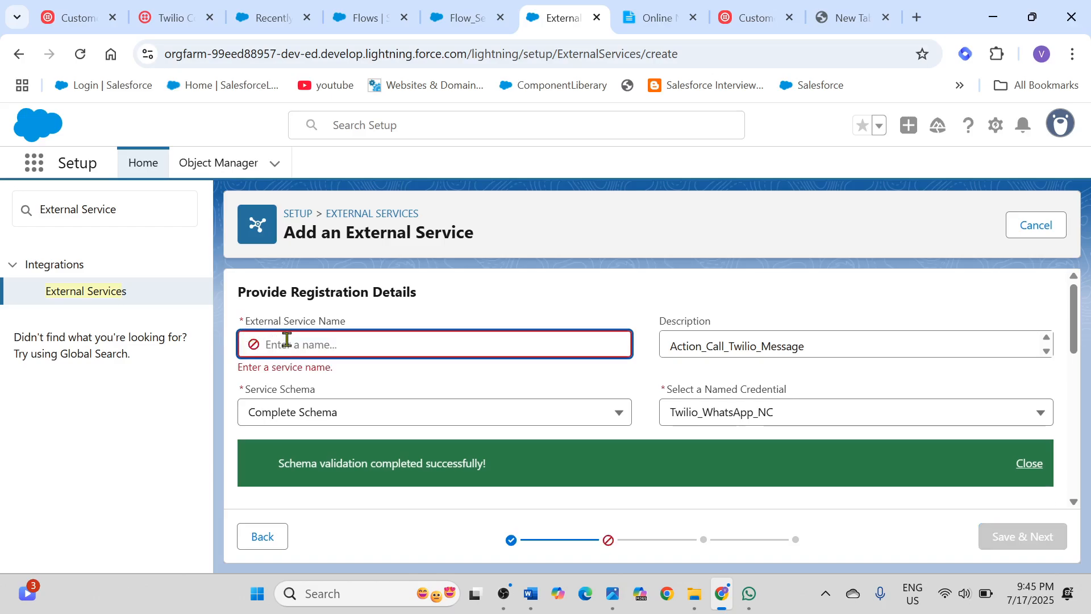
pyautogui.hotkey('ctrl', 'v')
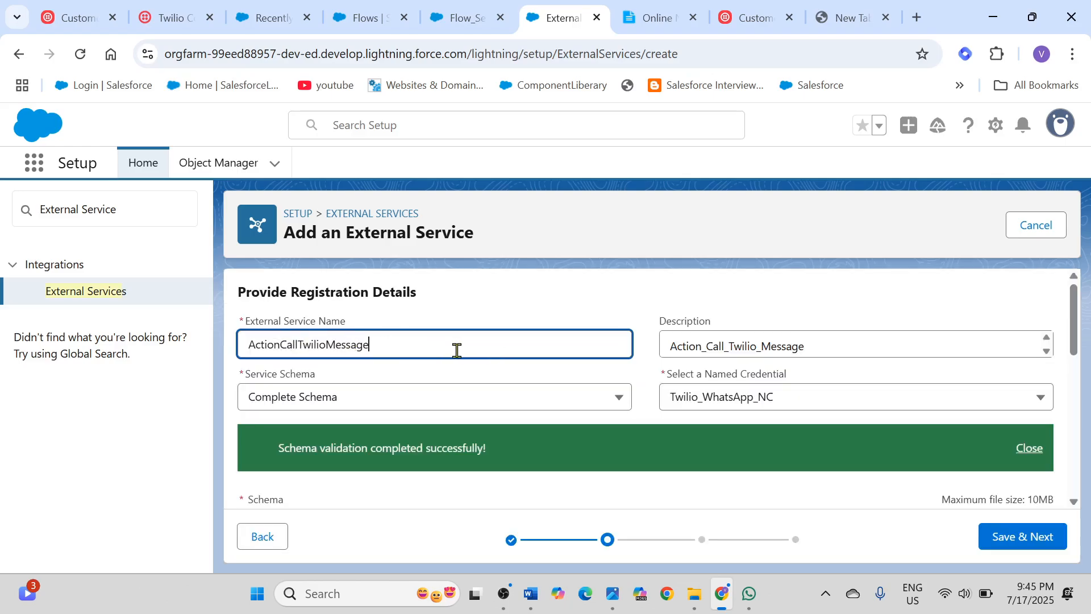
# Step: Review the registration details and schema, save the registration, and select the SendWhatsApp operation
pyautogui.scroll(-1, 619, 335)
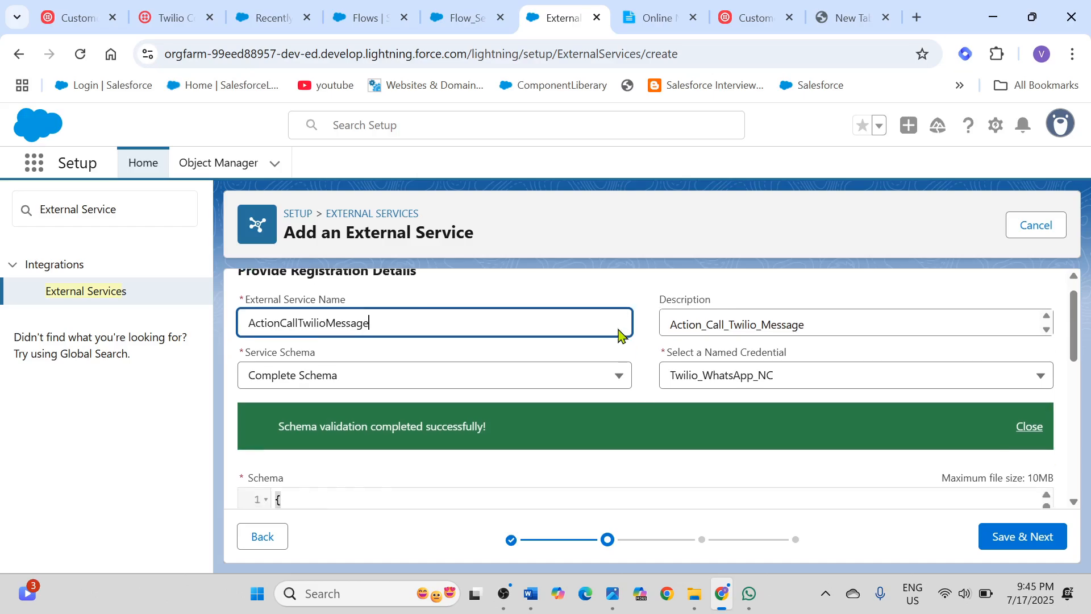
pyautogui.scroll(1, 620, 335)
pyautogui.scroll(-1, 620, 335)
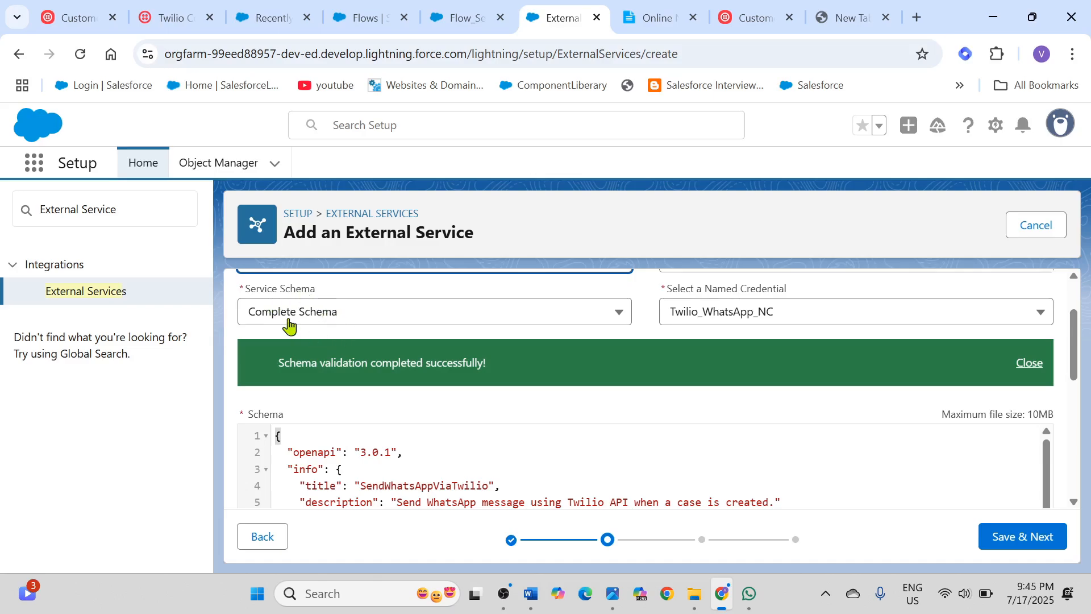
pyautogui.scroll(-6, 792, 418)
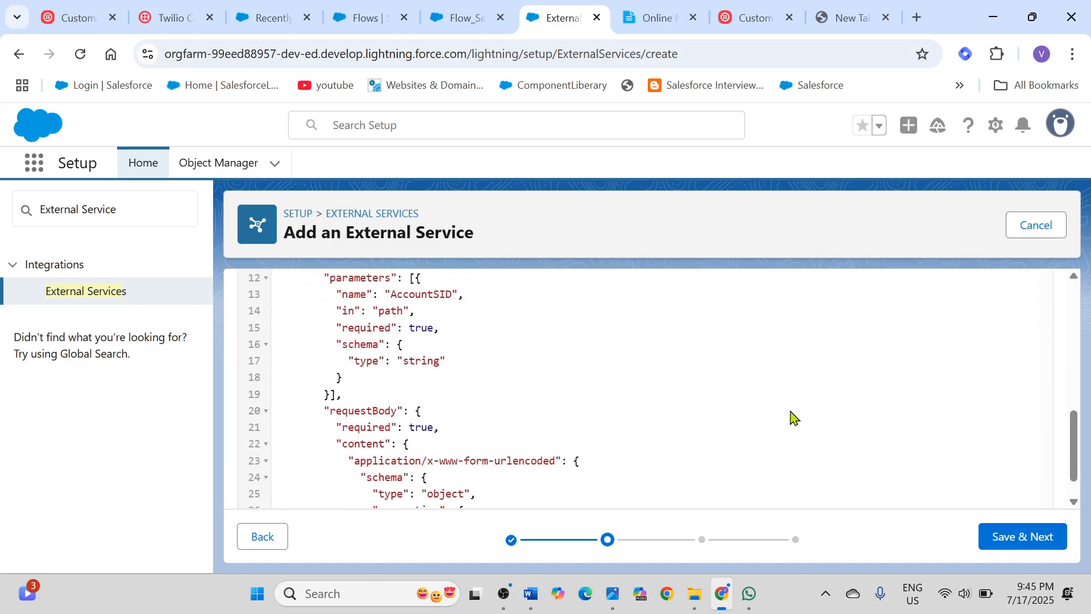
pyautogui.scroll(3, 792, 418)
pyautogui.scroll(5, 792, 417)
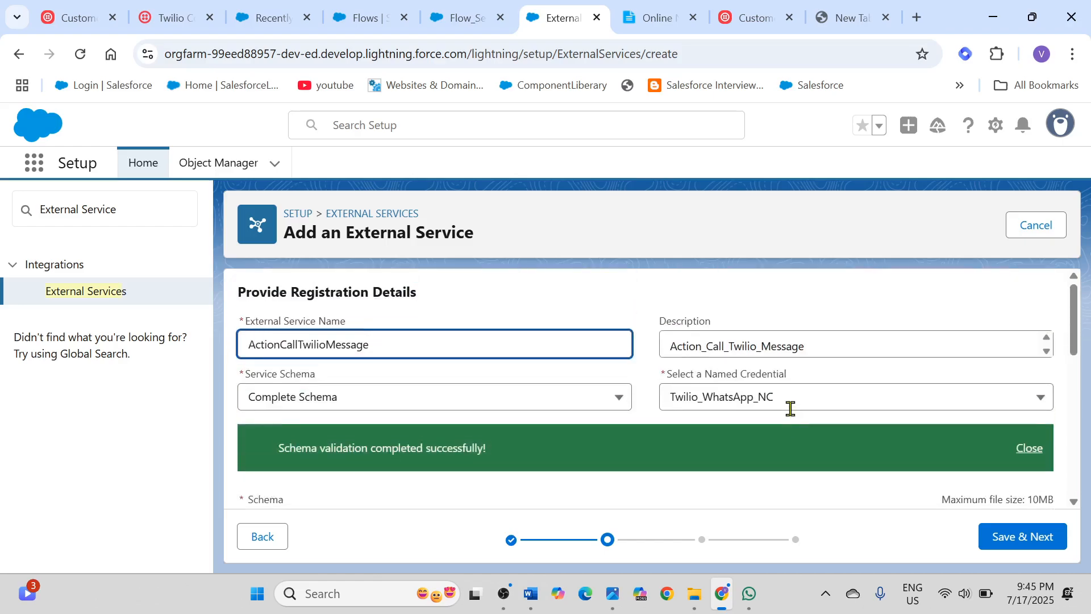
pyautogui.click(1027, 544)
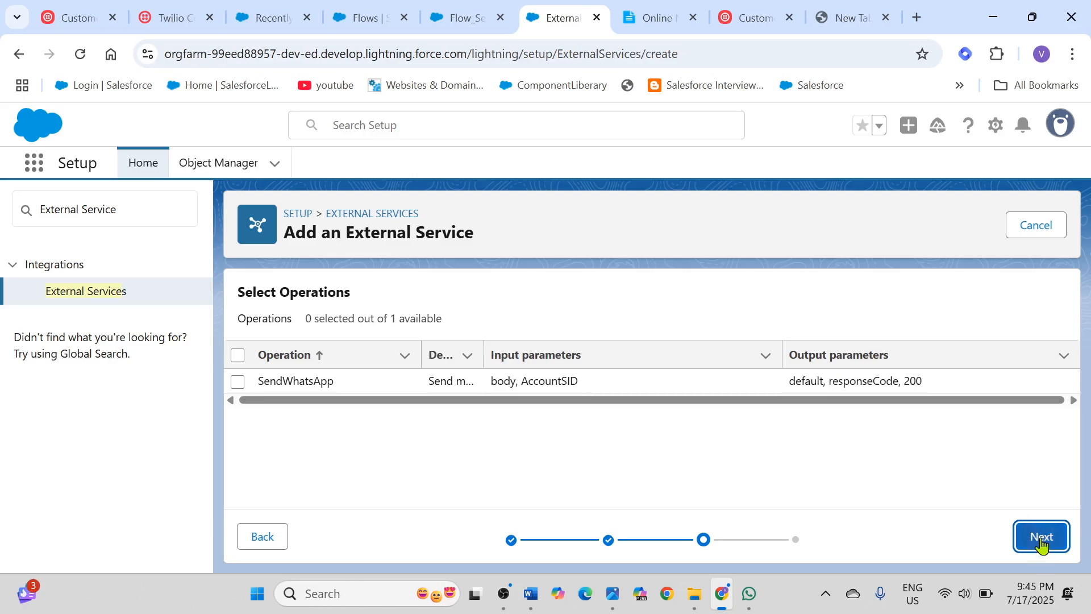
pyautogui.click(238, 382)
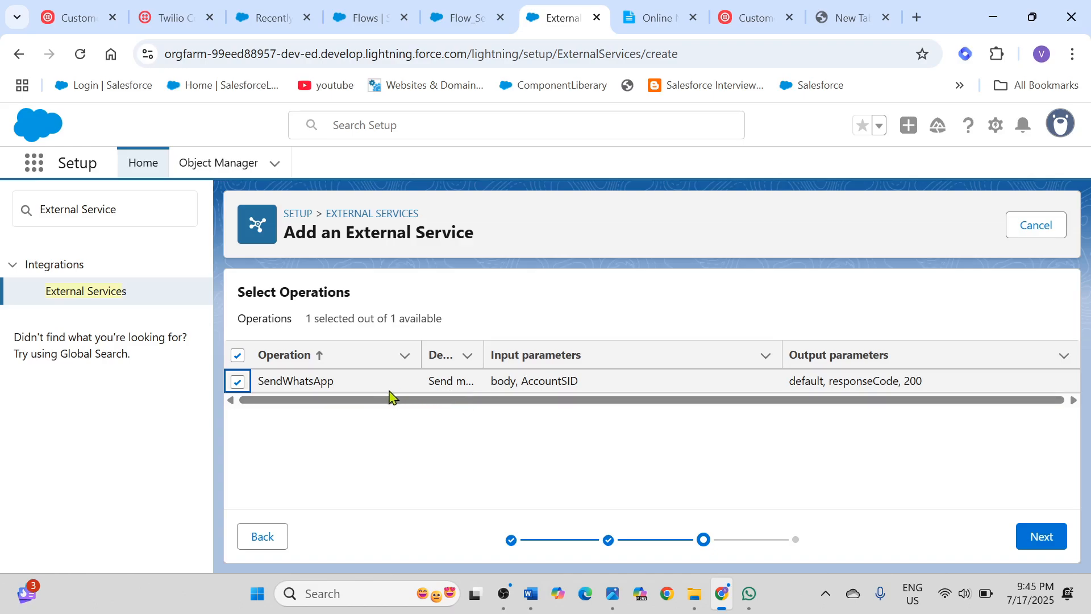
# Step: Continue past the operation selection and review the input and output parameters of the generated SendWhatsApp action
pyautogui.click(1054, 542)
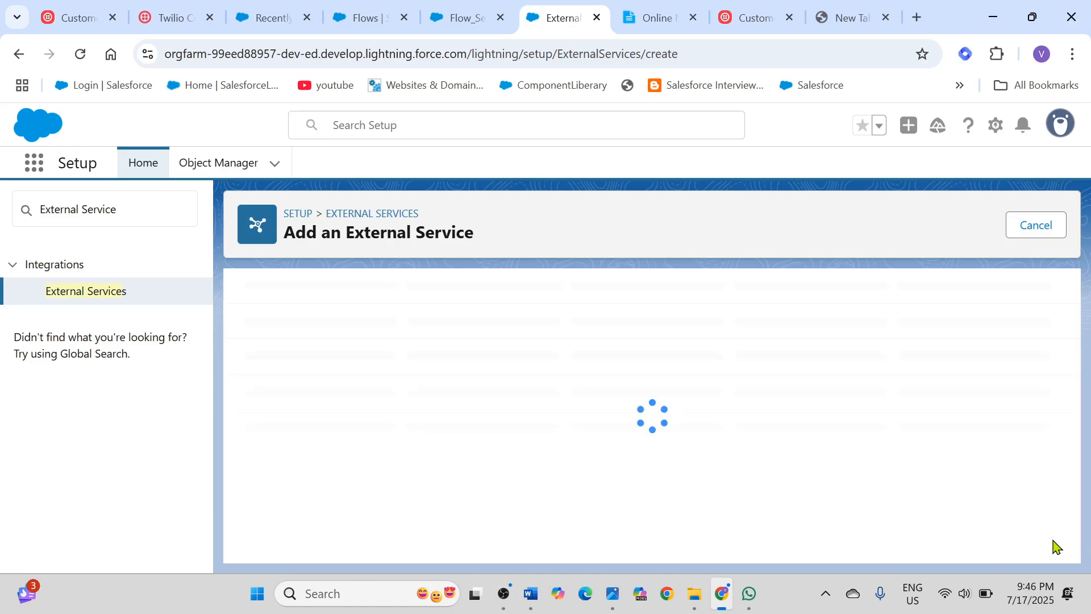
pyautogui.scroll(-3, 883, 435)
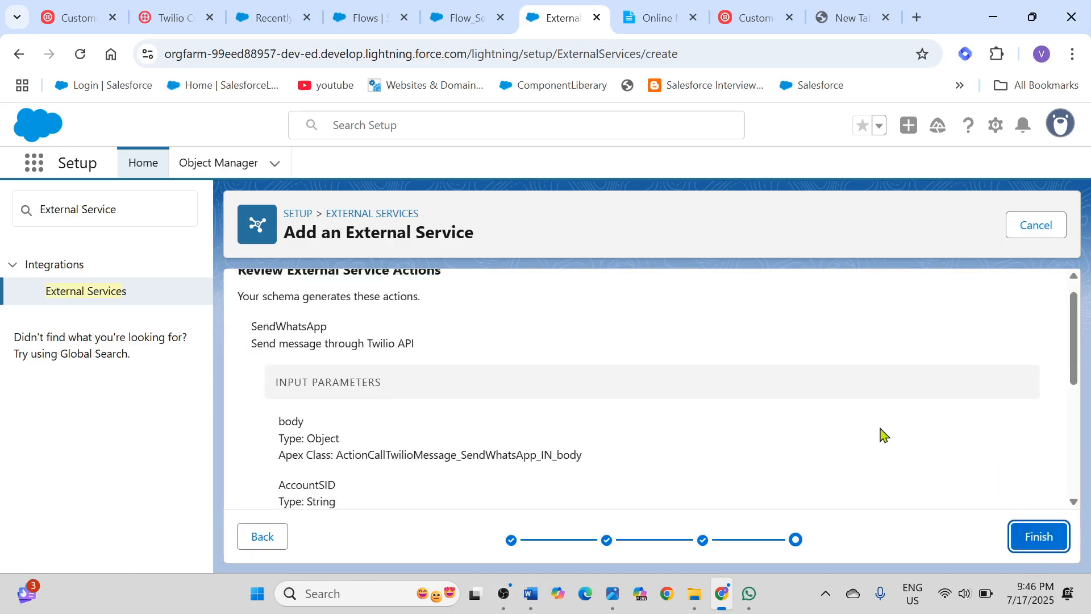
pyautogui.scroll(-2, 883, 435)
pyautogui.scroll(6, 883, 435)
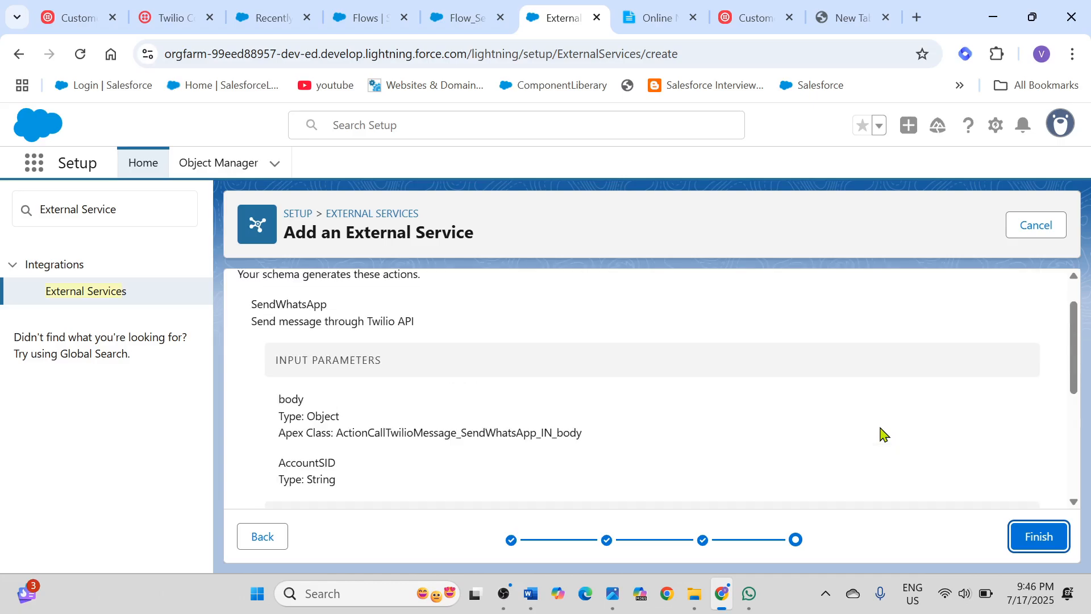
pyautogui.scroll(-3, 883, 434)
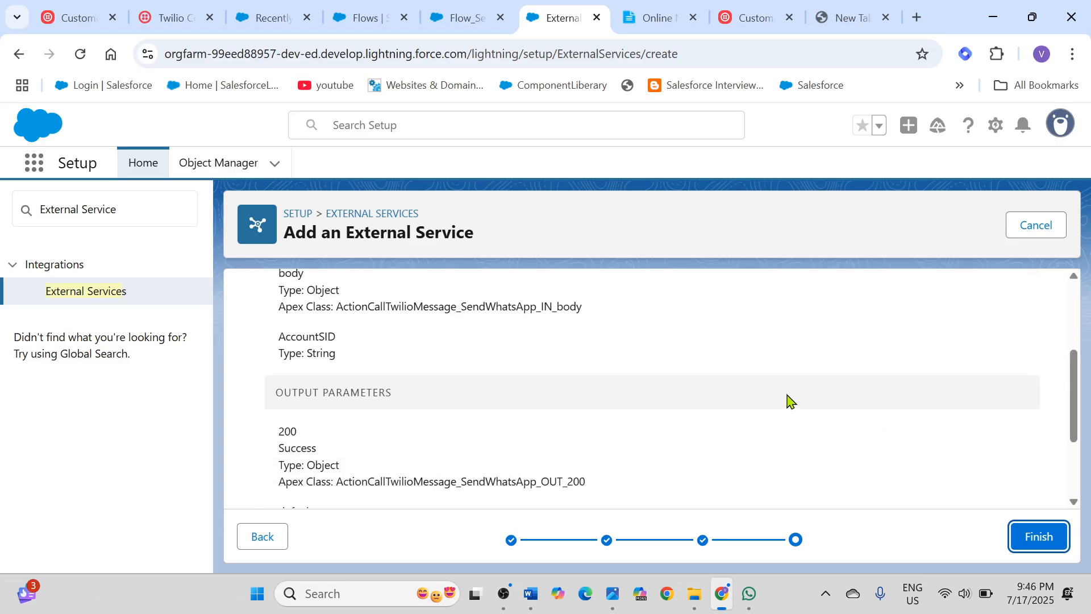
pyautogui.scroll(3, 726, 383)
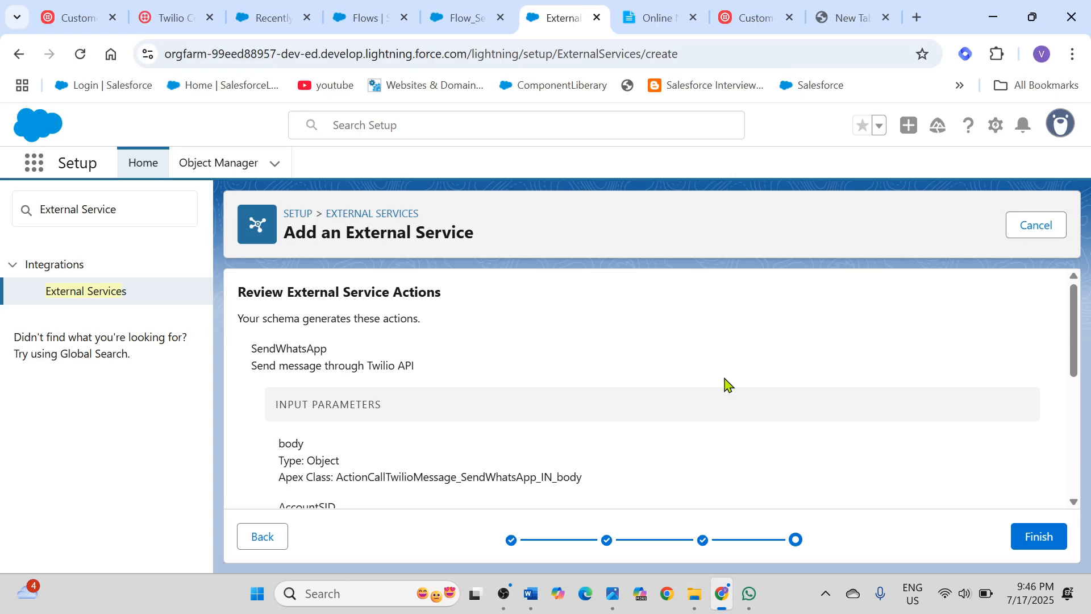
pyautogui.scroll(-3, 726, 382)
pyautogui.scroll(2, 726, 382)
pyautogui.scroll(1, 728, 384)
pyautogui.scroll(-3, 728, 384)
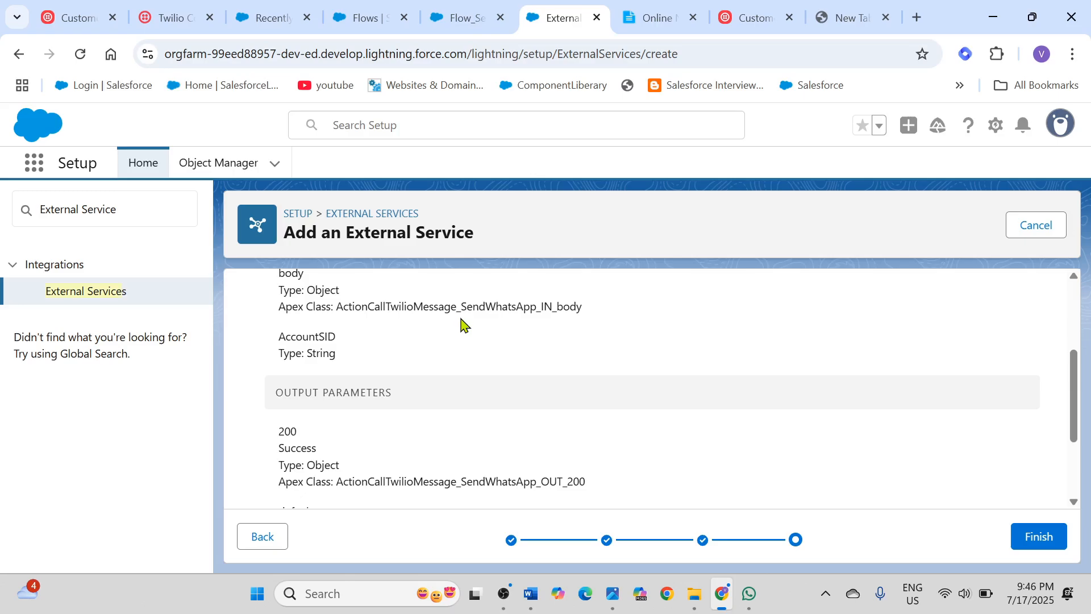
# Step: Check the Apex class of the SendWhatsApp body parameter and finish registering the external service
pyautogui.moveTo(462, 306); pyautogui.dragTo(581, 306)
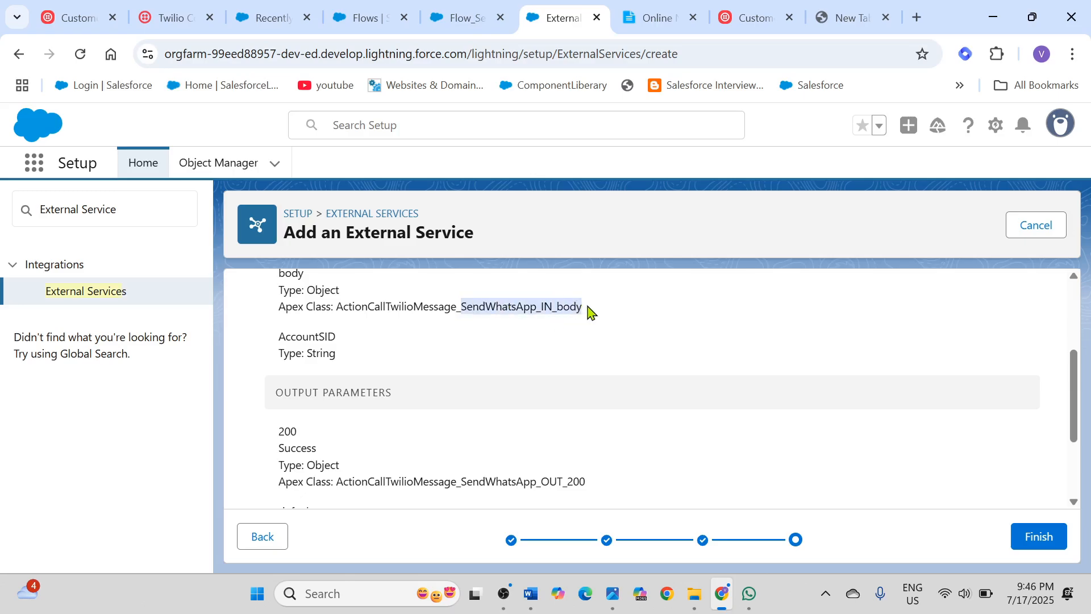
pyautogui.moveTo(280, 310); pyautogui.dragTo(583, 314)
pyautogui.click(581, 307)
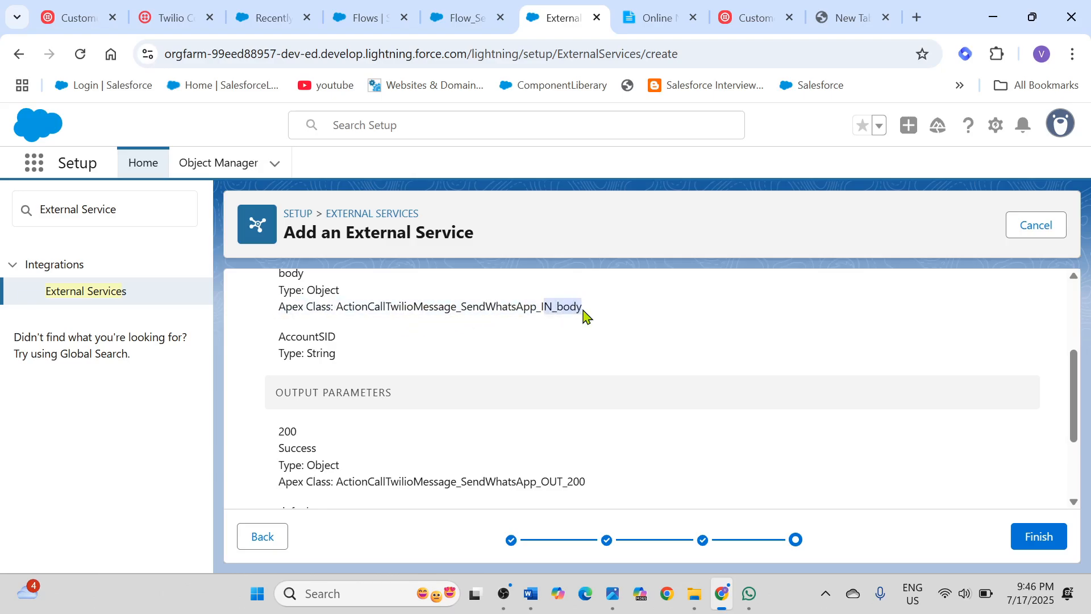
pyautogui.click(587, 315)
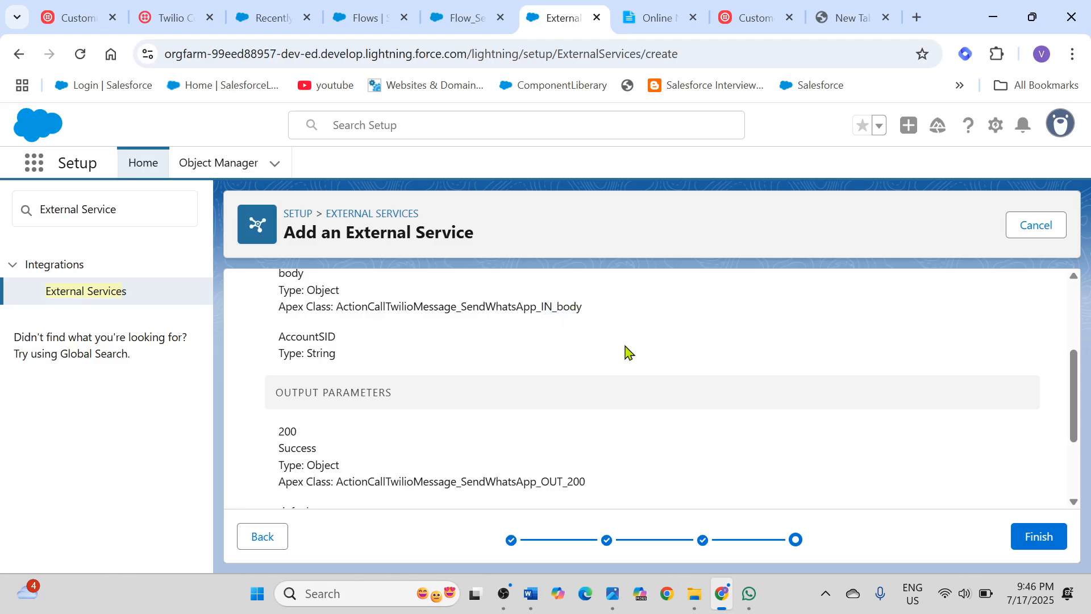
pyautogui.scroll(-1, 626, 353)
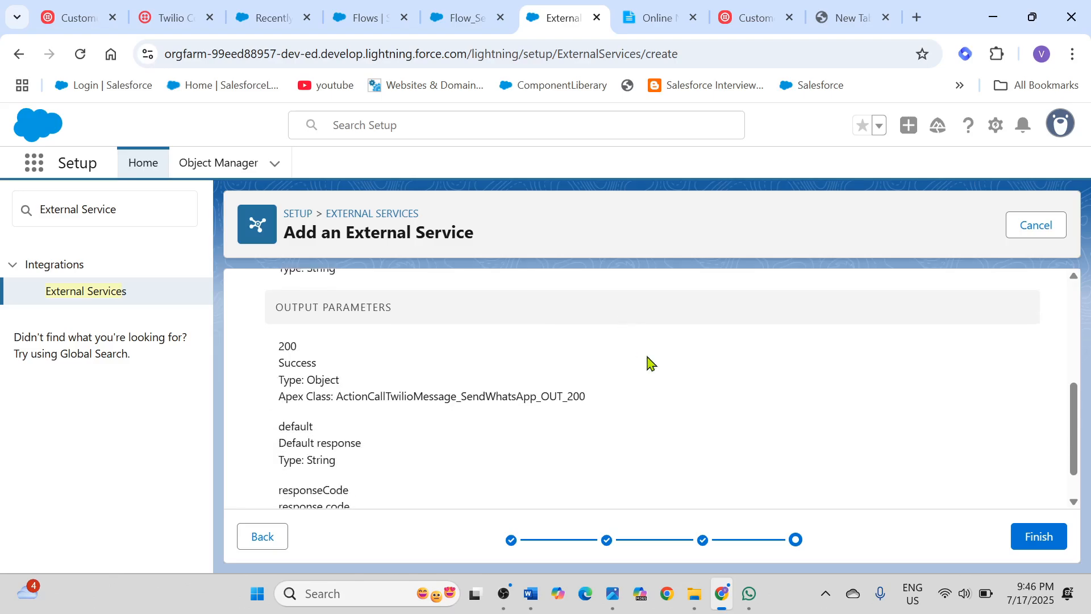
pyautogui.click(1047, 545)
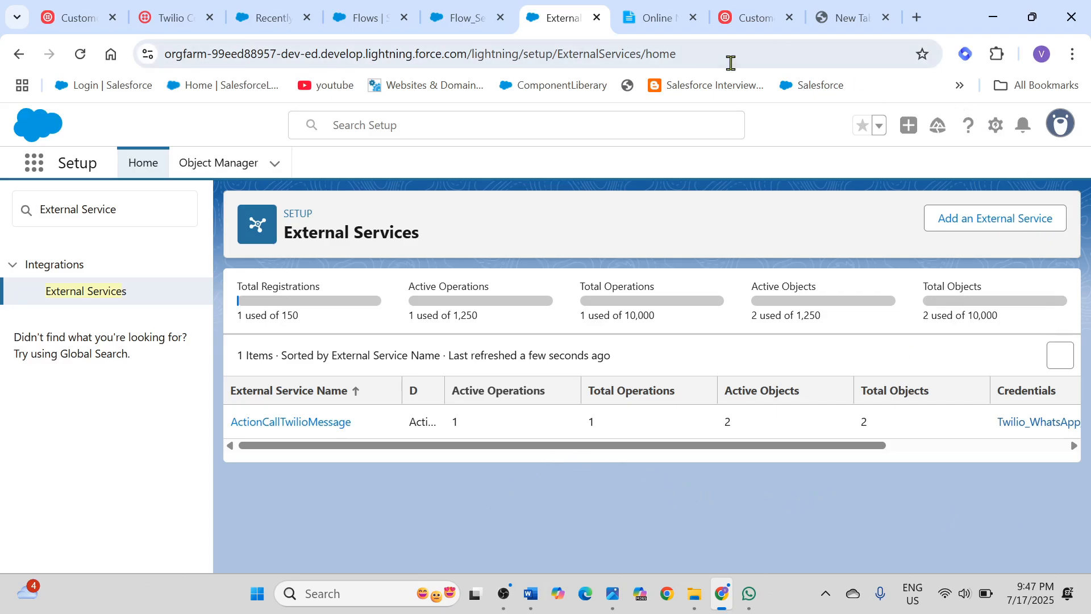
# Step: Close the old Flow Builder page showing the empty Create External Service form, discarding its unsaved changes
pyautogui.click(460, 21)
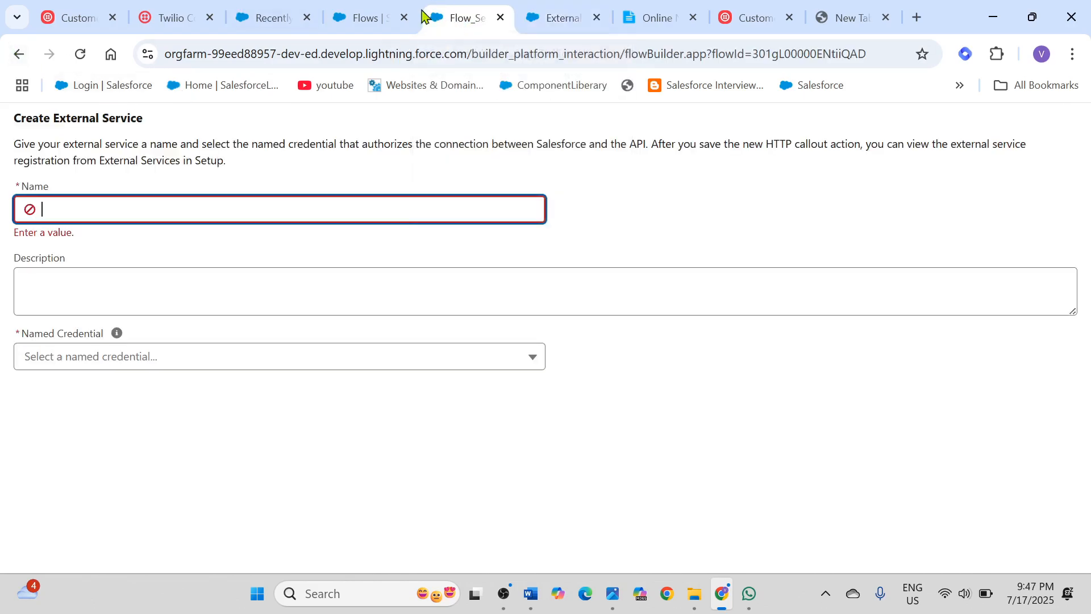
pyautogui.click(366, 19)
pyautogui.click(490, 20)
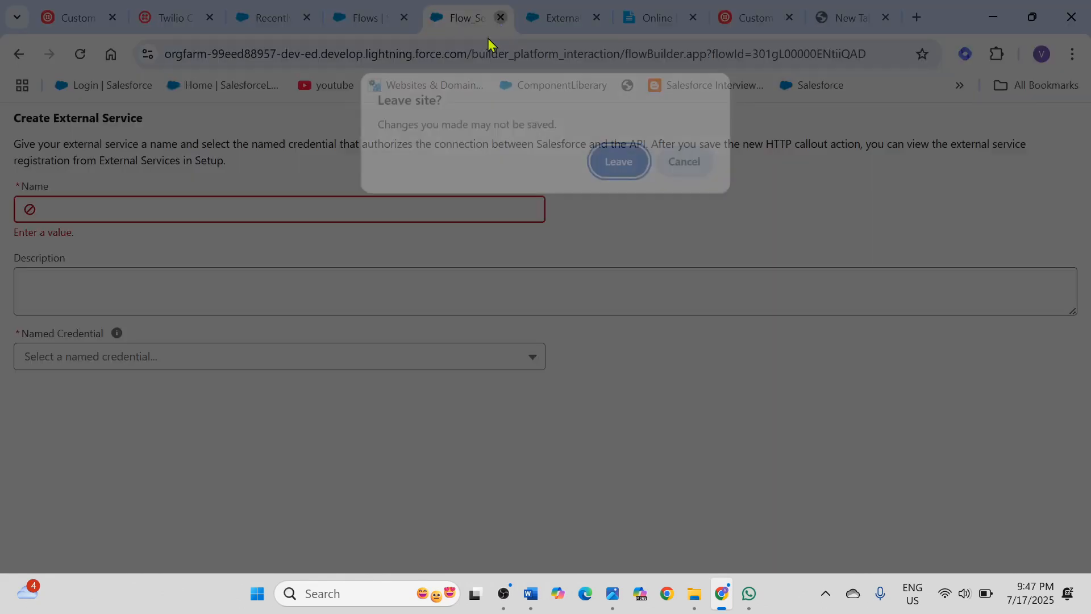
pyautogui.click(624, 172)
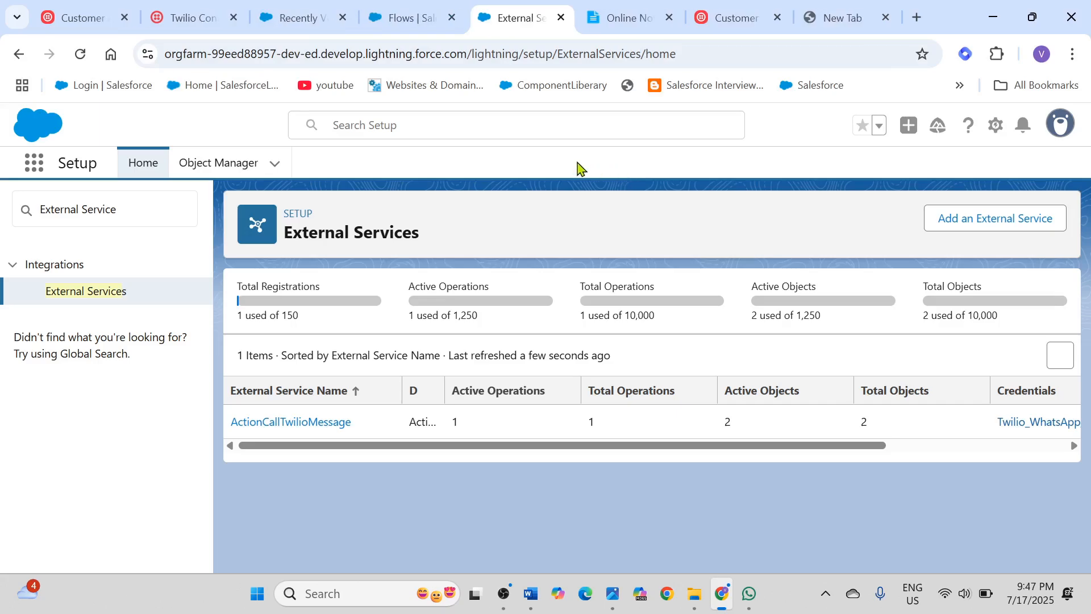
# Step: Reload the Flows list in Setup and open the flow Flow_Send_WhatsApp_Twilio in Flow Builder
pyautogui.click(405, 20)
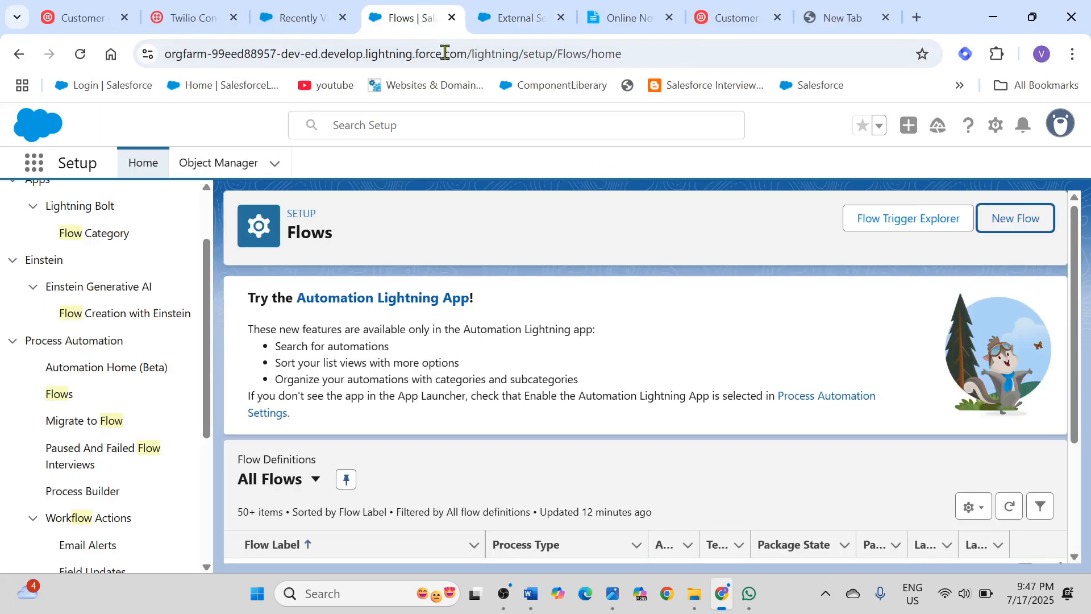
pyautogui.scroll(-3, 527, 214)
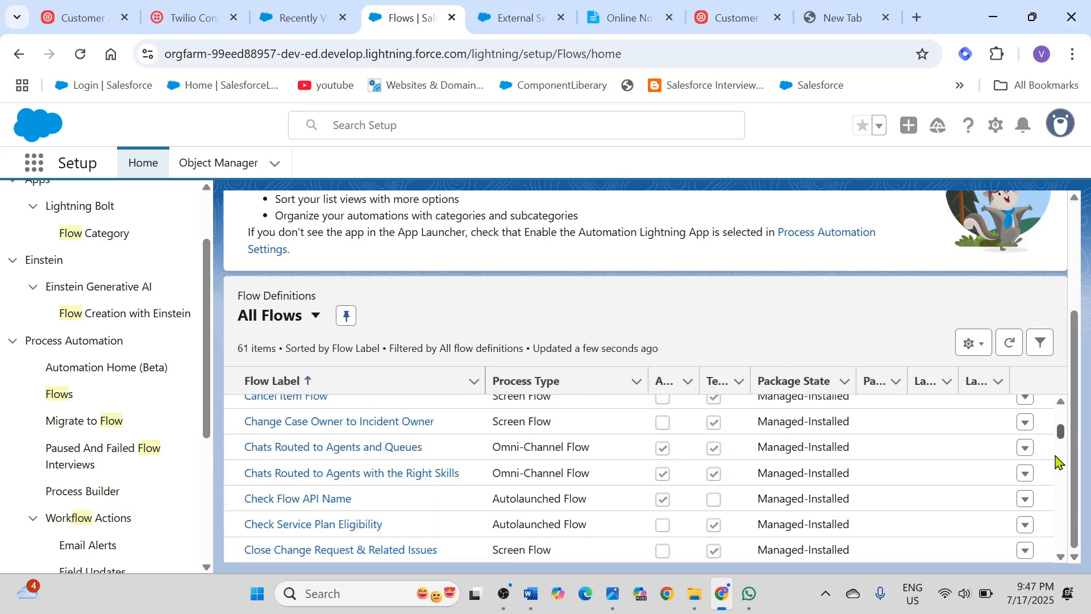
pyautogui.moveTo(1057, 454); pyautogui.dragTo(1057, 431)
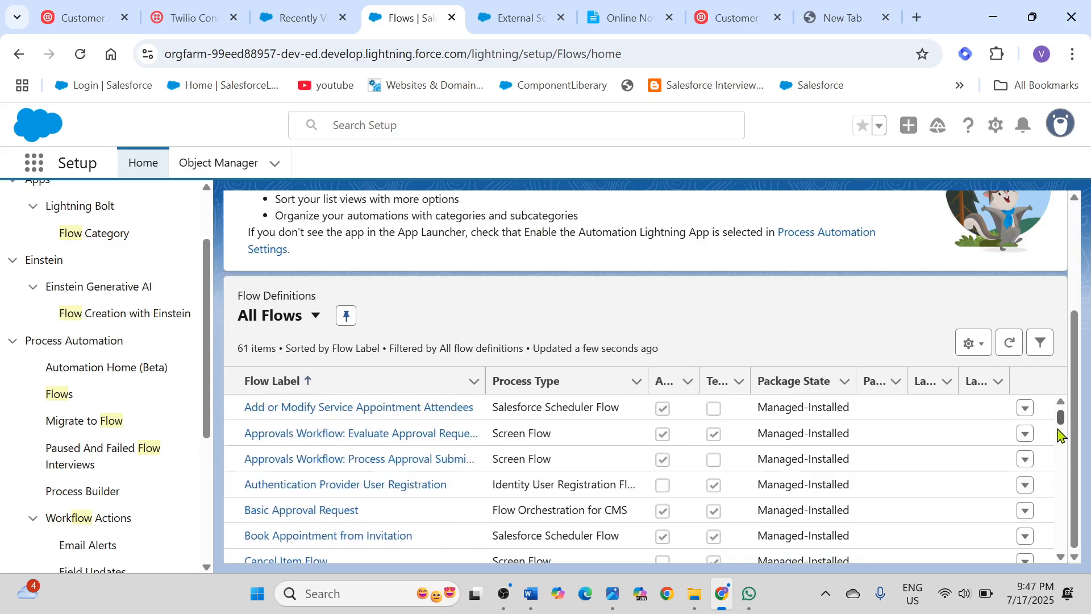
pyautogui.click(80, 55)
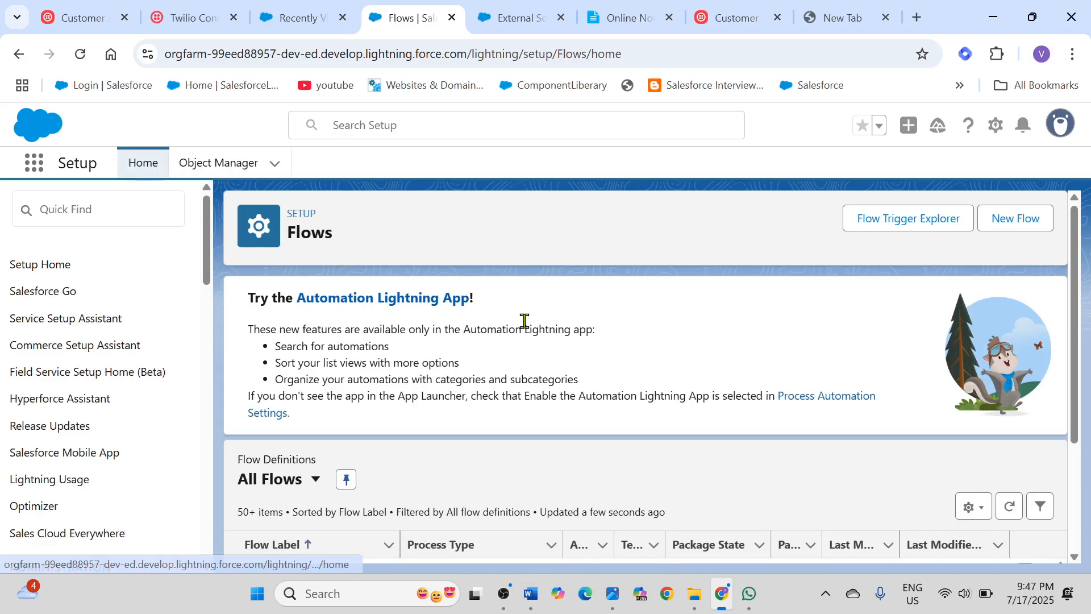
pyautogui.scroll(-2, 524, 320)
pyautogui.scroll(-1, 524, 320)
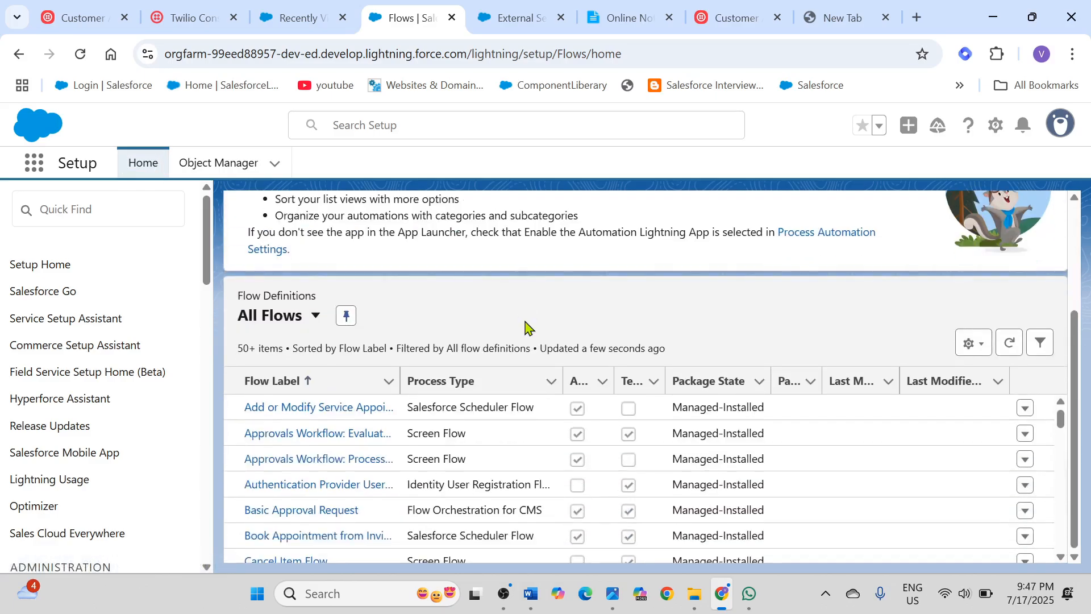
pyautogui.scroll(-10, 576, 406)
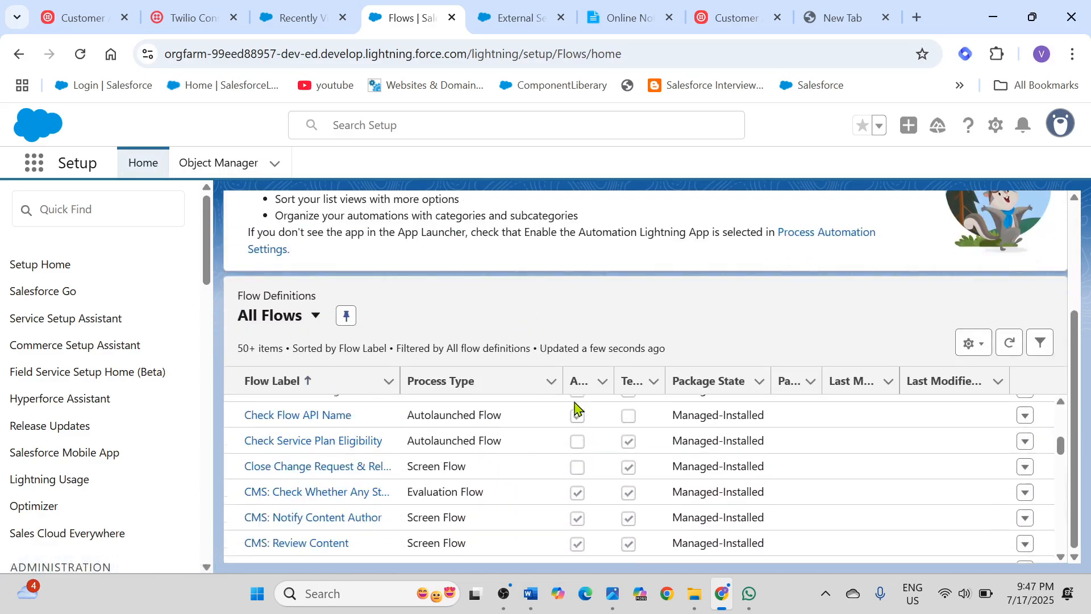
pyautogui.scroll(-3, 575, 407)
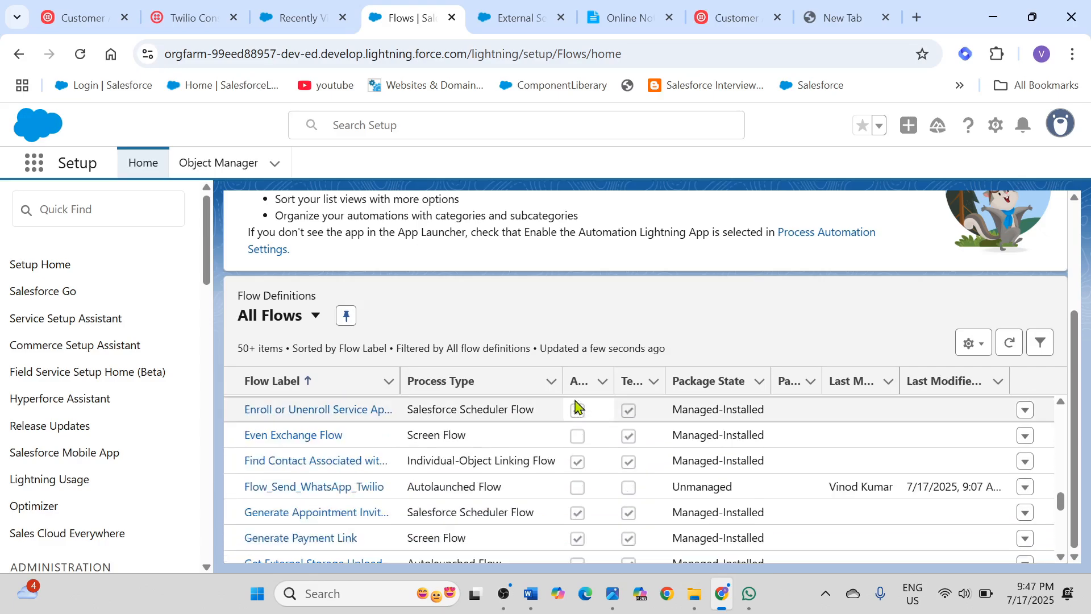
pyautogui.click(315, 487)
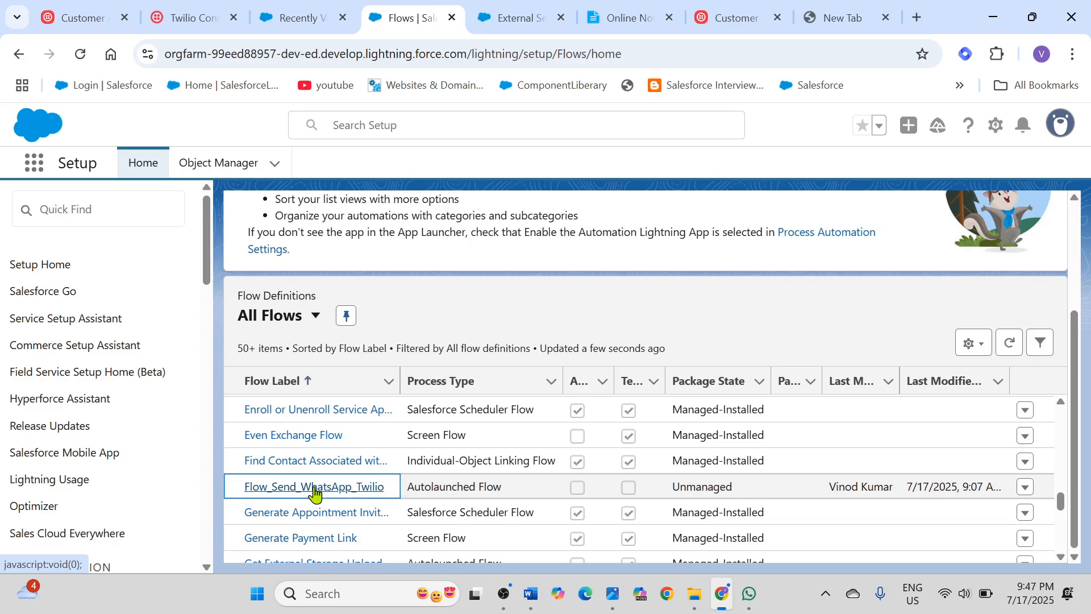
pyautogui.click(316, 492)
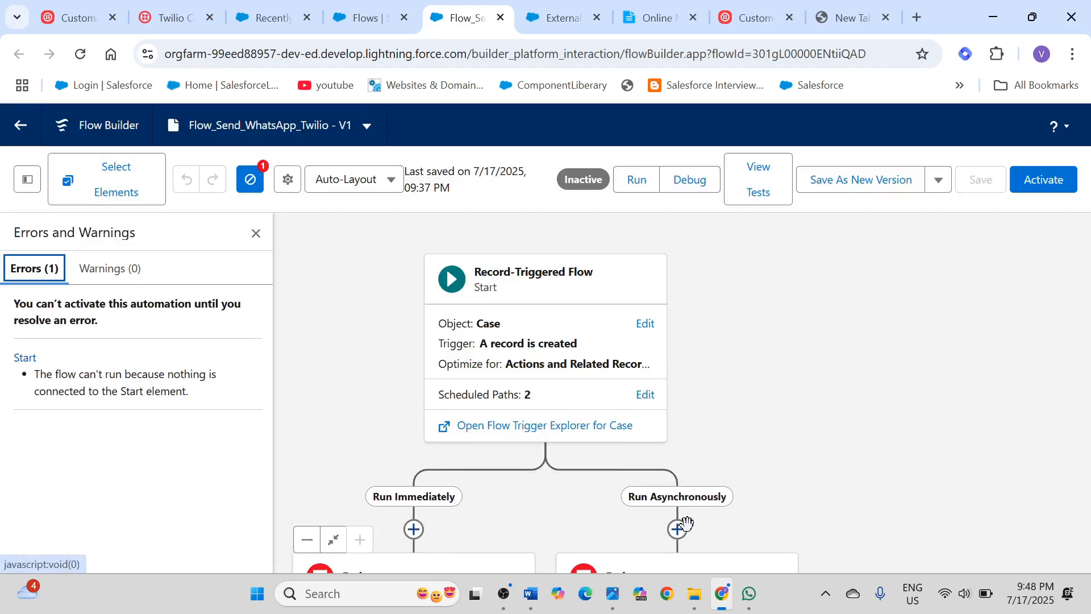
# Step: Dismiss the errors and warnings list and add an Action element to the Run Asynchronously path
pyautogui.click(652, 500)
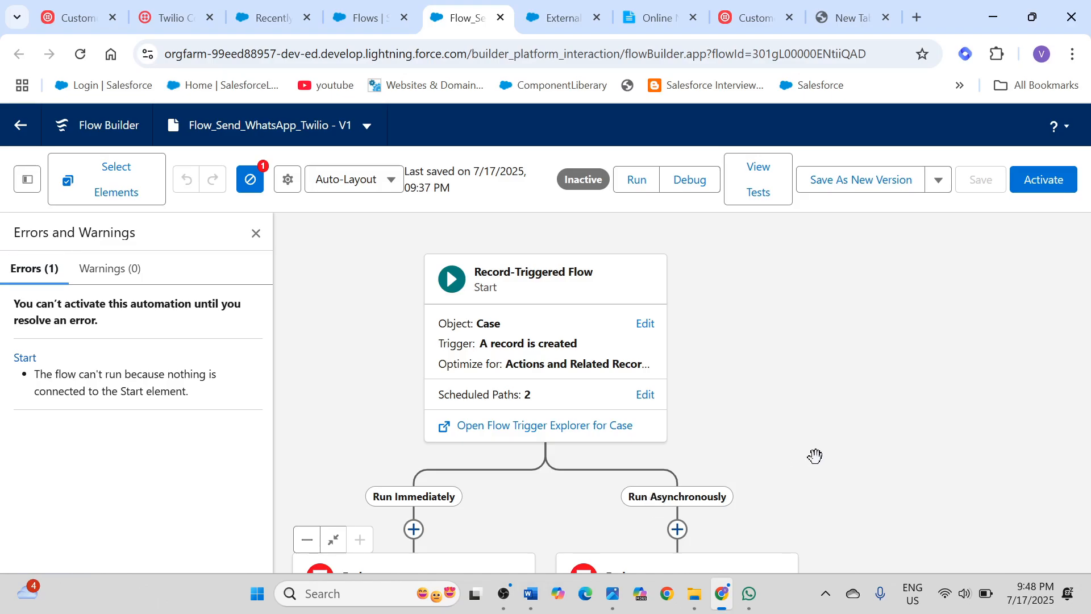
pyautogui.click(255, 234)
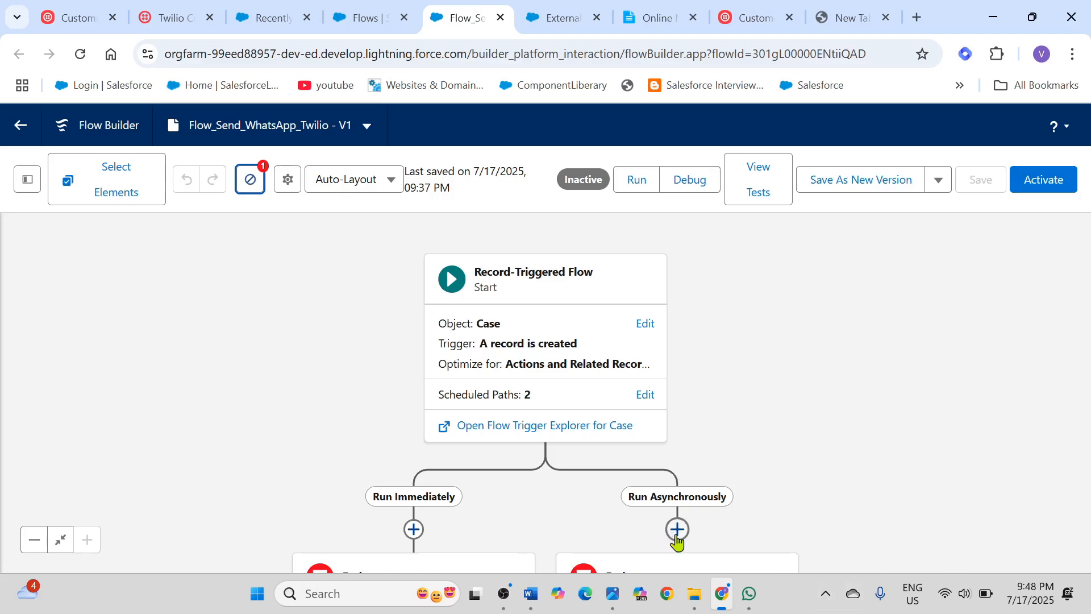
pyautogui.click(677, 529)
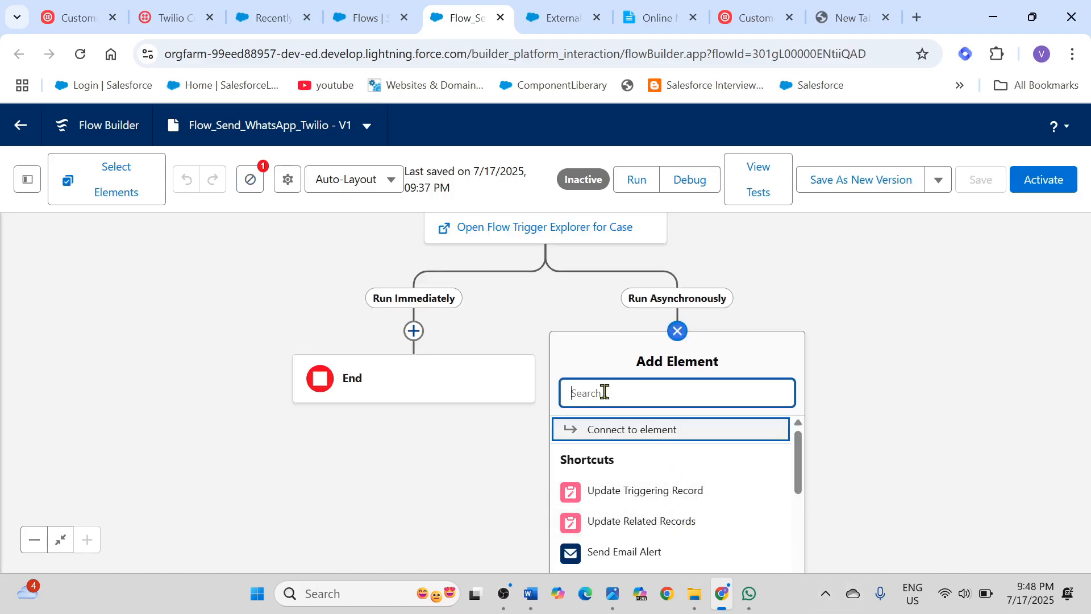
pyautogui.write('actio')
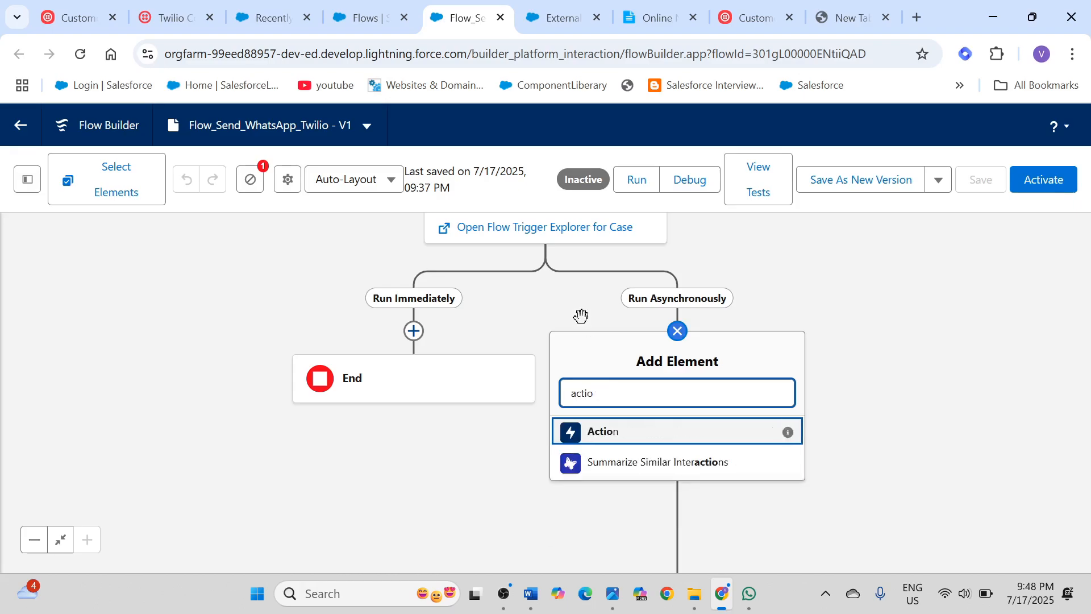
pyautogui.click(625, 431)
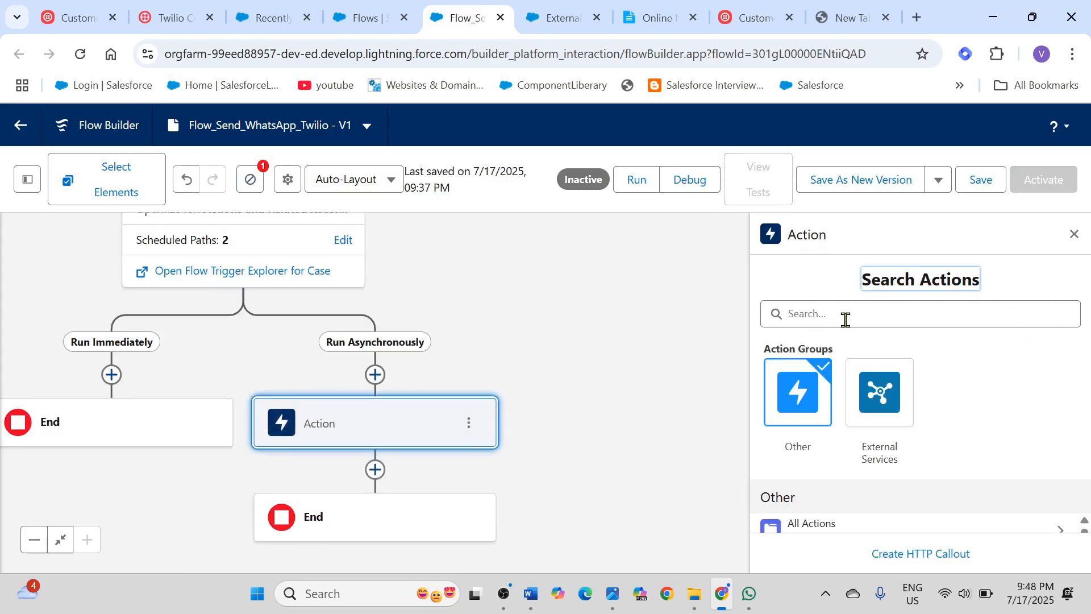
# Step: Choose the Send Whats App action of the ActionCallTwilioMessage external service for the new Action element
pyautogui.click(882, 394)
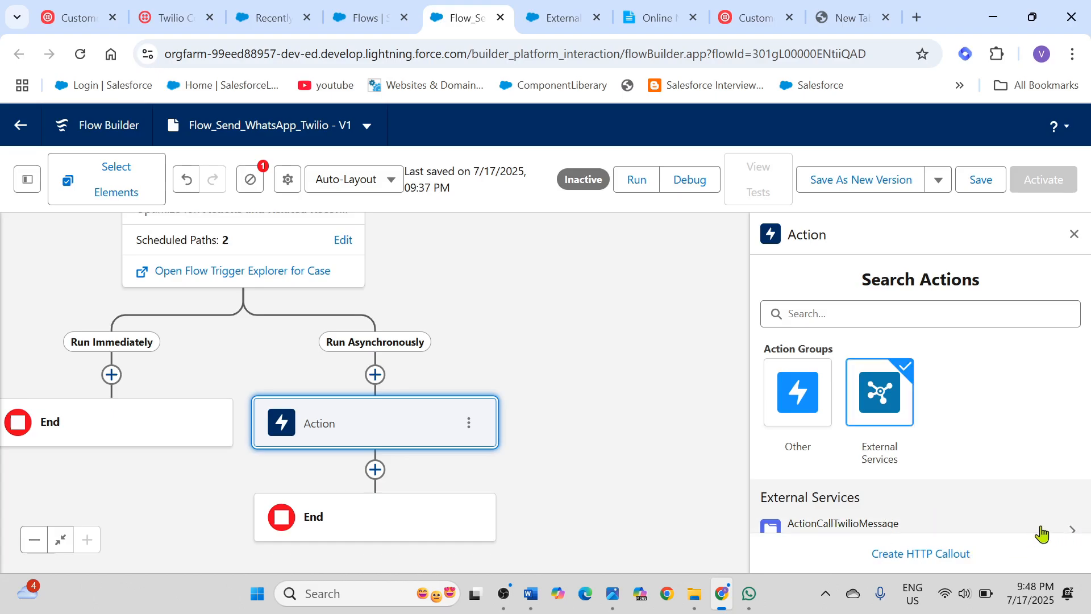
pyautogui.click(1040, 528)
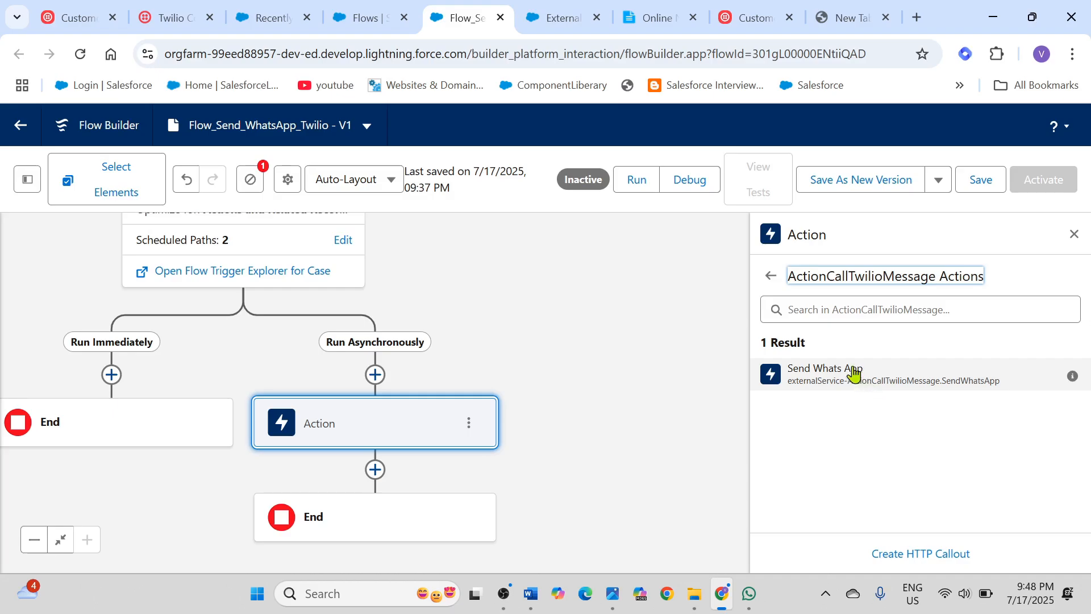
pyautogui.click(827, 381)
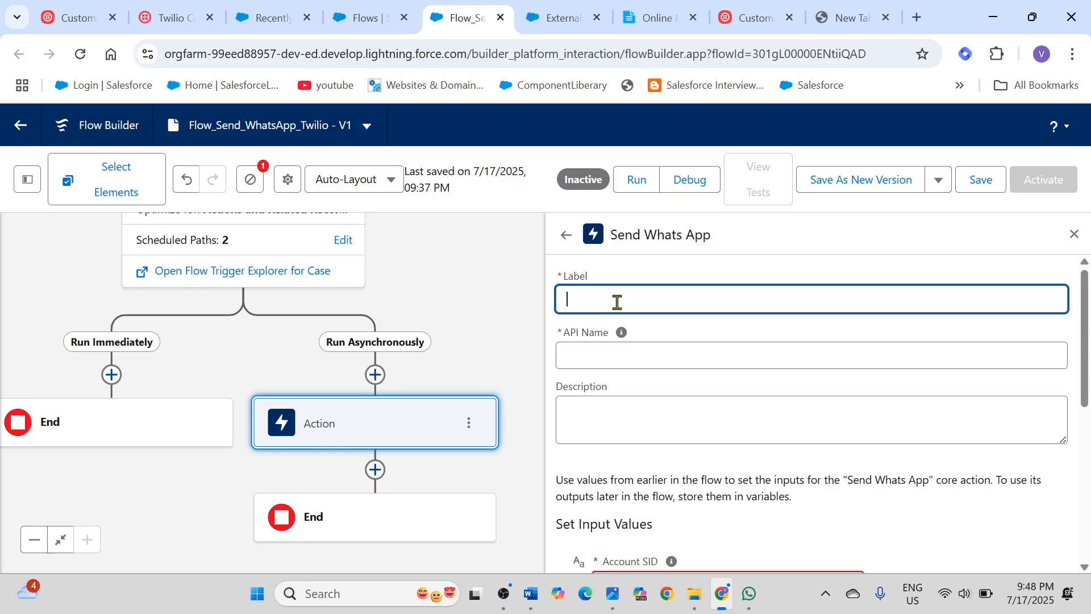
# Step: Review the Step 8 instructions for the Twilio action and the OpenAPI schema in the Online Notepad notes
pyautogui.click(658, 20)
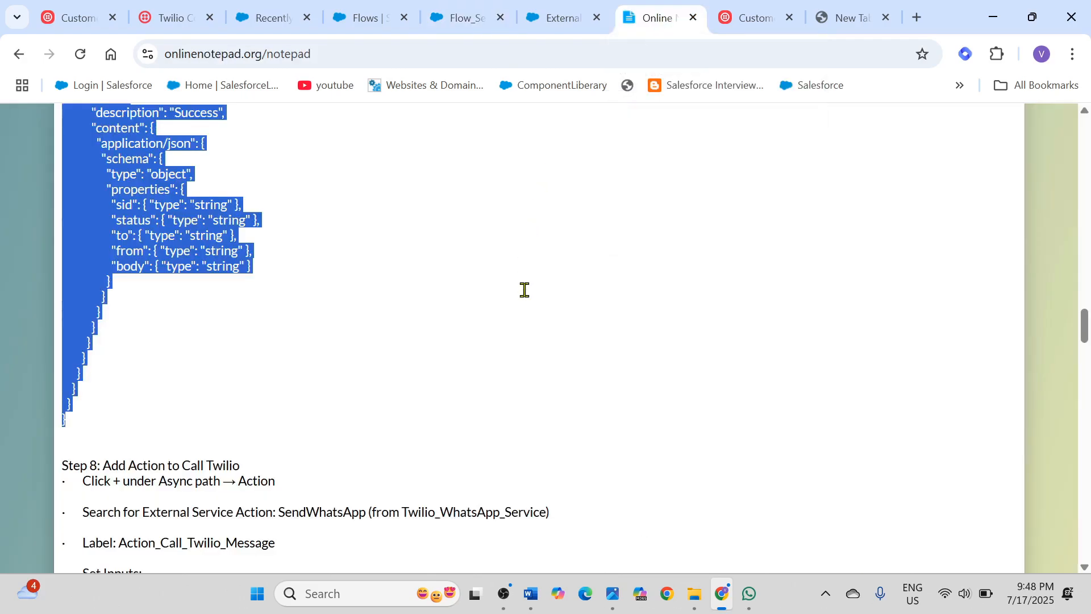
pyautogui.scroll(-3, 524, 290)
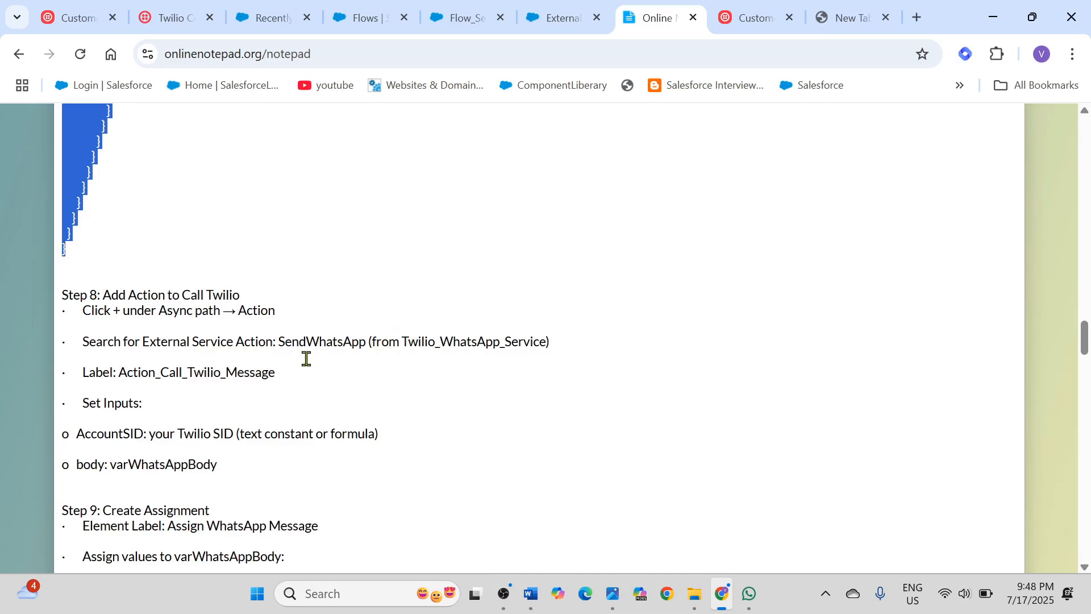
pyautogui.scroll(2, 287, 382)
pyautogui.scroll(-1, 285, 387)
pyautogui.scroll(-1, 262, 440)
pyautogui.scroll(3, 300, 414)
pyautogui.scroll(10, 301, 415)
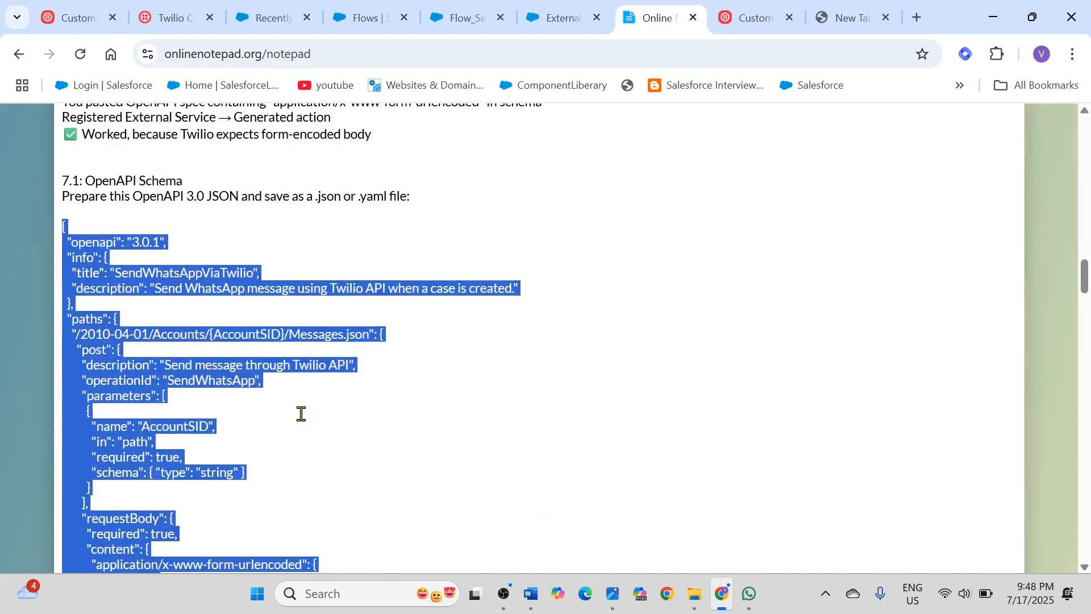
pyautogui.scroll(3, 544, 451)
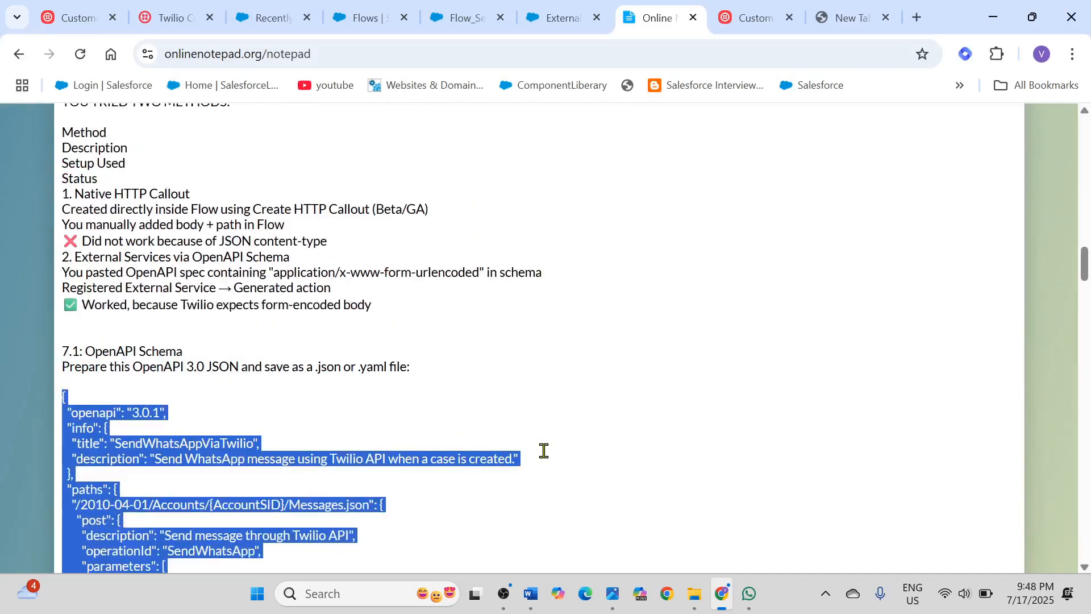
pyautogui.click(544, 451)
pyautogui.scroll(-15, 544, 451)
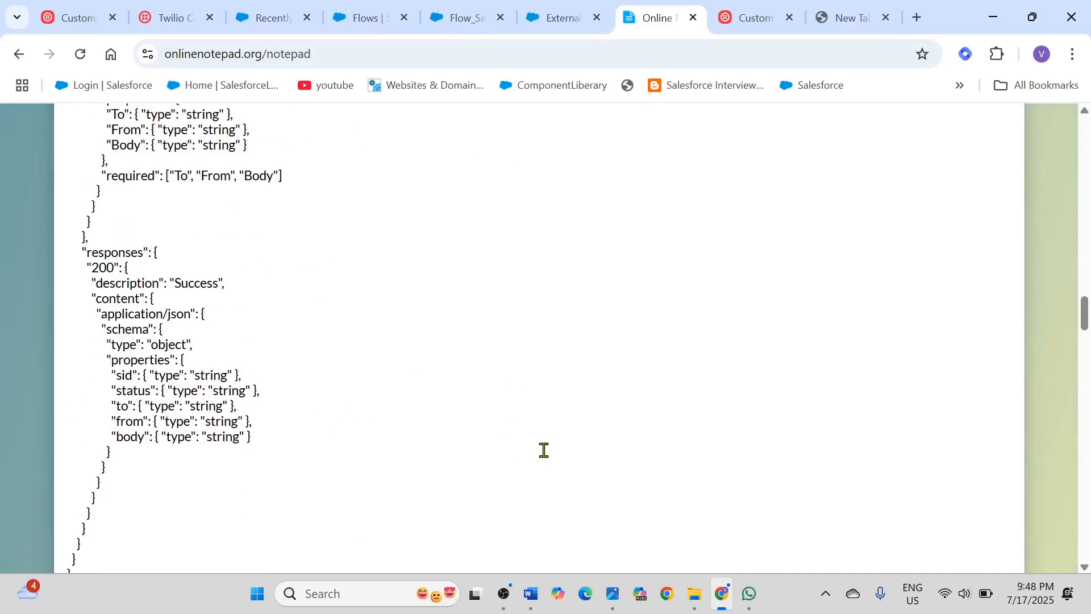
pyautogui.scroll(-3, 544, 451)
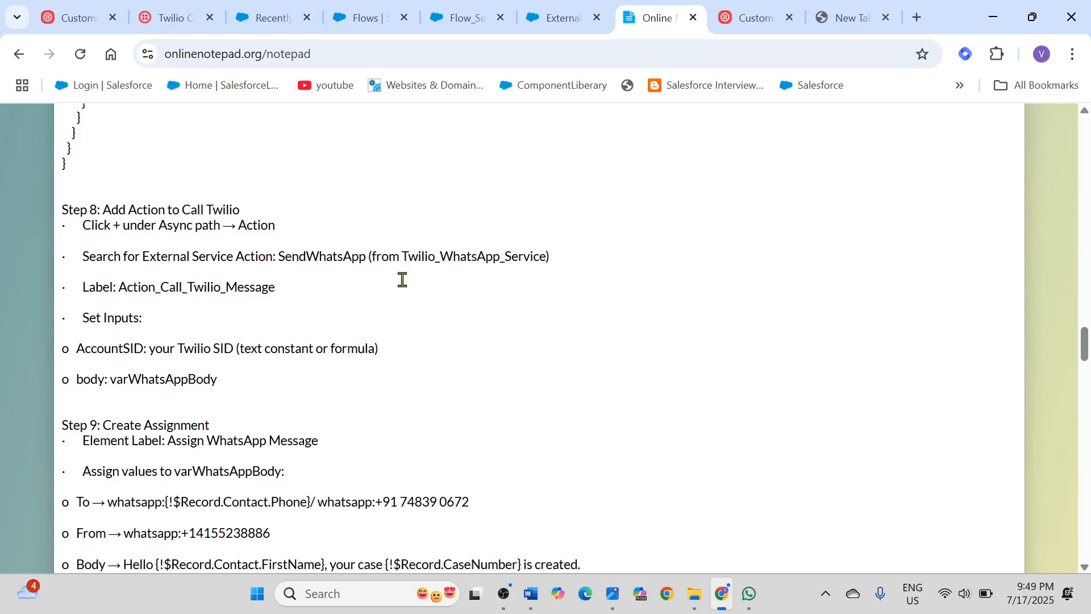
# Step: Copy Twilio_WhatsApp from the Step 8 notes and set the Send Whats App action's label and API name to Twilio_WhatsApp_Action
pyautogui.moveTo(404, 256); pyautogui.dragTo(500, 255)
pyautogui.hotkey('ctrl', 'c')
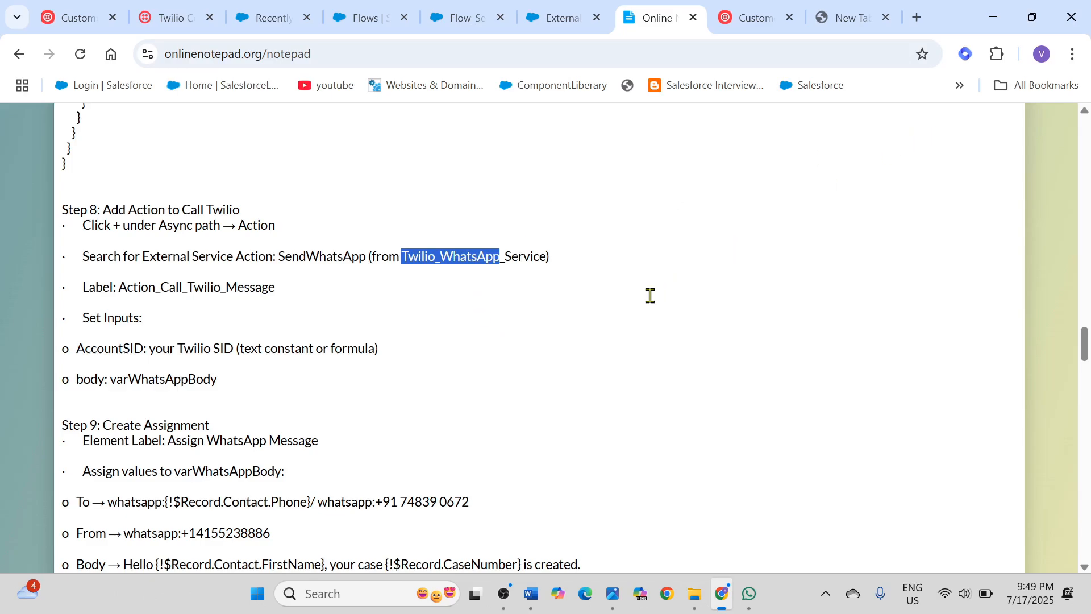
pyautogui.click(564, 19)
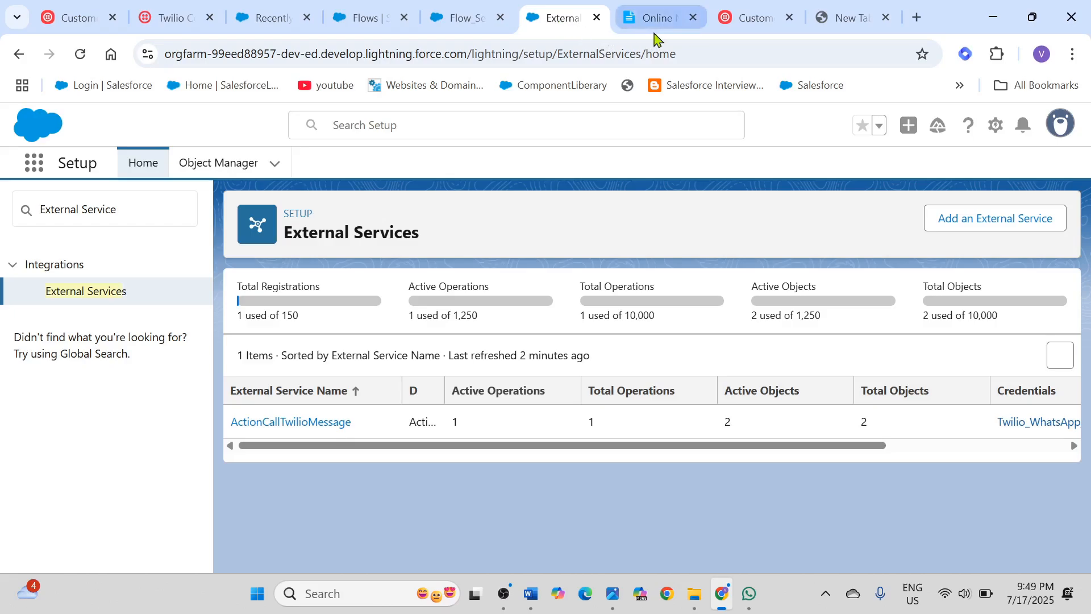
pyautogui.click(468, 26)
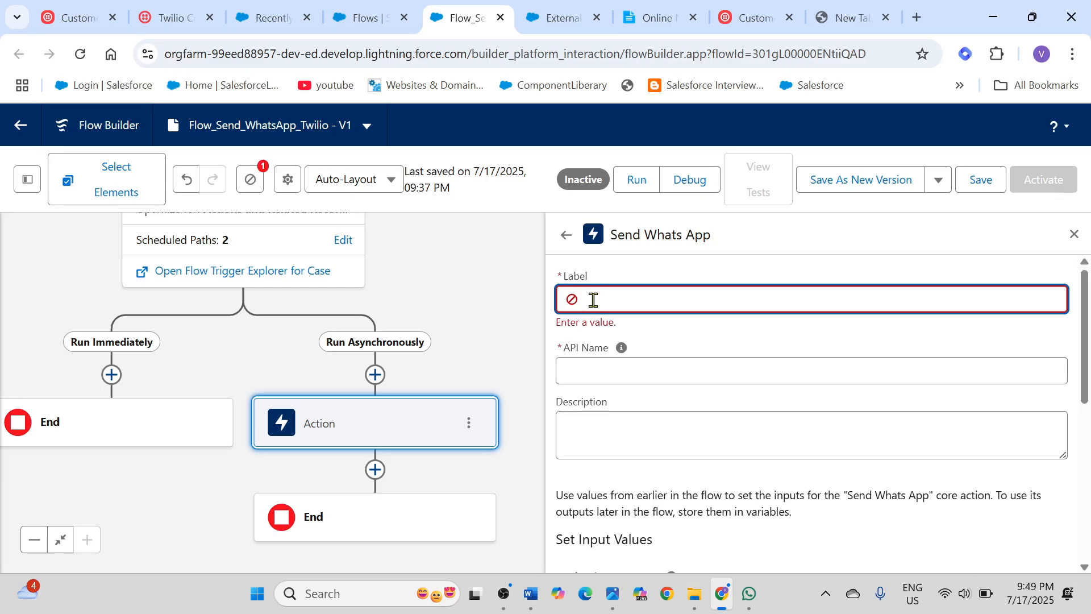
pyautogui.hotkey('ctrl', 'v')
pyautogui.click(608, 372)
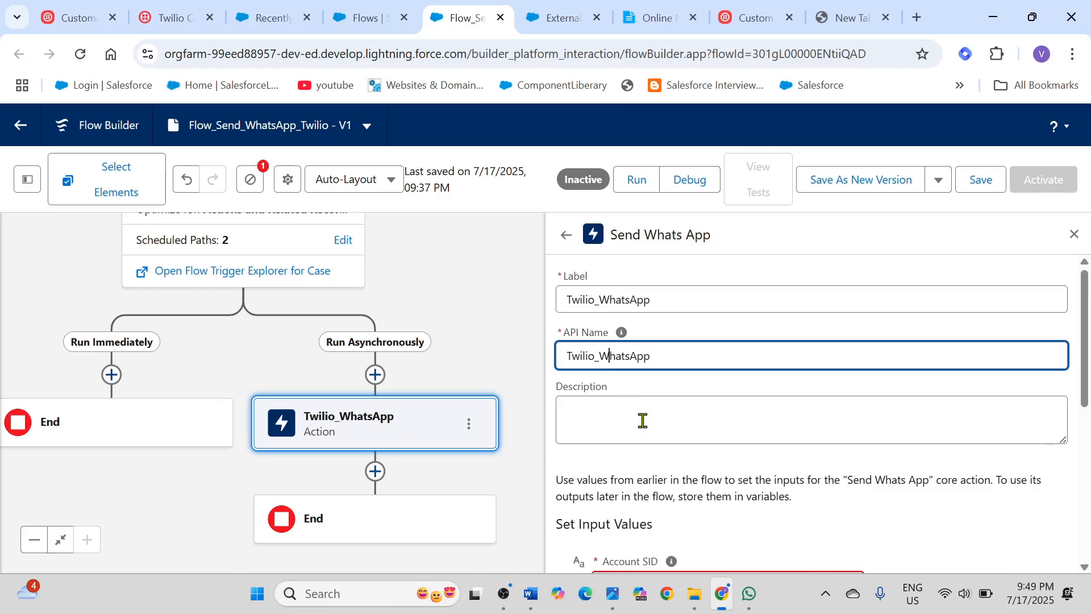
pyautogui.click(670, 303)
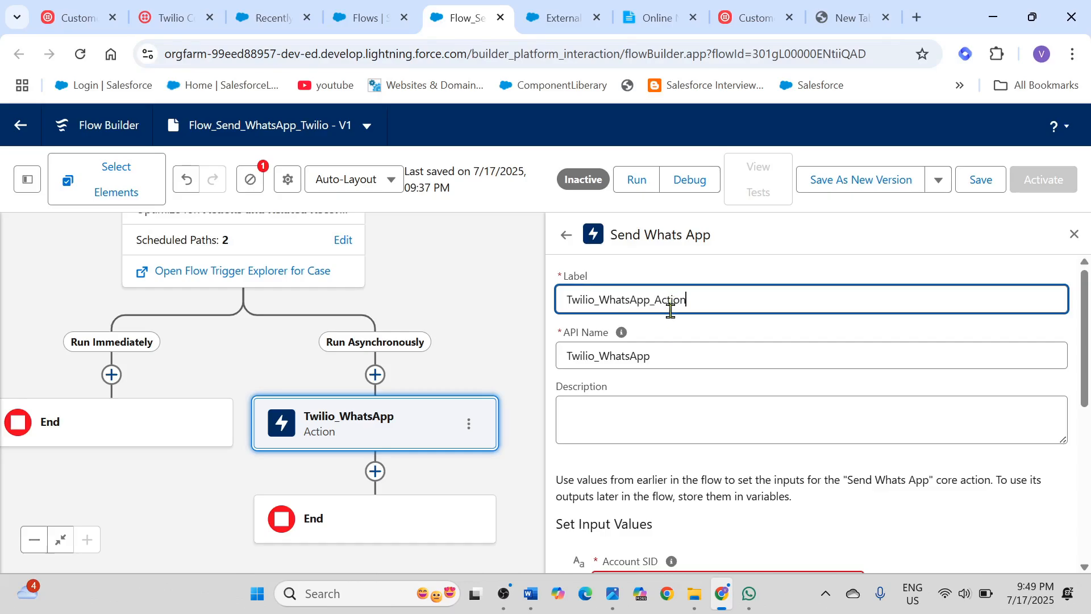
pyautogui.click(661, 358)
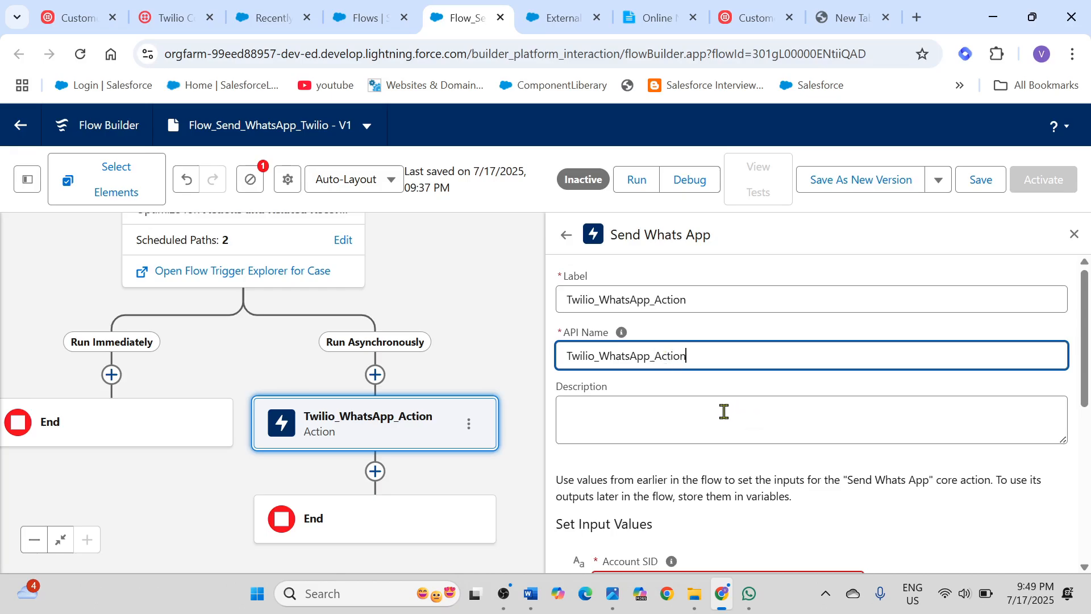
# Step: Copy the Account SID from the Twilio console and enter it as the action's Account SID input in Flow Builder
pyautogui.scroll(-5, 736, 432)
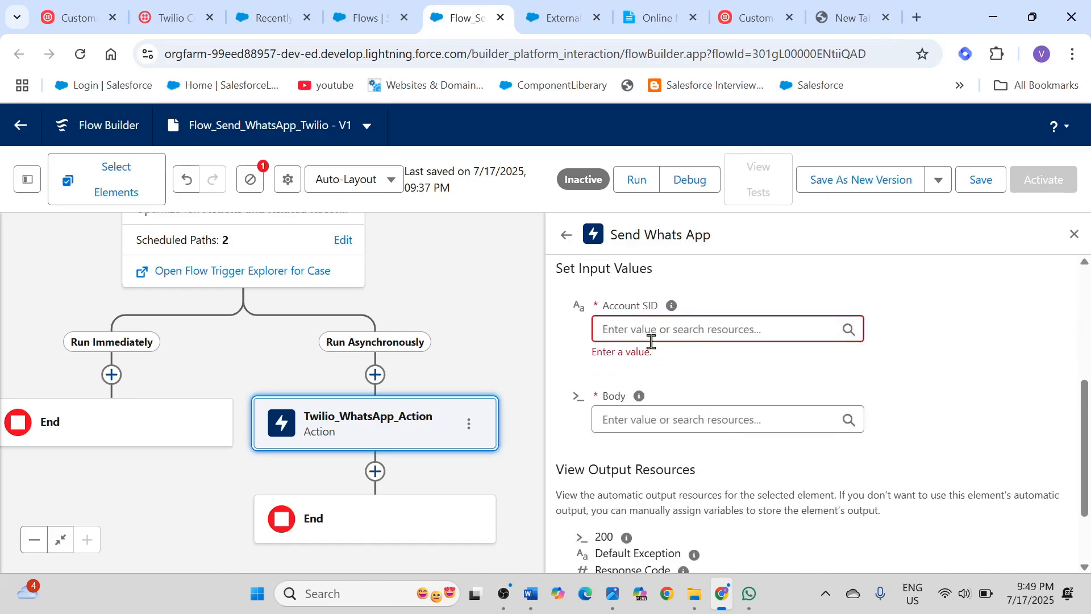
pyautogui.click(651, 328)
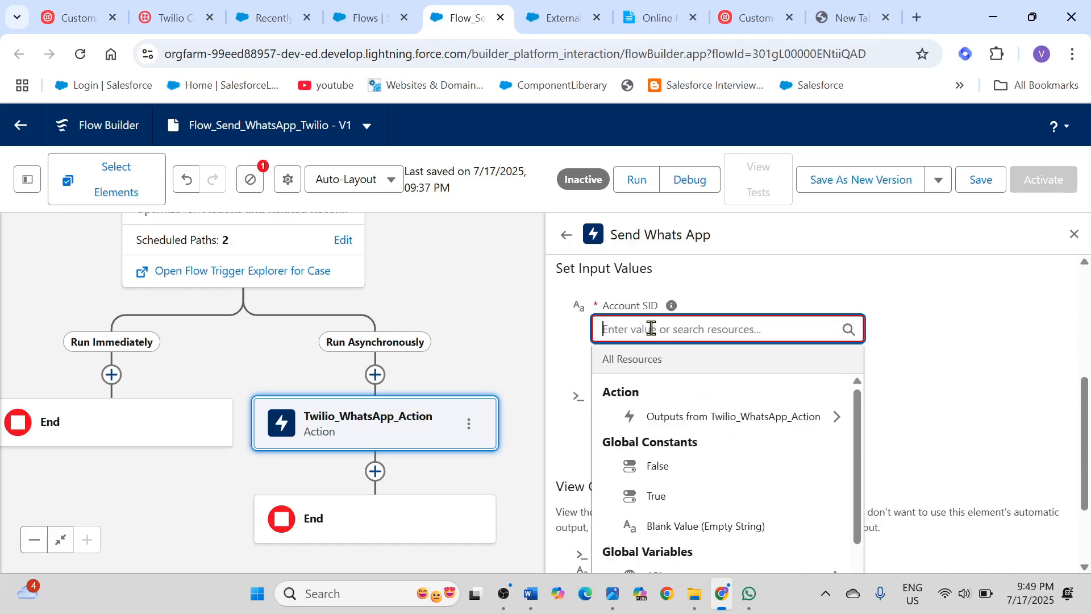
pyautogui.click(171, 18)
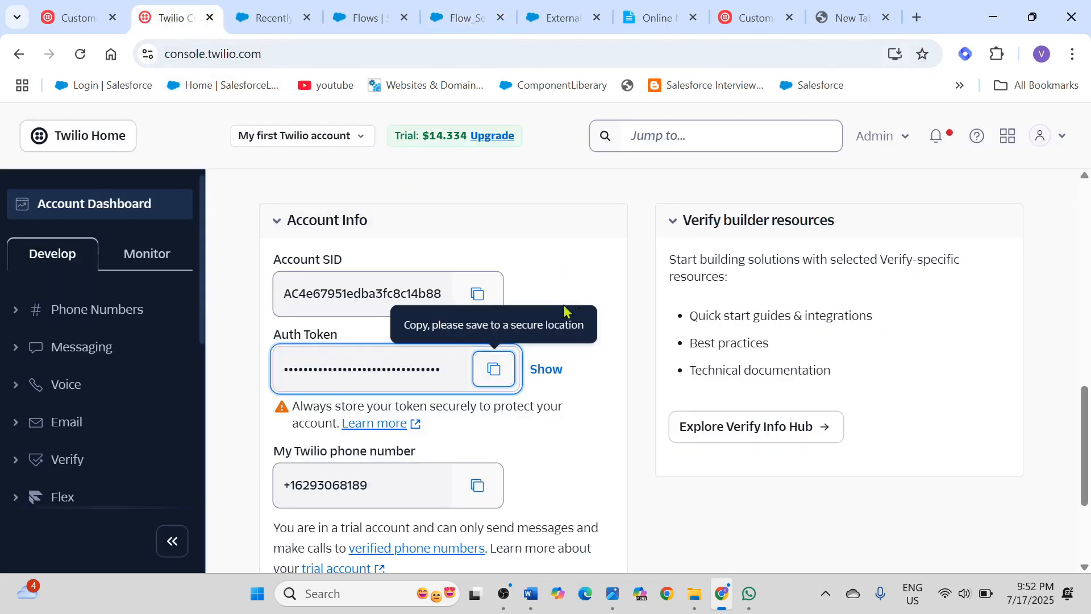
pyautogui.click(479, 296)
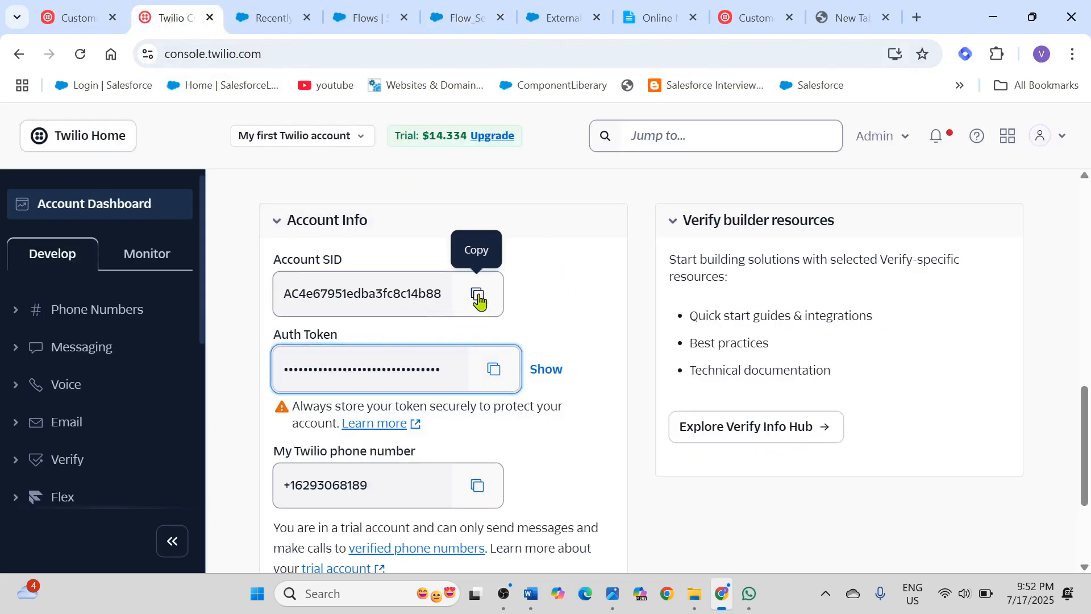
pyautogui.click(478, 297)
pyautogui.click(378, 26)
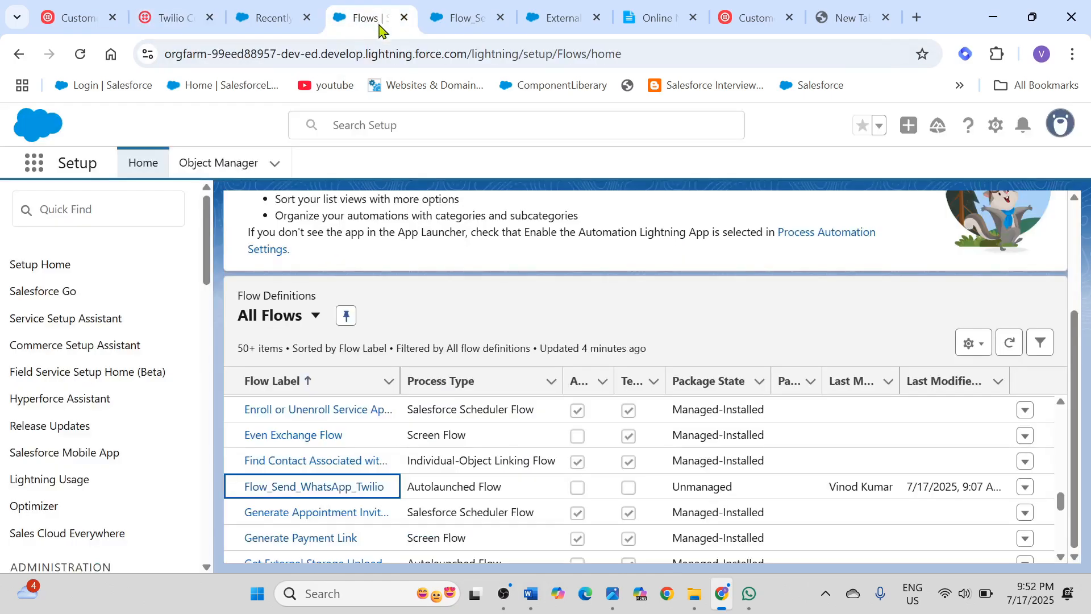
pyautogui.click(466, 19)
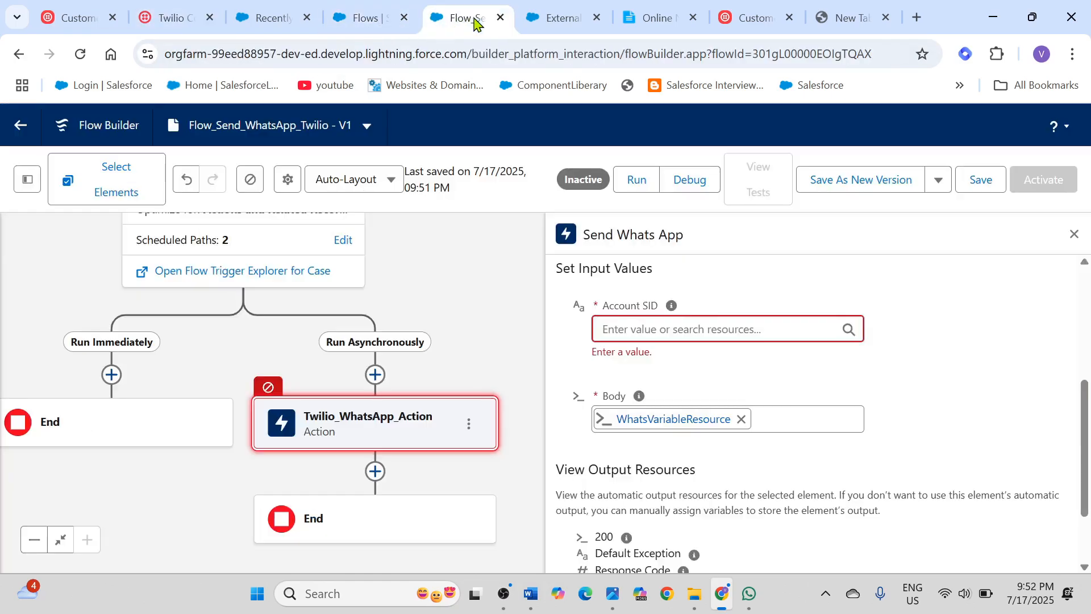
pyautogui.click(634, 335)
pyautogui.hotkey('ctrl', 'v')
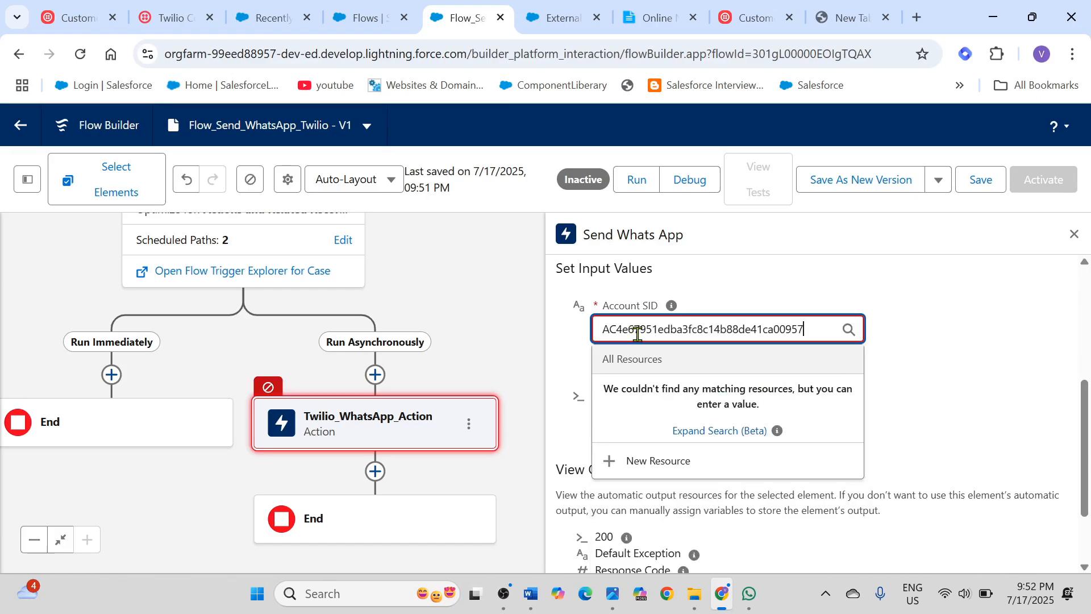
pyautogui.click(931, 359)
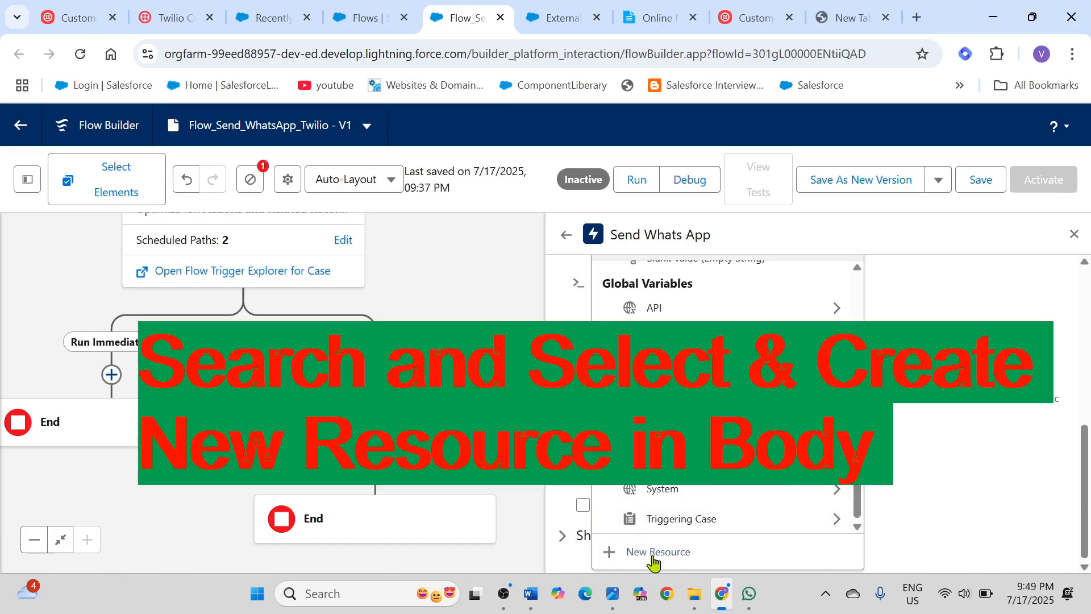
# Step: Start a new Variable resource for the Body input with API name WhatsVariableResource and data type Apex-Defined
pyautogui.click(654, 553)
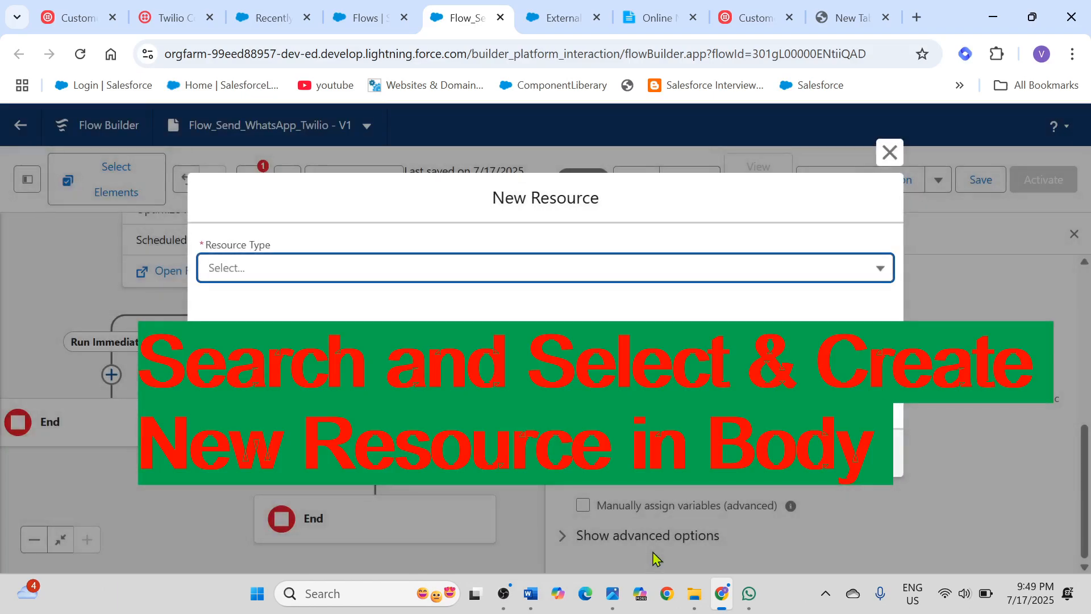
pyautogui.click(317, 273)
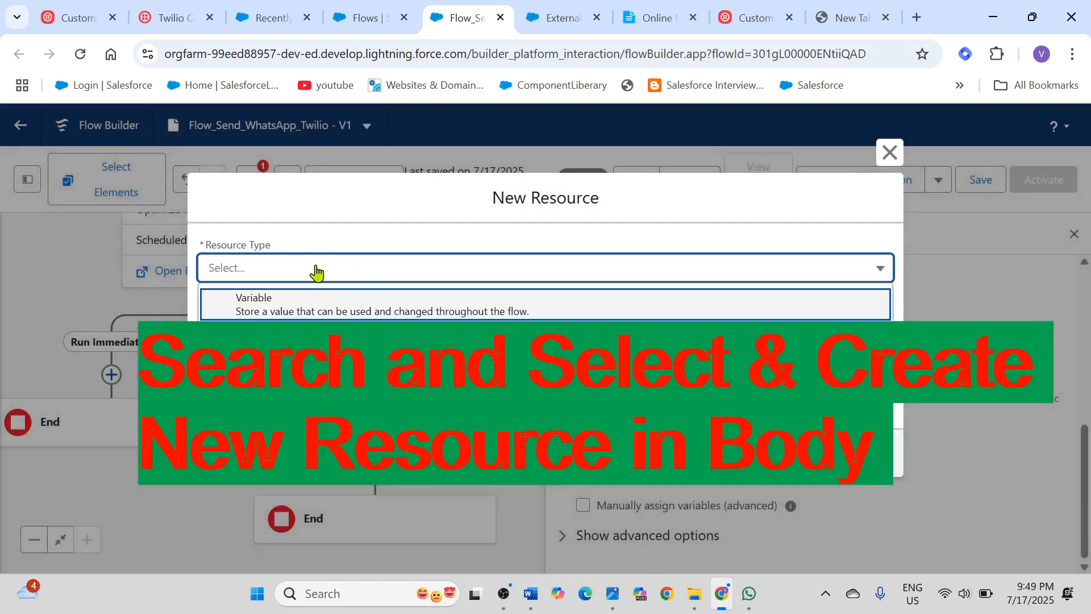
pyautogui.click(291, 313)
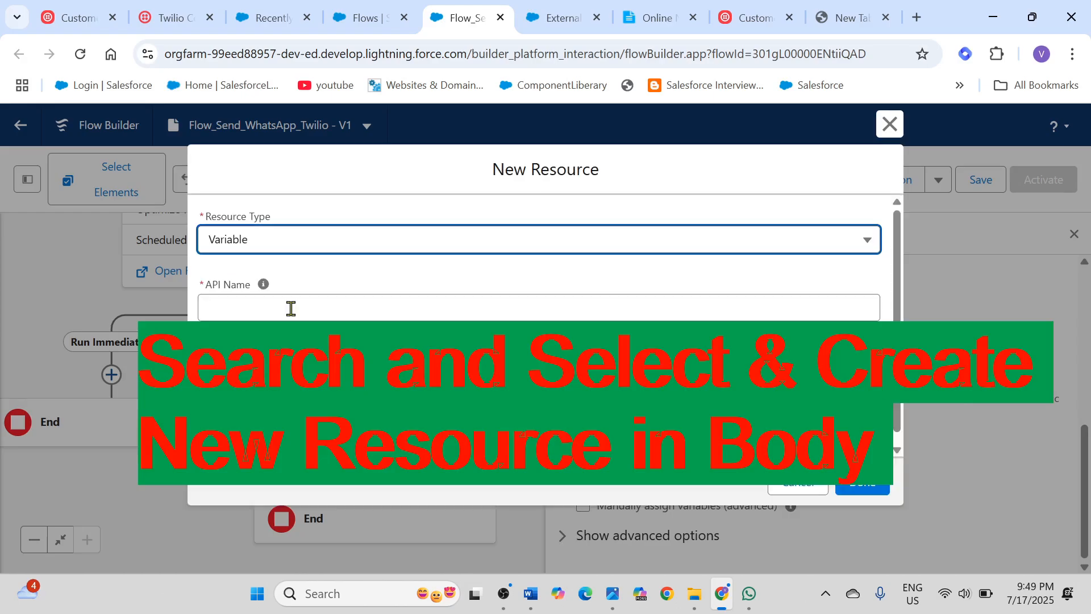
pyautogui.click(290, 313)
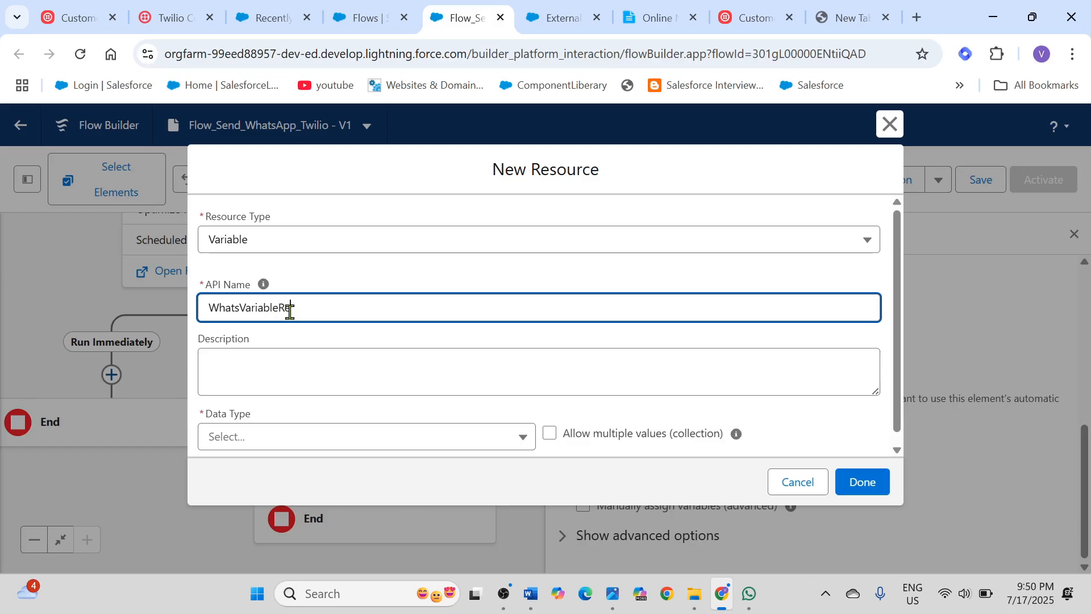
pyautogui.write('e')
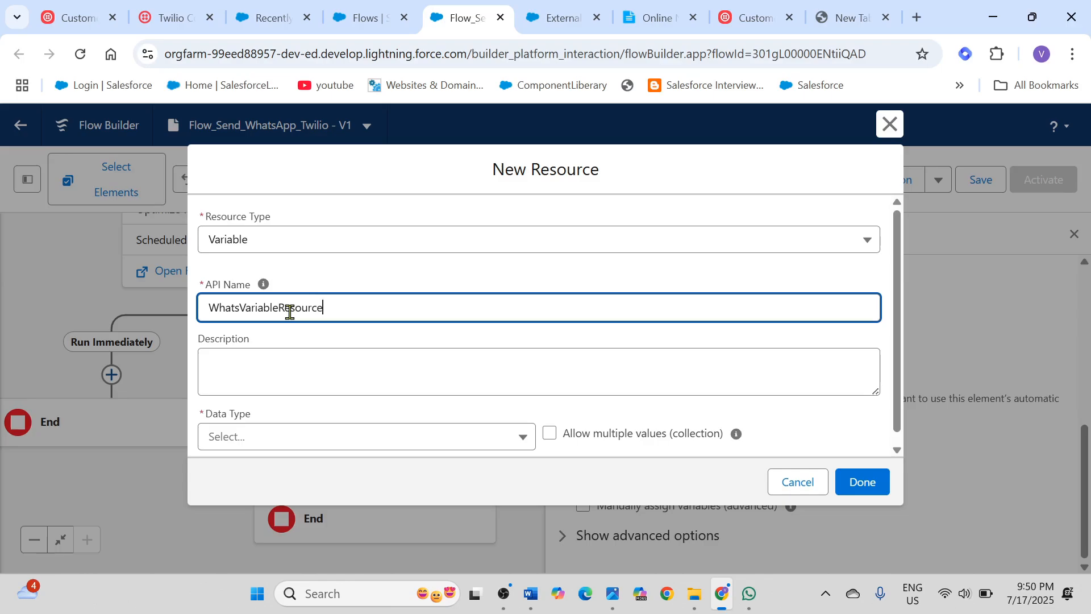
pyautogui.click(395, 439)
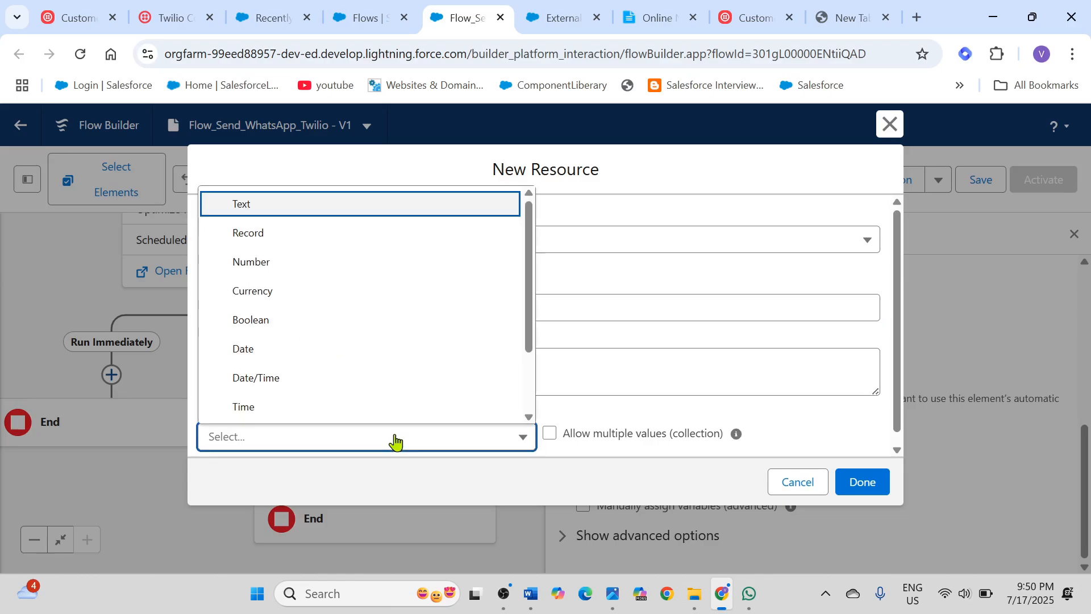
pyautogui.scroll(-2, 322, 310)
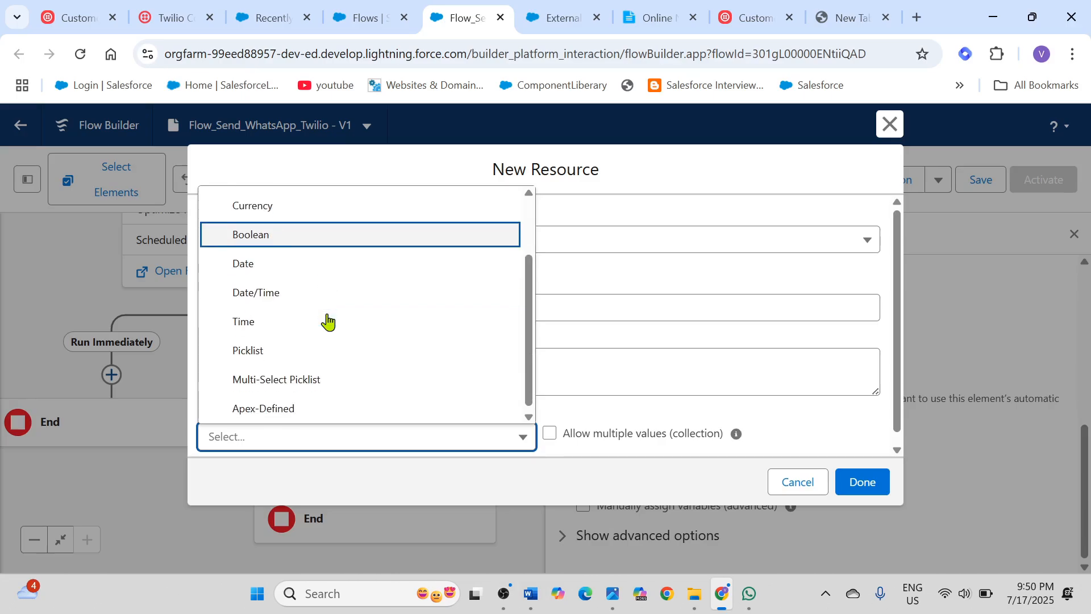
pyautogui.click(278, 411)
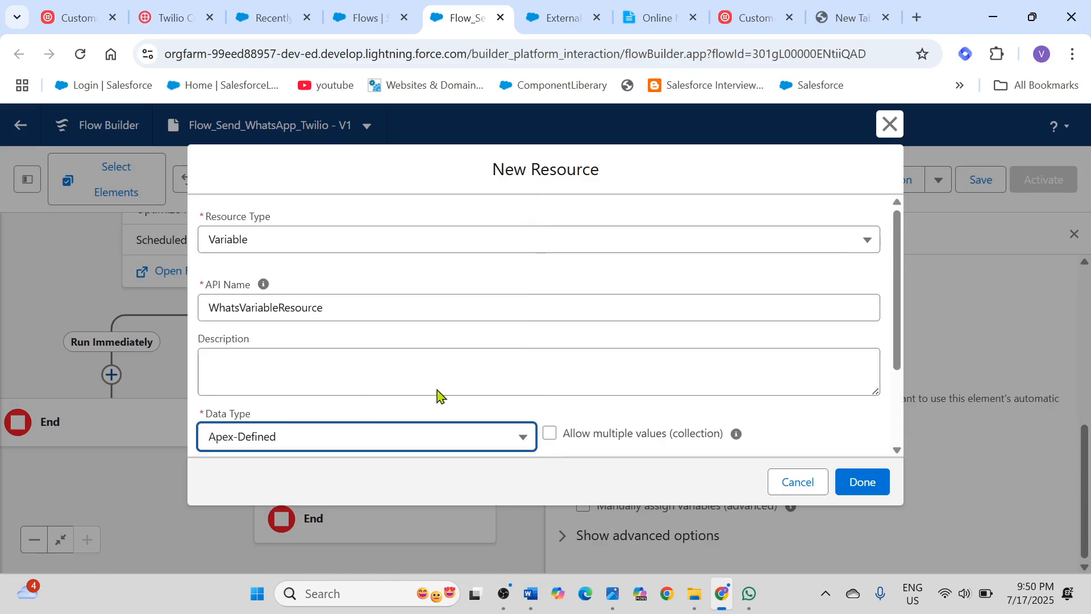
# Step: Set the variable's Apex class to ExternalService__ActionCallTwilioMessage_SendWhatsApp_IN_body, finish creating the resource, and save the flow
pyautogui.scroll(-1, 577, 373)
pyautogui.scroll(-1, 578, 372)
pyautogui.click(302, 377)
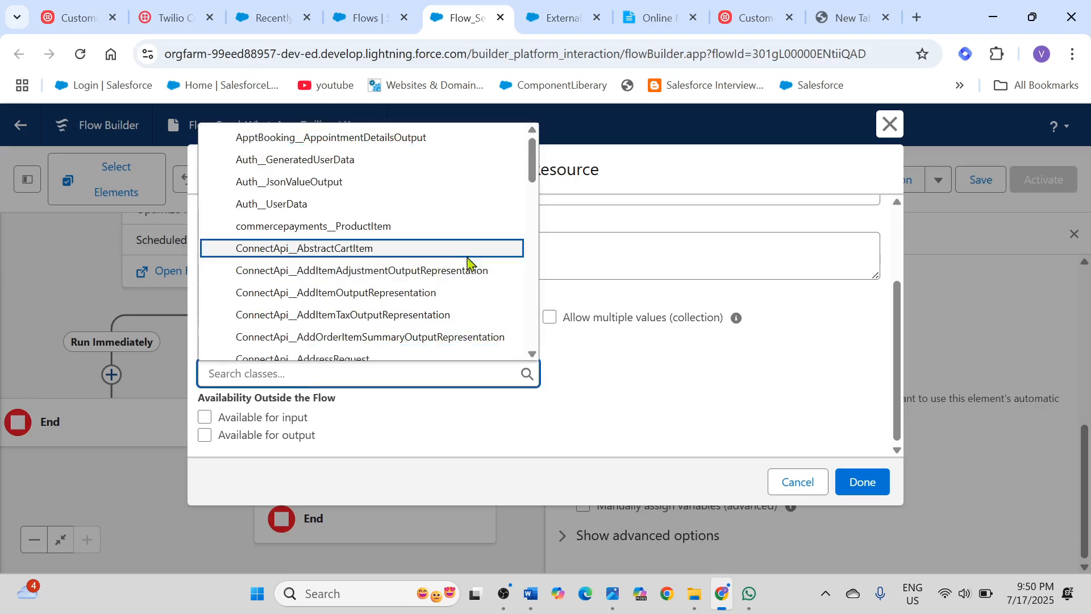
pyautogui.scroll(-10, 357, 272)
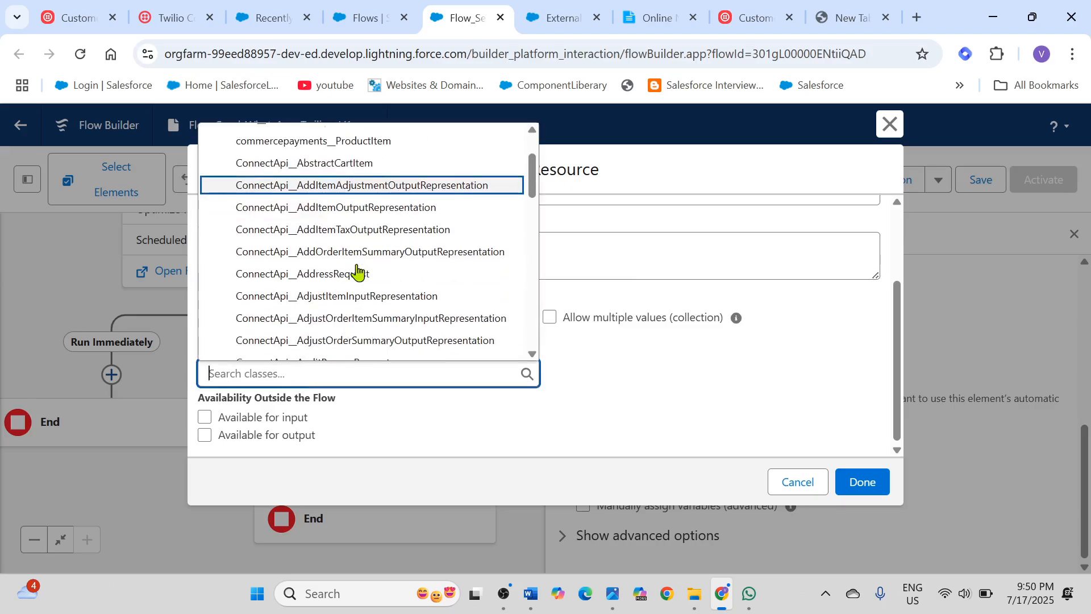
pyautogui.scroll(-3, 357, 271)
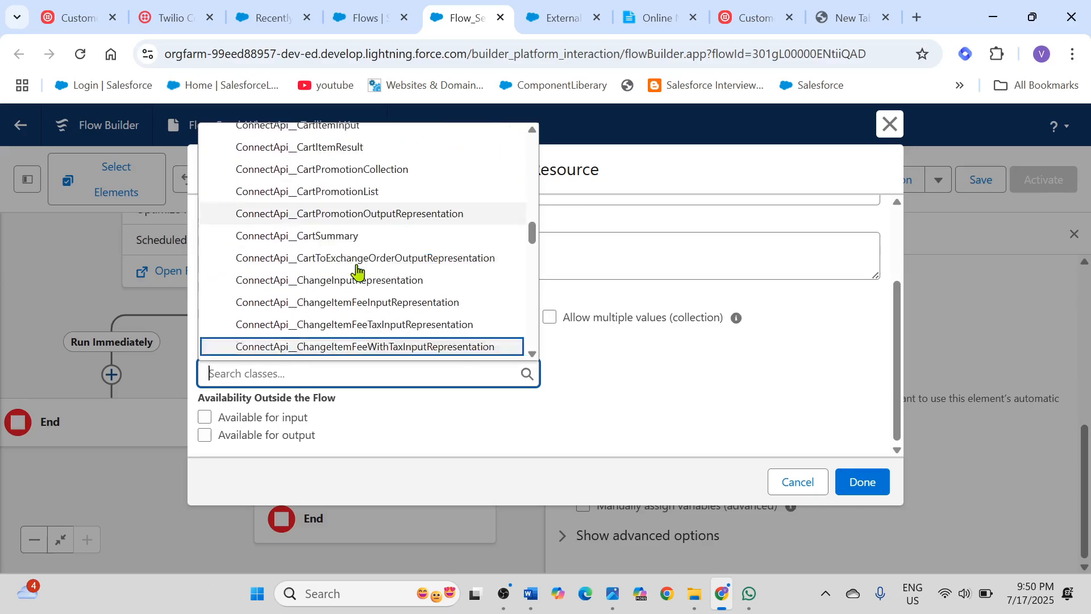
pyautogui.scroll(-6, 364, 267)
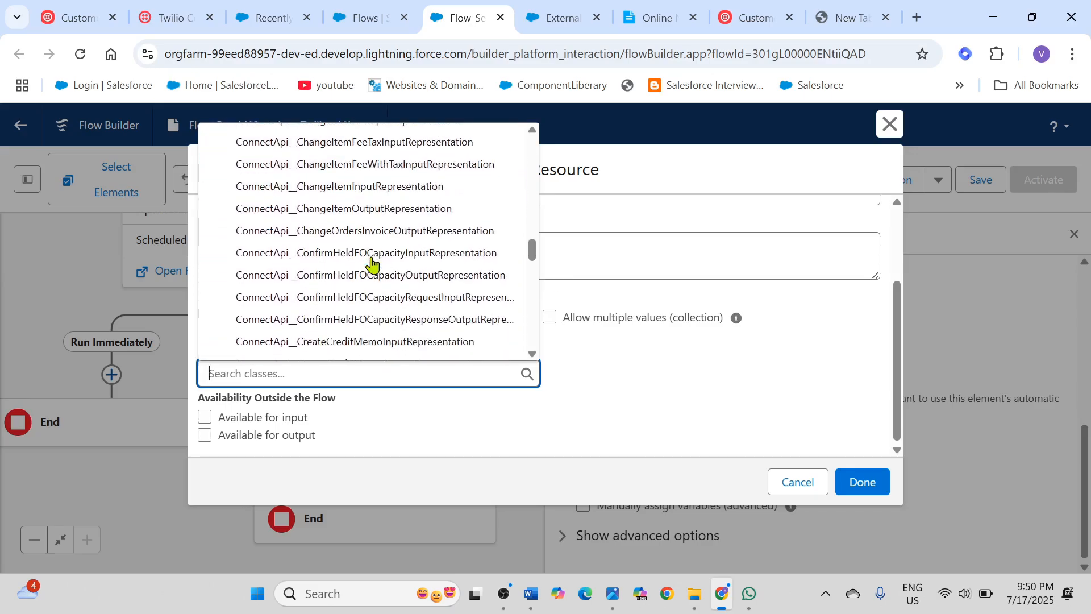
pyautogui.scroll(-12, 372, 263)
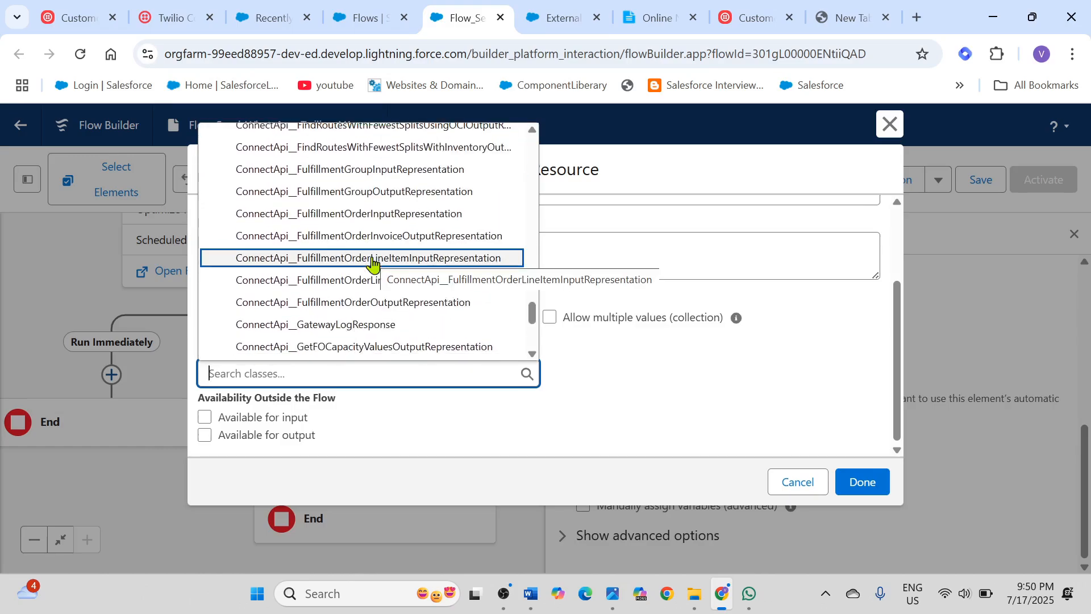
pyautogui.scroll(-3, 372, 263)
pyautogui.scroll(-8, 372, 263)
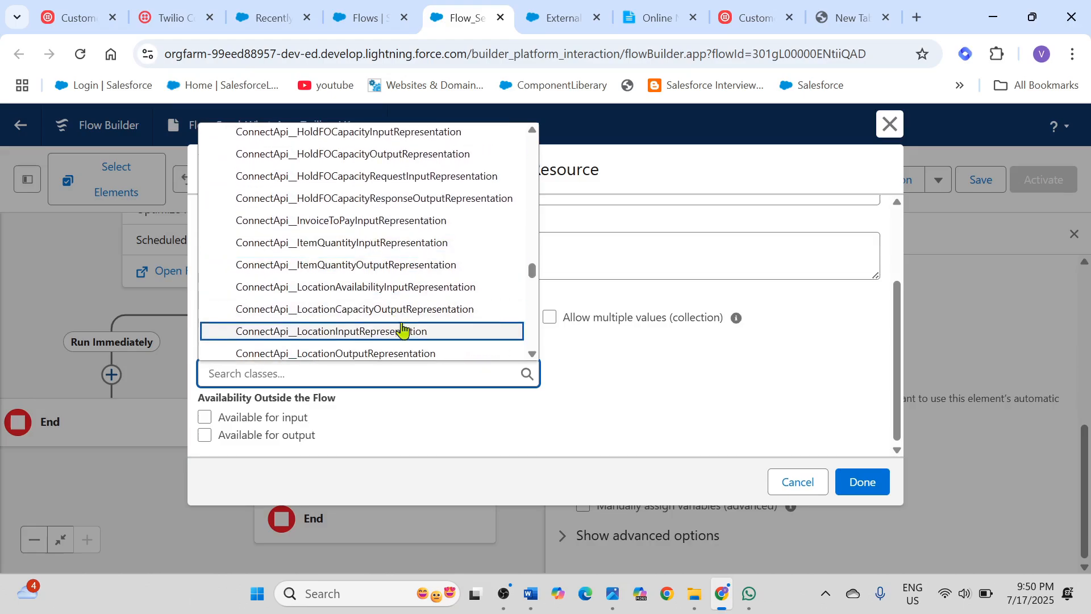
pyautogui.scroll(-10, 403, 329)
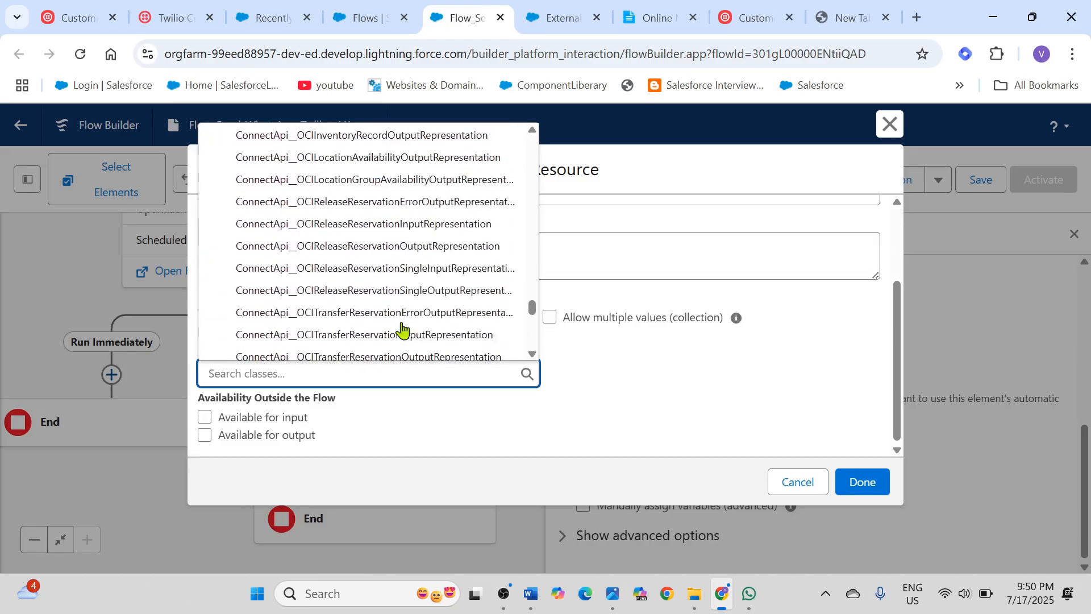
pyautogui.scroll(-10, 403, 329)
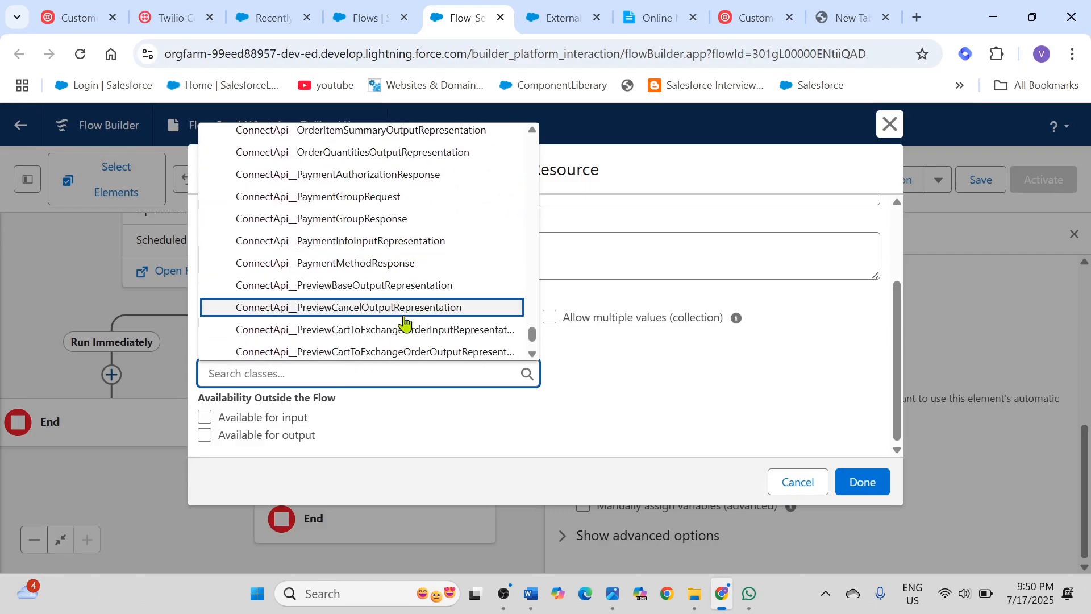
pyautogui.scroll(-5, 404, 321)
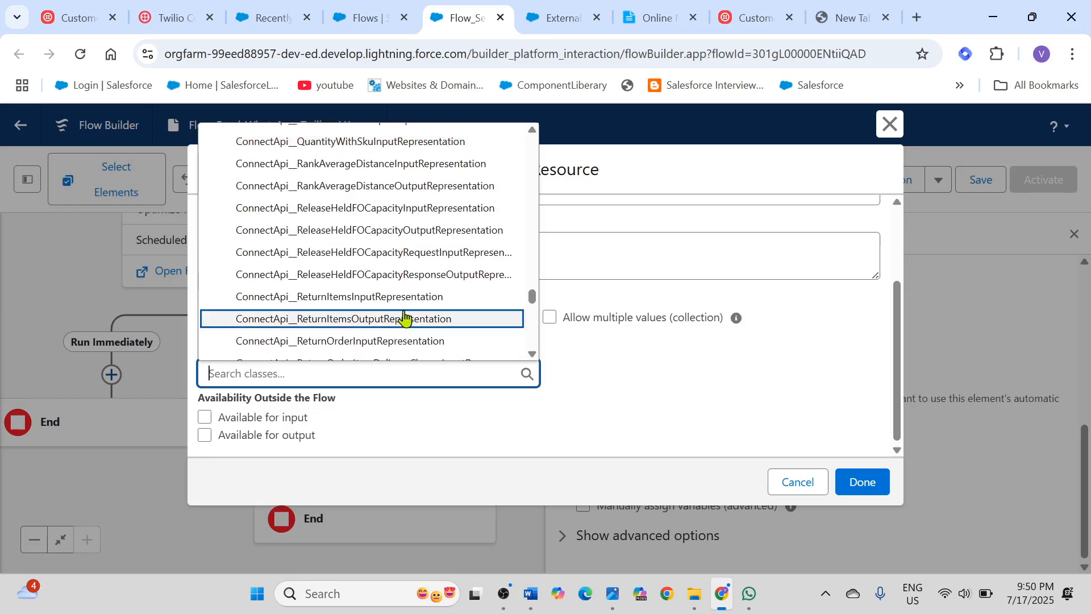
pyautogui.scroll(-6, 404, 318)
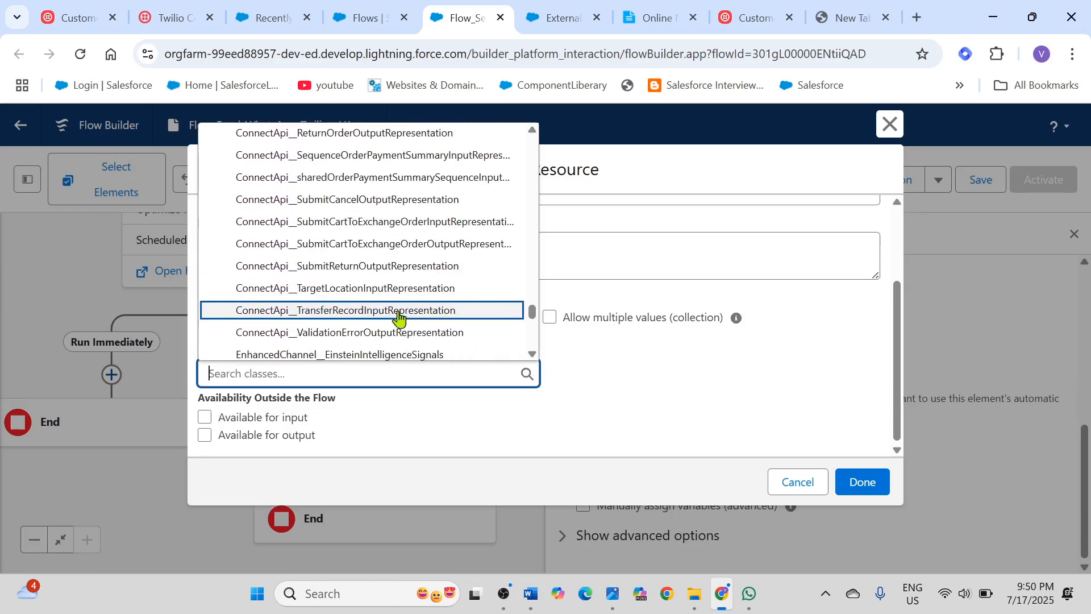
pyautogui.scroll(-3, 398, 311)
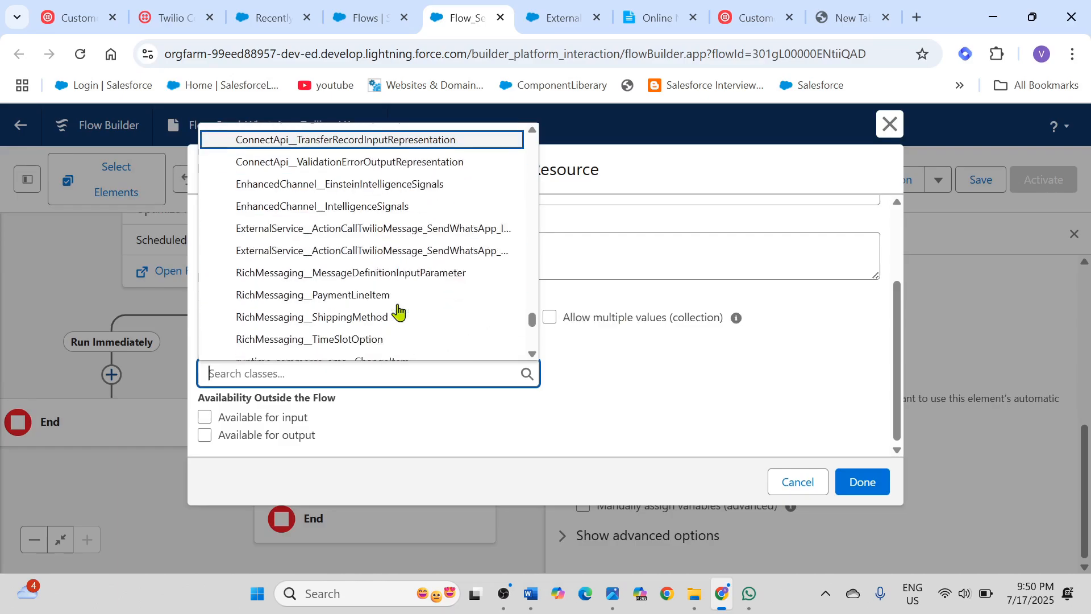
pyautogui.click(444, 230)
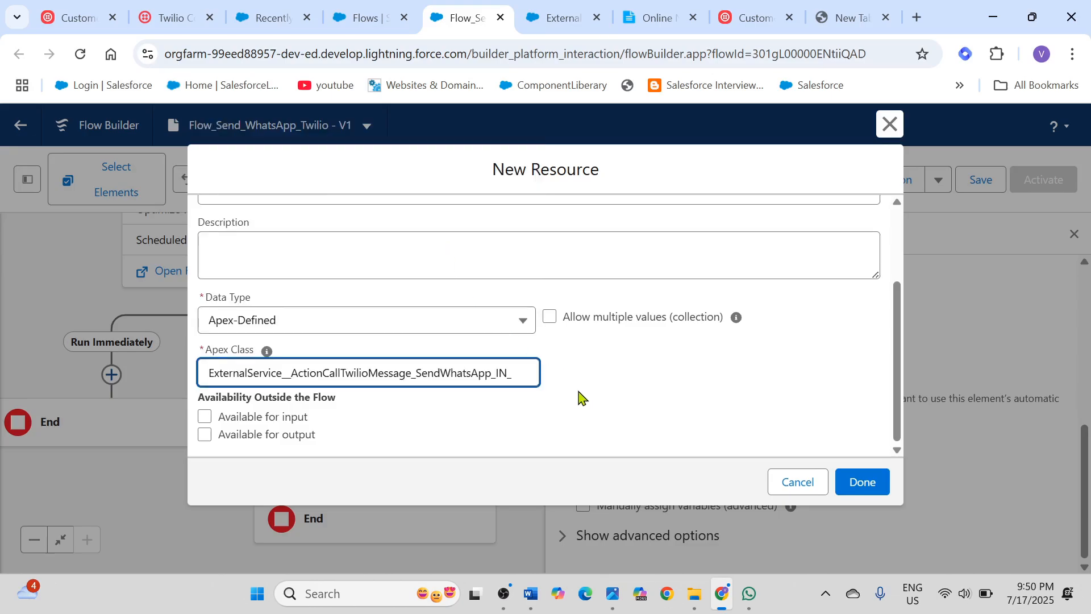
pyautogui.click(866, 485)
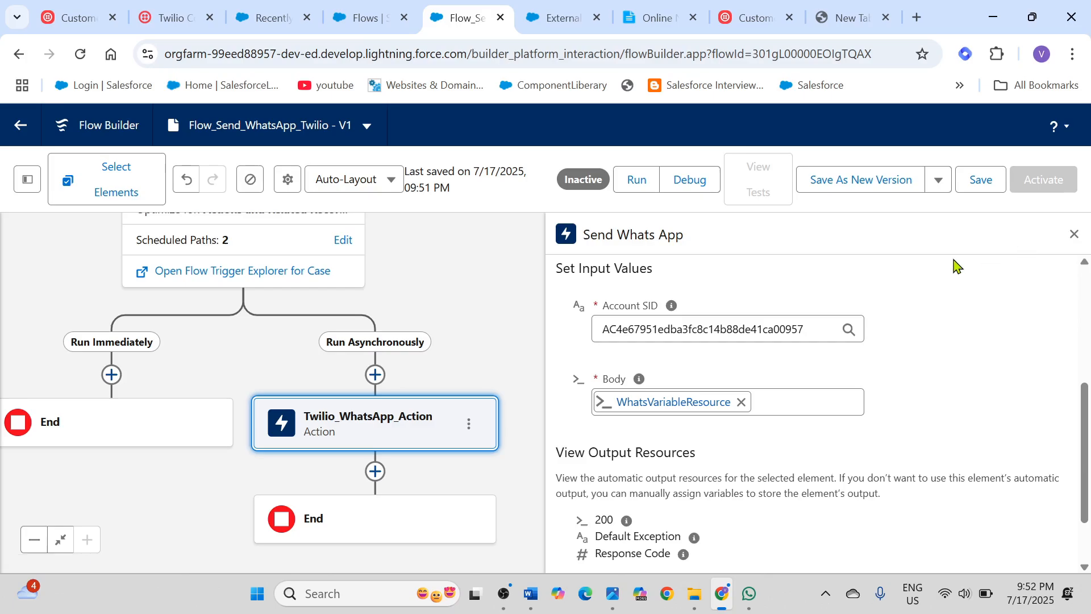
pyautogui.click(984, 185)
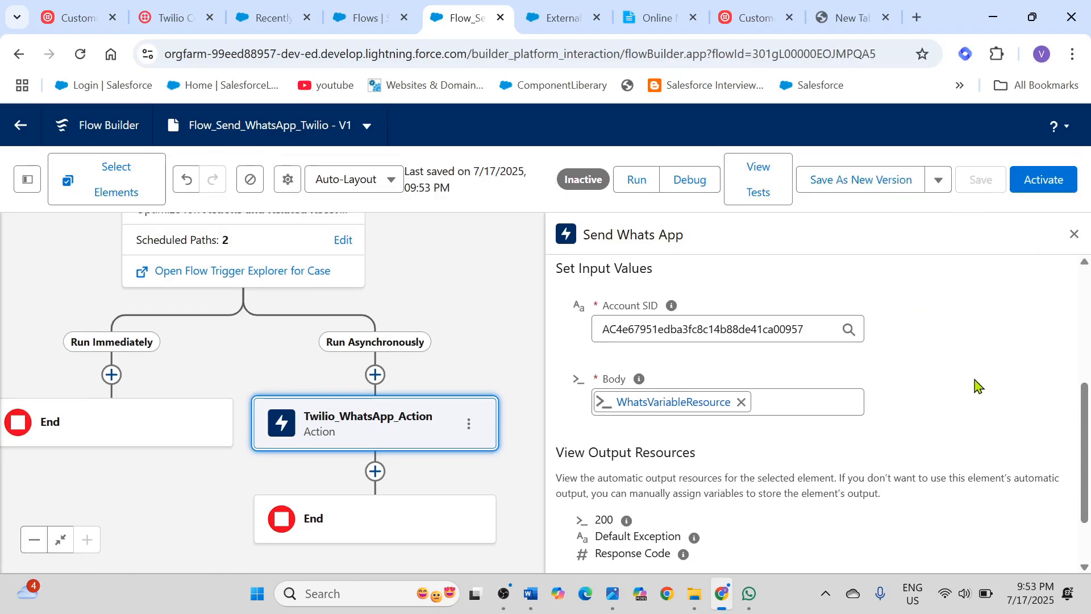
# Step: Add an Assignment element before the Twilio action on the Run Asynchronously path, with label and API name Twilio_Whatsup_Assignment
pyautogui.click(376, 382)
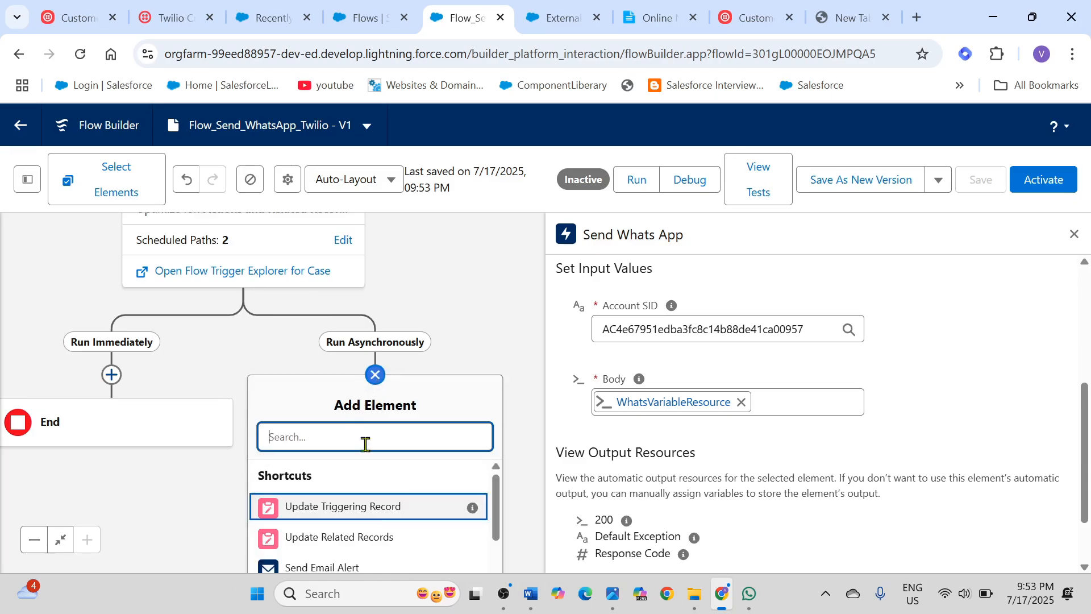
pyautogui.scroll(-5, 383, 500)
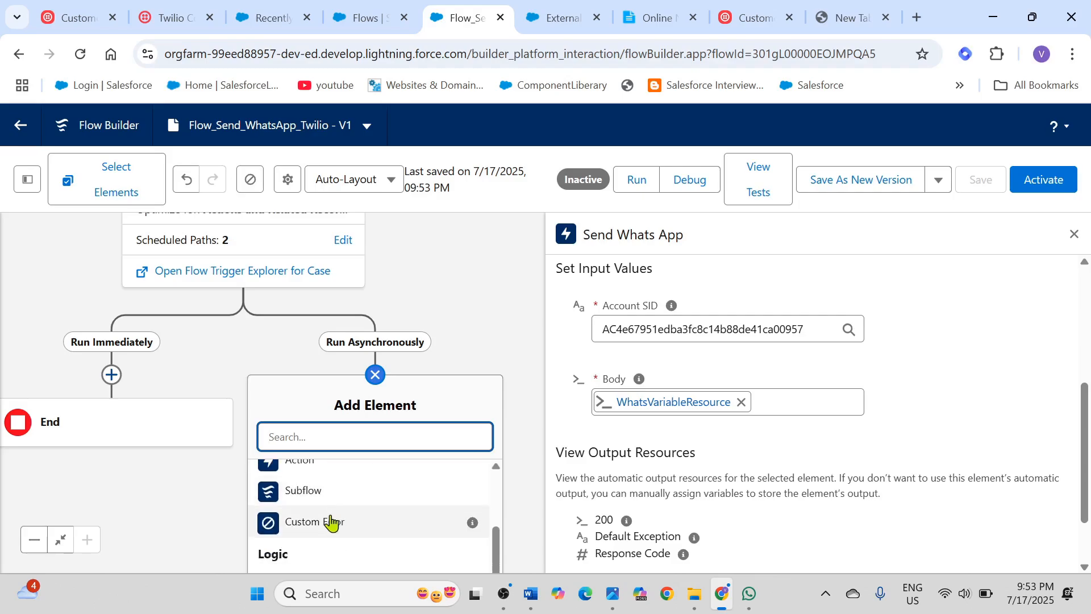
pyautogui.scroll(-2, 332, 523)
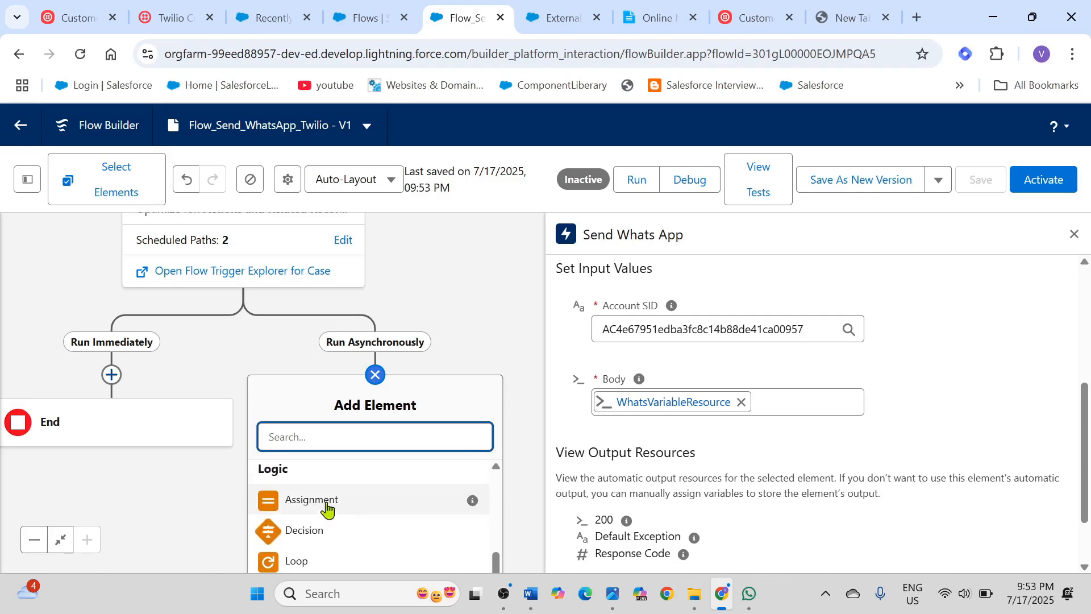
pyautogui.click(327, 509)
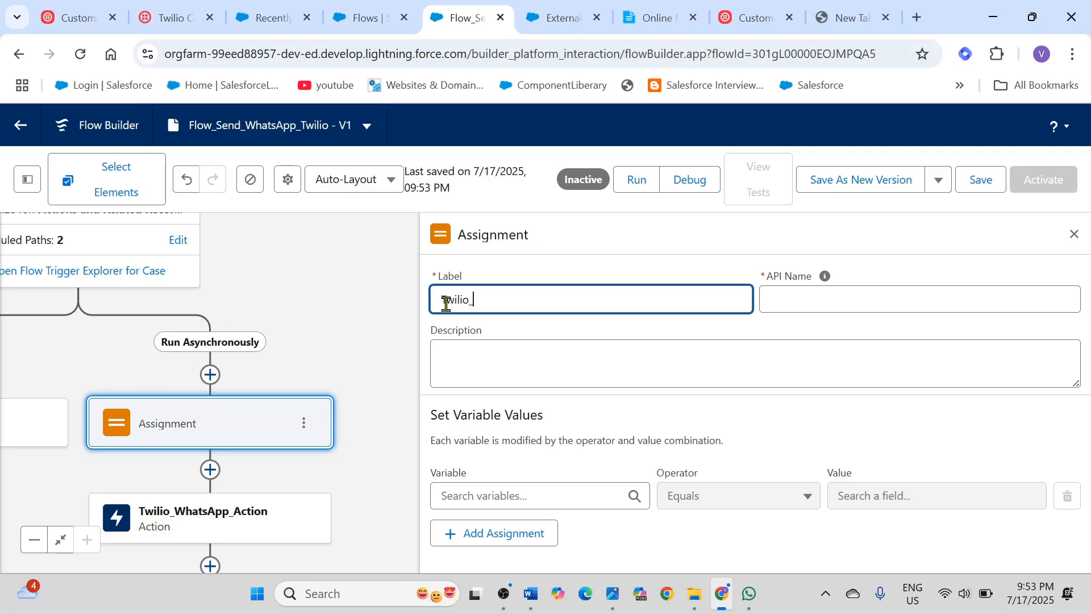
pyautogui.write('a')
pyautogui.write('hat')
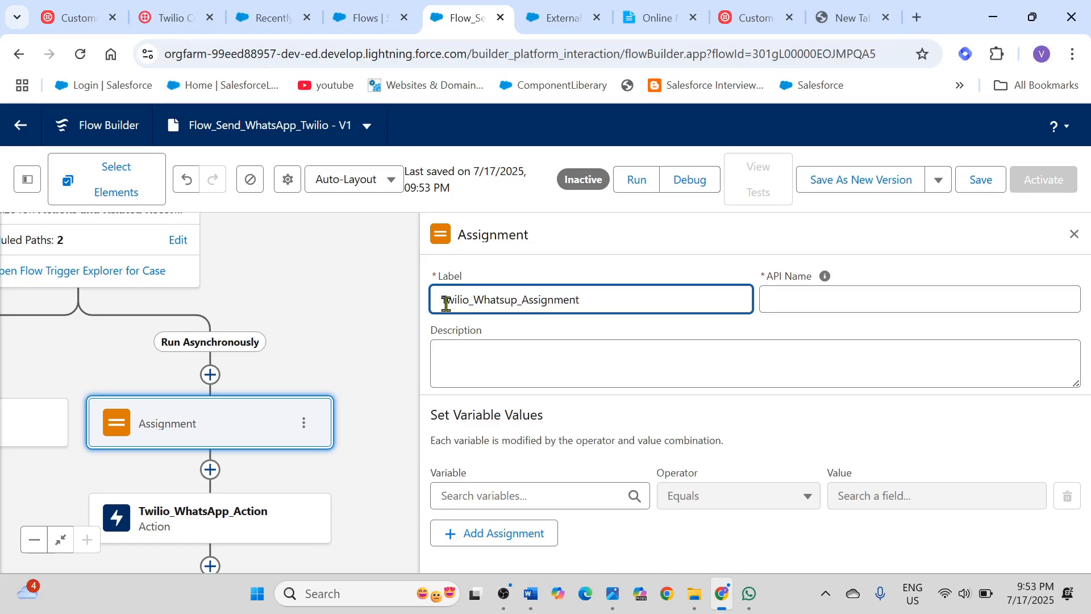
pyautogui.click(812, 291)
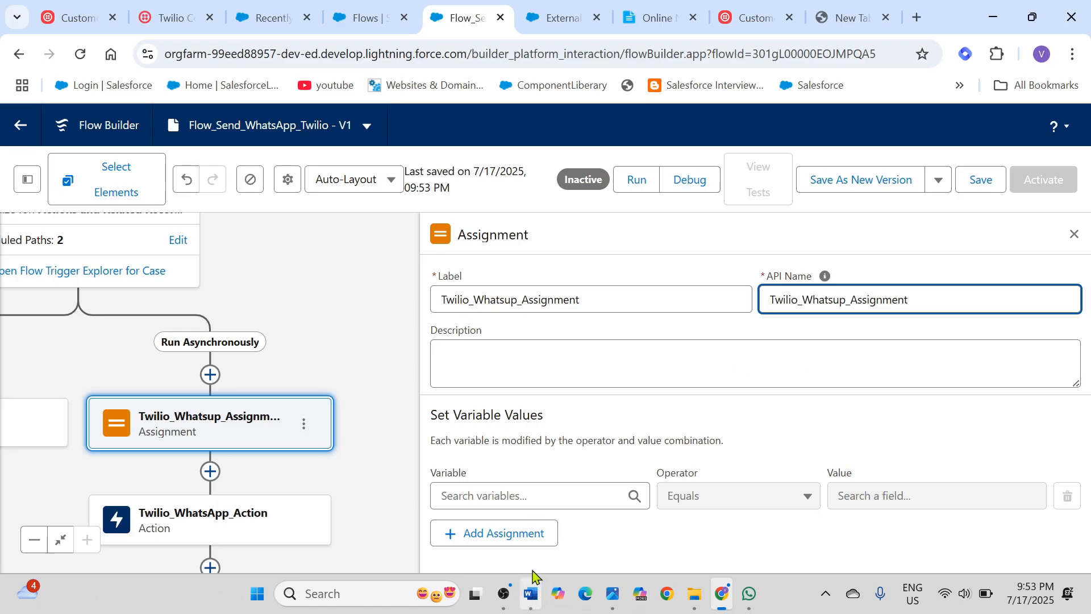
pyautogui.click(523, 494)
pyautogui.scroll(-3, 787, 348)
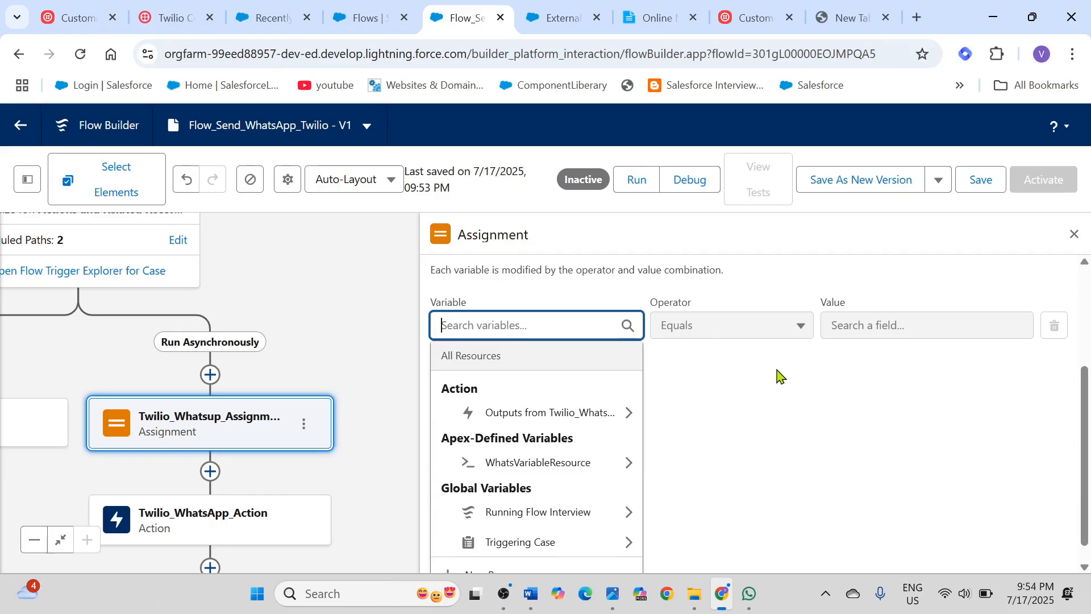
pyautogui.scroll(-1, 753, 405)
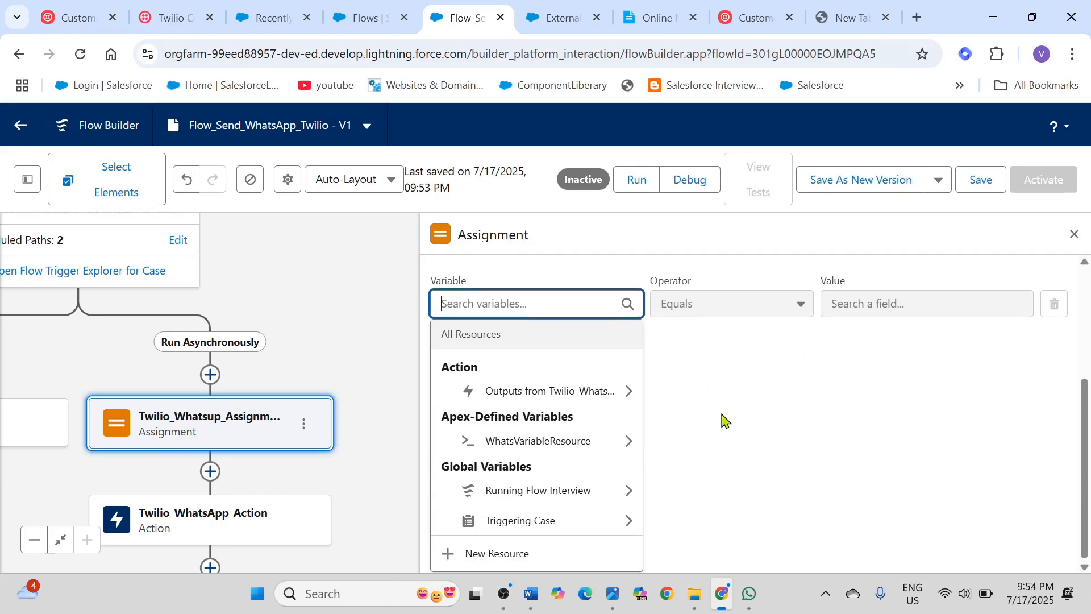
pyautogui.scroll(1, 721, 420)
pyautogui.click(739, 310)
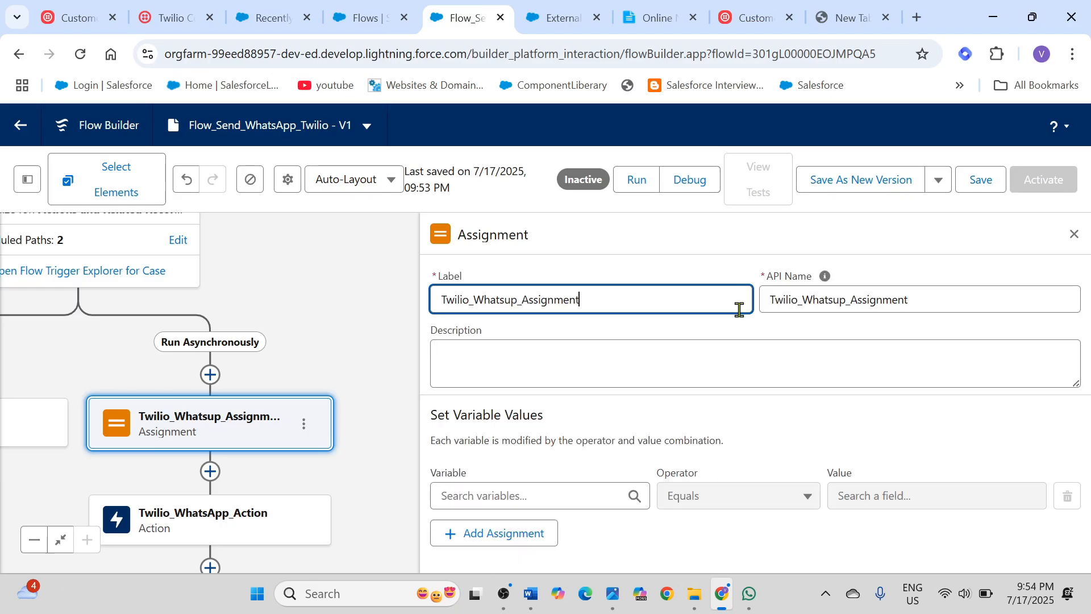
# Step: Check the Body input of Twilio_WhatsApp_Action and choose WhatsVariableResource > To as the first variable of Twilio_Whatsup_Assignment
pyautogui.click(213, 532)
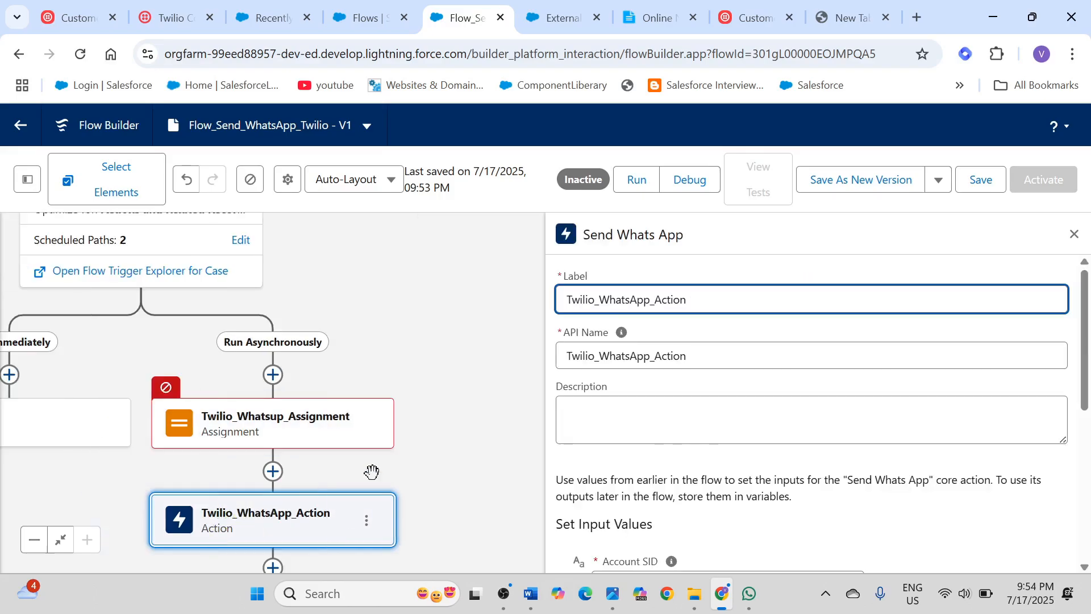
pyautogui.scroll(-5, 796, 438)
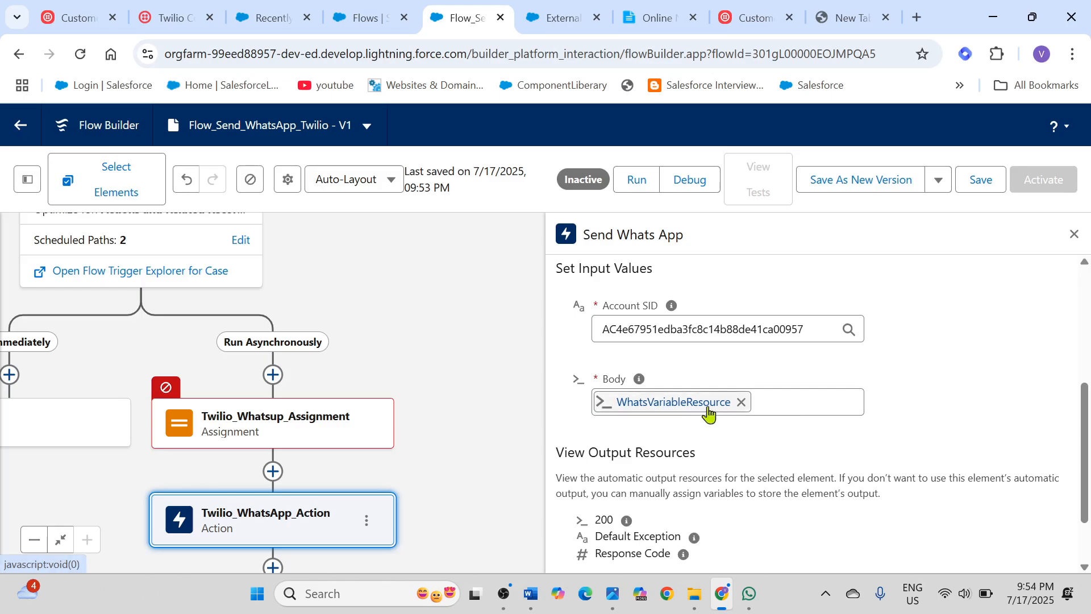
pyautogui.click(292, 426)
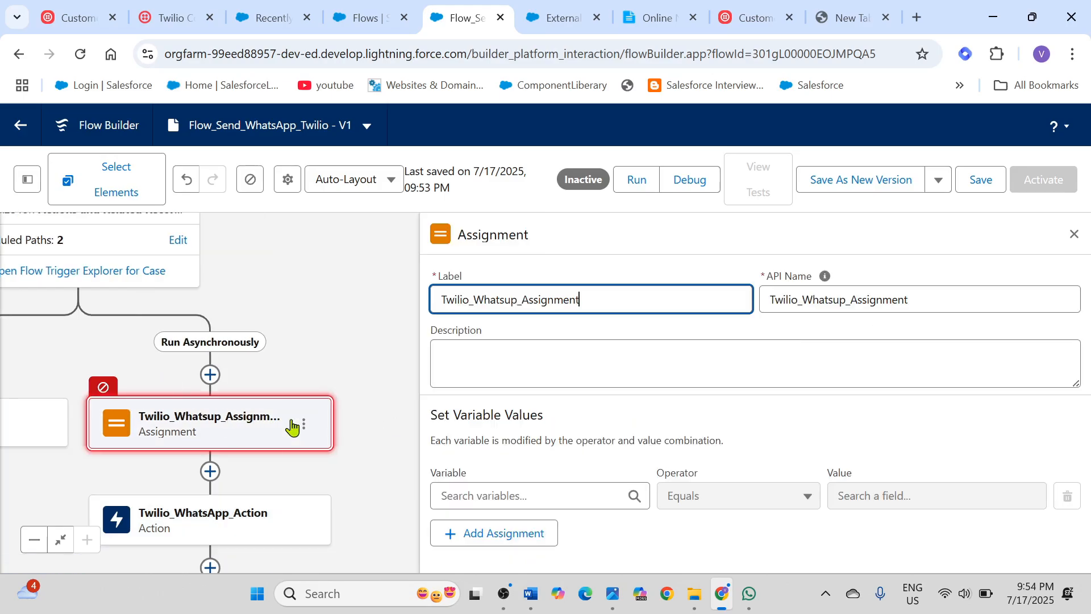
pyautogui.click(474, 495)
pyautogui.scroll(-3, 519, 483)
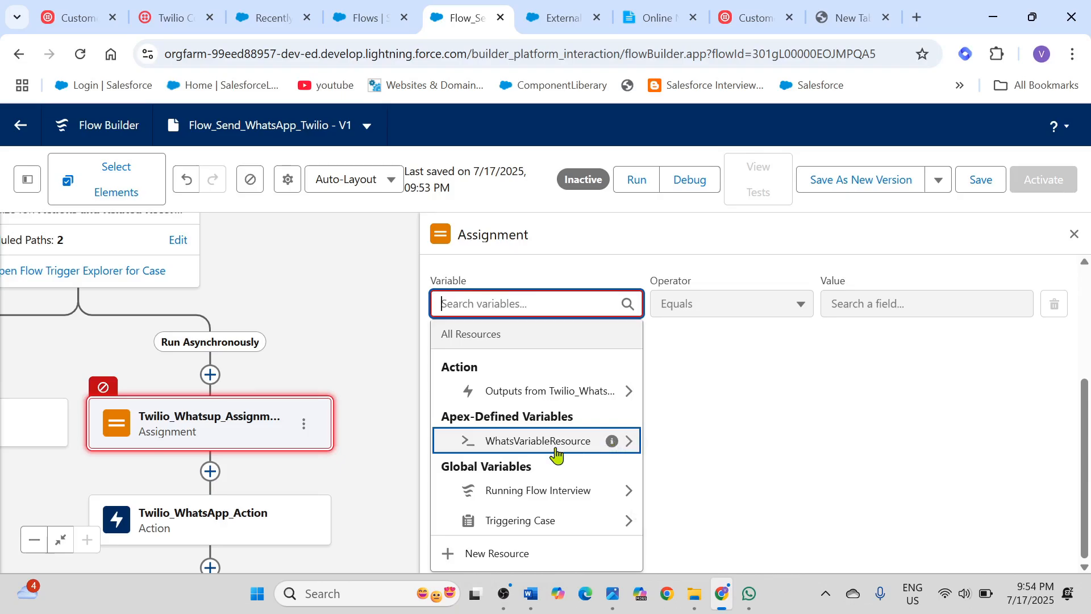
pyautogui.click(599, 449)
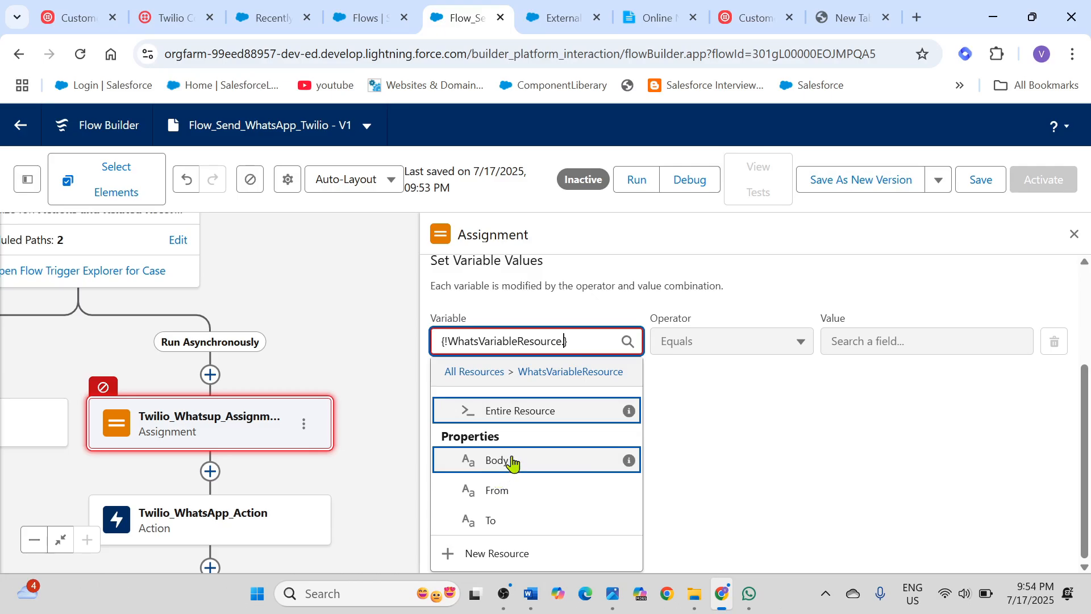
pyautogui.click(499, 525)
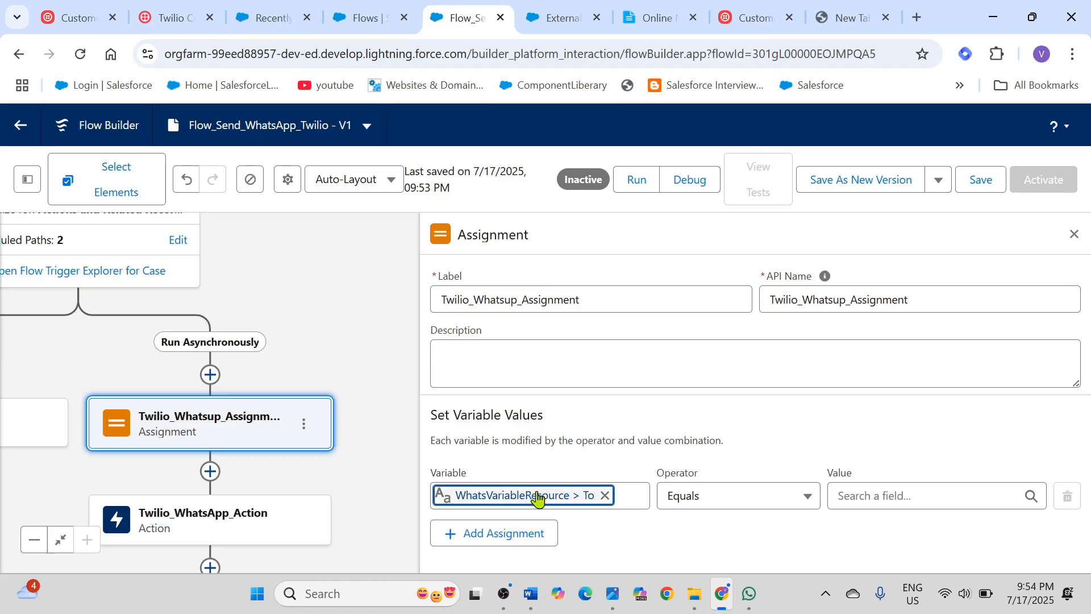
# Step: Add a second assignment row with WhatsVariableResource > From as its variable
pyautogui.click(489, 537)
pyautogui.scroll(-1, 826, 383)
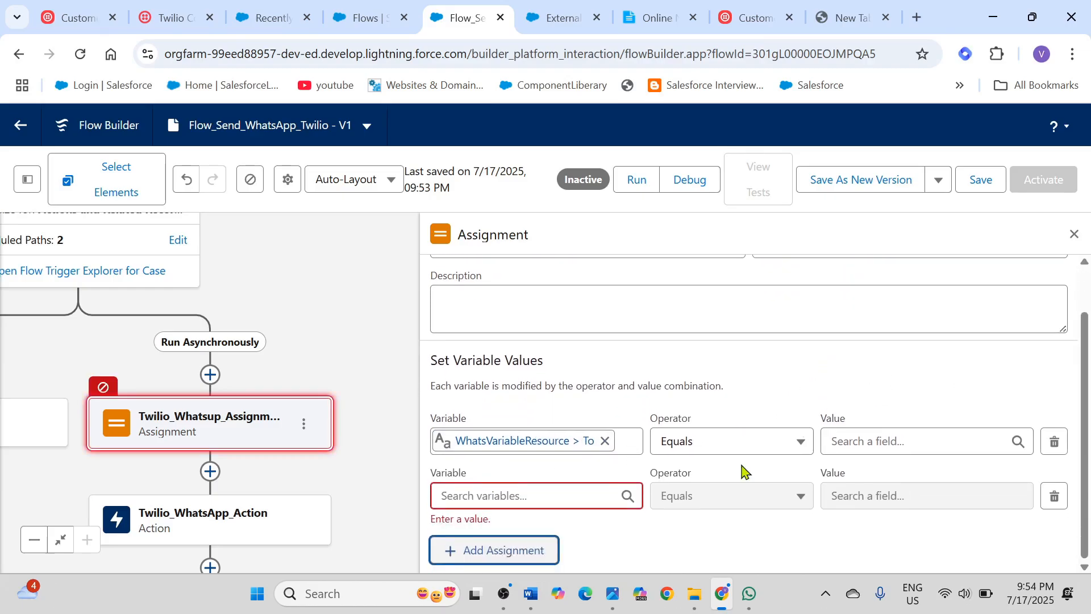
pyautogui.click(507, 495)
pyautogui.scroll(-3, 619, 475)
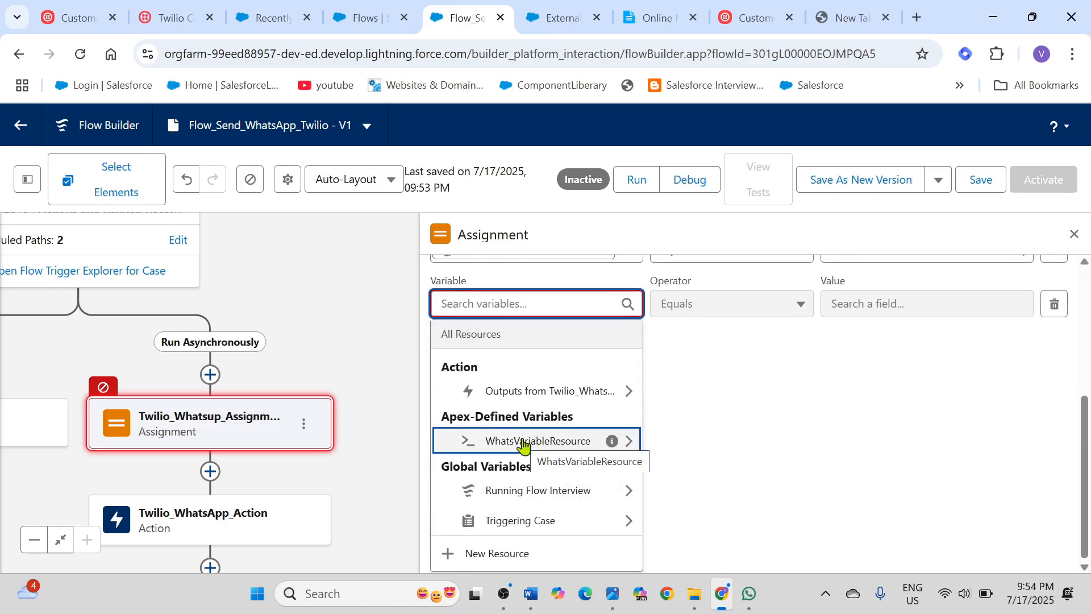
pyautogui.click(524, 447)
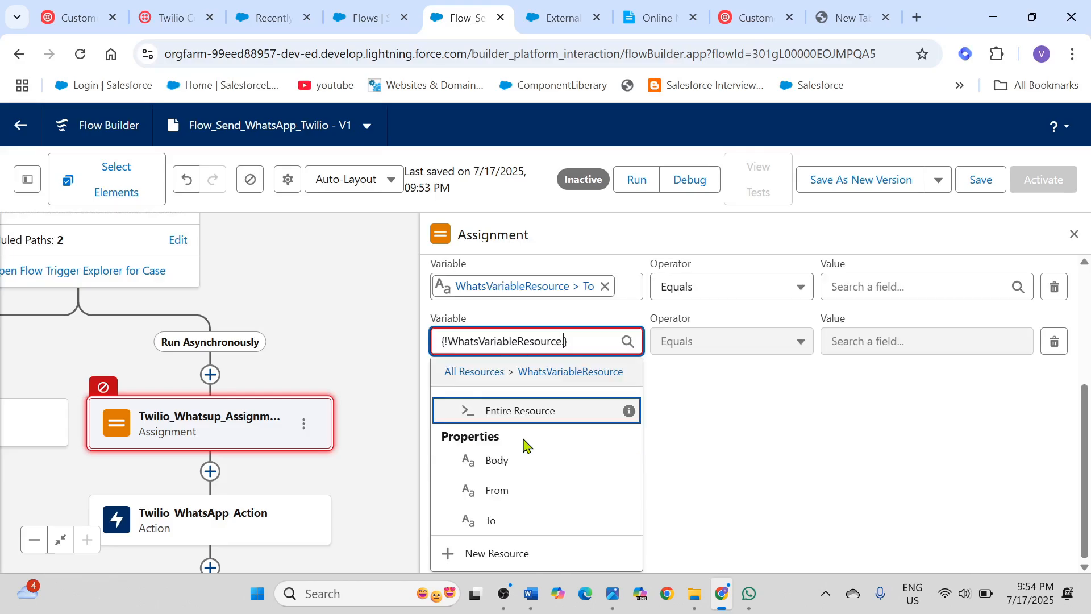
pyautogui.click(508, 493)
# Step: Add a third assignment row with WhatsVariableResource > Body as its variable
pyautogui.click(529, 551)
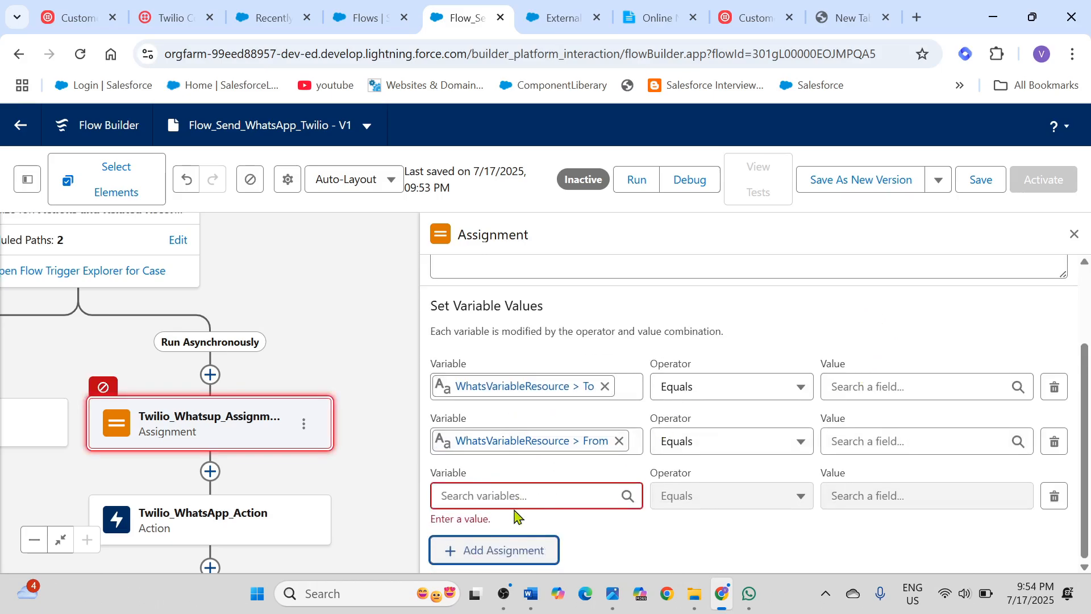
pyautogui.click(506, 496)
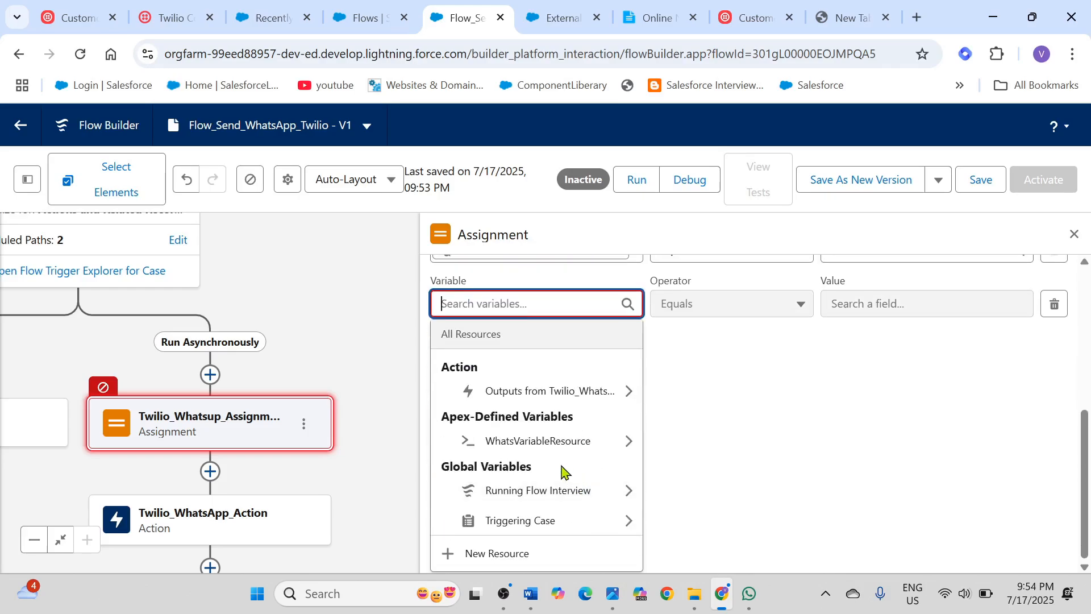
pyautogui.click(545, 449)
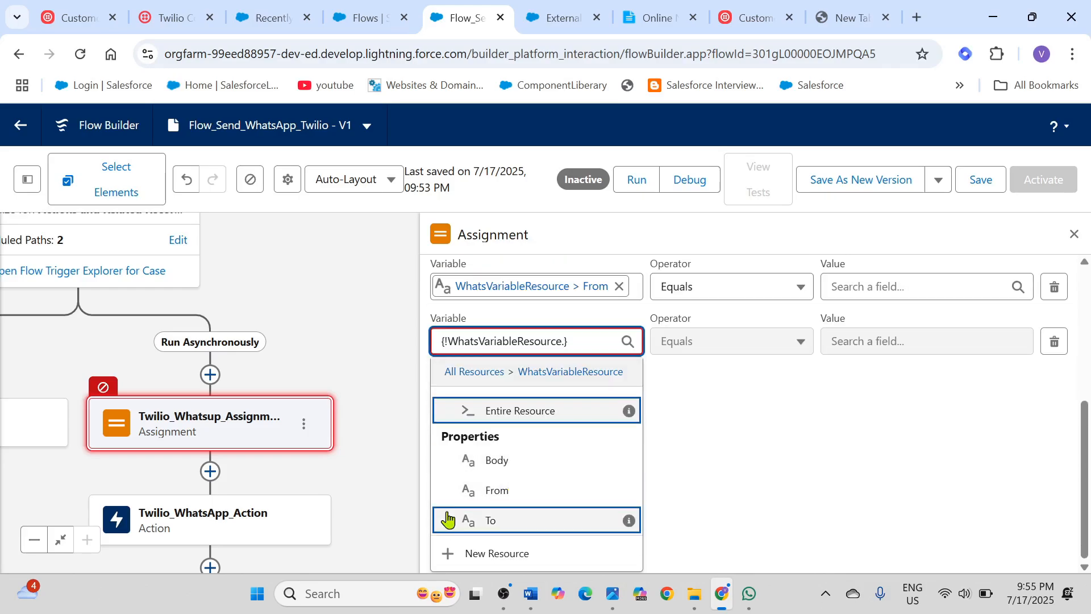
pyautogui.click(512, 459)
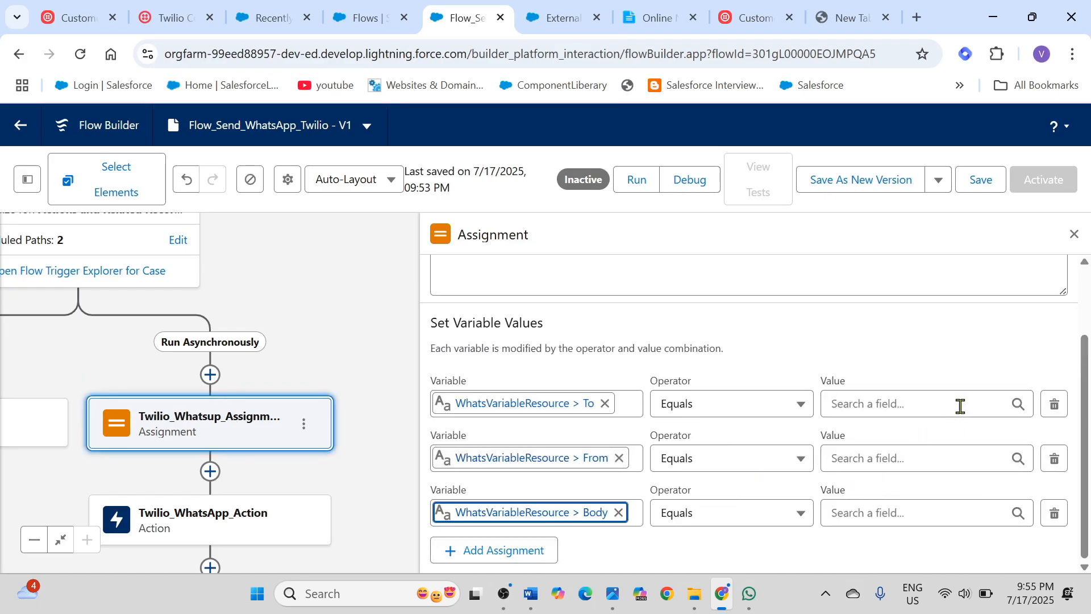
# Step: In the online notepad, review the Step 9 To value and copy the recipient's WhatsApp number including its whatsapp: prefix
pyautogui.click(649, 22)
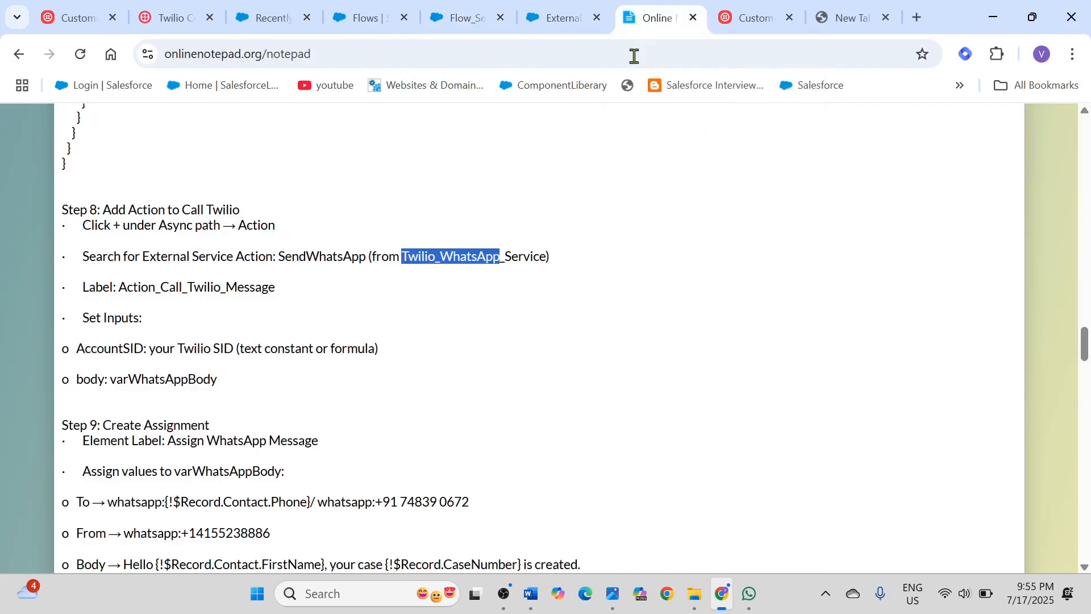
pyautogui.scroll(-5, 533, 387)
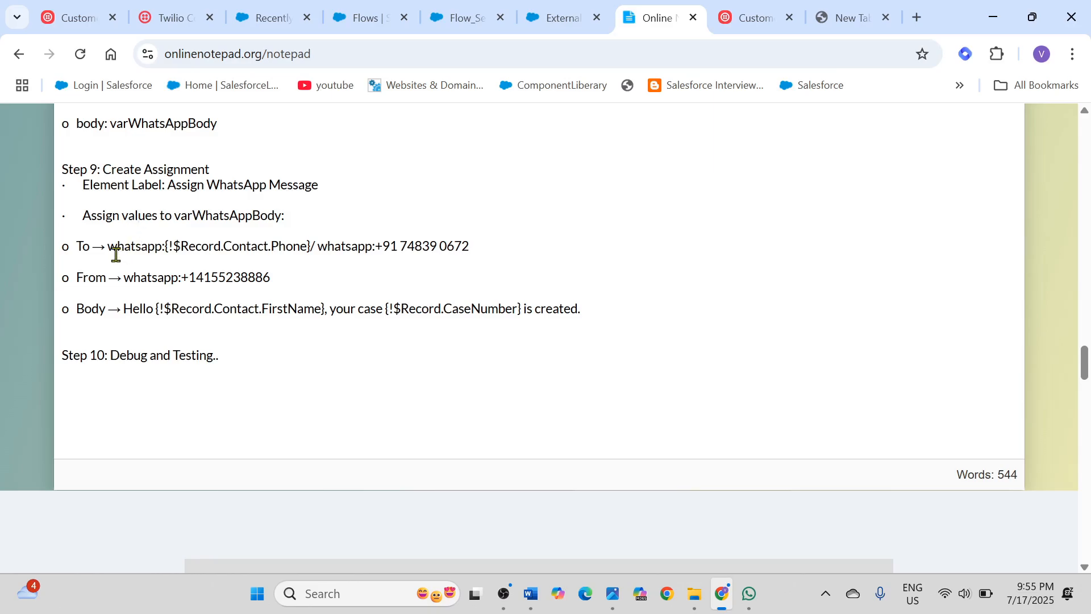
pyautogui.moveTo(165, 249); pyautogui.dragTo(309, 248)
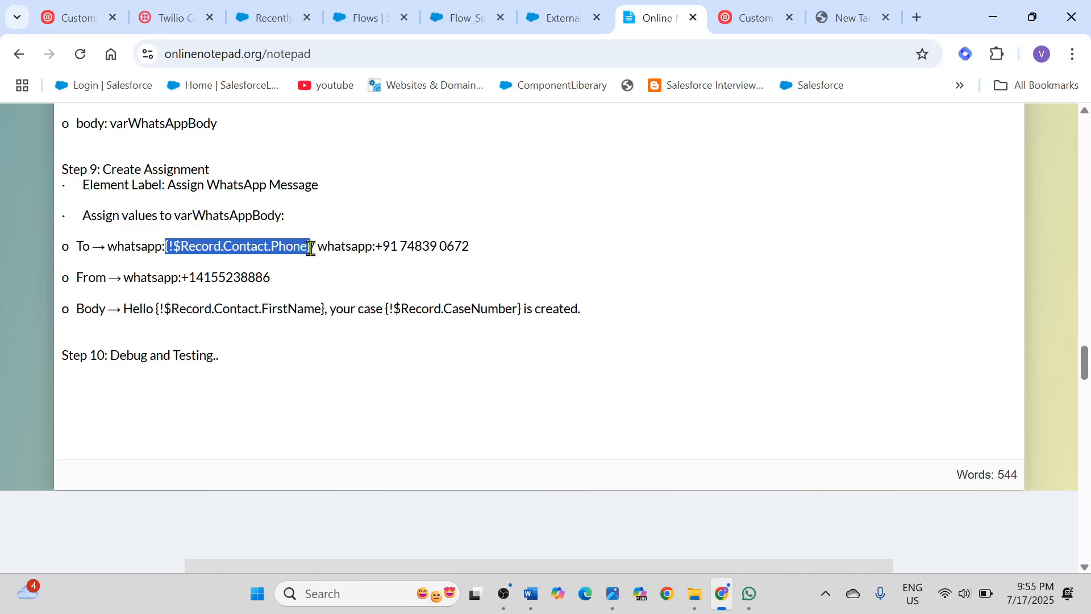
pyautogui.click(223, 255)
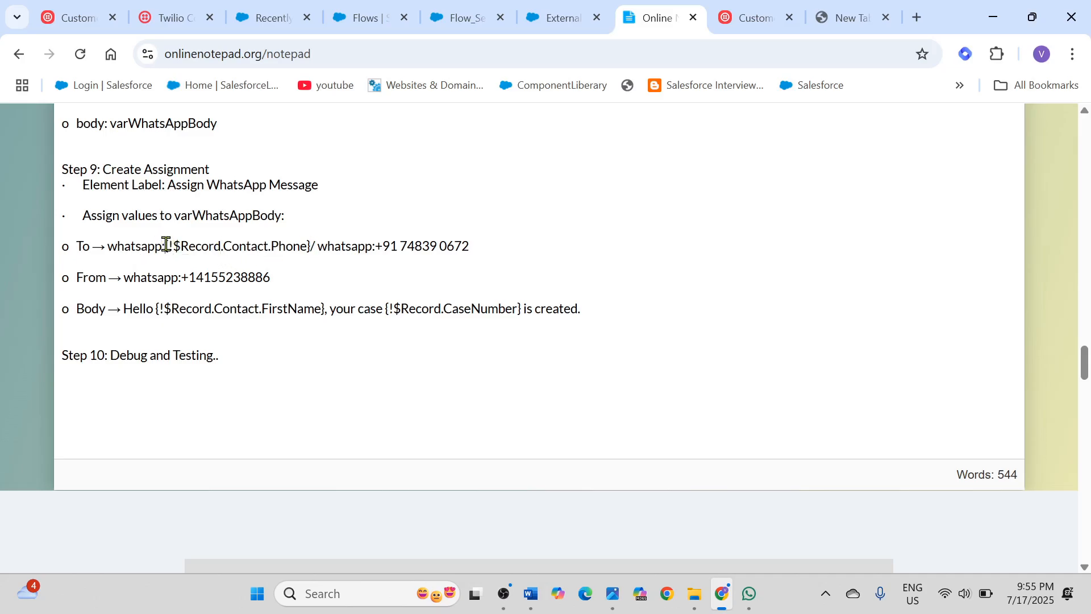
pyautogui.moveTo(176, 245); pyautogui.dragTo(307, 245)
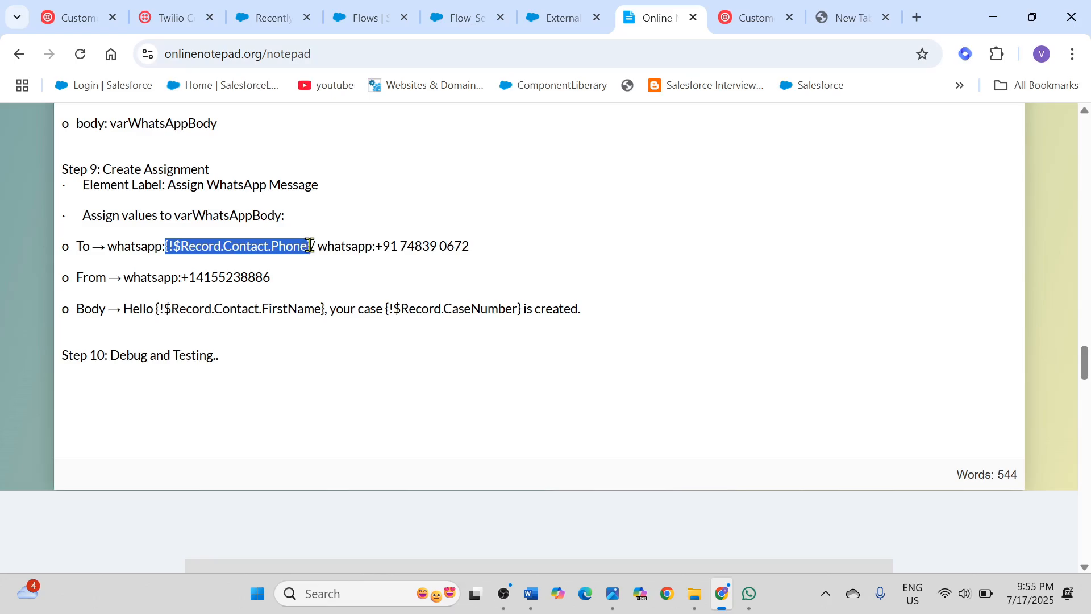
pyautogui.click(284, 246)
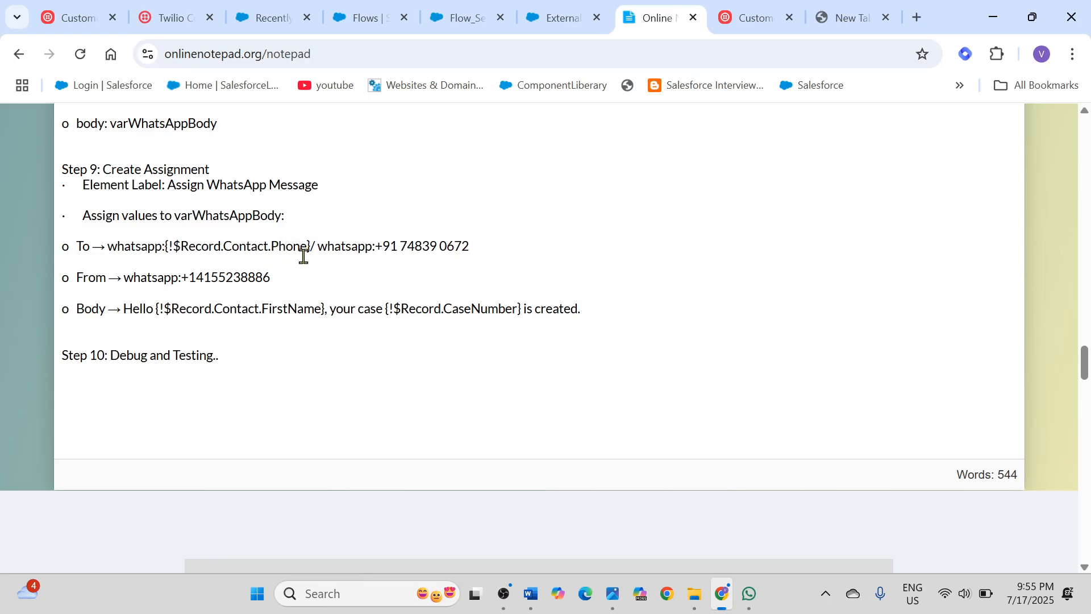
pyautogui.moveTo(320, 245); pyautogui.dragTo(471, 246)
pyautogui.hotkey('ctrl', 'c')
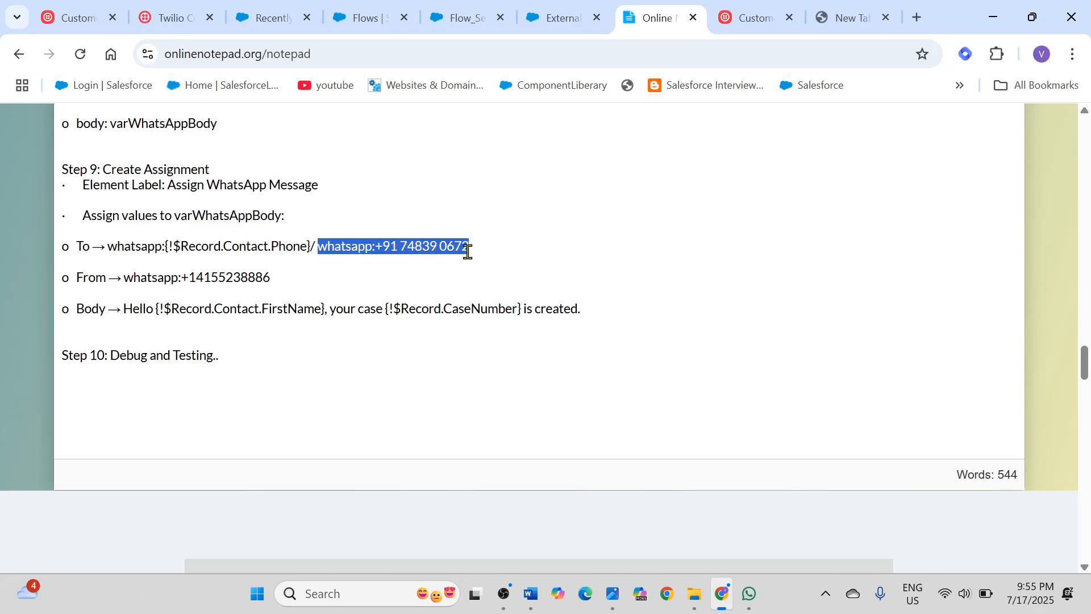
# Step: Set the To row's value to whatsapp: plus the recipient's phone number, and remove the space after the country code
pyautogui.click(464, 24)
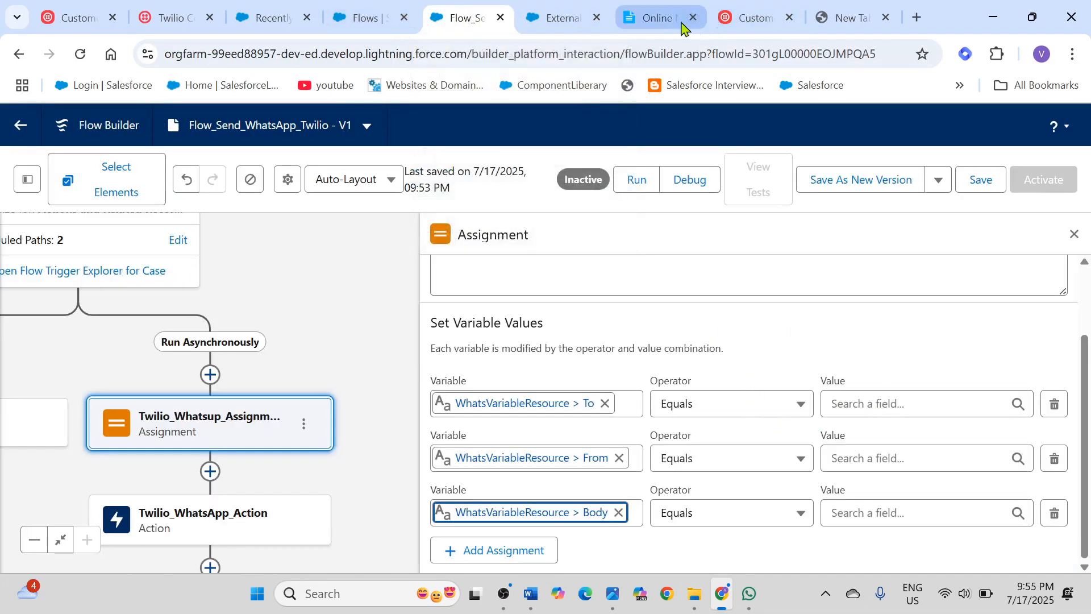
pyautogui.click(659, 19)
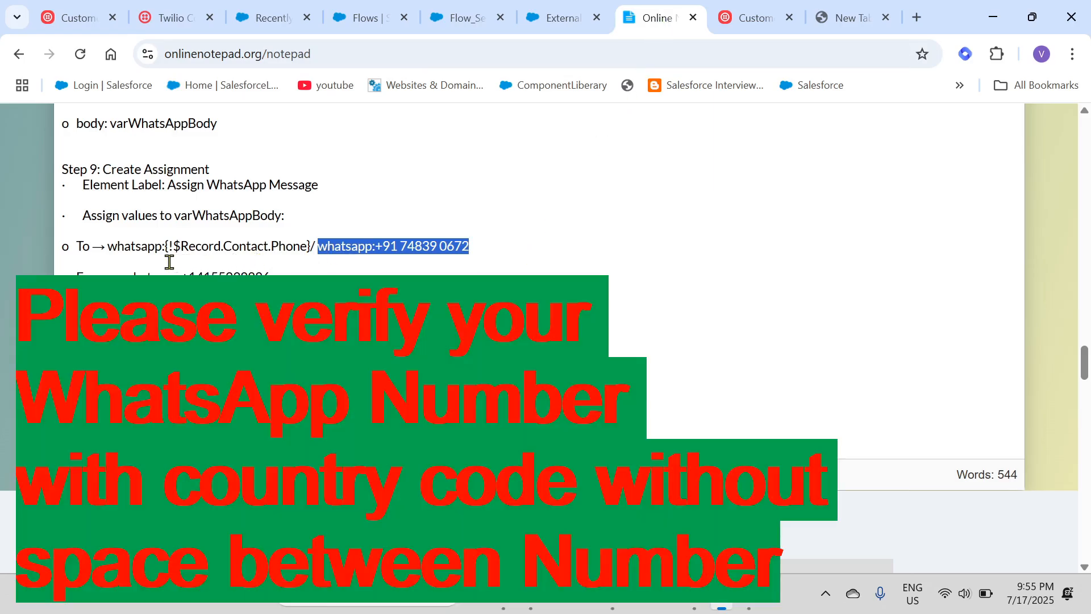
pyautogui.click(458, 24)
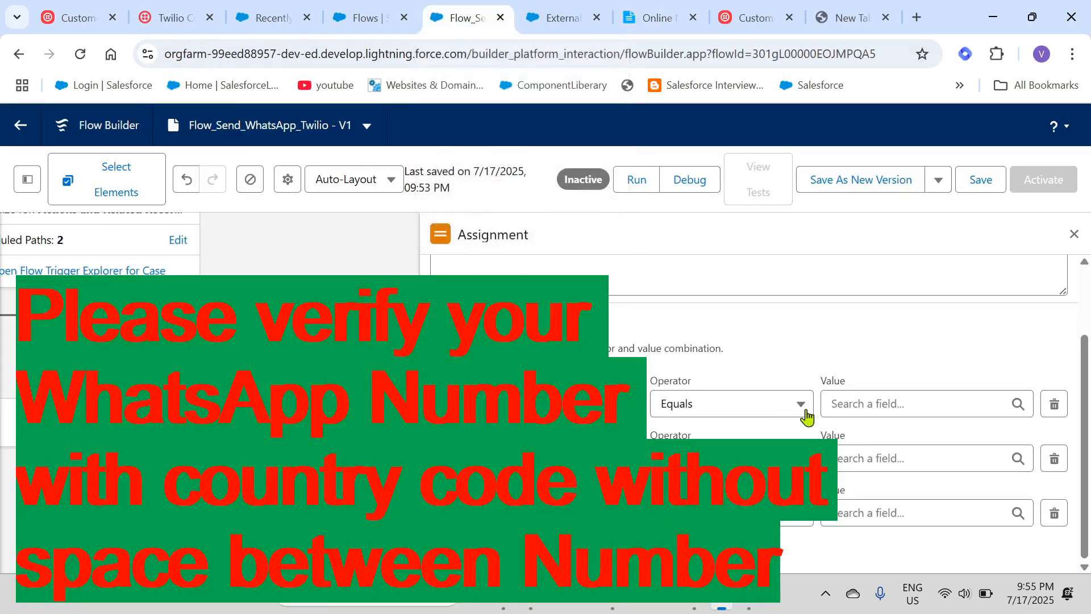
pyautogui.click(870, 404)
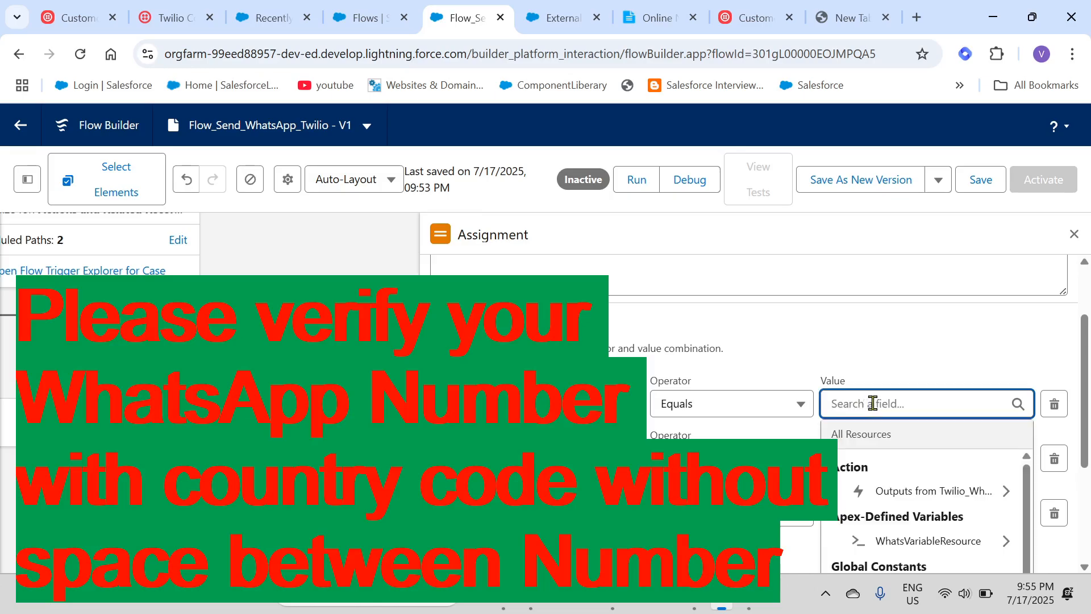
pyautogui.hotkey('ctrl', 'v')
pyautogui.click(988, 348)
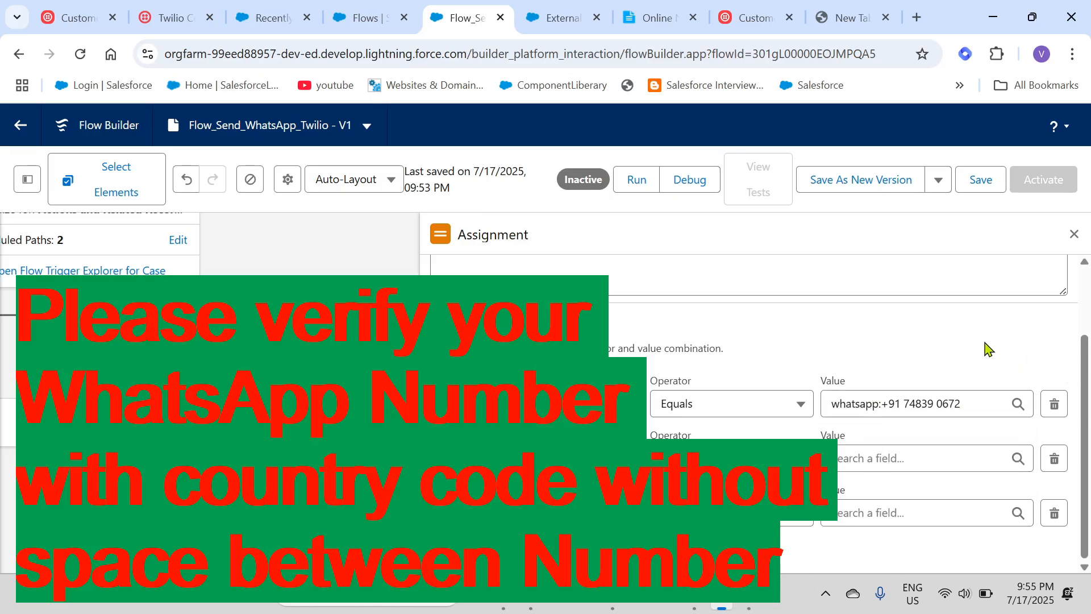
pyautogui.click(909, 403)
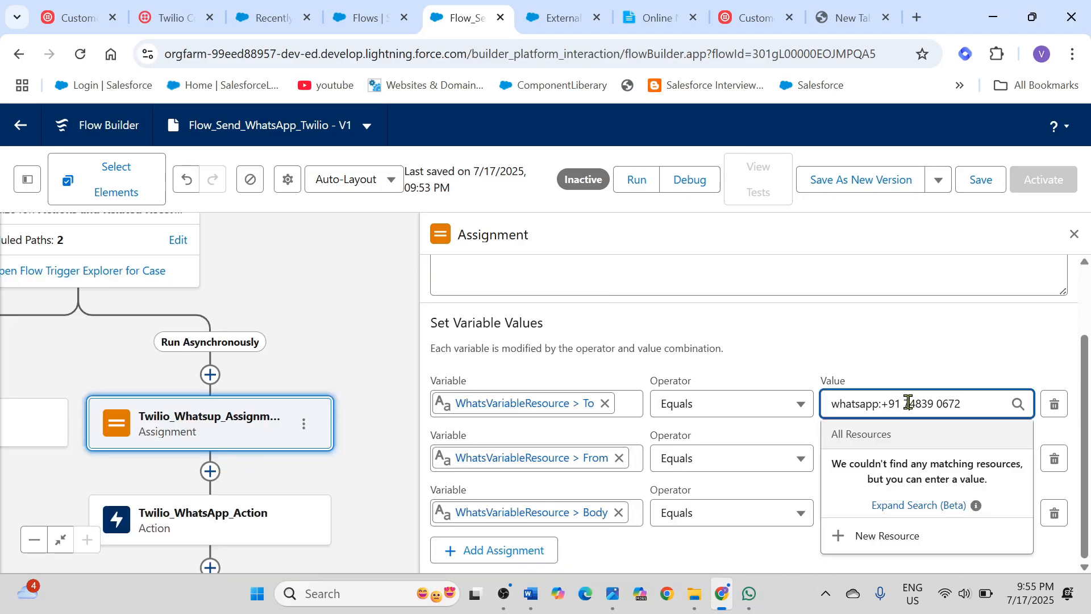
pyautogui.press('BackSpace')
pyautogui.click(960, 340)
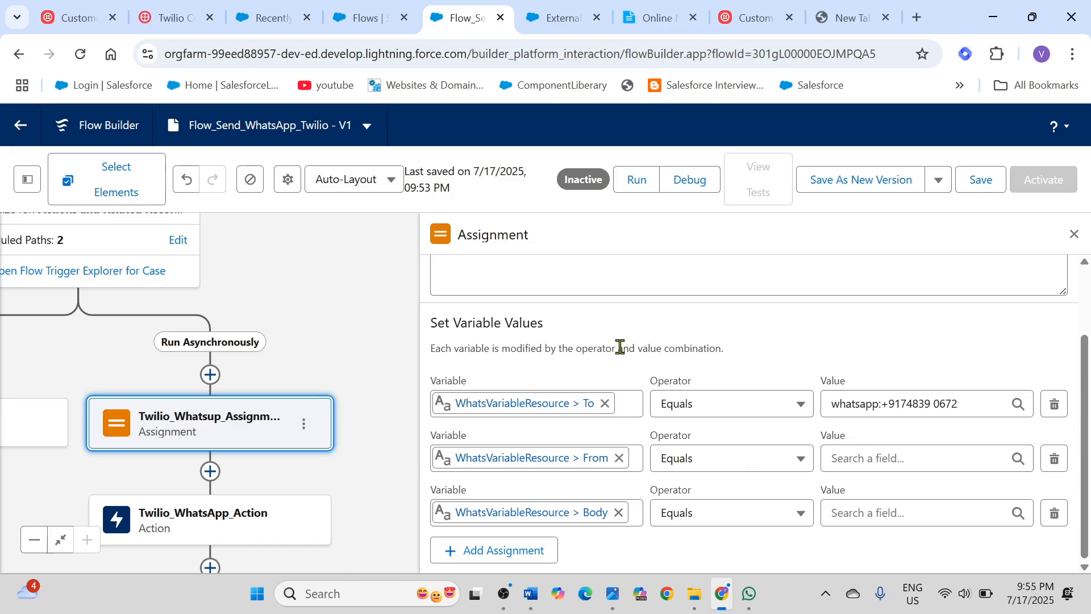
# Step: Copy the whatsapp:-prefixed From number from the online notepad and check it against the Twilio Sandbox chat in WhatsApp
pyautogui.click(656, 19)
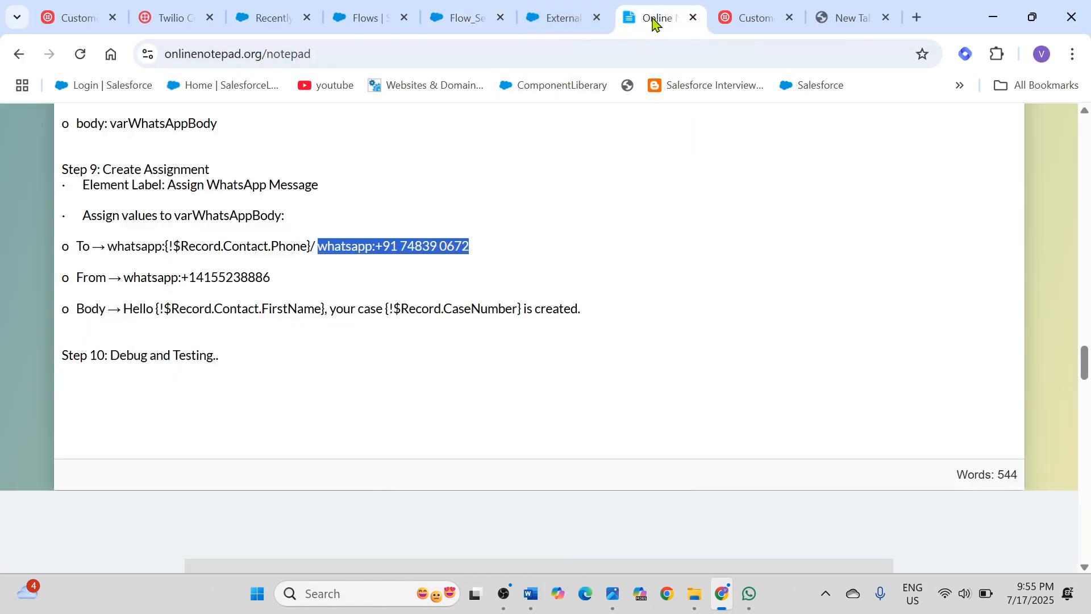
pyautogui.moveTo(124, 277); pyautogui.dragTo(275, 271)
pyautogui.hotkey('ctrl', 'c')
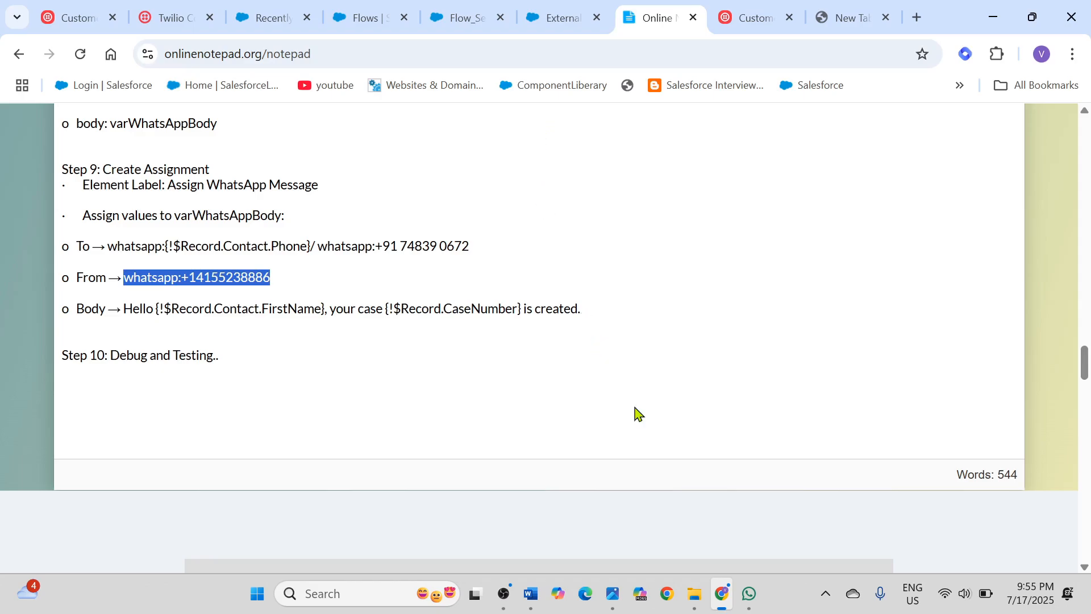
pyautogui.click(751, 601)
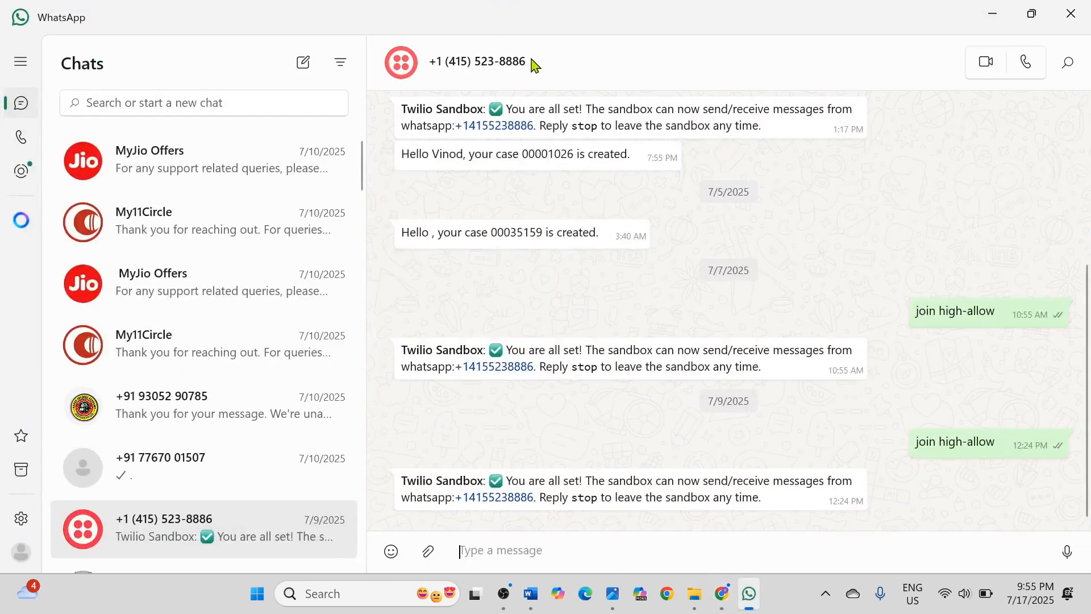
pyautogui.click(926, 54)
pyautogui.click(992, 14)
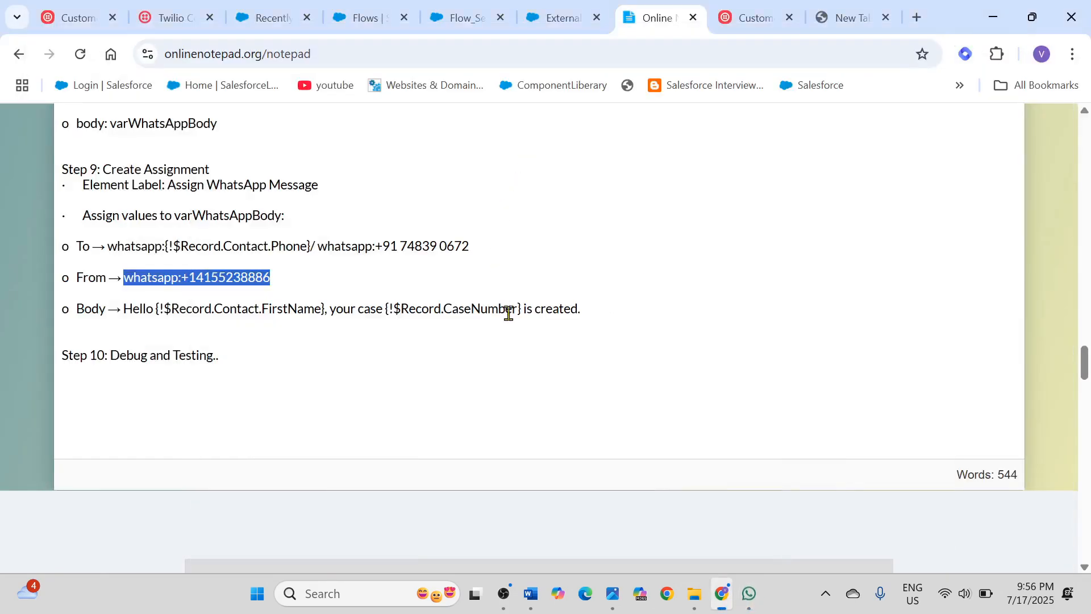
# Step: Back in the flow, set the From row's value to the copied whatsapp:-prefixed sender number
pyautogui.click(475, 26)
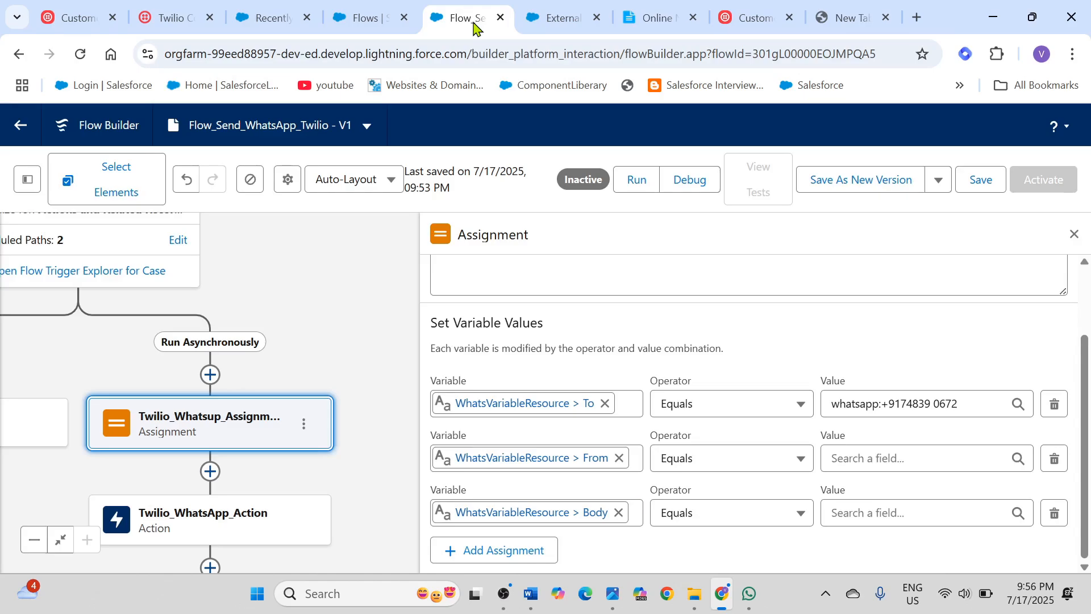
pyautogui.click(870, 460)
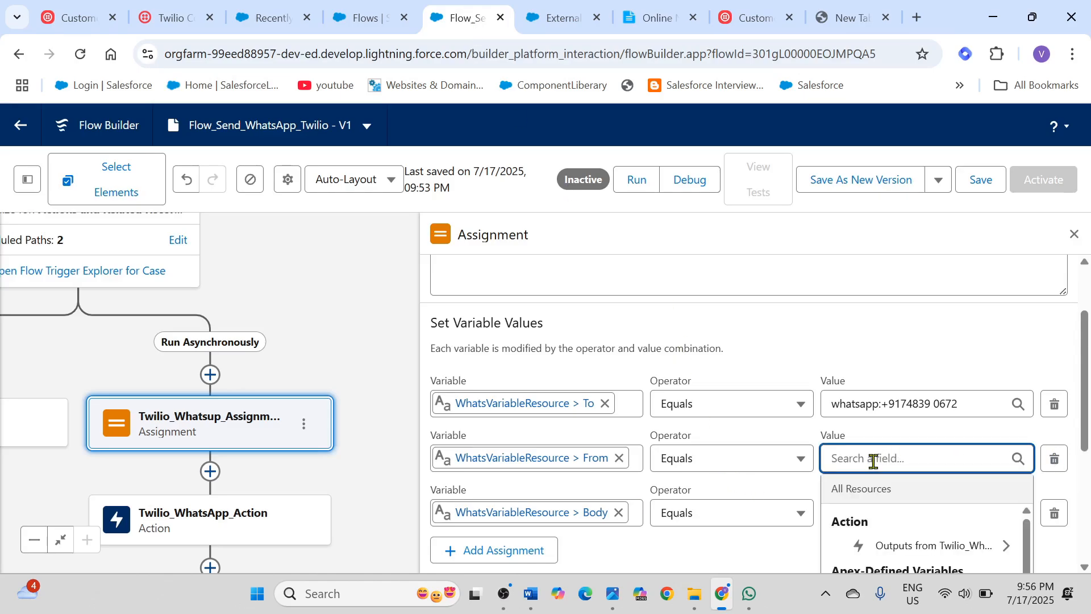
pyautogui.hotkey('ctrl', 'v')
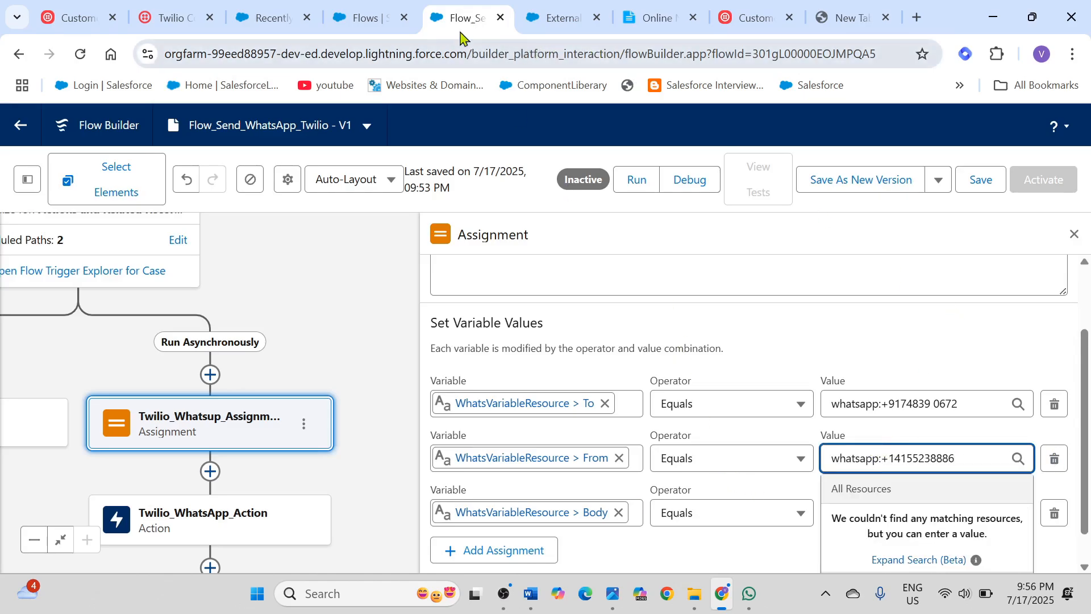
# Step: Copy the notepad's Body text, "Hello {!$Record.Contact.FirstName}, your case {!$Record.CaseNumber} is created.", into the Body row's value
pyautogui.click(654, 18)
pyautogui.scroll(-3, 659, 244)
pyautogui.scroll(1, 421, 259)
pyautogui.moveTo(126, 224); pyautogui.dragTo(583, 223)
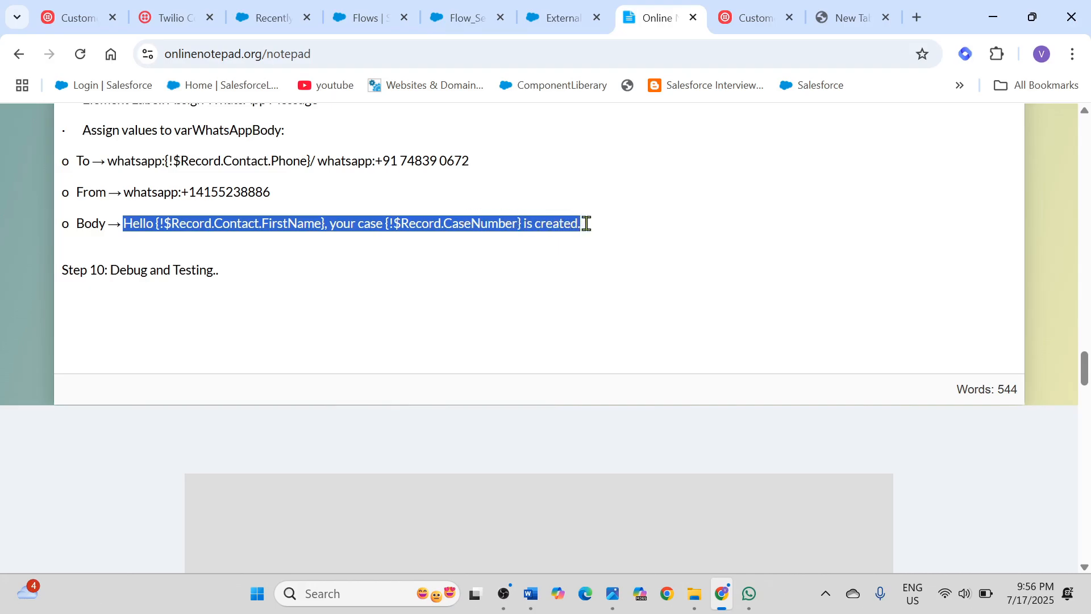
pyautogui.click(467, 21)
pyautogui.scroll(-1, 877, 343)
pyautogui.click(771, 526)
pyautogui.click(835, 516)
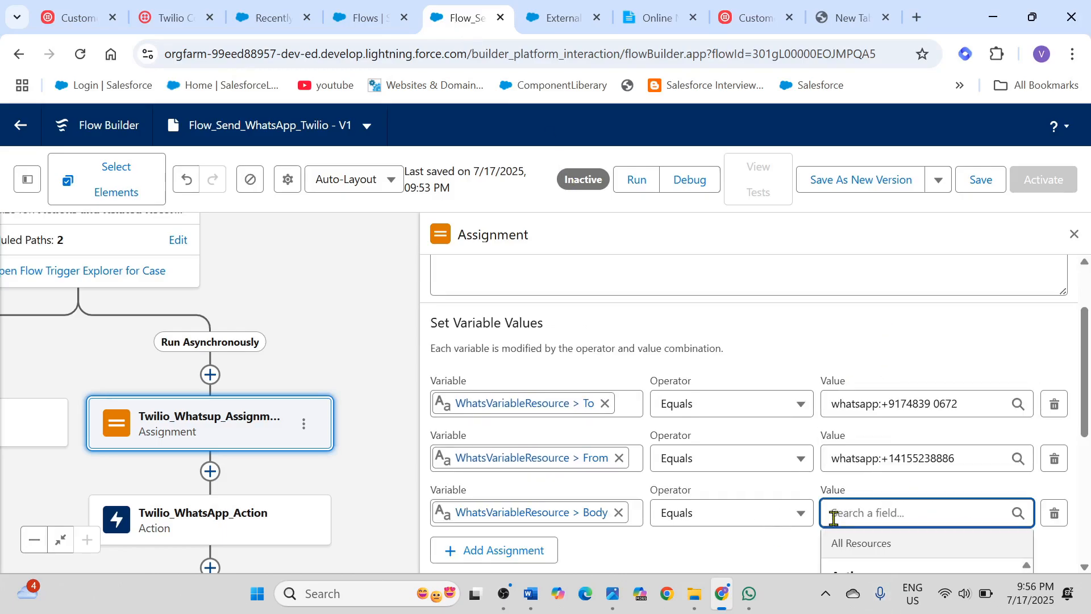
pyautogui.hotkey('ctrl', 'v')
pyautogui.scroll(-1, 821, 396)
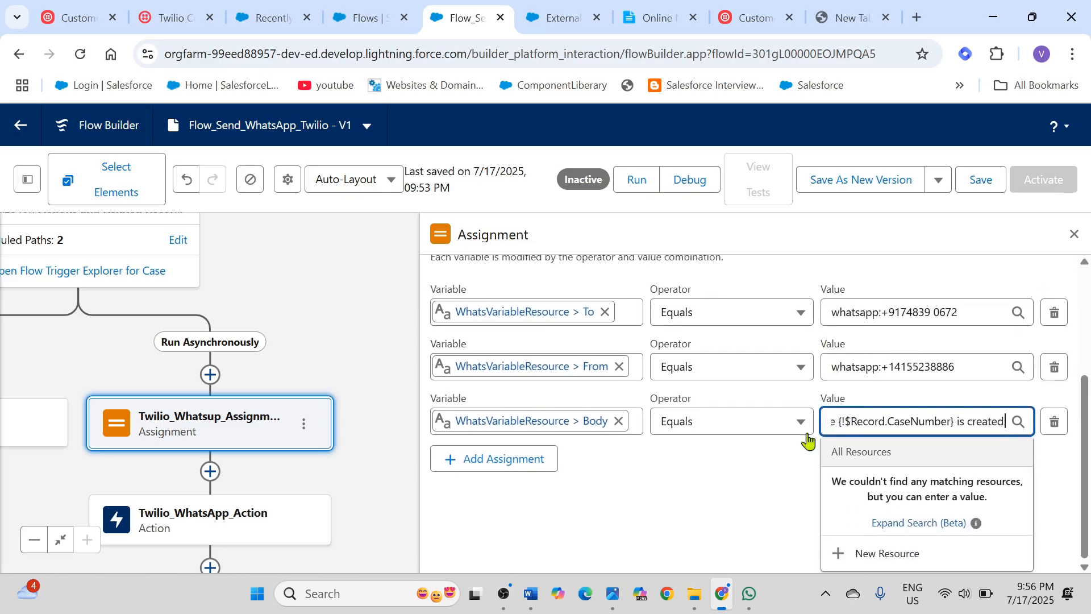
pyautogui.click(761, 516)
pyautogui.scroll(2, 904, 329)
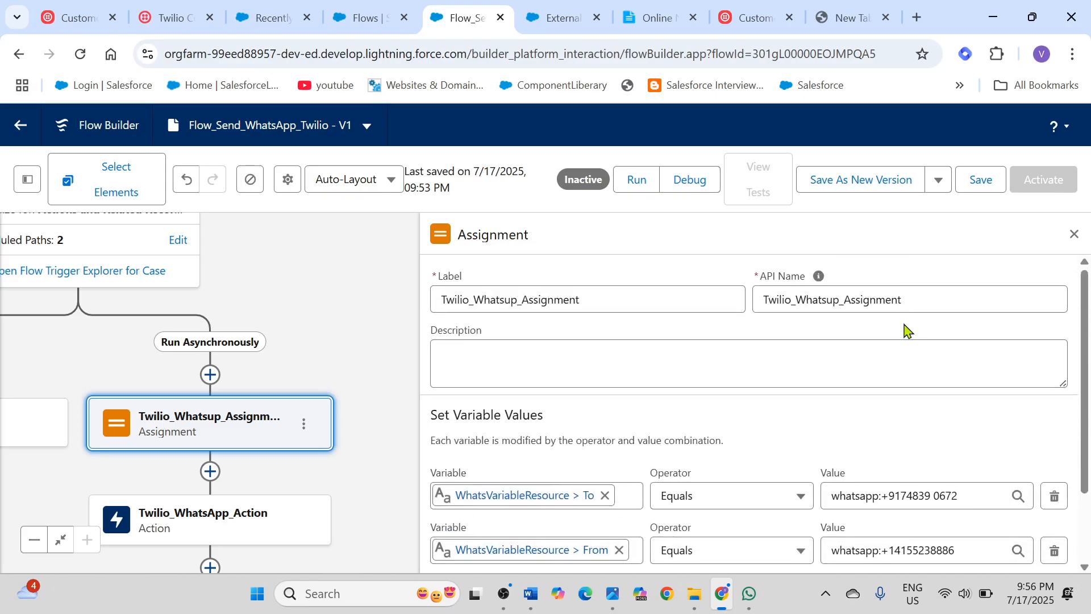
# Step: Save the flow, close the assignment's settings, and activate the flow
pyautogui.click(982, 182)
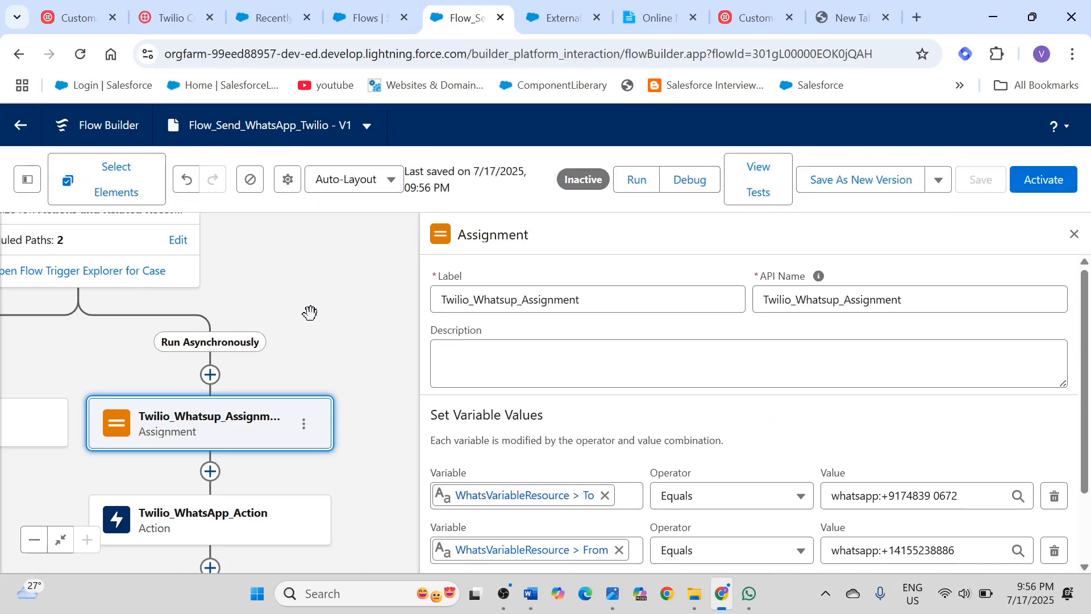
pyautogui.click(1076, 234)
pyautogui.moveTo(134, 253); pyautogui.dragTo(555, 229)
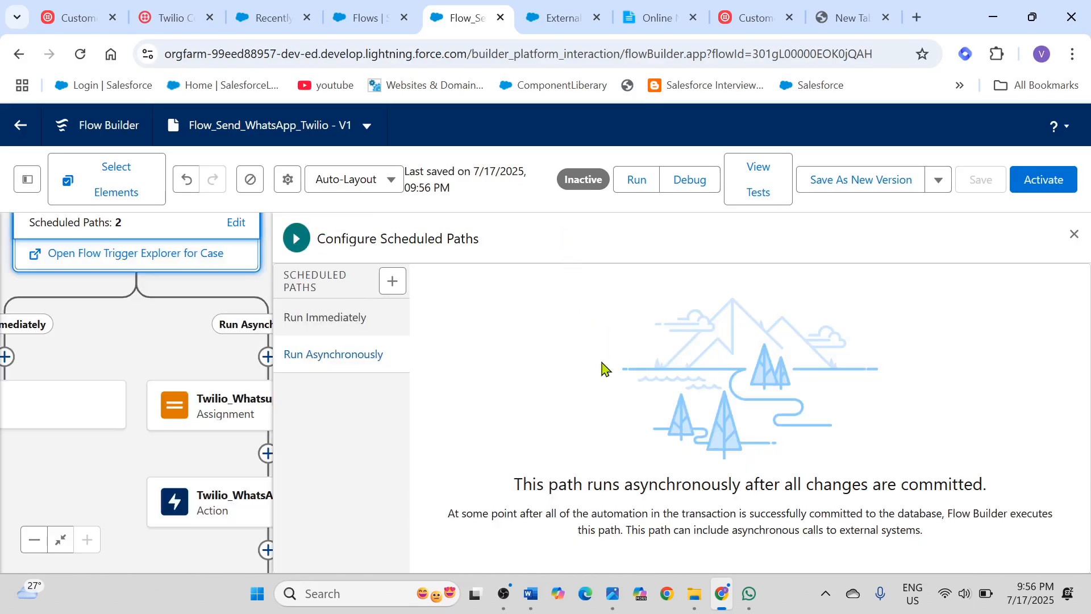
pyautogui.click(1074, 234)
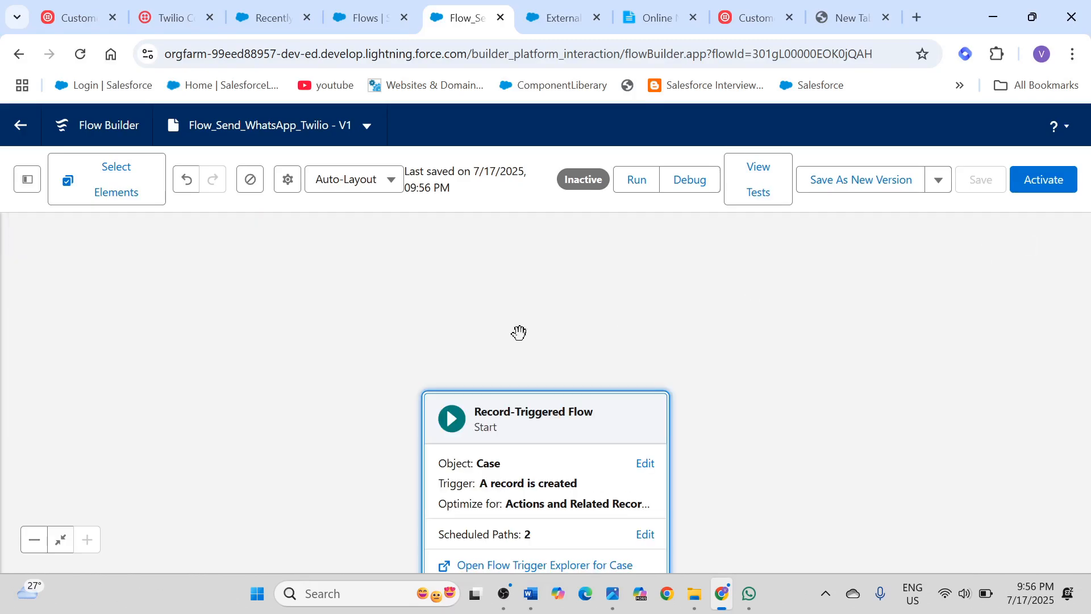
pyautogui.moveTo(484, 407); pyautogui.dragTo(426, 39)
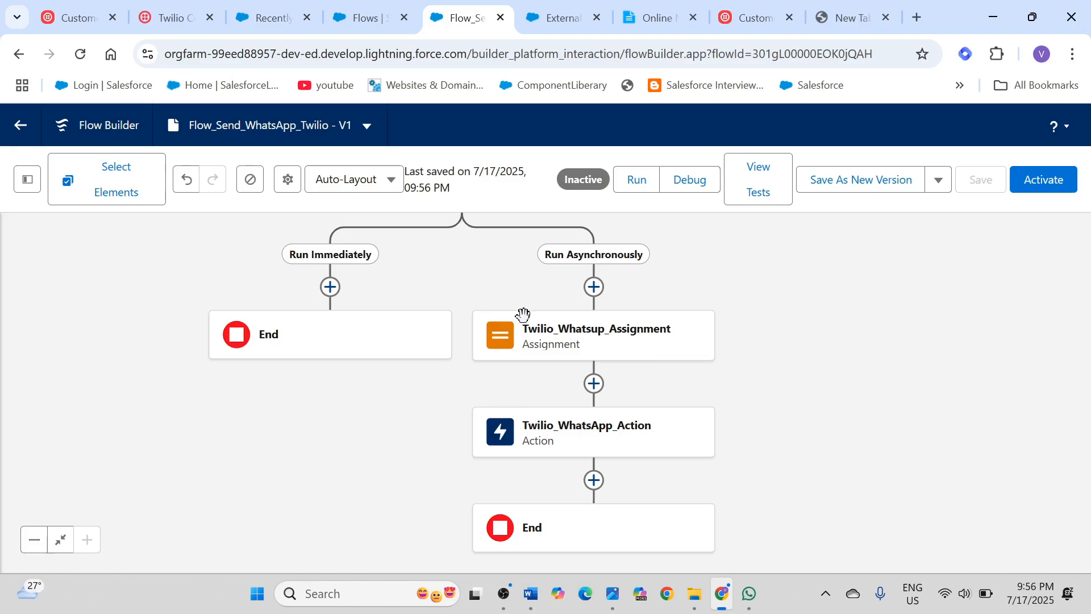
pyautogui.click(1055, 182)
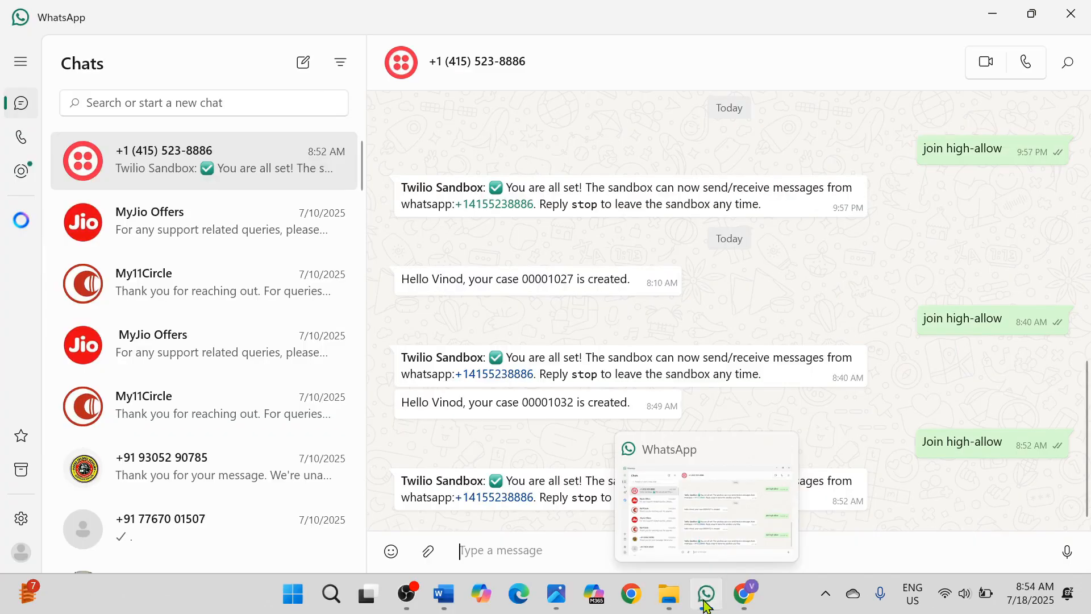
# Step: Start a new case from the All Open Cases list and set its Case Origin to Web
pyautogui.click(706, 597)
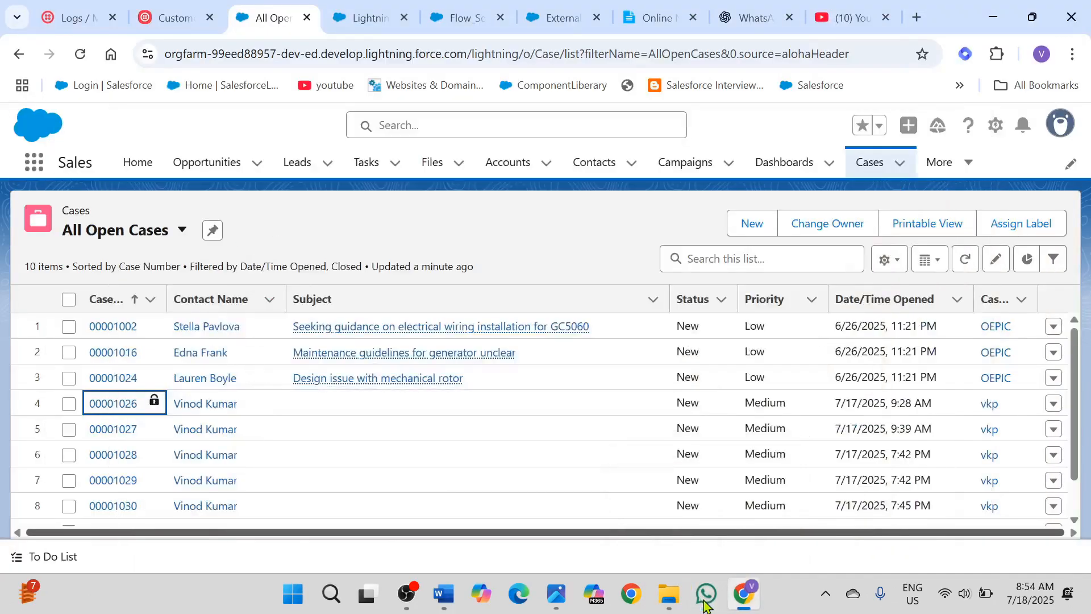
pyautogui.click(738, 234)
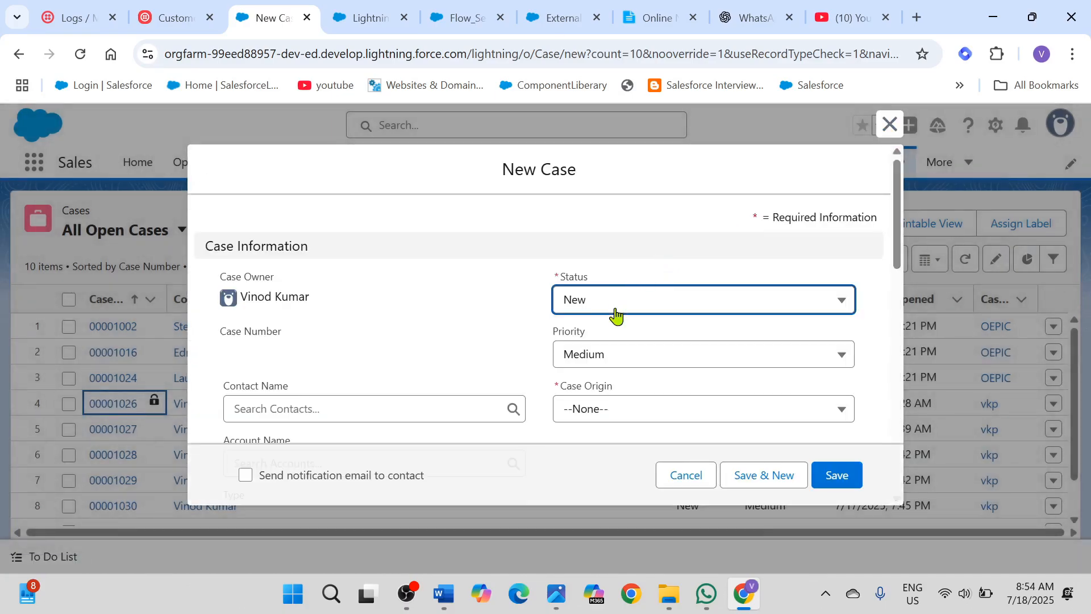
pyautogui.click(602, 409)
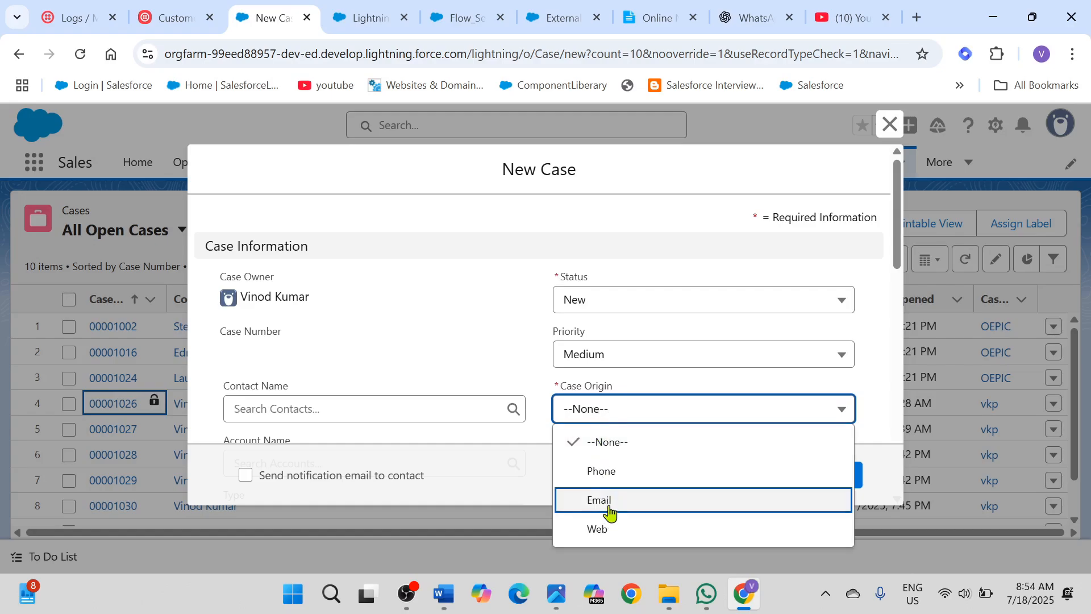
pyautogui.click(606, 527)
# Step: Set the new case's Contact Name to the recently used contact and its Account Name to Vinku
pyautogui.scroll(-3, 430, 330)
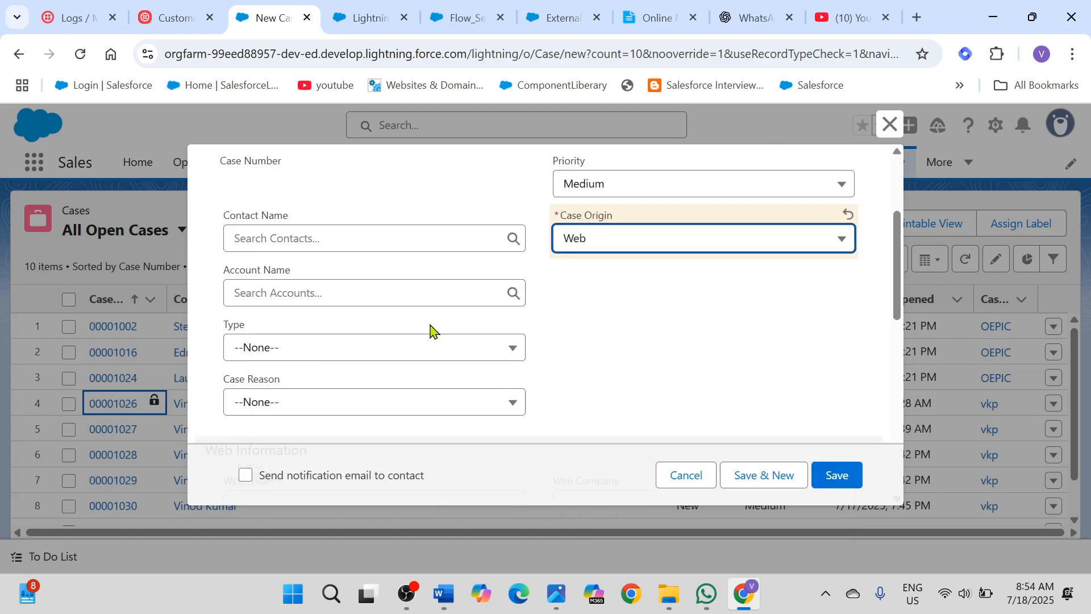
pyautogui.click(348, 236)
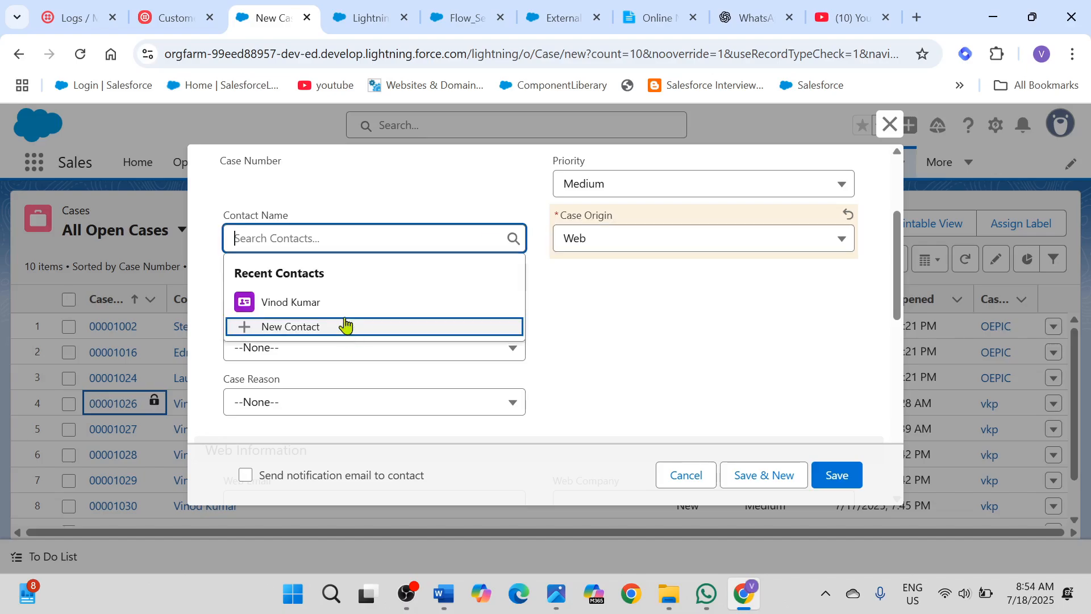
pyautogui.click(342, 310)
pyautogui.click(341, 294)
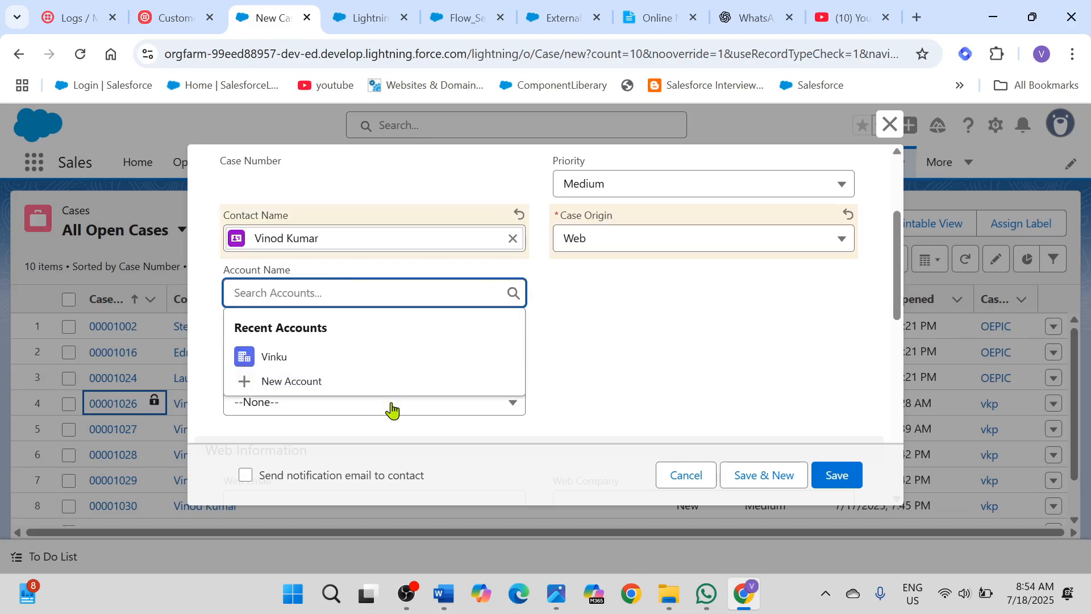
pyautogui.click(339, 363)
# Step: Paste the recipient's phone number into Web Phone, remove the spaces inside it, and save the case
pyautogui.scroll(-5, 687, 344)
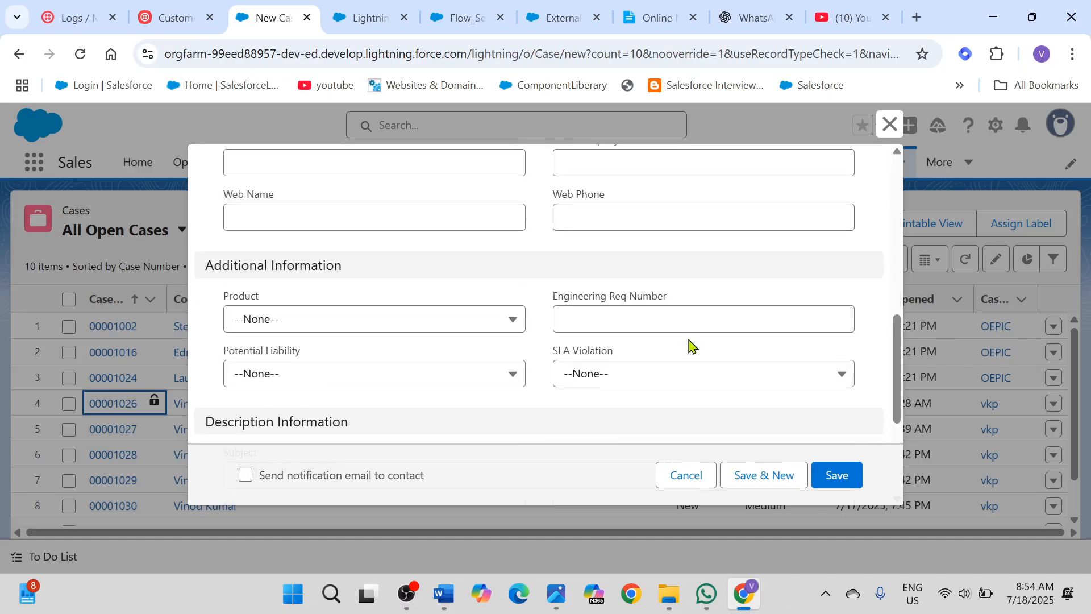
pyautogui.click(601, 211)
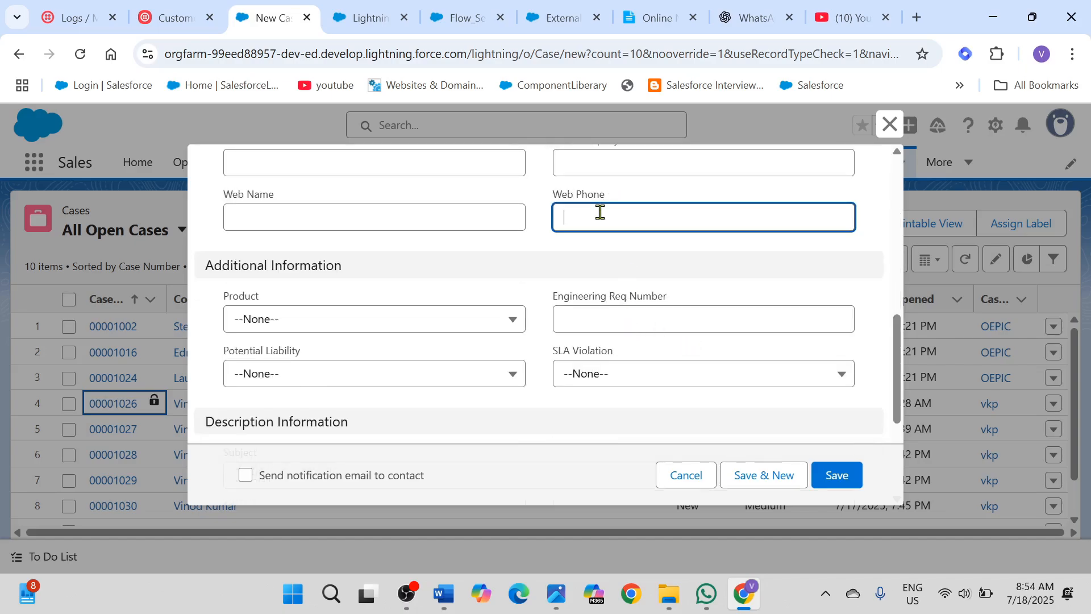
pyautogui.hotkey('ctrl', 'v')
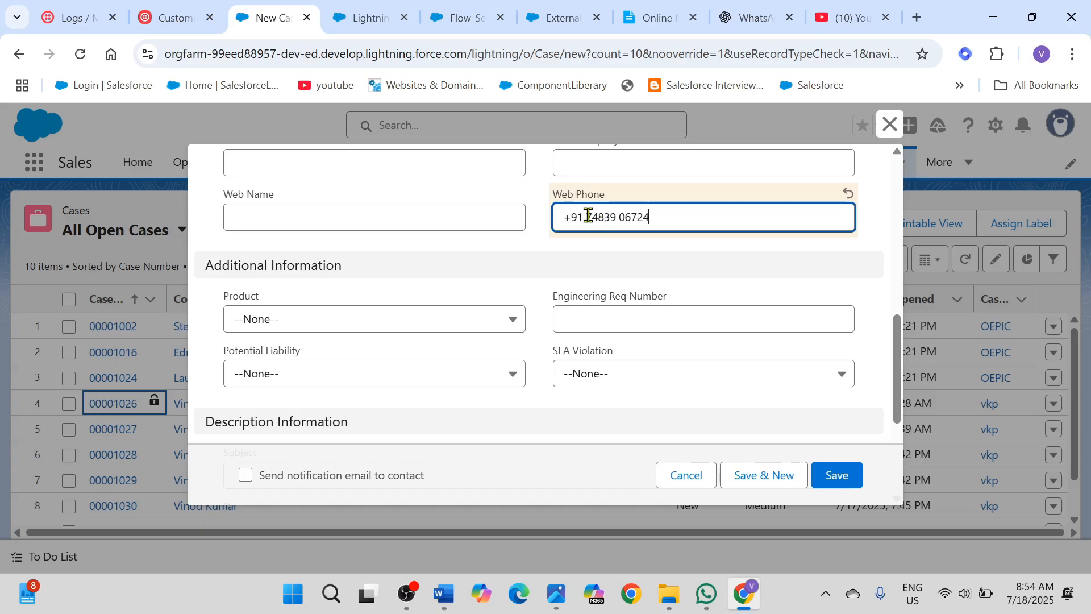
pyautogui.press('BackSpace')
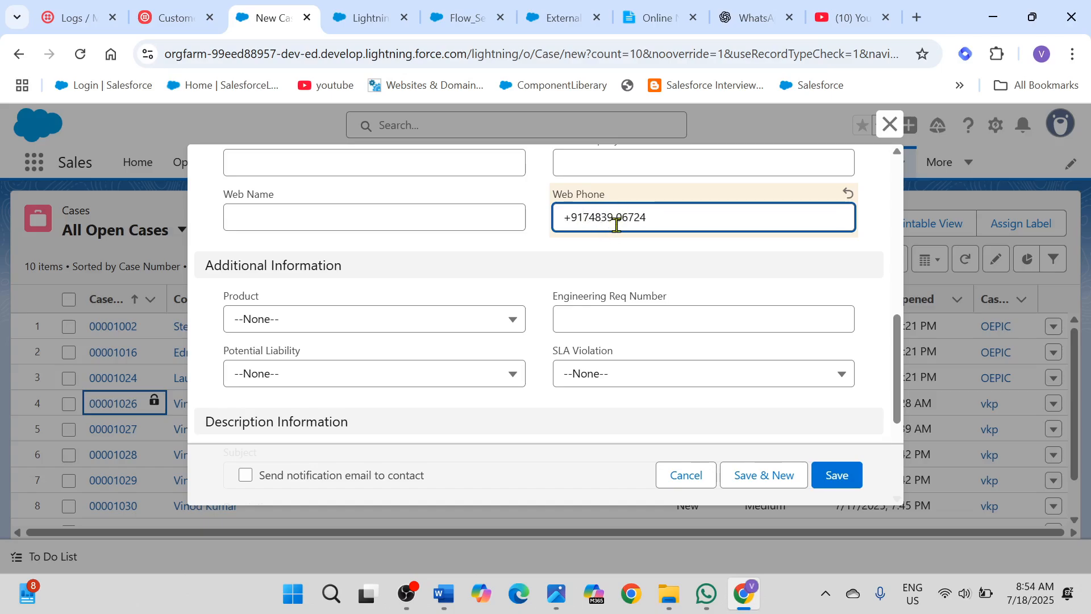
pyautogui.click(616, 218)
pyautogui.press('BackSpace')
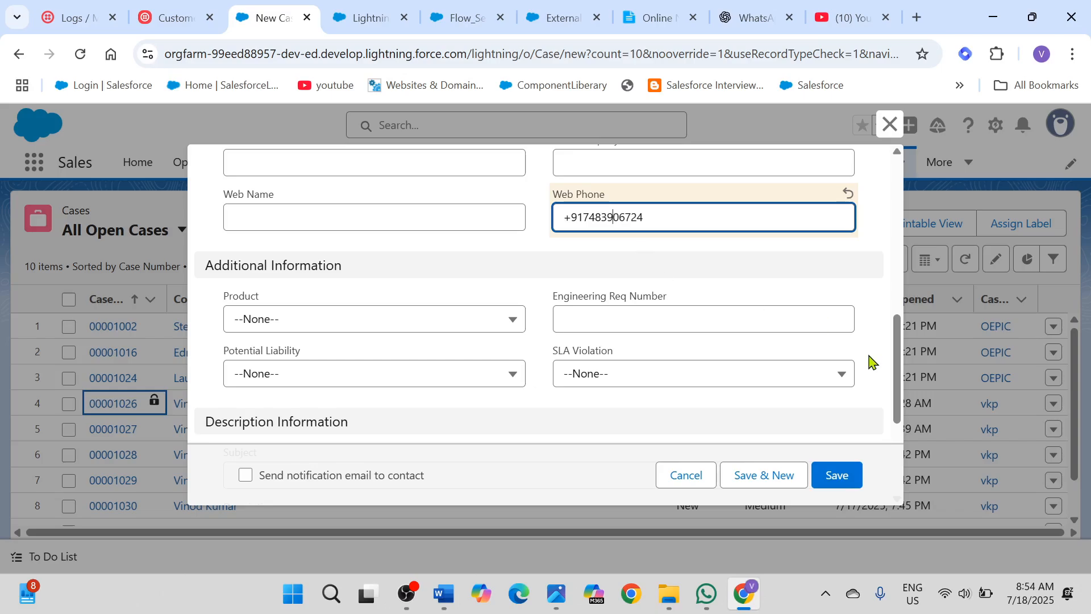
pyautogui.click(838, 476)
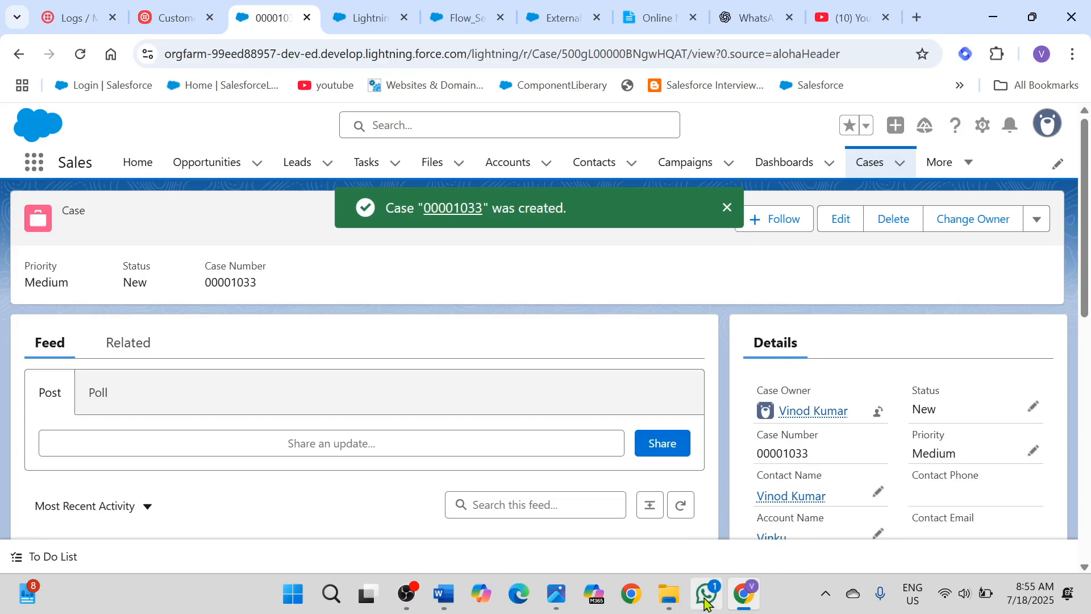
# Step: Check the Twilio Sandbox chat in WhatsApp for the case-created message and compare its case number with the new Salesforce case
pyautogui.click(705, 598)
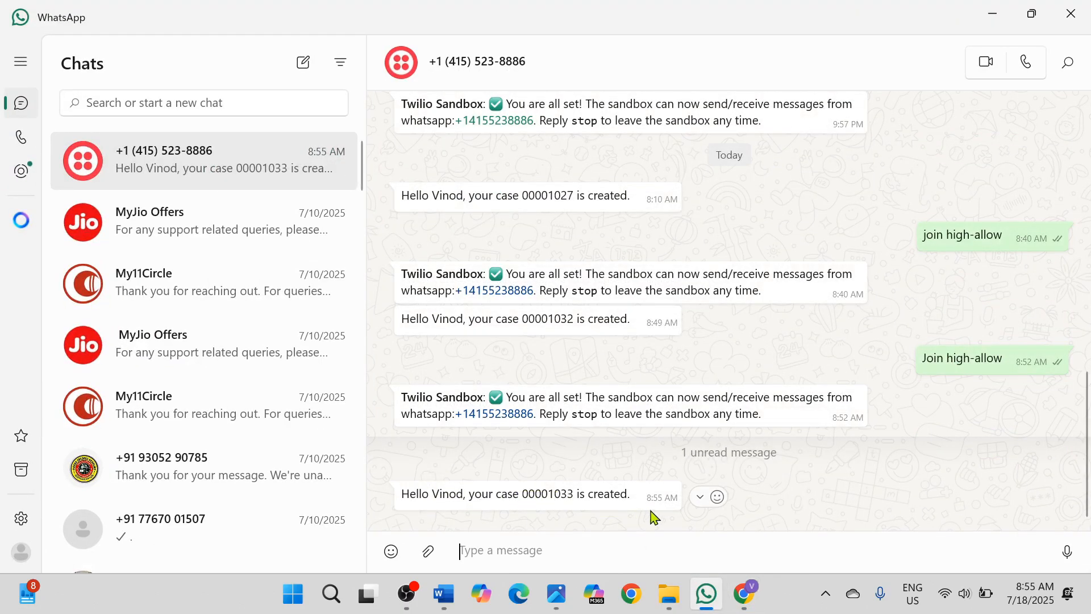
pyautogui.click(993, 14)
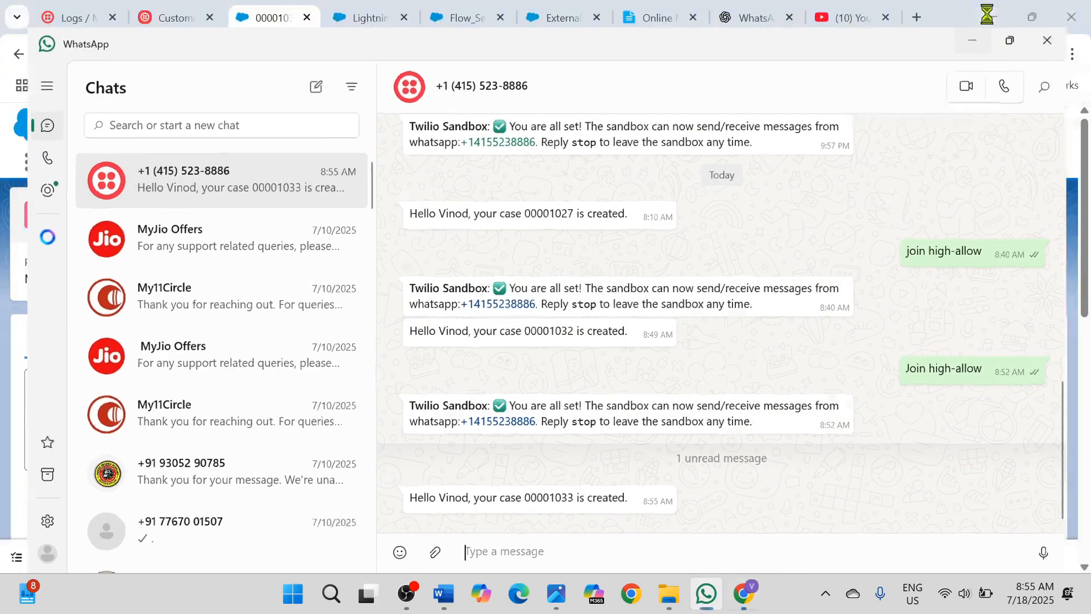
pyautogui.moveTo(758, 456); pyautogui.dragTo(827, 455)
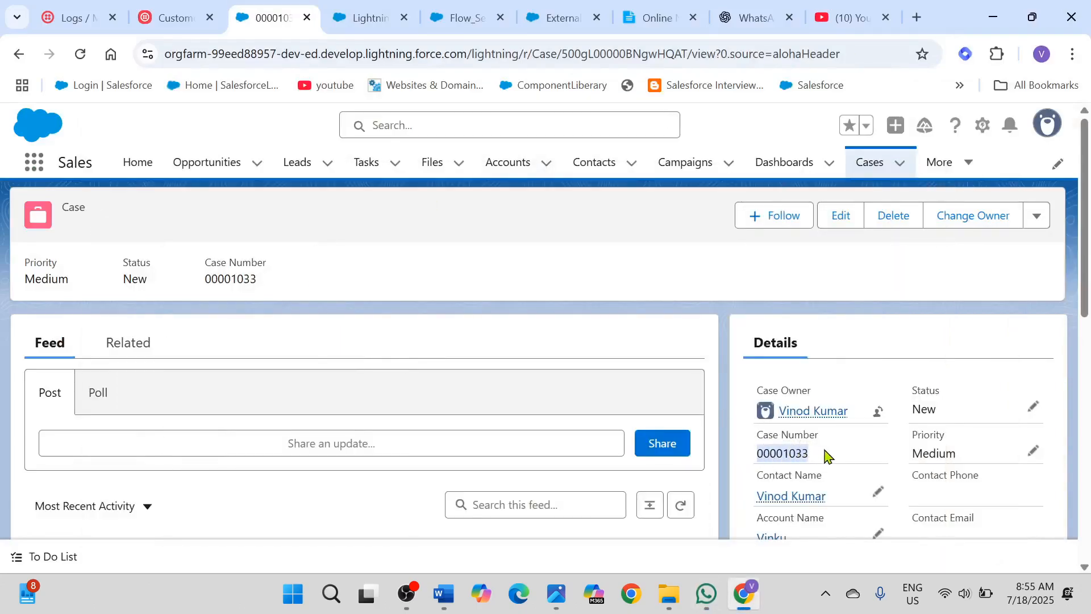
pyautogui.click(706, 594)
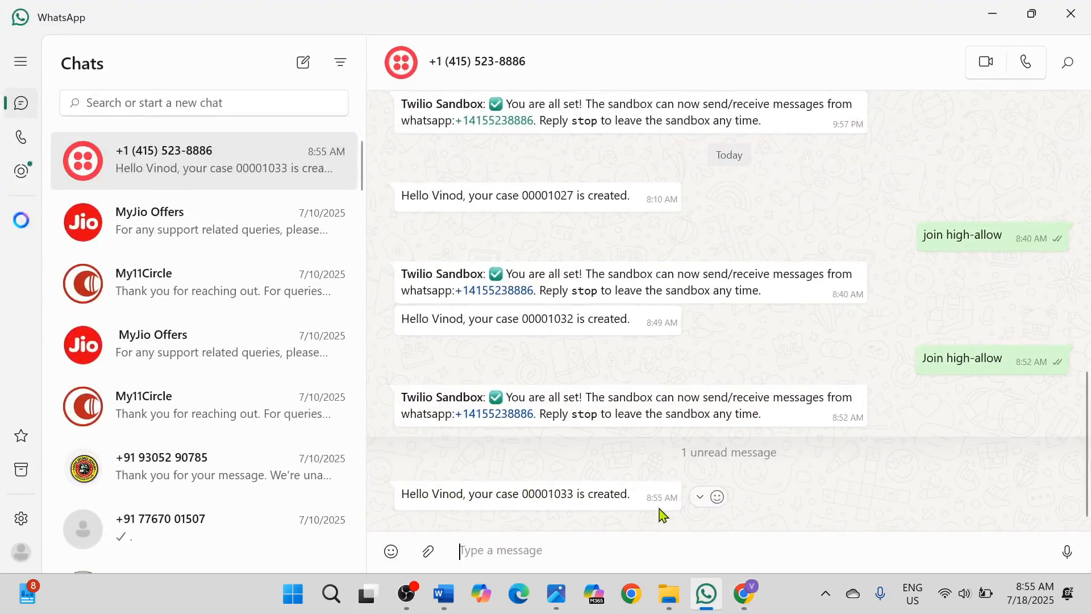
pyautogui.click(740, 598)
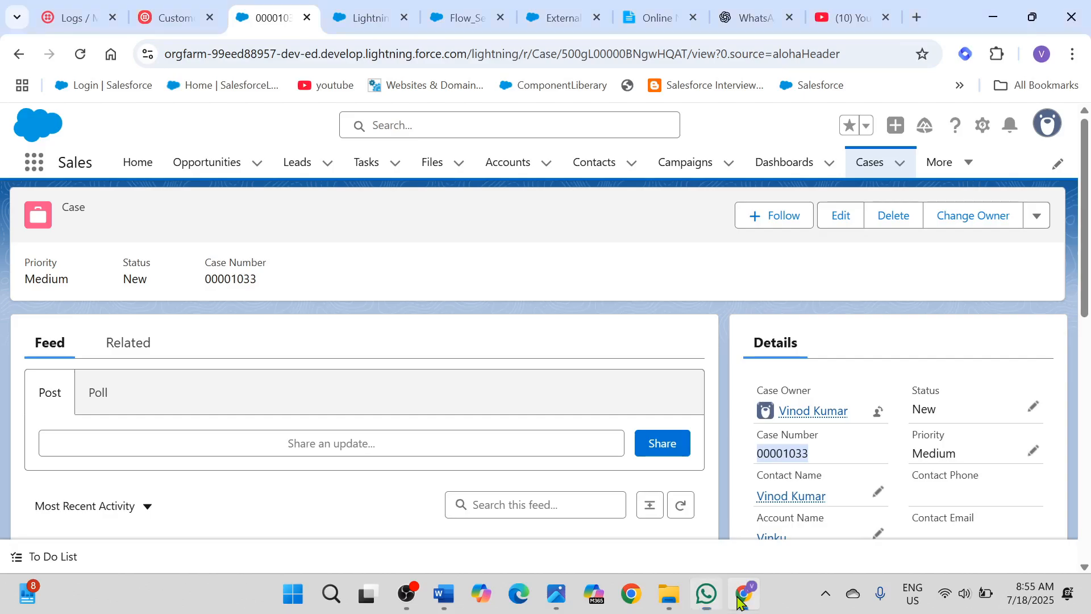
pyautogui.click(589, 264)
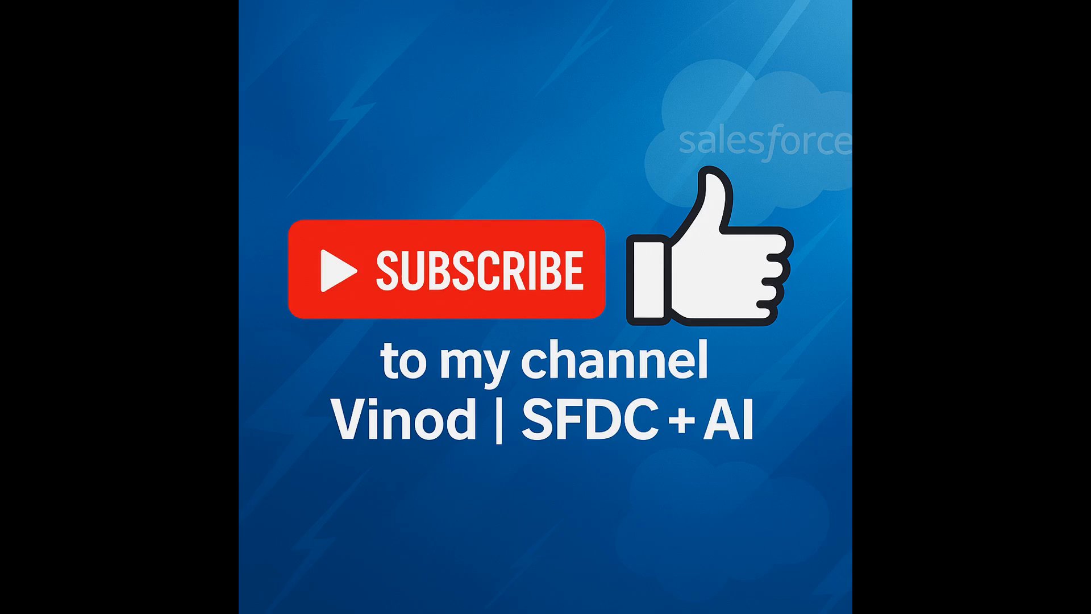